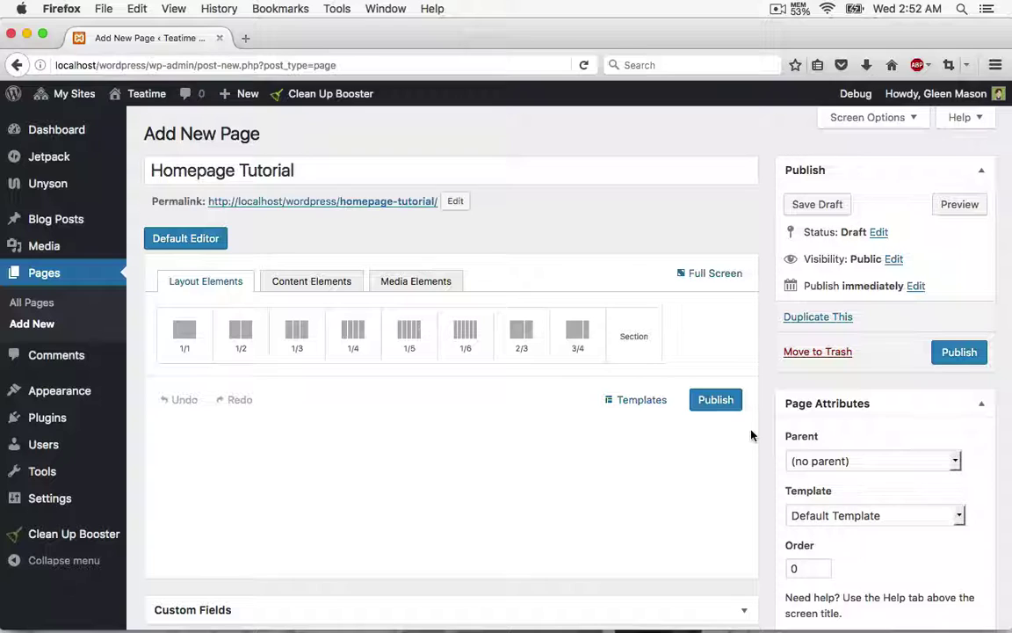
- Set the page template to Teatime Page Without Sidebar
{"action": "scroll", "coordinate": [750, 434], "scroll_direction": "down", "scroll_amount": 2}
{"action": "left_click", "coordinate": [879, 449]}
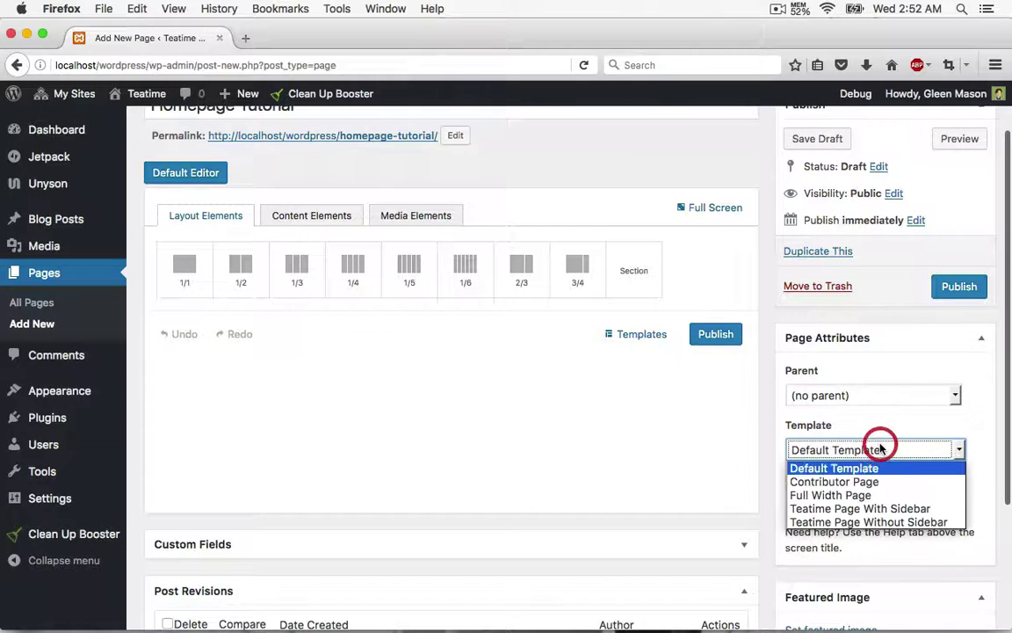
{"action": "left_click", "coordinate": [874, 522]}
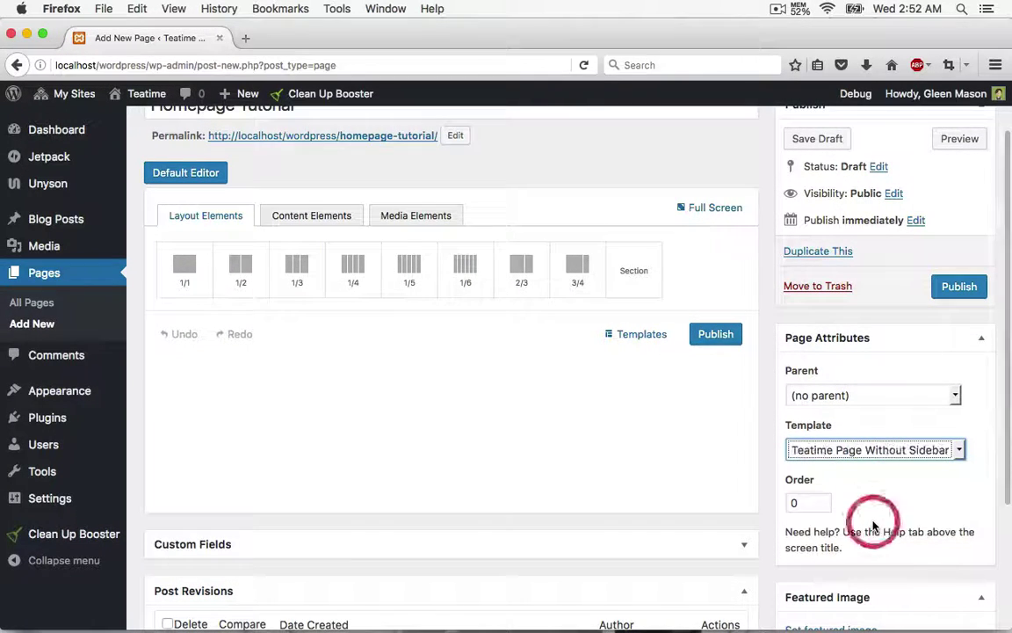
- Set 80.jpg, the orange corridor photo from the media library, as the page's featured image
{"action": "scroll", "coordinate": [907, 485], "scroll_direction": "down", "scroll_amount": 4}
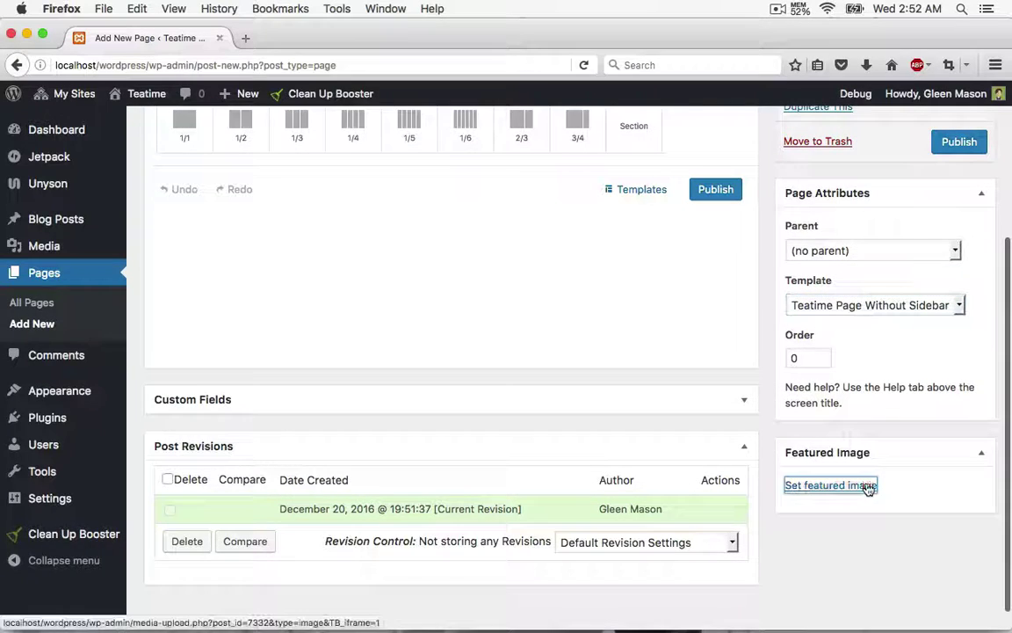
{"action": "left_click", "coordinate": [866, 486]}
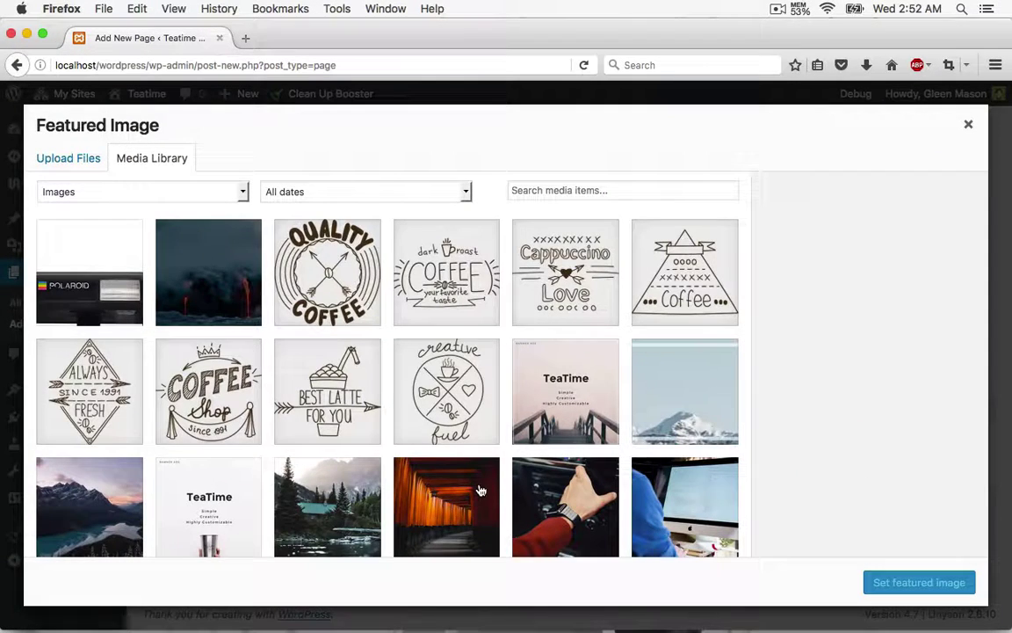
{"action": "left_click", "coordinate": [481, 490]}
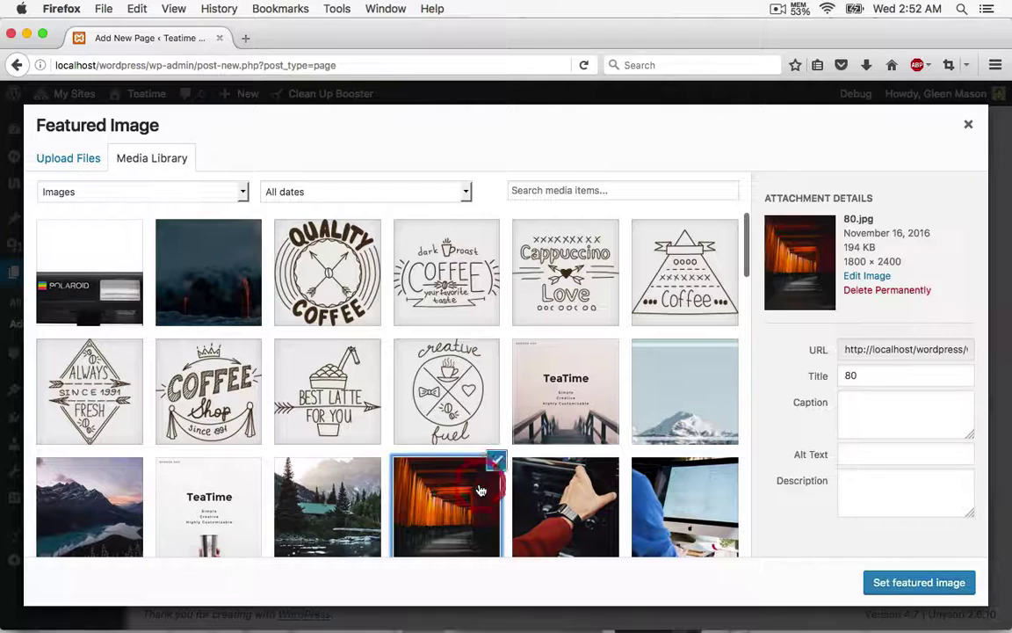
{"action": "left_click", "coordinate": [933, 587]}
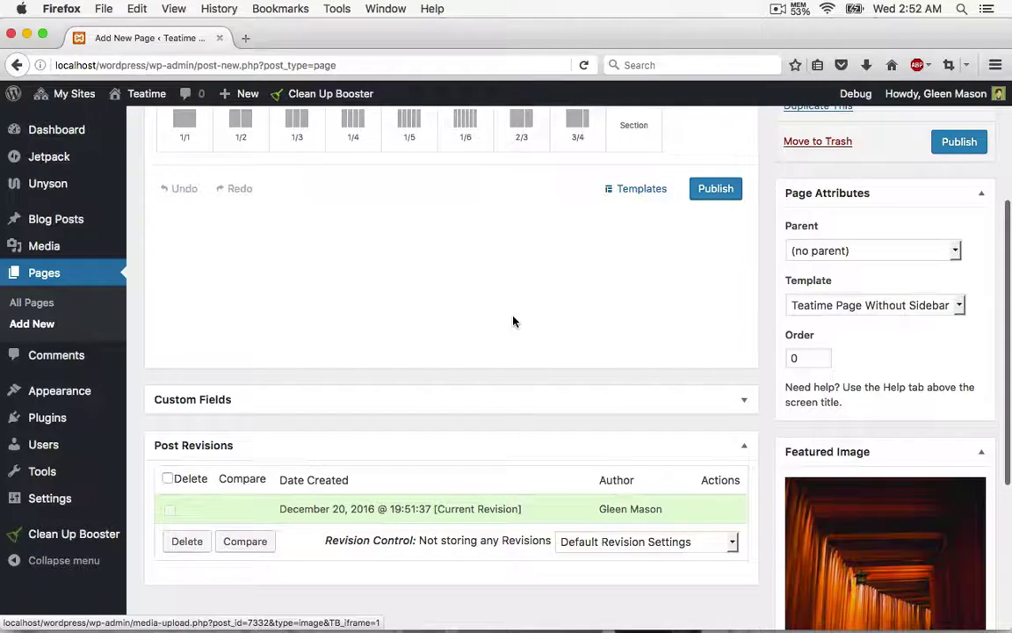
- Add a section to the page layout and enable Full Width in its settings
{"action": "scroll", "coordinate": [514, 322], "scroll_direction": "up", "scroll_amount": 5}
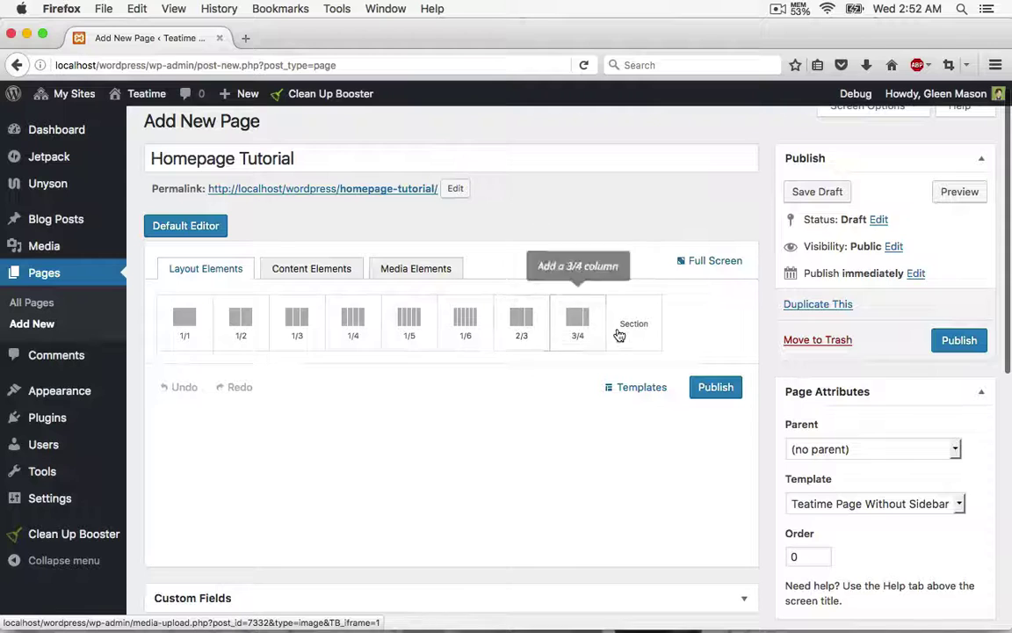
{"action": "left_click", "coordinate": [618, 334]}
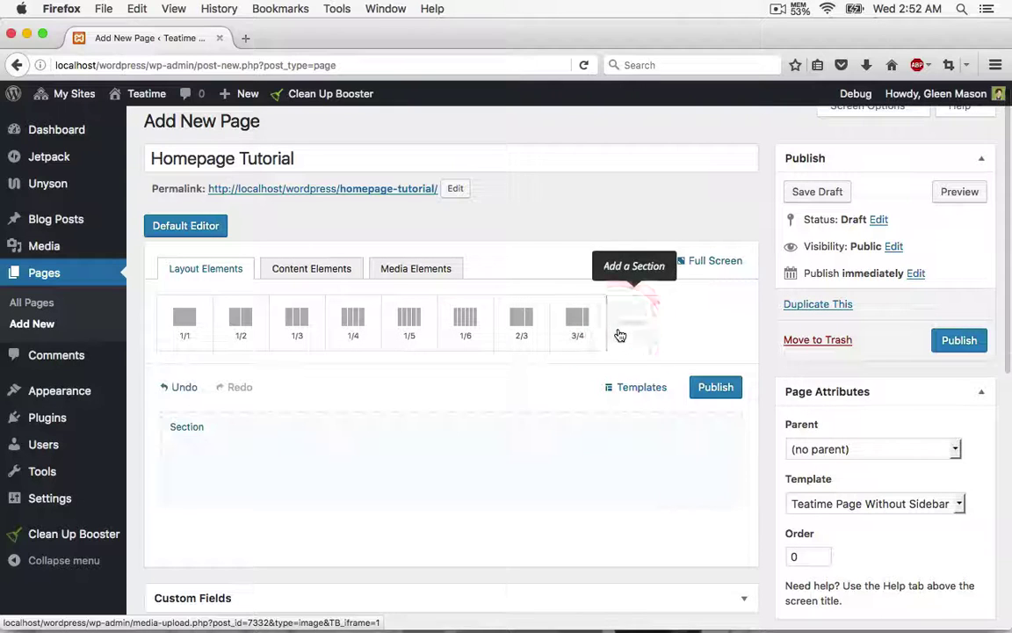
{"action": "left_click", "coordinate": [365, 428]}
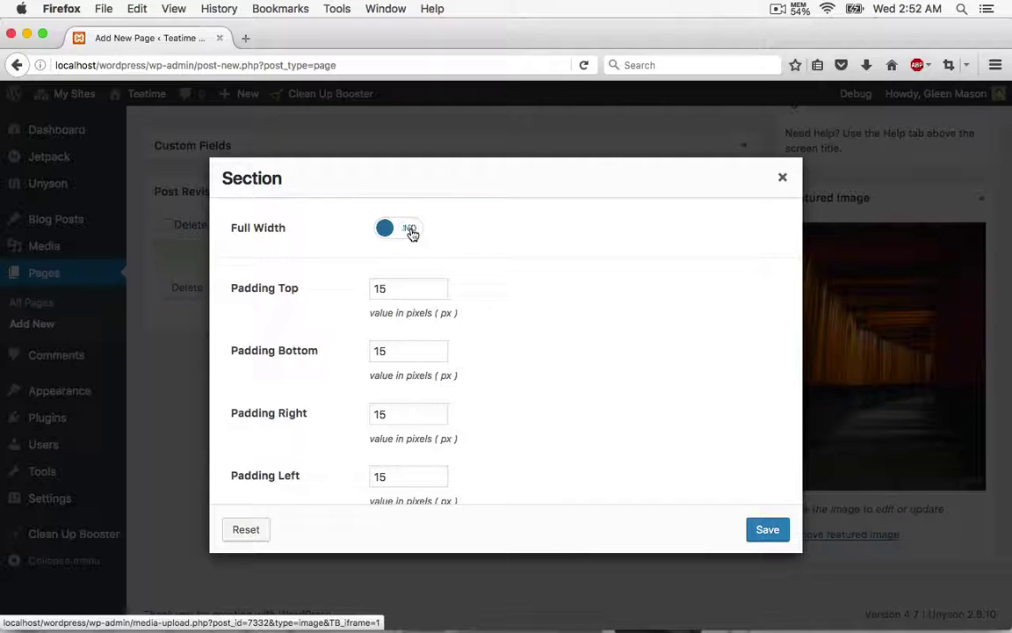
{"action": "left_click", "coordinate": [409, 230]}
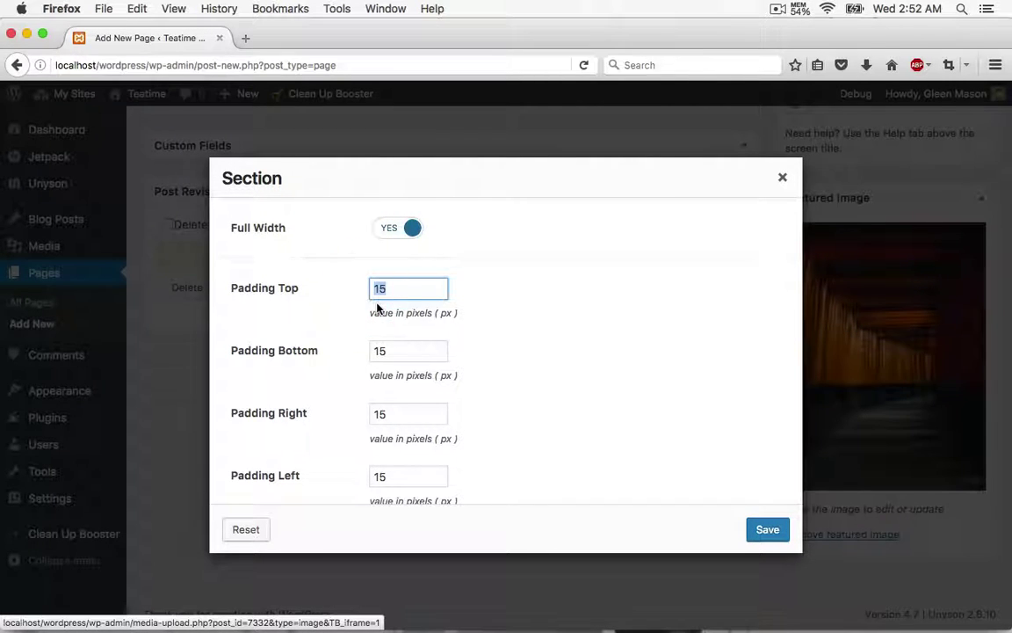
- Set the section's top, bottom, right and left padding to 0 px and save its settings
{"action": "type", "text": "0"}
{"action": "key", "text": "Tab"}
{"action": "type", "text": "0"}
{"action": "key", "text": "Tab"}
{"action": "type", "text": "0"}
{"action": "key", "text": "Tab"}
{"action": "type", "text": "0"}
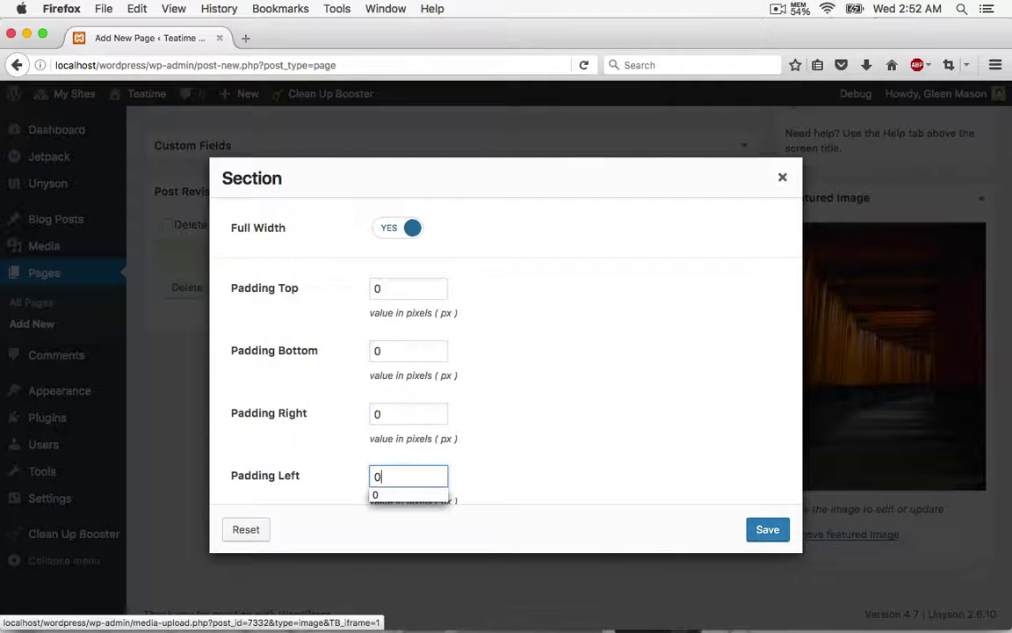
{"action": "left_click", "coordinate": [546, 337]}
{"action": "scroll", "coordinate": [548, 338], "scroll_direction": "down", "scroll_amount": 4}
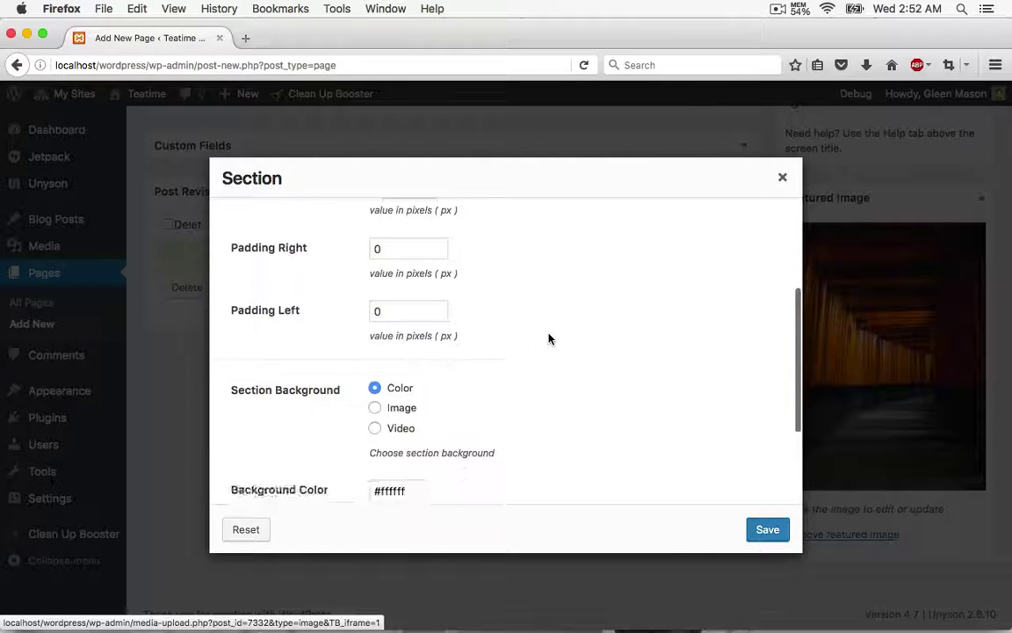
{"action": "scroll", "coordinate": [548, 338], "scroll_direction": "down", "scroll_amount": 2}
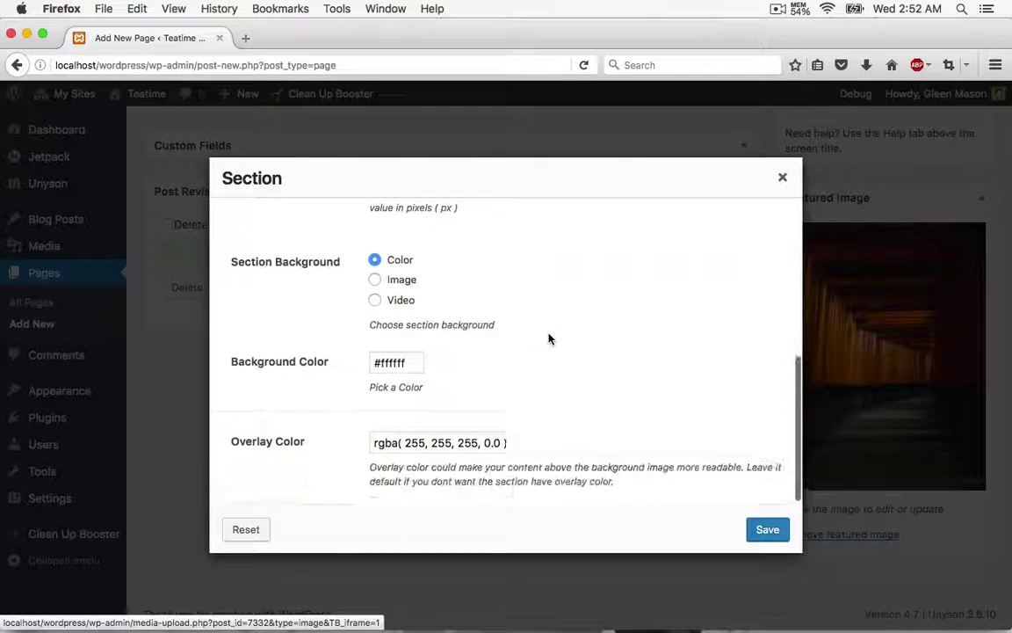
{"action": "left_click", "coordinate": [770, 531]}
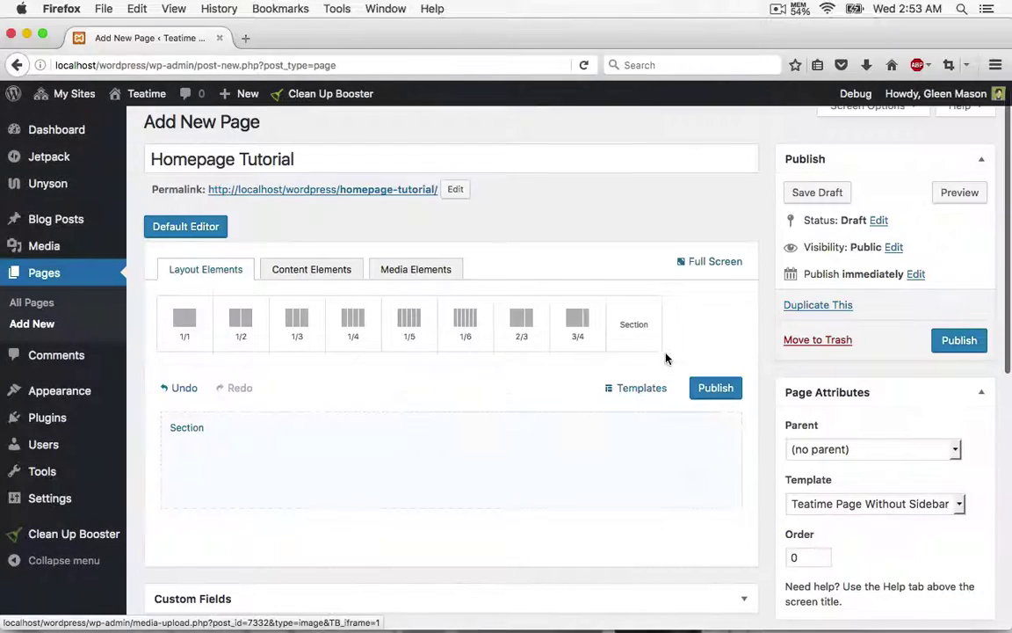
- Place a Featured Post content element inside the section and open its settings
{"action": "left_click", "coordinate": [330, 272]}
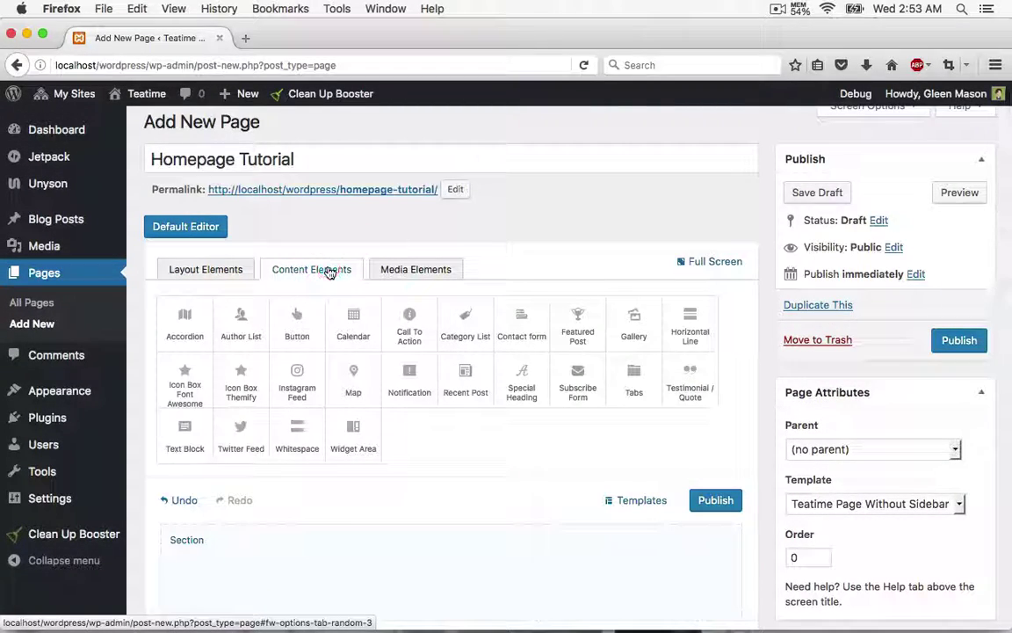
{"action": "left_click", "coordinate": [569, 325]}
{"action": "scroll", "coordinate": [463, 388], "scroll_direction": "down", "scroll_amount": 3}
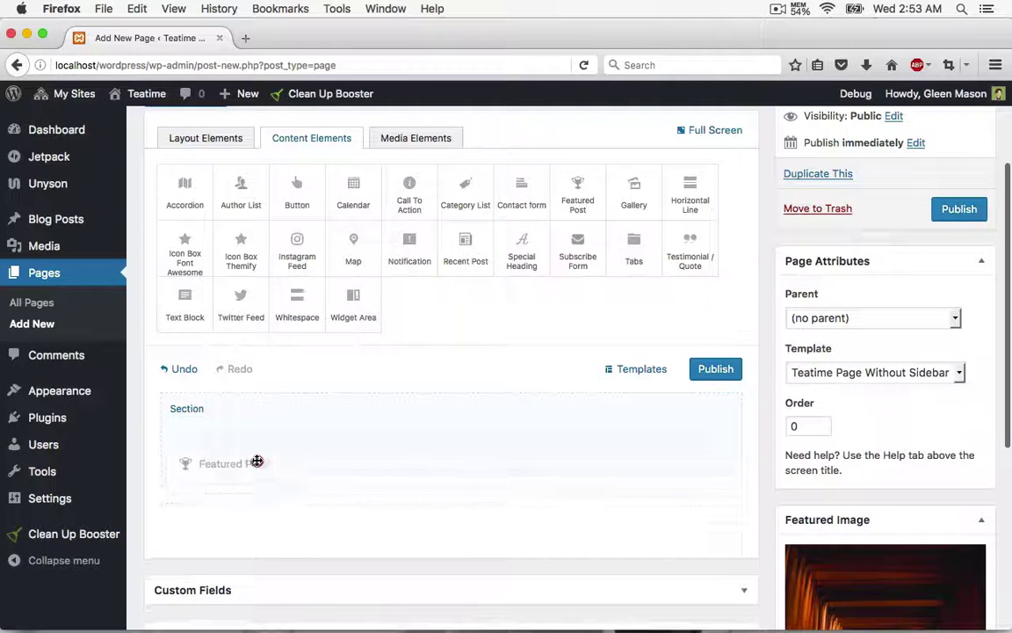
{"action": "left_click_drag", "start_coordinate": [257, 460], "coordinate": [293, 452]}
{"action": "left_click", "coordinate": [312, 456]}
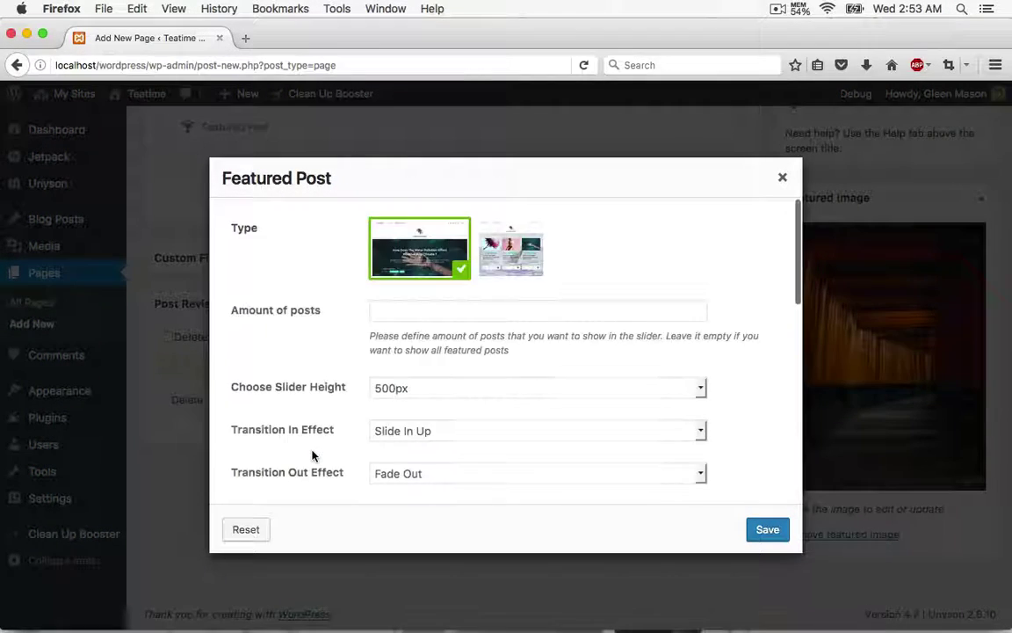
- Set the Featured Post's amount of posts to 5 and its slider height to 550px
{"action": "left_click", "coordinate": [475, 313]}
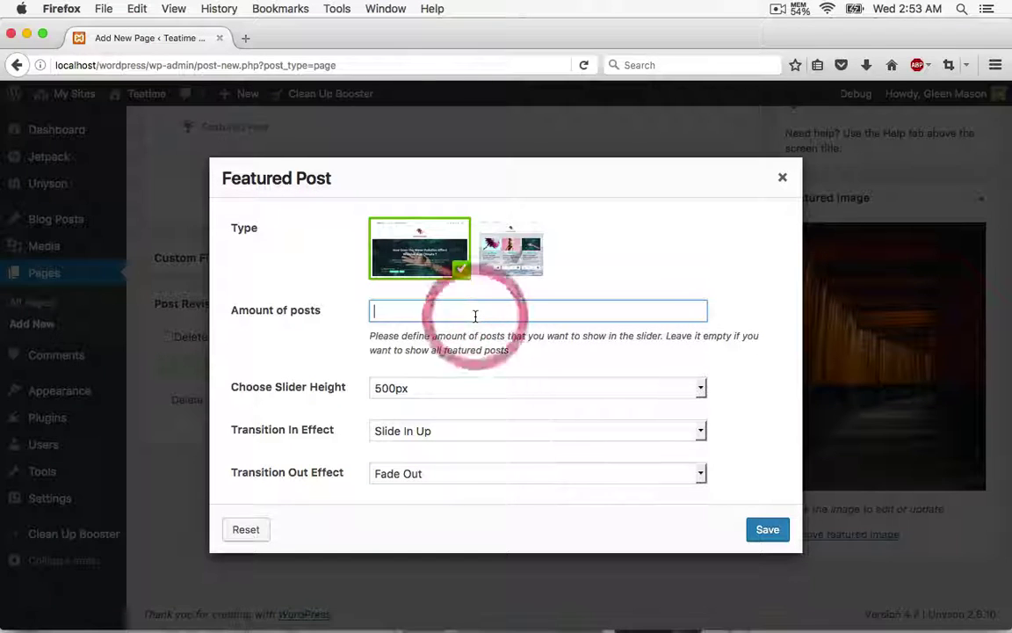
{"action": "type", "text": "5"}
{"action": "left_click", "coordinate": [413, 325]}
{"action": "left_click", "coordinate": [434, 389]}
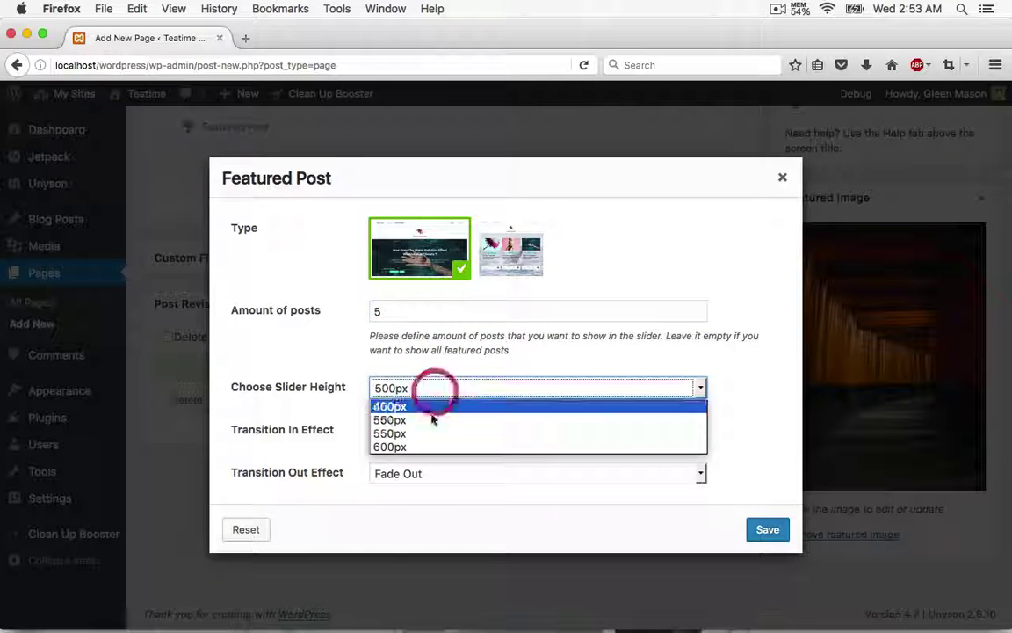
{"action": "left_click", "coordinate": [428, 436]}
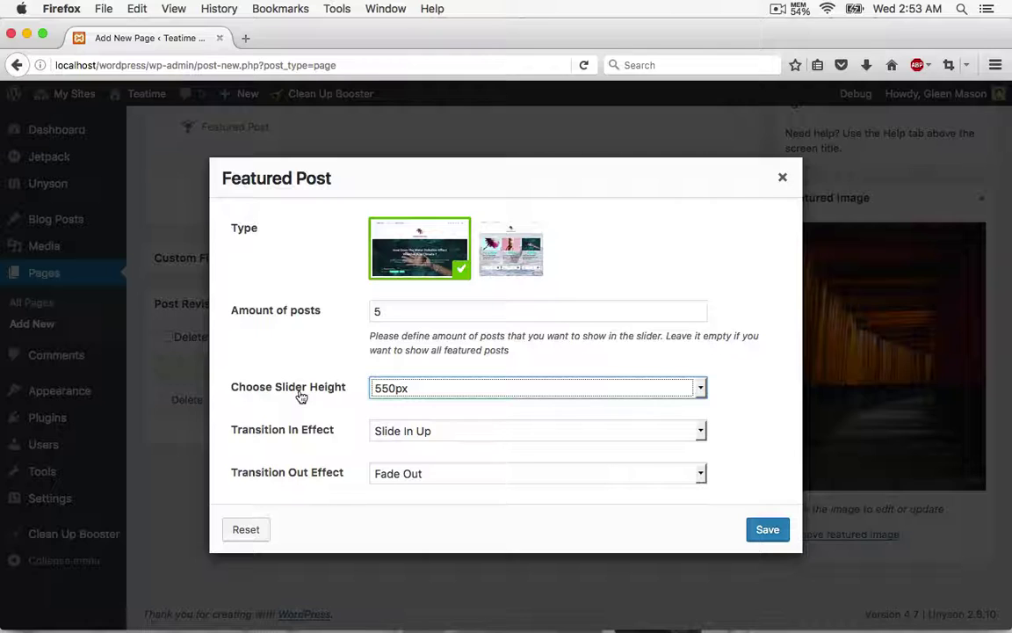
- Set the slider's transition in effect to Fade In Up and its transition out effect to Fade Out Down
{"action": "scroll", "coordinate": [334, 386], "scroll_direction": "down", "scroll_amount": 3}
{"action": "left_click", "coordinate": [450, 340]}
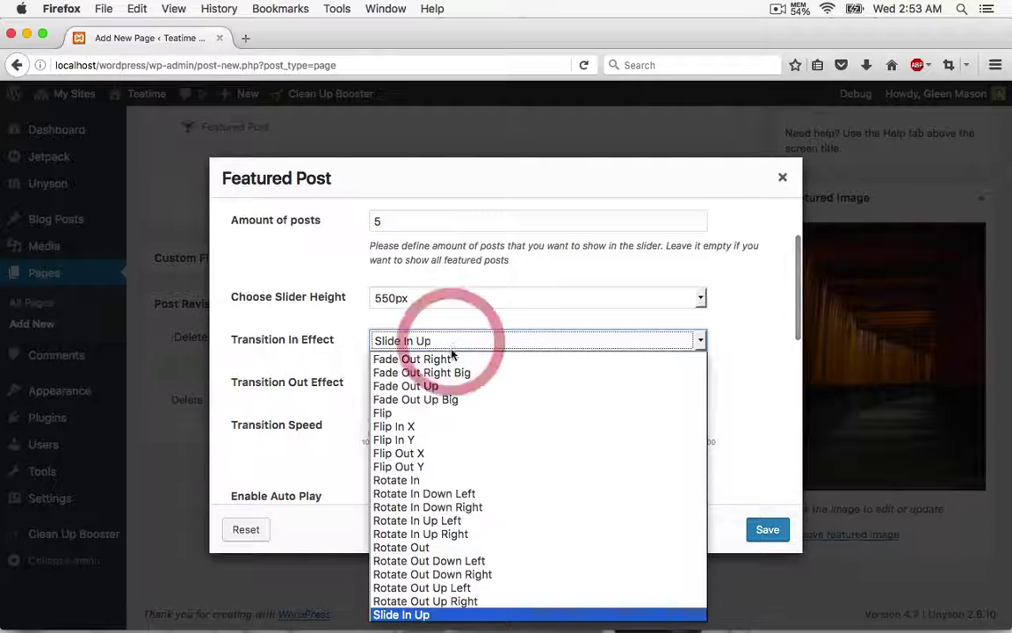
{"action": "scroll", "coordinate": [464, 418], "scroll_direction": "down", "scroll_amount": 2}
{"action": "scroll", "coordinate": [464, 418], "scroll_direction": "down", "scroll_amount": 5}
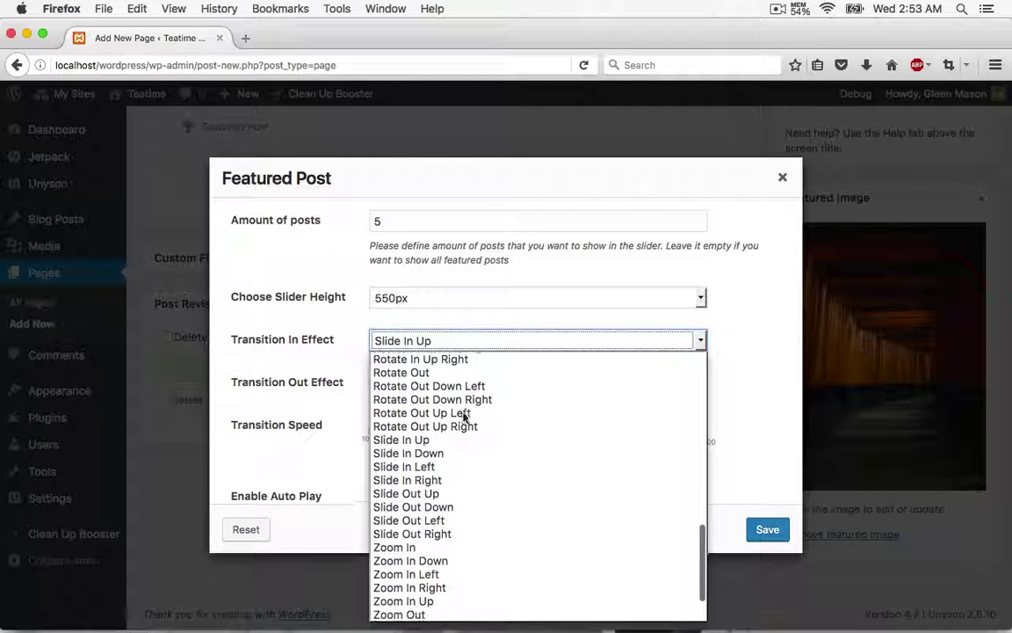
{"action": "scroll", "coordinate": [464, 419], "scroll_direction": "up", "scroll_amount": 4}
{"action": "scroll", "coordinate": [464, 418], "scroll_direction": "up", "scroll_amount": 6}
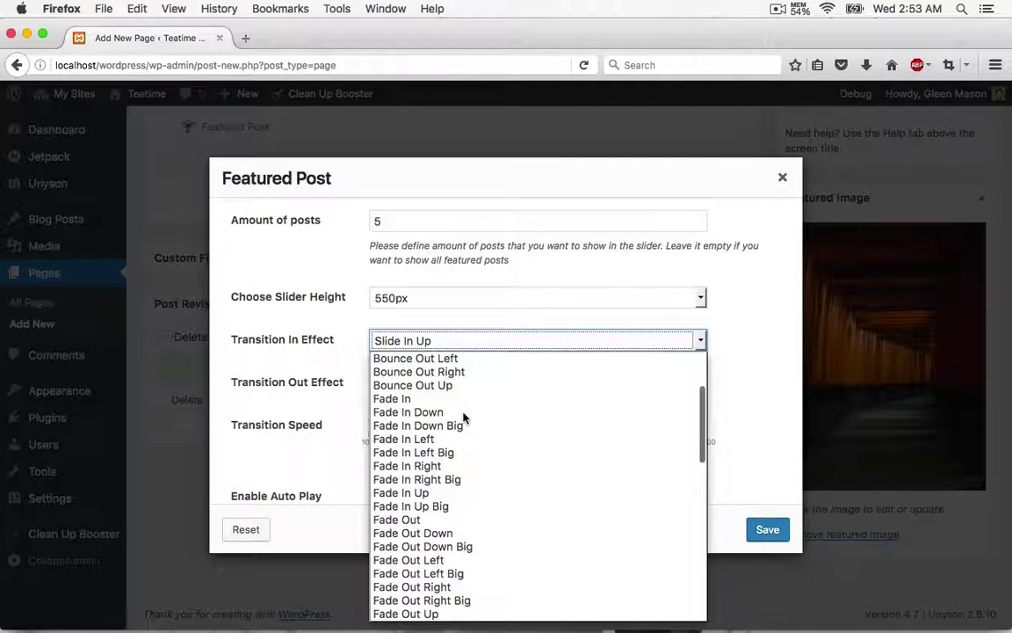
{"action": "left_click", "coordinate": [451, 494]}
{"action": "left_click", "coordinate": [519, 387]}
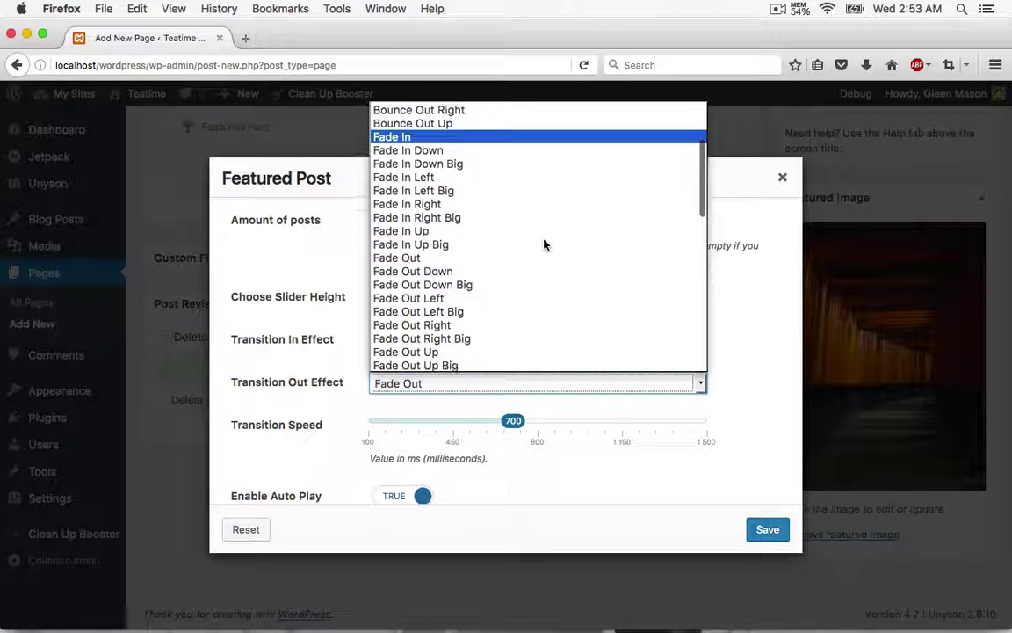
{"action": "left_click", "coordinate": [518, 268]}
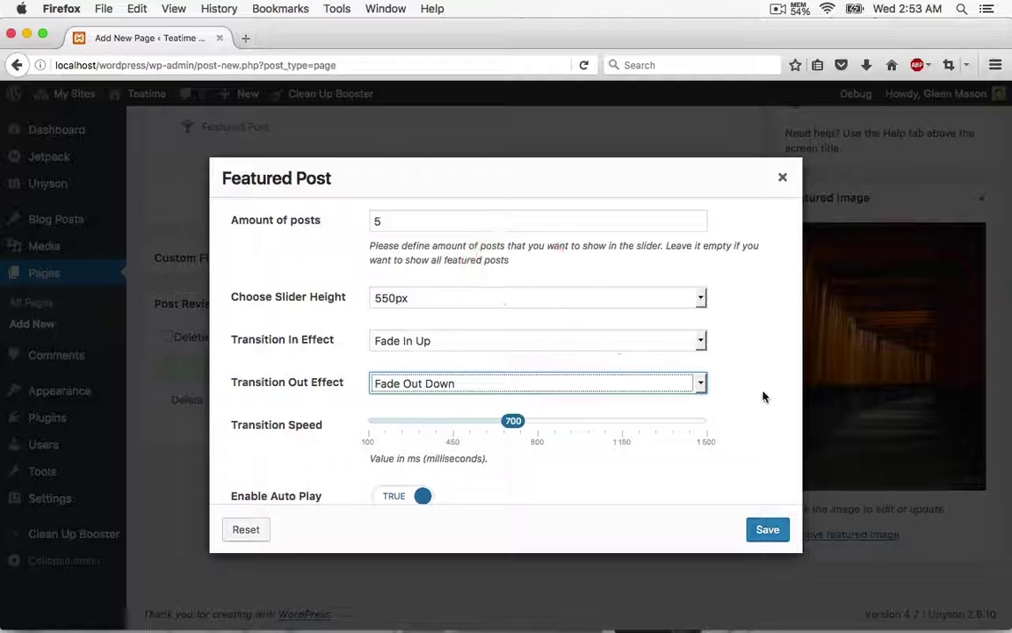
- Give the Featured Post slider an overlay color of rgba(2,2,2,0.31), hide its description and save the settings
{"action": "scroll", "coordinate": [763, 397], "scroll_direction": "down", "scroll_amount": 5}
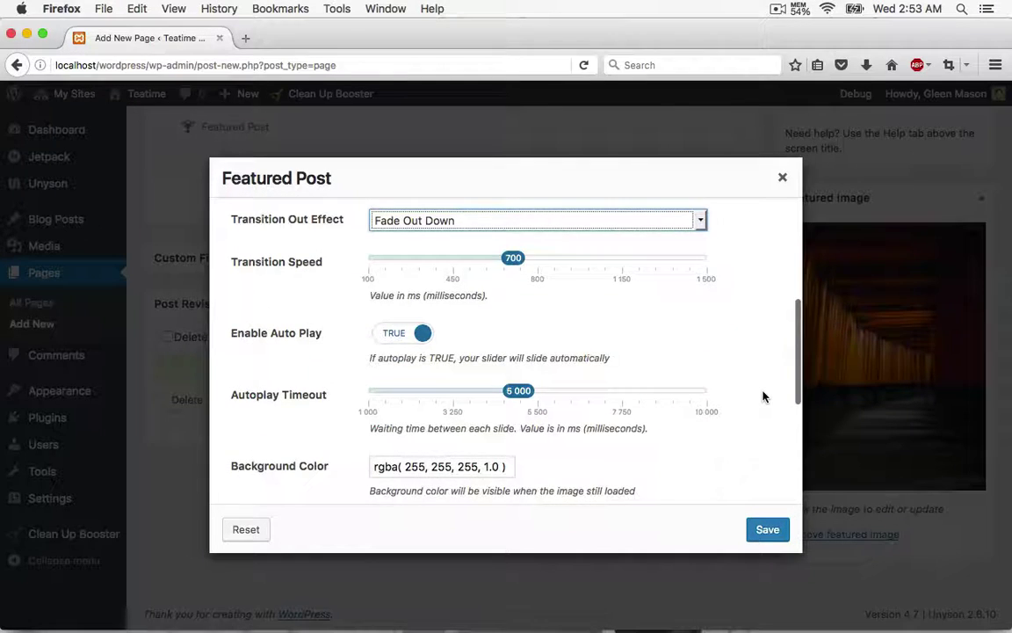
{"action": "scroll", "coordinate": [762, 397], "scroll_direction": "down", "scroll_amount": 3}
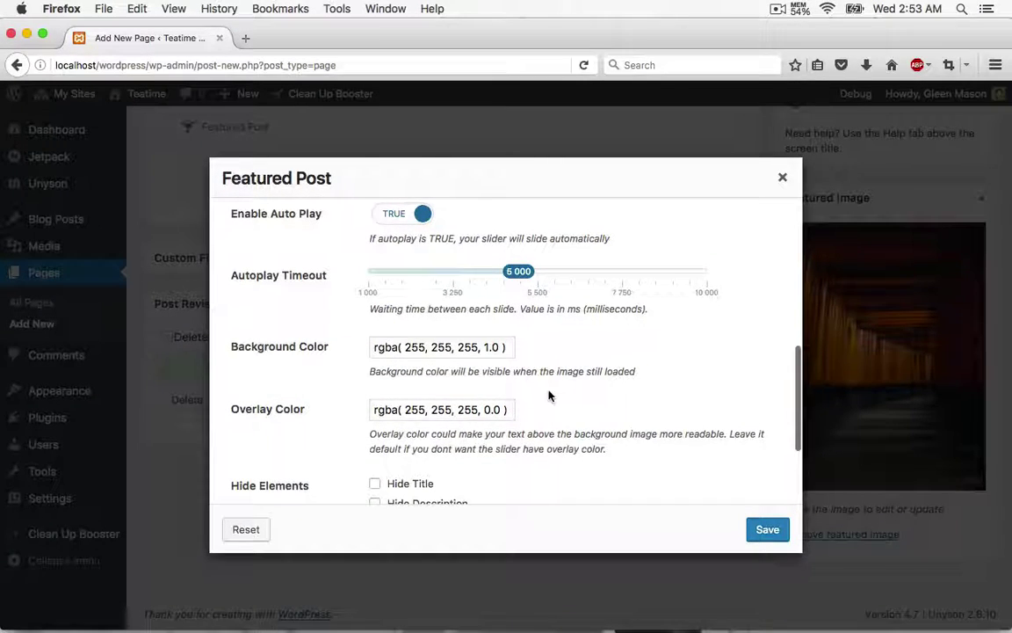
{"action": "left_click", "coordinate": [475, 408]}
{"action": "scroll", "coordinate": [467, 438], "scroll_direction": "down", "scroll_amount": 3}
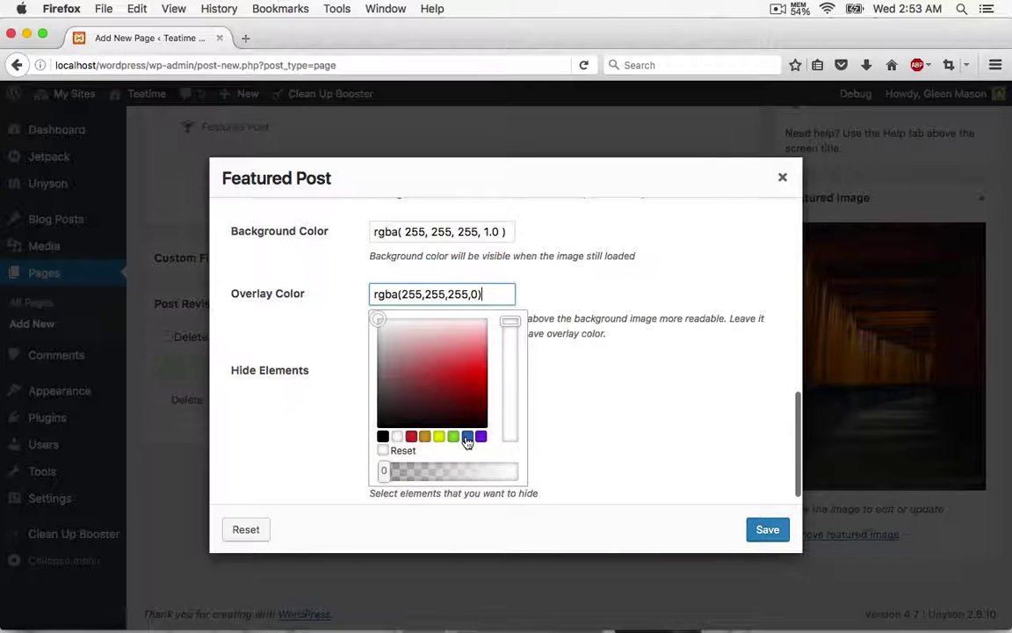
{"action": "mouse_move", "coordinate": [375, 415]}
{"action": "left_mouse_down"}
{"action": "mouse_move", "coordinate": [364, 436]}
{"action": "mouse_move", "coordinate": [382, 472]}
{"action": "mouse_move", "coordinate": [419, 474]}
{"action": "left_mouse_up"}
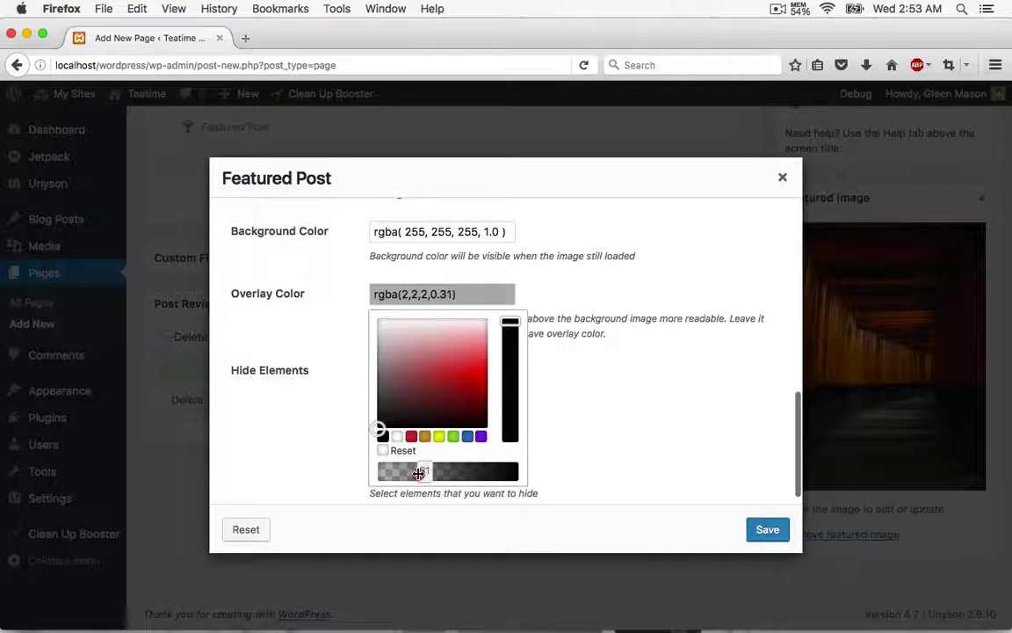
{"action": "left_click", "coordinate": [610, 393]}
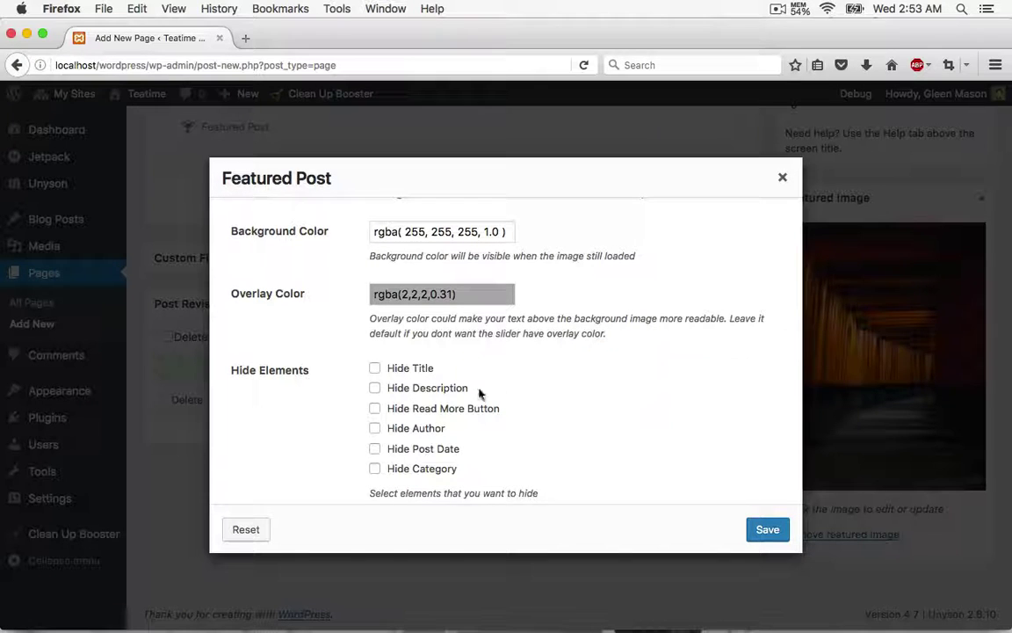
{"action": "scroll", "coordinate": [709, 391], "scroll_direction": "down", "scroll_amount": 1}
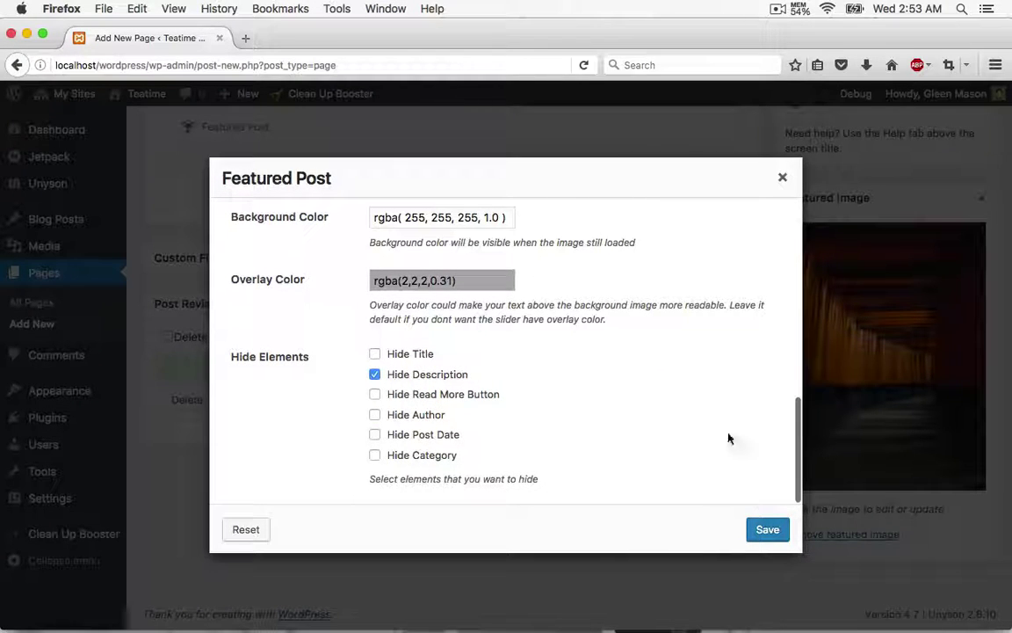
{"action": "left_click", "coordinate": [767, 531]}
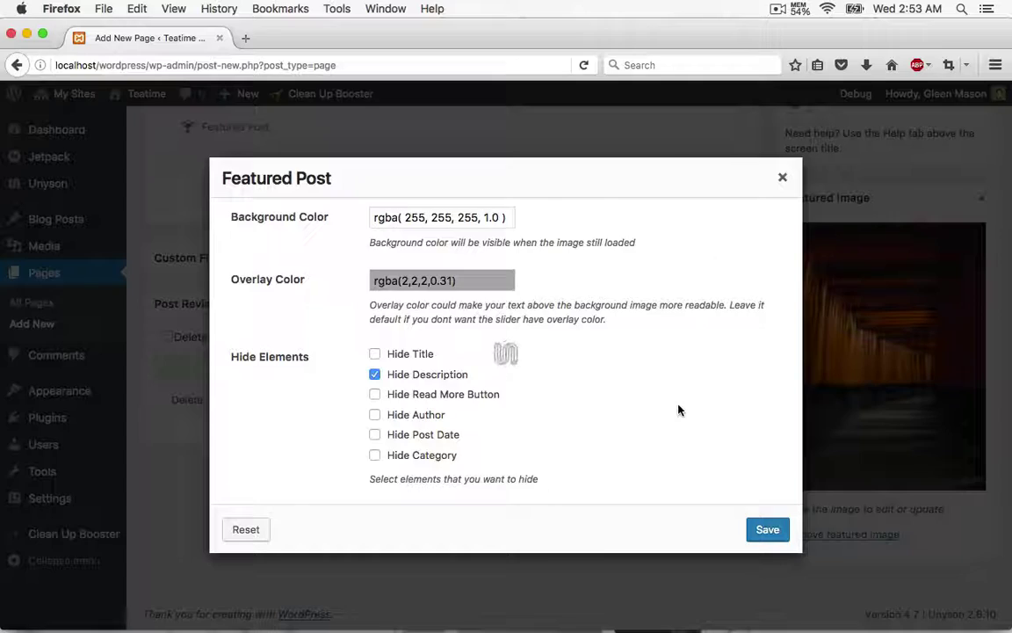
- Add a second section below the one holding the Featured Post element
{"action": "scroll", "coordinate": [463, 350], "scroll_direction": "up", "scroll_amount": 5}
{"action": "scroll", "coordinate": [442, 346], "scroll_direction": "down", "scroll_amount": 1}
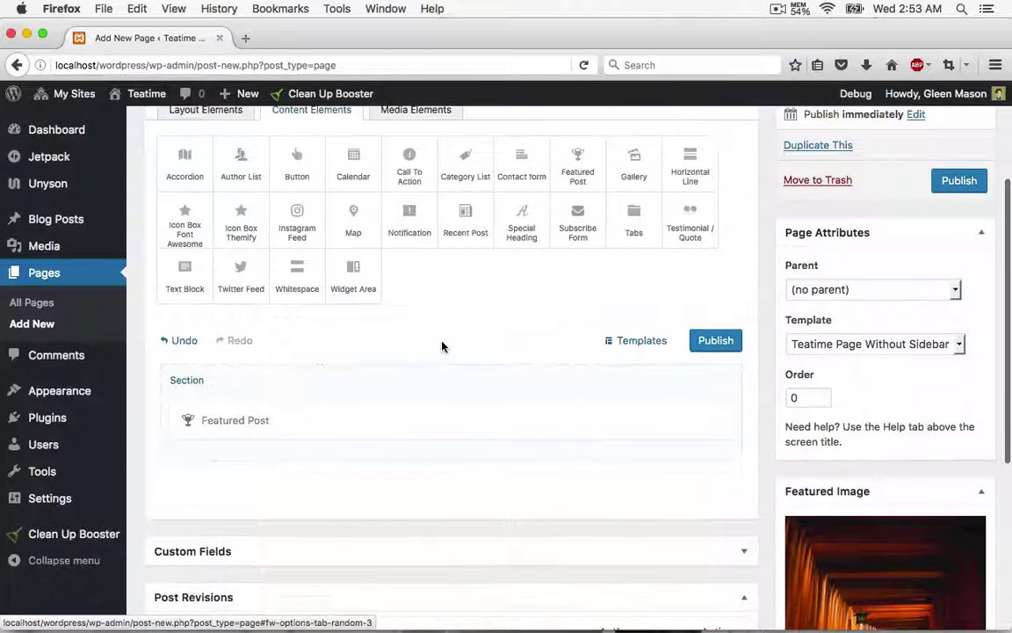
{"action": "scroll", "coordinate": [441, 346], "scroll_direction": "up", "scroll_amount": 1}
{"action": "scroll", "coordinate": [556, 292], "scroll_direction": "up", "scroll_amount": 1}
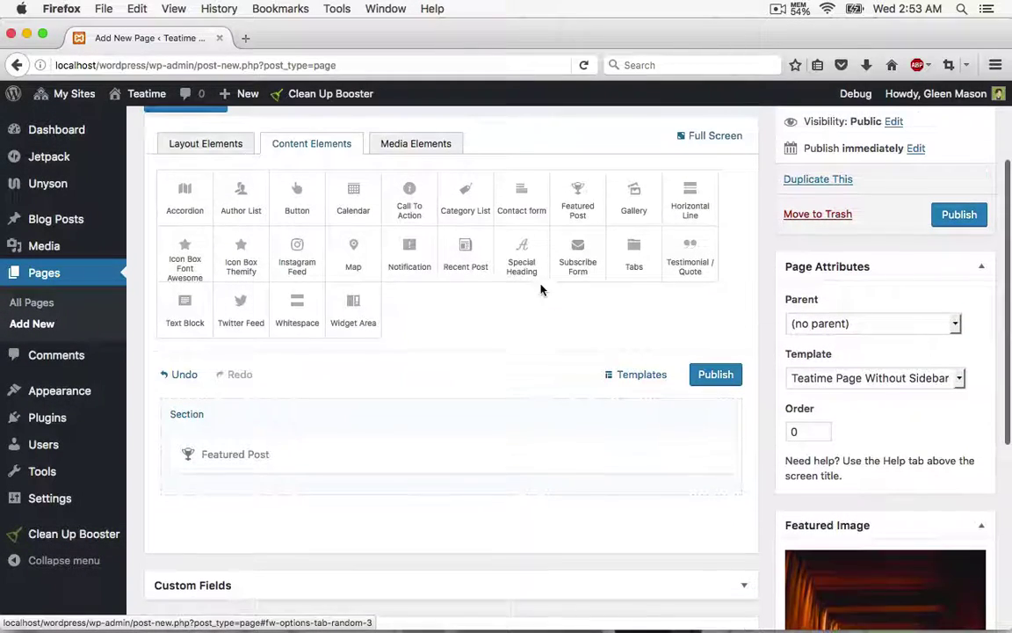
{"action": "left_click", "coordinate": [208, 144]}
{"action": "left_click", "coordinate": [647, 195]}
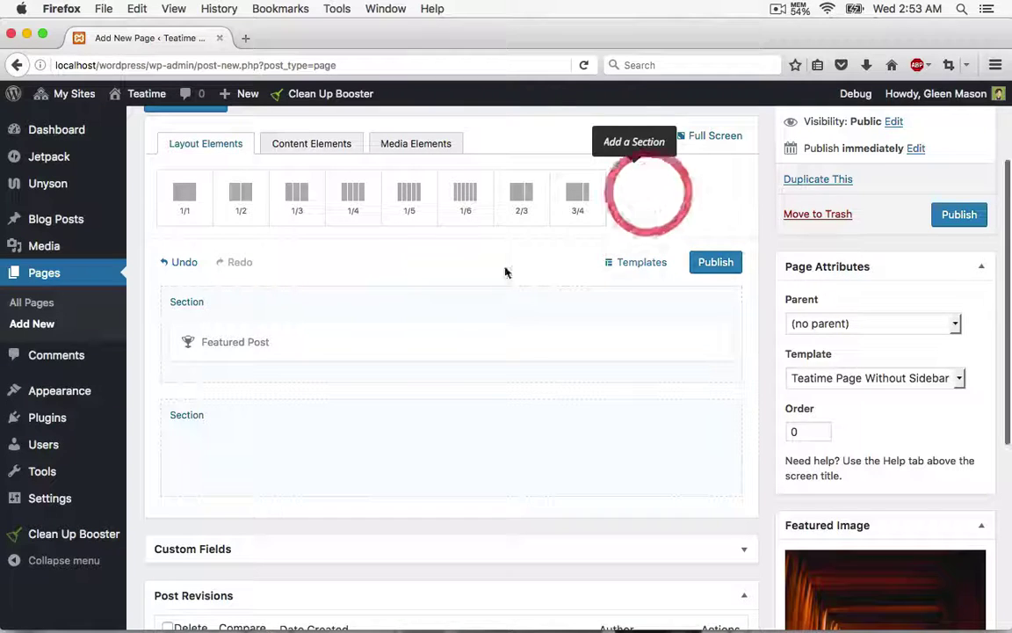
- Set the second section's padding to 75 px top, 50 px bottom, 0 px right and 0 px left, and save
{"action": "double_click", "coordinate": [339, 415]}
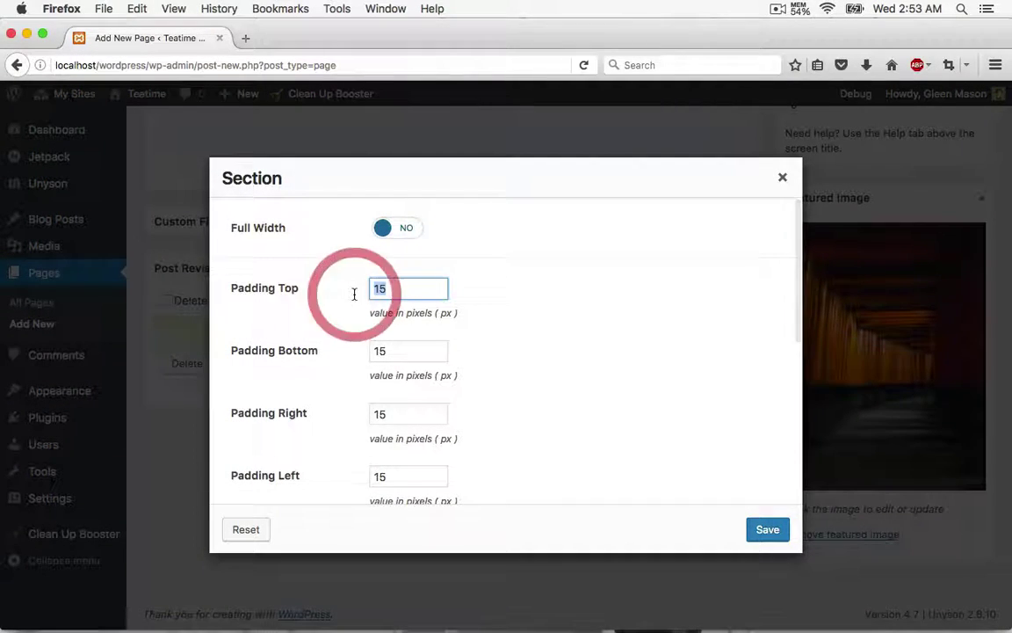
{"action": "type", "text": "75"}
{"action": "key", "text": "Tab"}
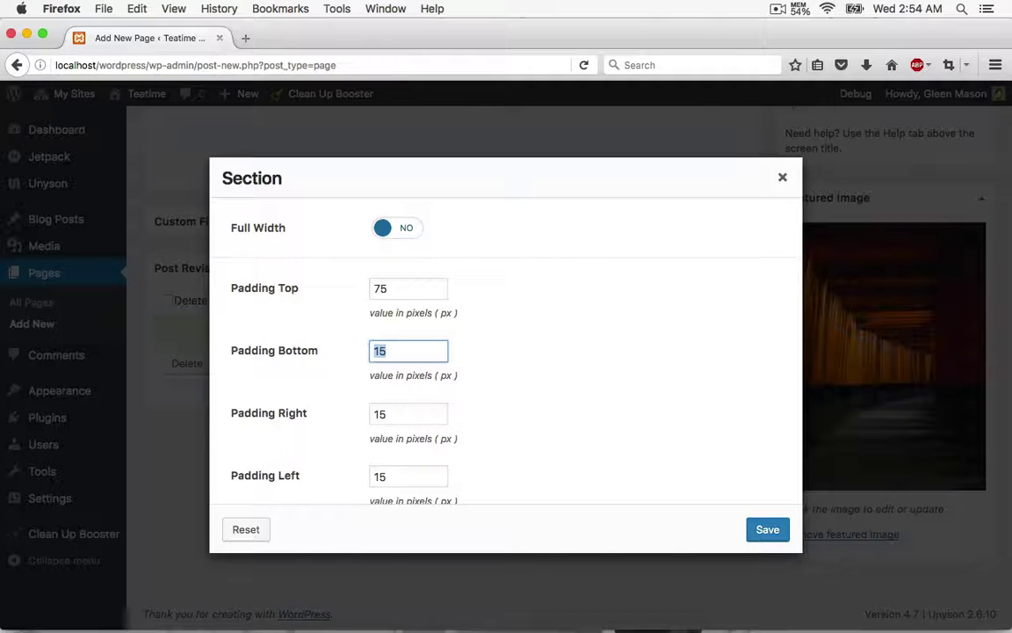
{"action": "type", "text": "50"}
{"action": "key", "text": "Tab"}
{"action": "type", "text": "0"}
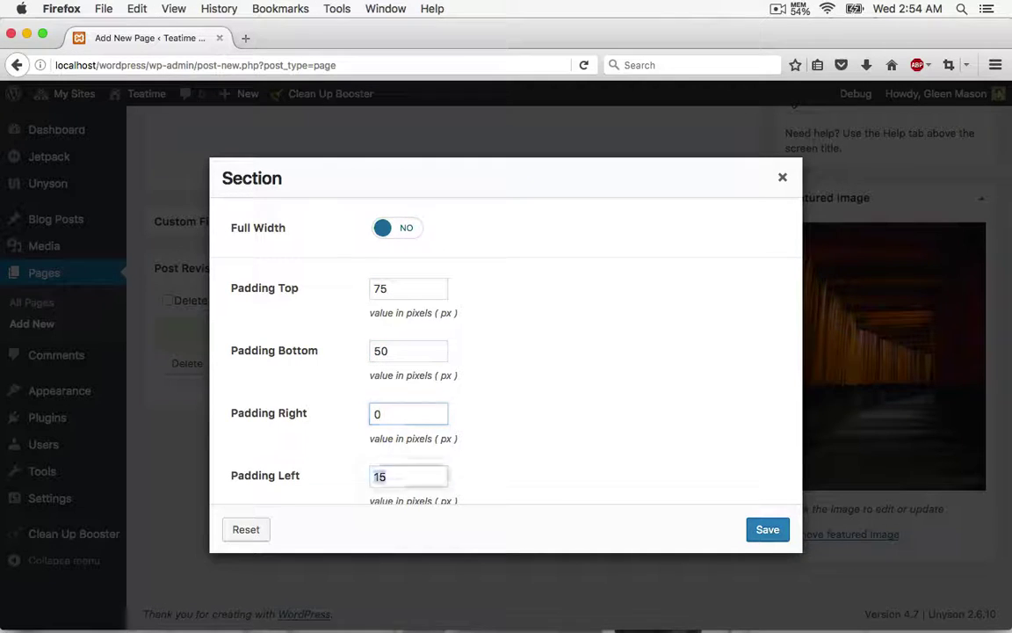
{"action": "type", "text": "0"}
{"action": "scroll", "coordinate": [599, 339], "scroll_direction": "down", "scroll_amount": 4}
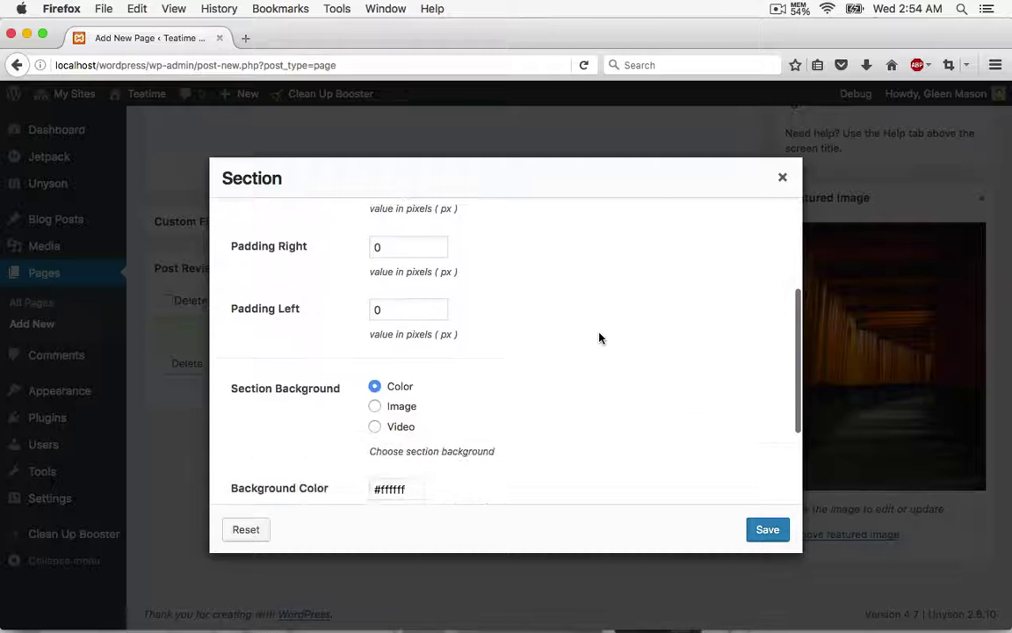
{"action": "scroll", "coordinate": [599, 340], "scroll_direction": "up", "scroll_amount": 3}
{"action": "left_click", "coordinate": [767, 530]}
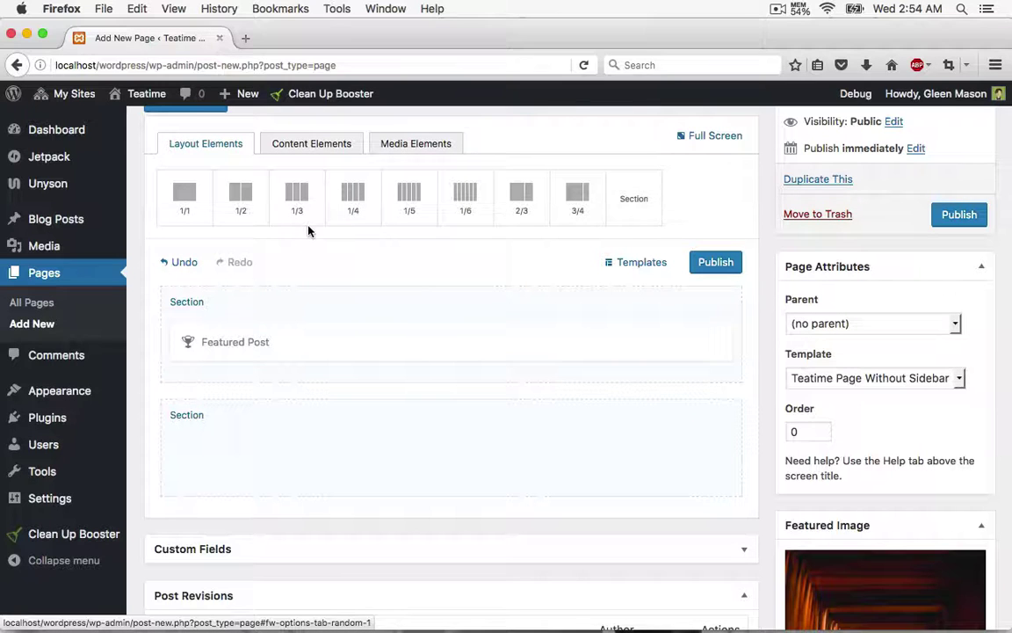
- Add 3/4 and 1/4 columns to the second section and place a Special Heading element in the 3/4 column
{"action": "left_click_drag", "start_coordinate": [576, 198], "coordinate": [274, 477]}
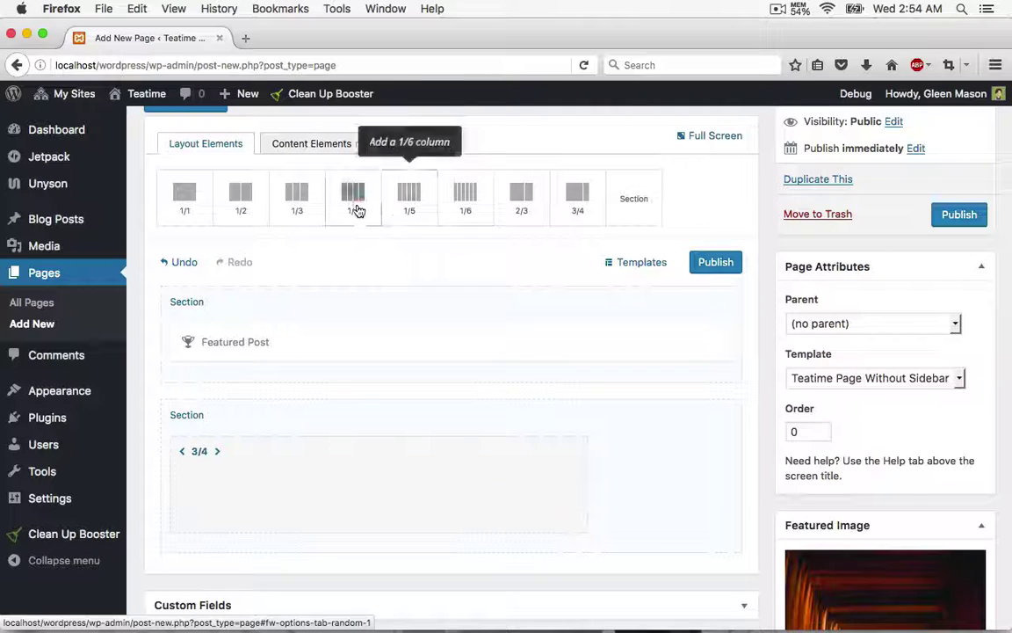
{"action": "left_click_drag", "start_coordinate": [356, 209], "coordinate": [668, 488]}
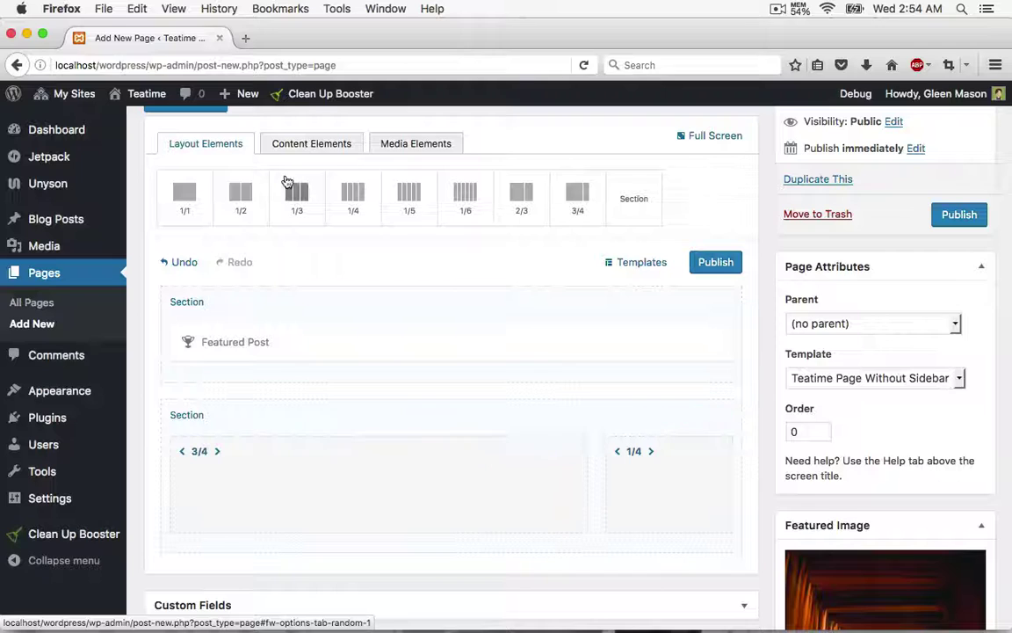
{"action": "left_click", "coordinate": [327, 144]}
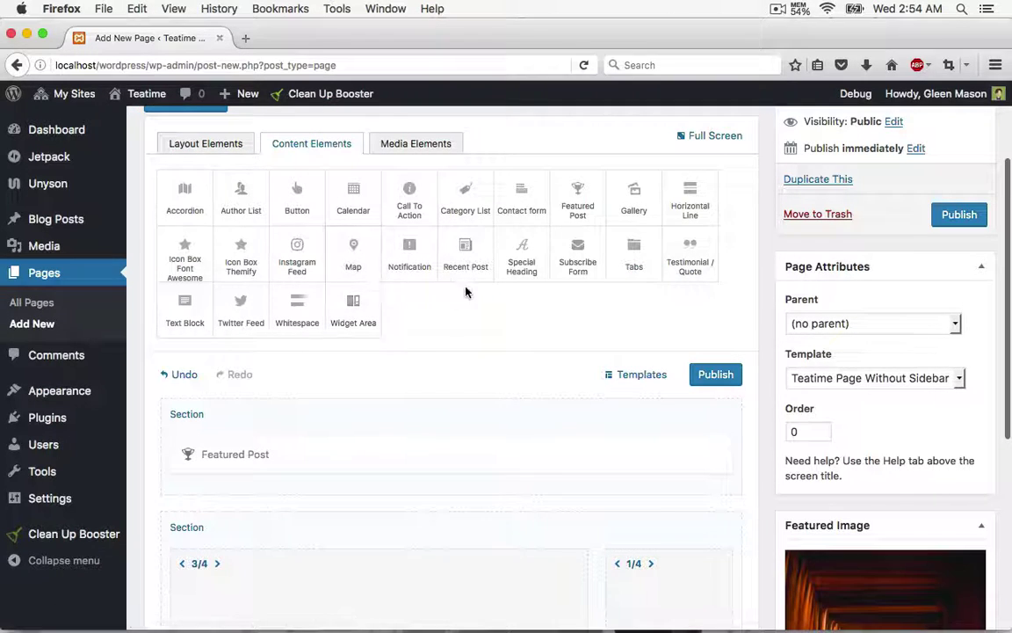
{"action": "left_click", "coordinate": [521, 255]}
{"action": "scroll", "coordinate": [413, 380], "scroll_direction": "down", "scroll_amount": 3}
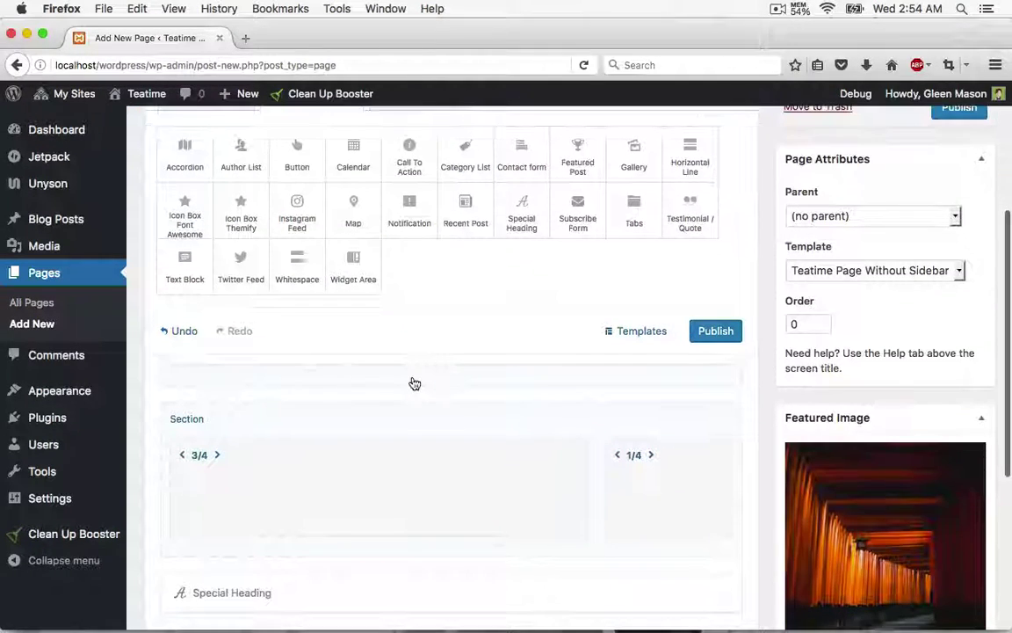
{"action": "left_click_drag", "start_coordinate": [274, 592], "coordinate": [300, 481]}
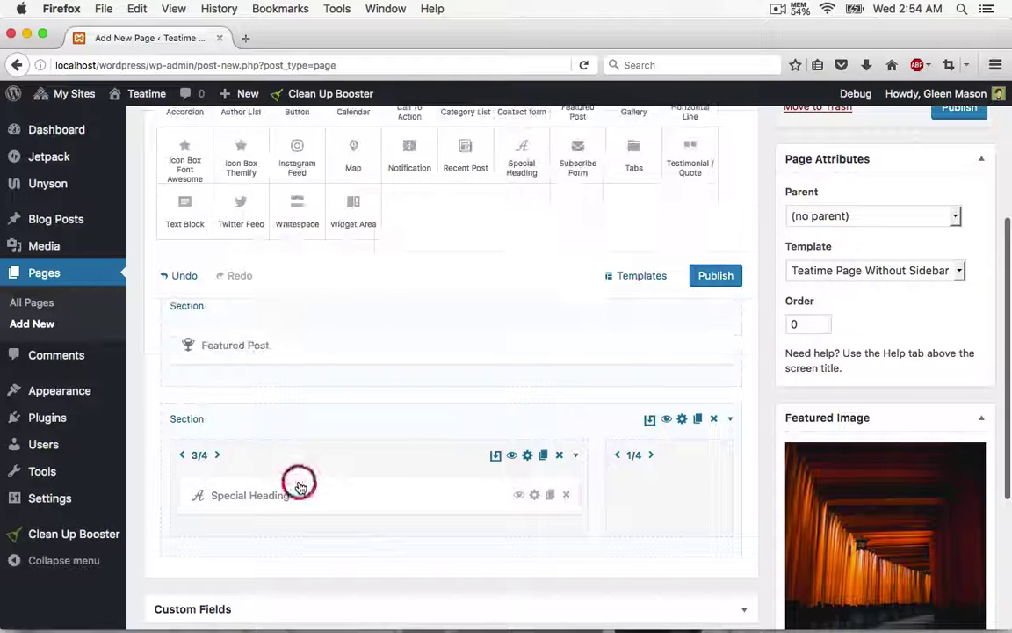
- Set the Special Heading's heading title to TRAVEL
{"action": "scroll", "coordinate": [317, 501], "scroll_direction": "down", "scroll_amount": 5}
{"action": "left_click", "coordinate": [316, 503]}
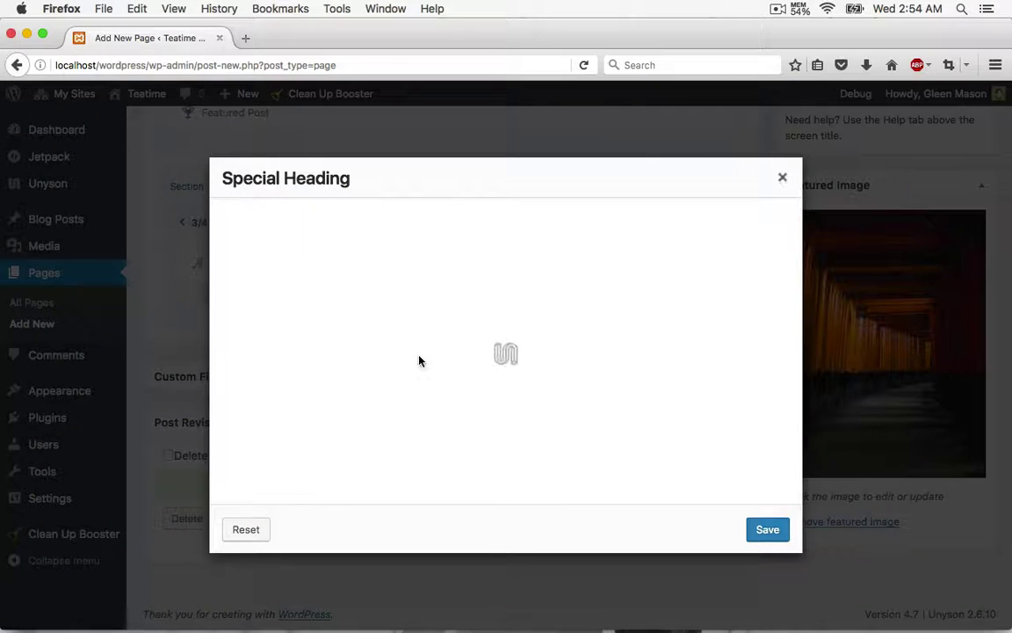
{"action": "scroll", "coordinate": [479, 361], "scroll_direction": "down", "scroll_amount": 3}
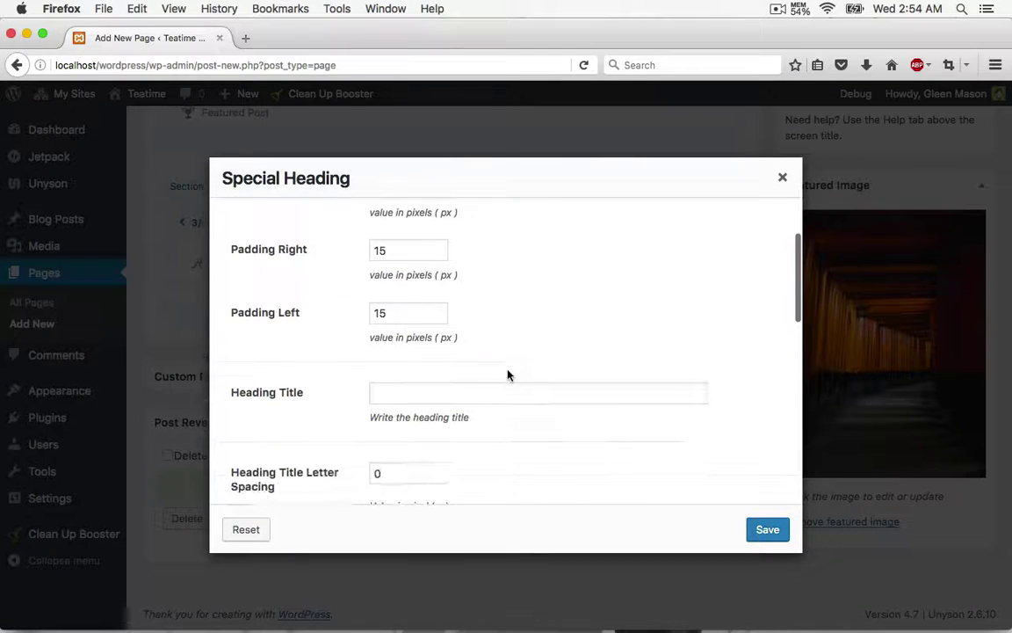
{"action": "left_click", "coordinate": [477, 394]}
{"action": "type", "text": "TR"}
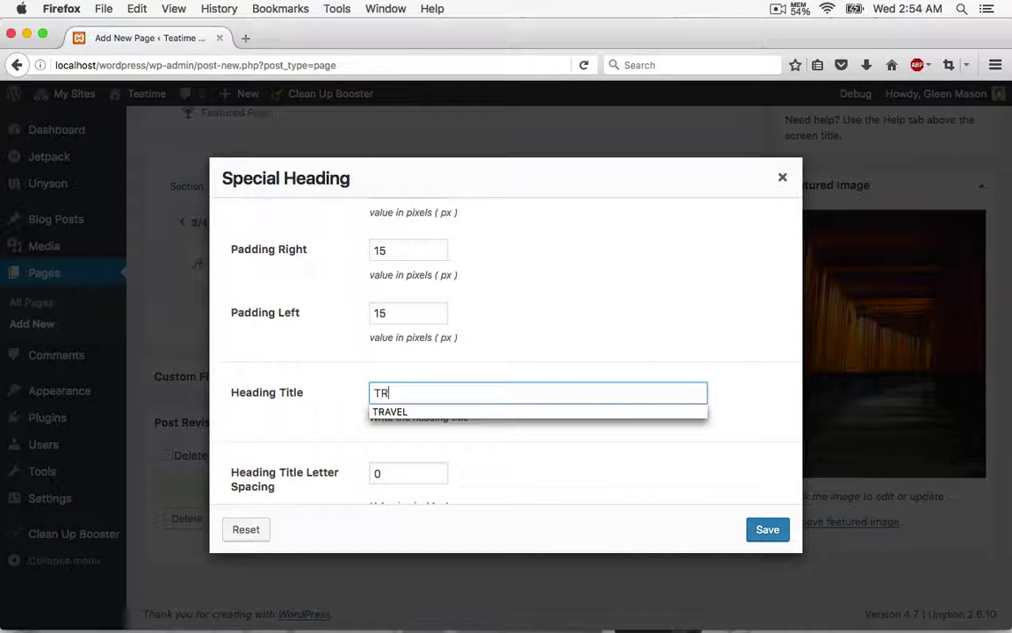
{"action": "type", "text": "AVEL"}
{"action": "left_click", "coordinate": [597, 341]}
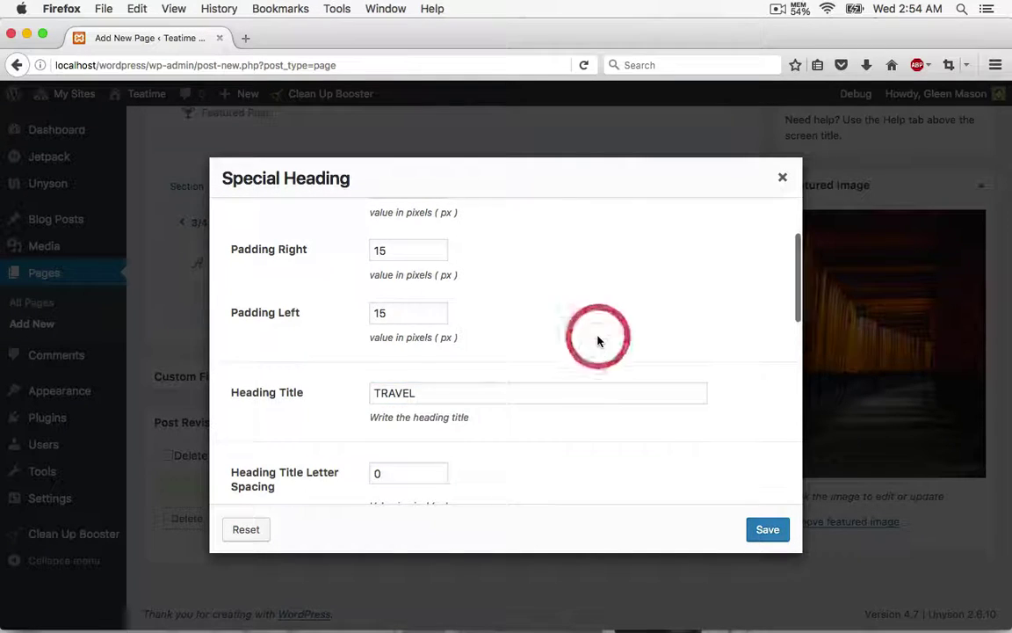
- Keep the heading title size at H5 and set the title color to #262626
{"action": "scroll", "coordinate": [597, 341], "scroll_direction": "down", "scroll_amount": 3}
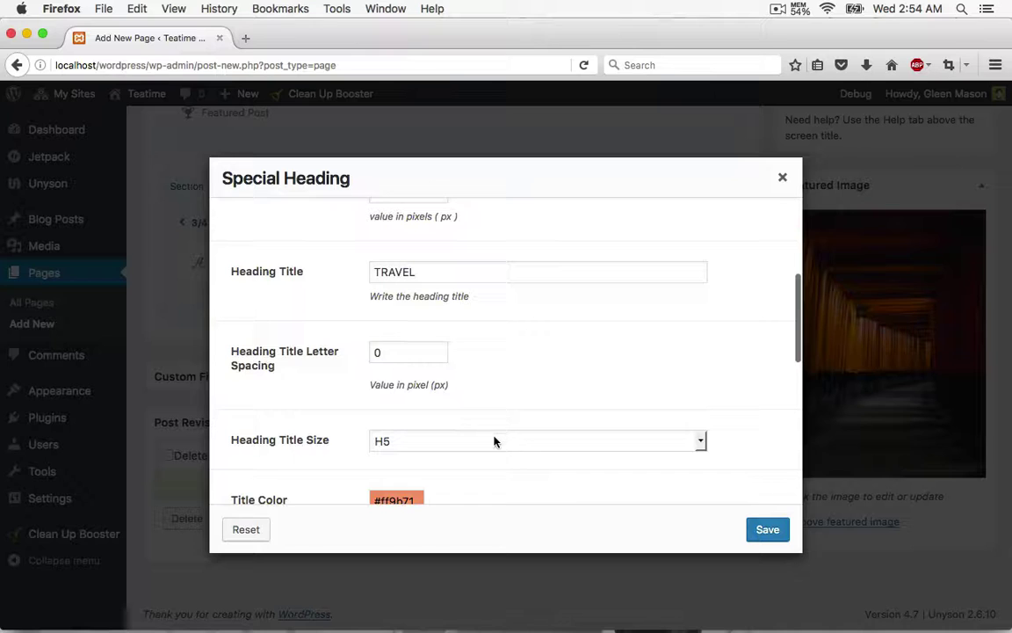
{"action": "left_click", "coordinate": [495, 441]}
{"action": "left_click", "coordinate": [495, 441]}
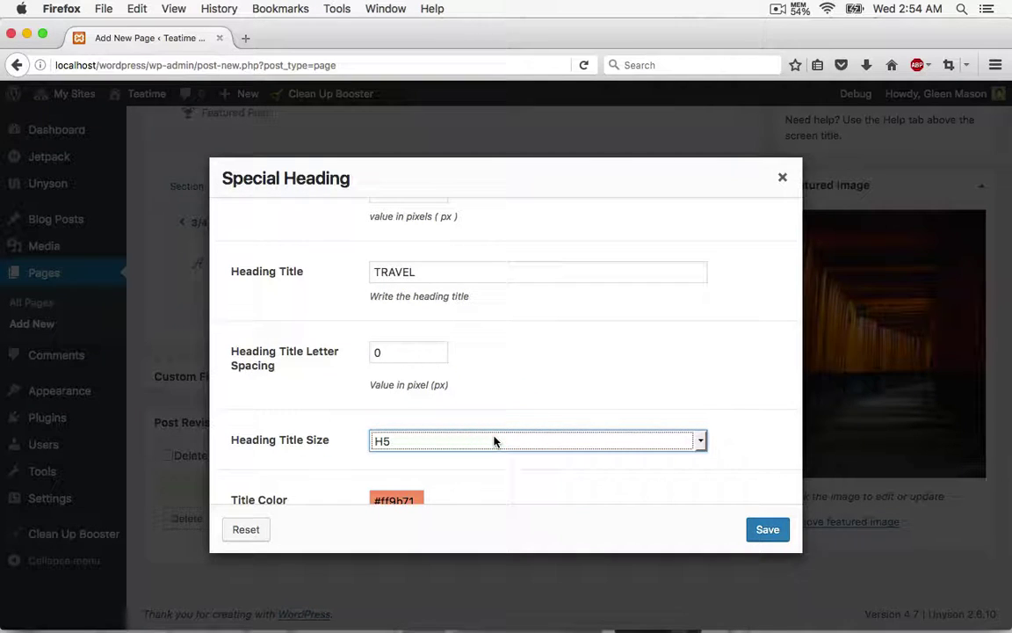
{"action": "scroll", "coordinate": [521, 367], "scroll_direction": "down", "scroll_amount": 2}
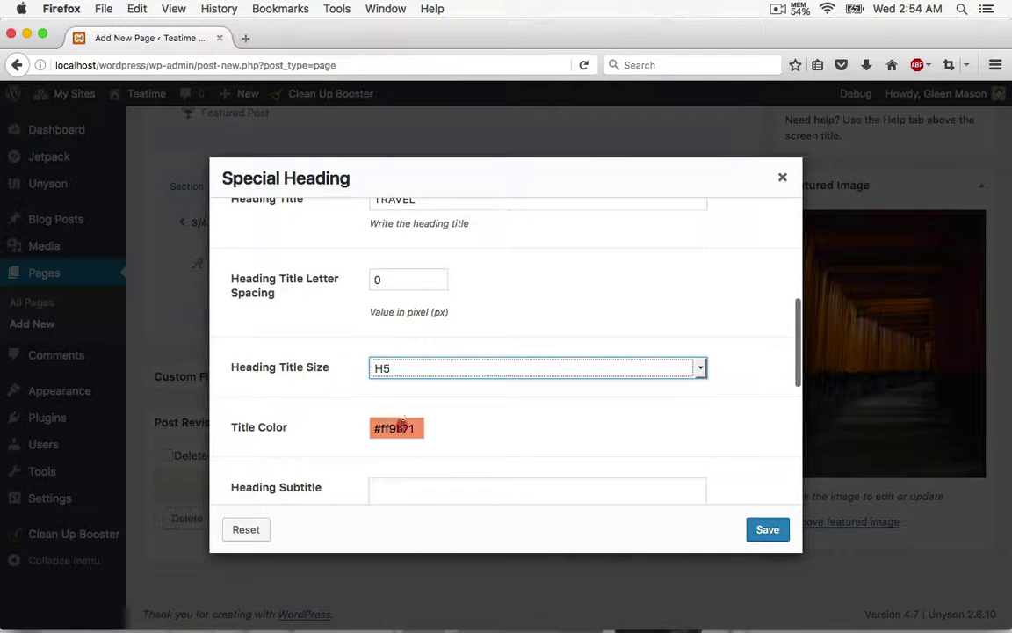
{"action": "left_click", "coordinate": [400, 428]}
{"action": "type", "text": "#262626"}
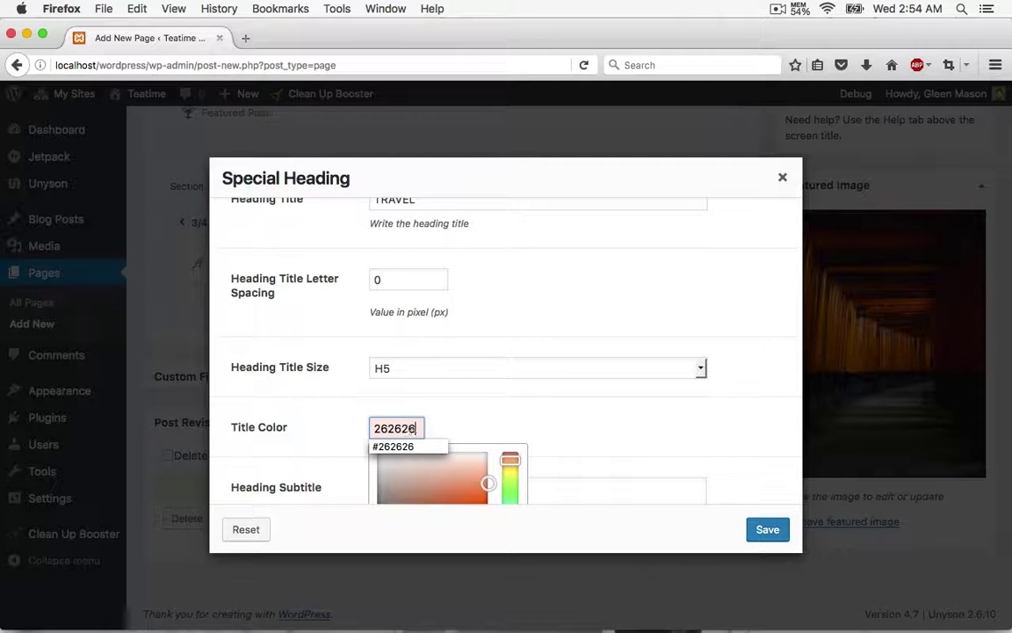
- Set the heading title letter spacing to 3 px and save the Special Heading settings
{"action": "left_click", "coordinate": [393, 279]}
{"action": "key", "text": "BackSpace"}
{"action": "type", "text": "3"}
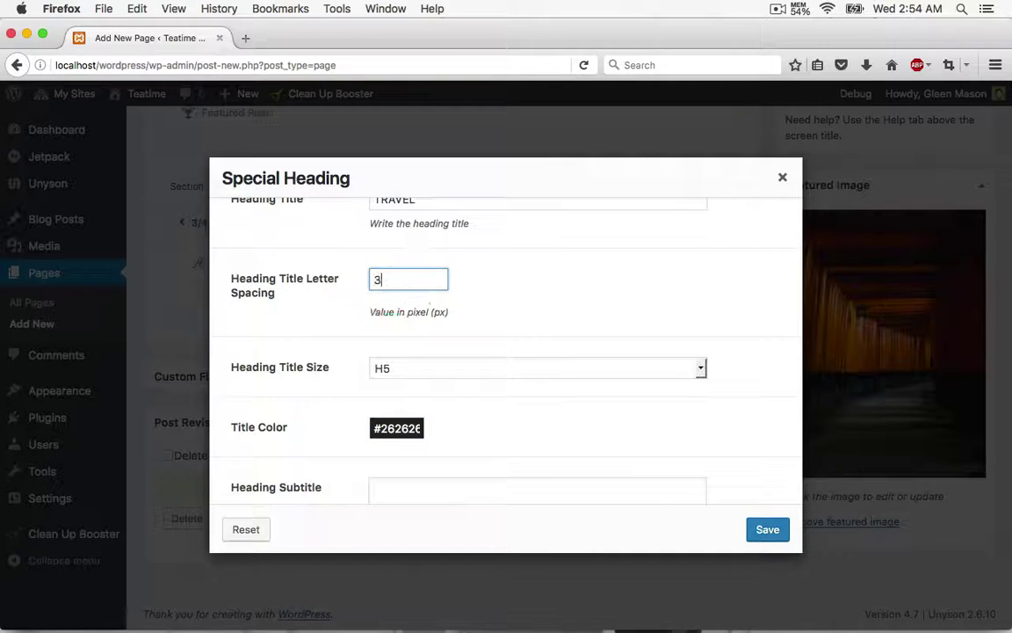
{"action": "left_click", "coordinate": [567, 281]}
{"action": "scroll", "coordinate": [640, 283], "scroll_direction": "down", "scroll_amount": 6}
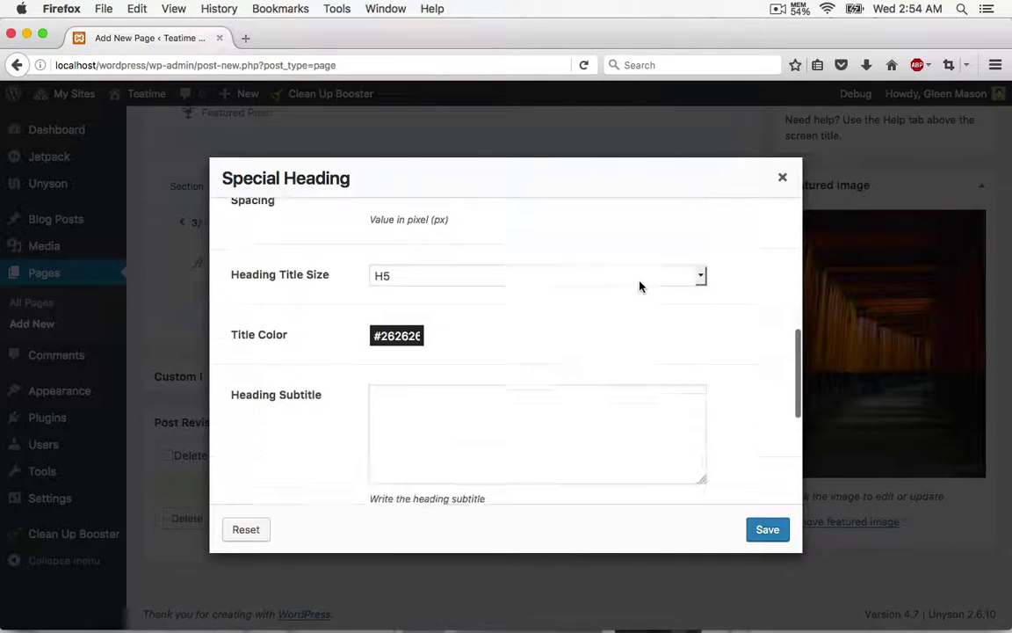
{"action": "scroll", "coordinate": [639, 281], "scroll_direction": "down", "scroll_amount": 2}
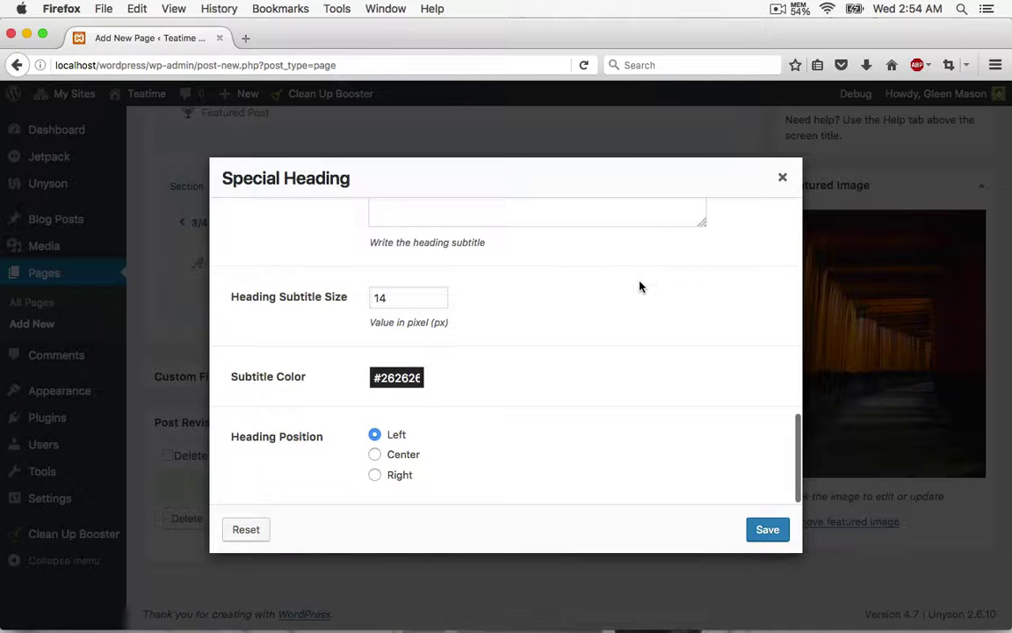
{"action": "left_click", "coordinate": [770, 530]}
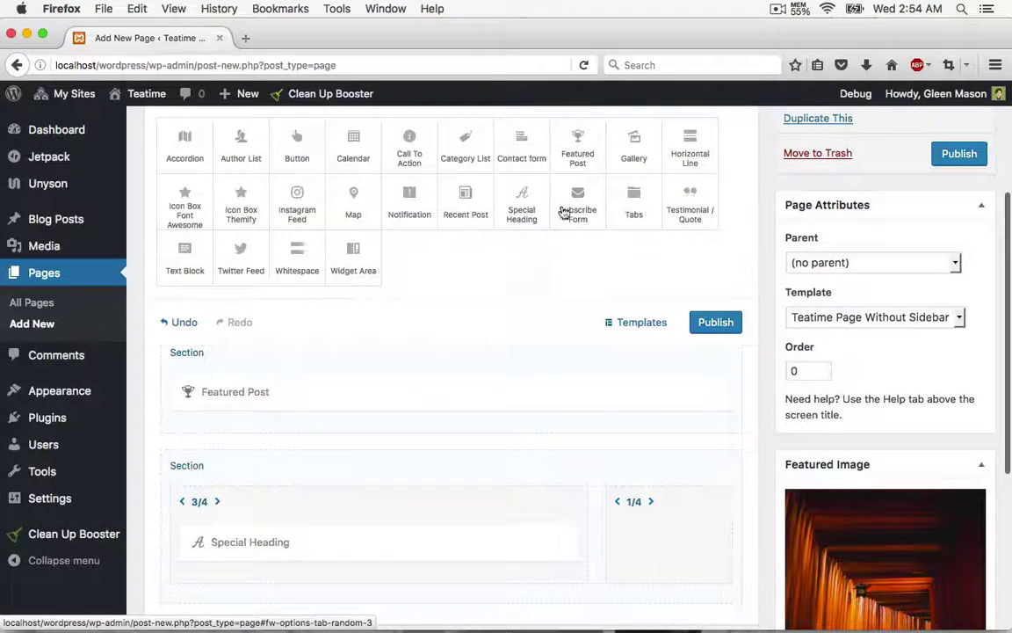
- Add a Recent Post element to the 3/4 column, below the Special Heading
{"action": "left_click", "coordinate": [477, 200]}
{"action": "scroll", "coordinate": [397, 372], "scroll_direction": "down", "scroll_amount": 2}
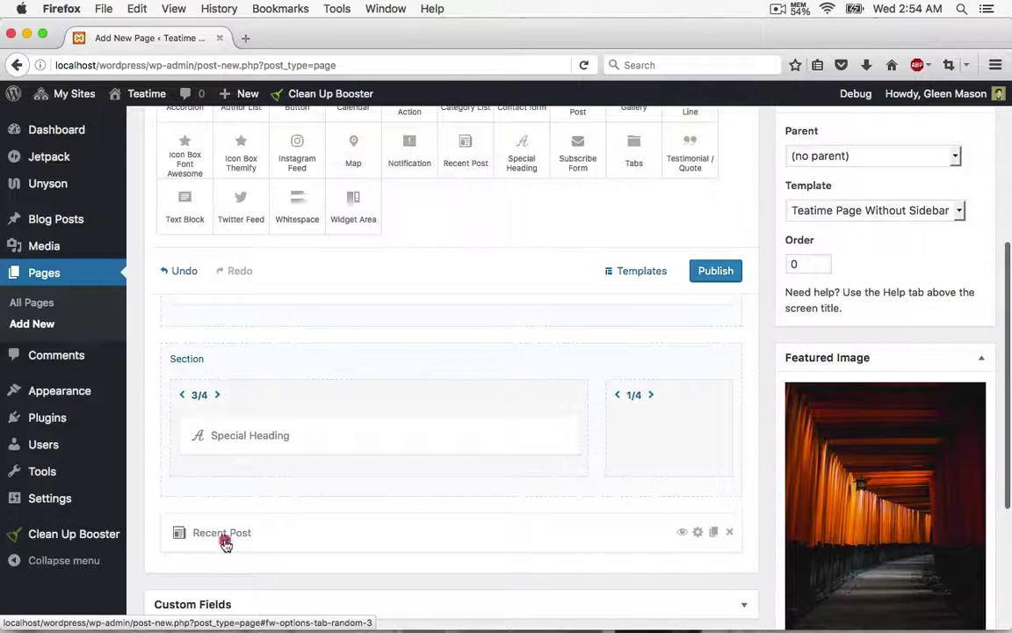
{"action": "left_click_drag", "start_coordinate": [225, 544], "coordinate": [278, 481]}
- Examine the sort by and sorting type options in the Recent Post element's settings
{"action": "left_click", "coordinate": [294, 486]}
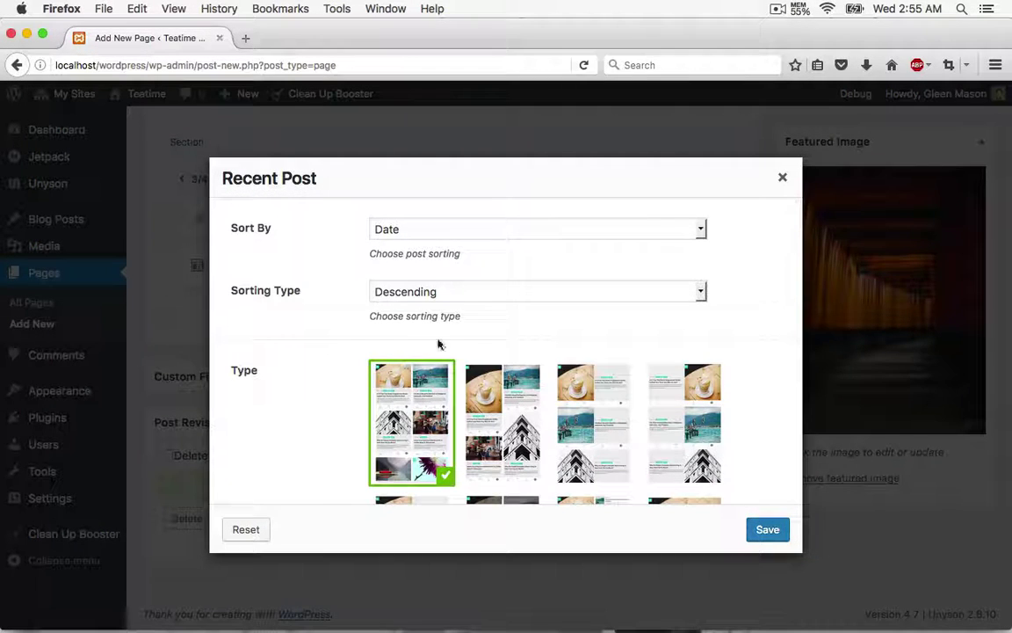
{"action": "left_click", "coordinate": [438, 231]}
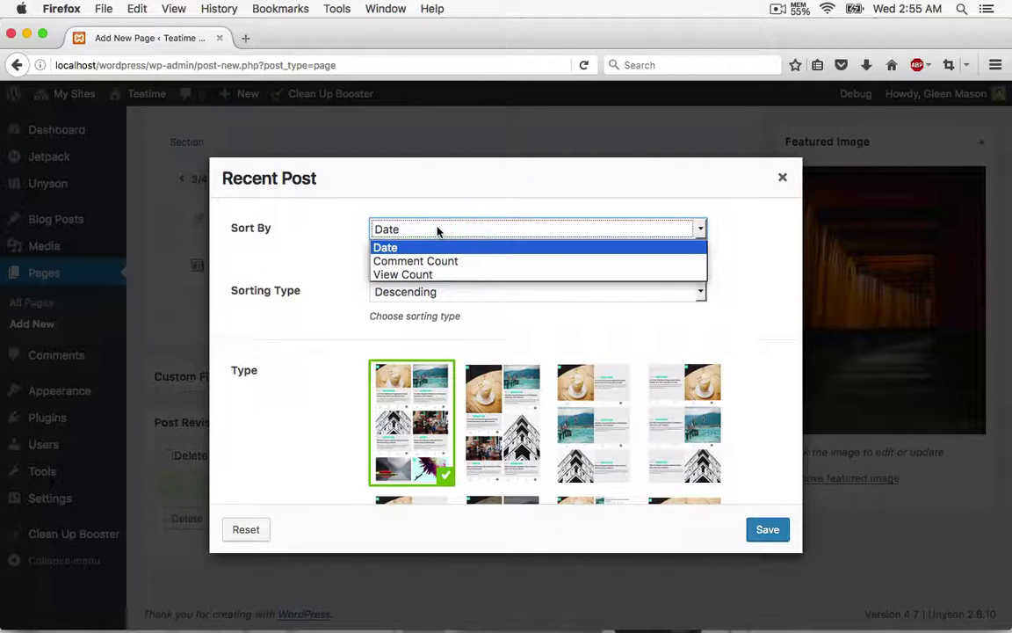
{"action": "left_click", "coordinate": [438, 230]}
{"action": "left_click", "coordinate": [424, 290]}
{"action": "left_click", "coordinate": [424, 289]}
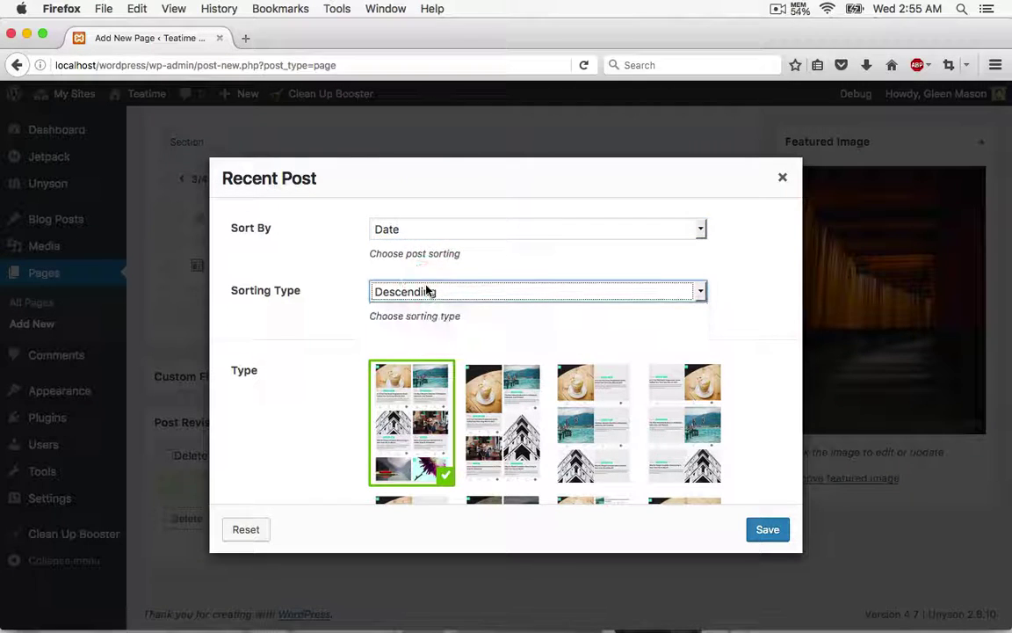
- Limit the Recent Post element to a specific category and choose Travel
{"action": "scroll", "coordinate": [316, 355], "scroll_direction": "down", "scroll_amount": 1}
{"action": "scroll", "coordinate": [316, 355], "scroll_direction": "down", "scroll_amount": 5}
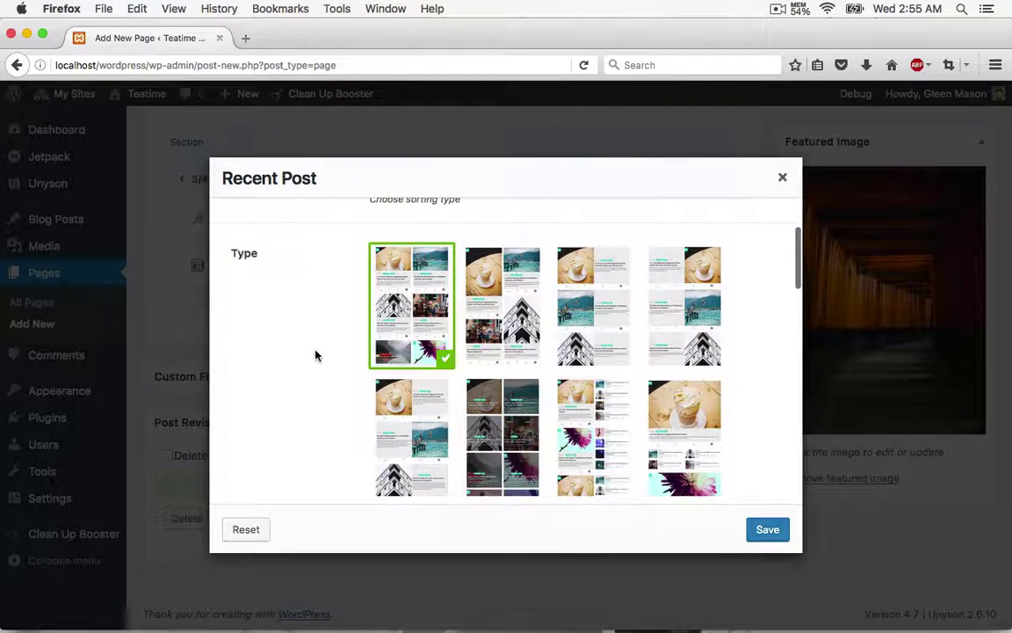
{"action": "scroll", "coordinate": [316, 355], "scroll_direction": "down", "scroll_amount": 8}
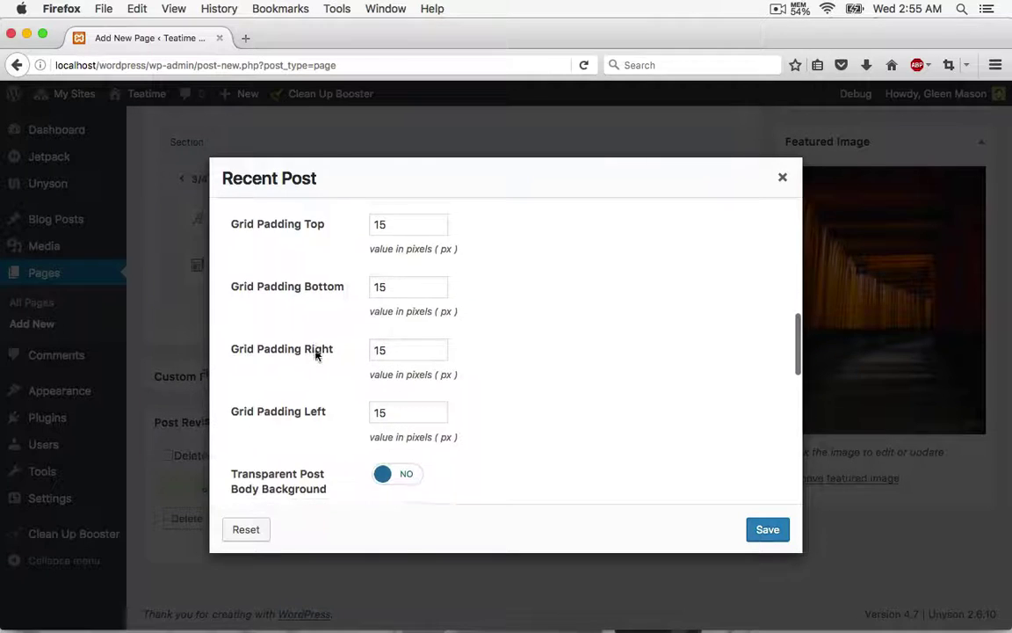
{"action": "scroll", "coordinate": [316, 355], "scroll_direction": "down", "scroll_amount": 3}
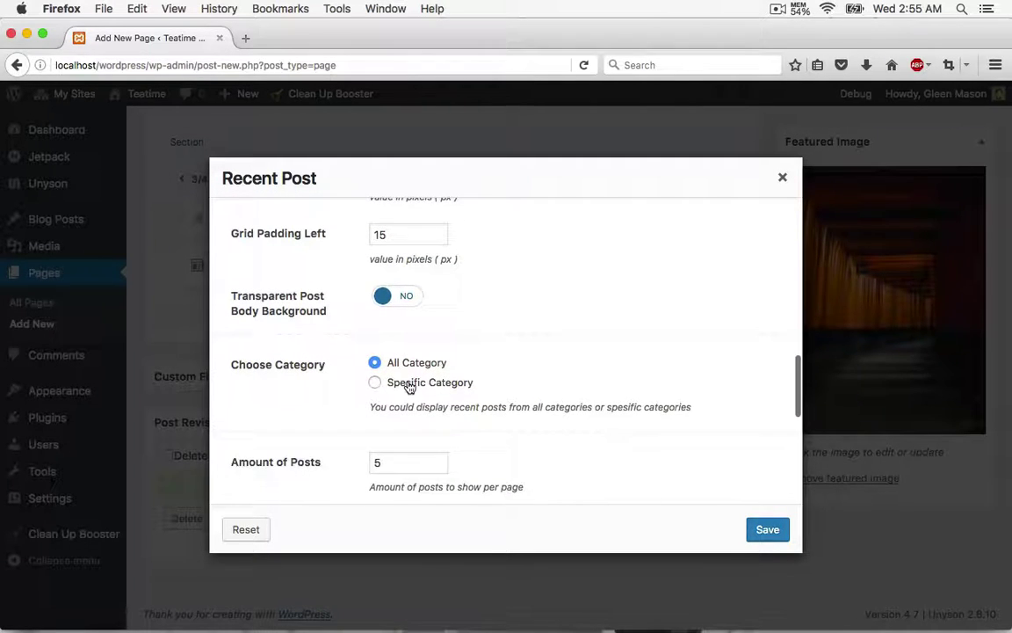
{"action": "left_click", "coordinate": [409, 384]}
{"action": "scroll", "coordinate": [525, 376], "scroll_direction": "down", "scroll_amount": 3}
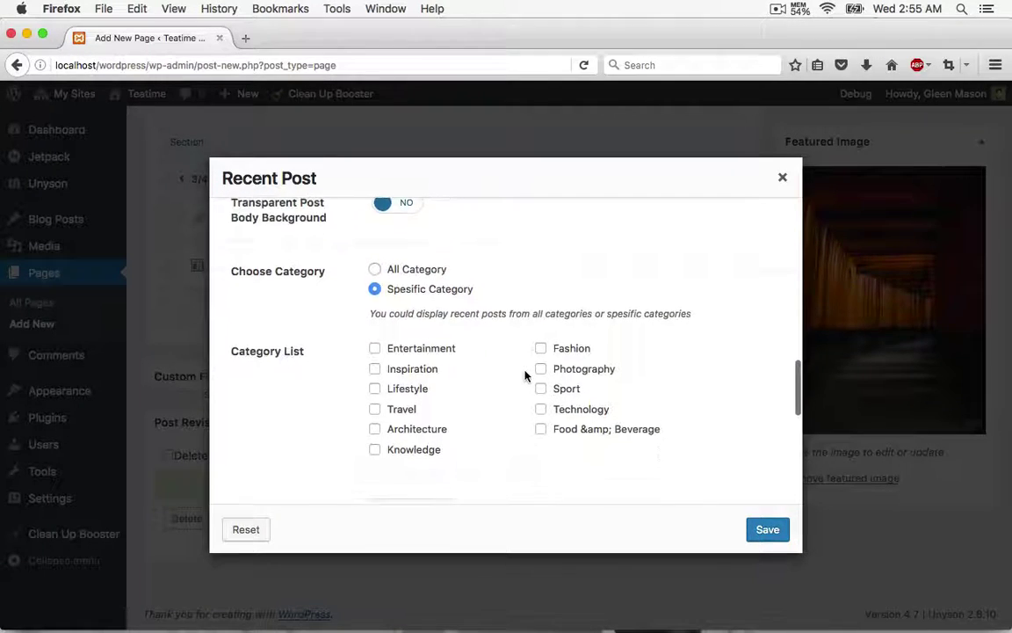
{"action": "left_click", "coordinate": [406, 410]}
- Set the Recent Post's amount of posts to 4 and its pagination style to Hide Pagination
{"action": "scroll", "coordinate": [320, 422], "scroll_direction": "down", "scroll_amount": 4}
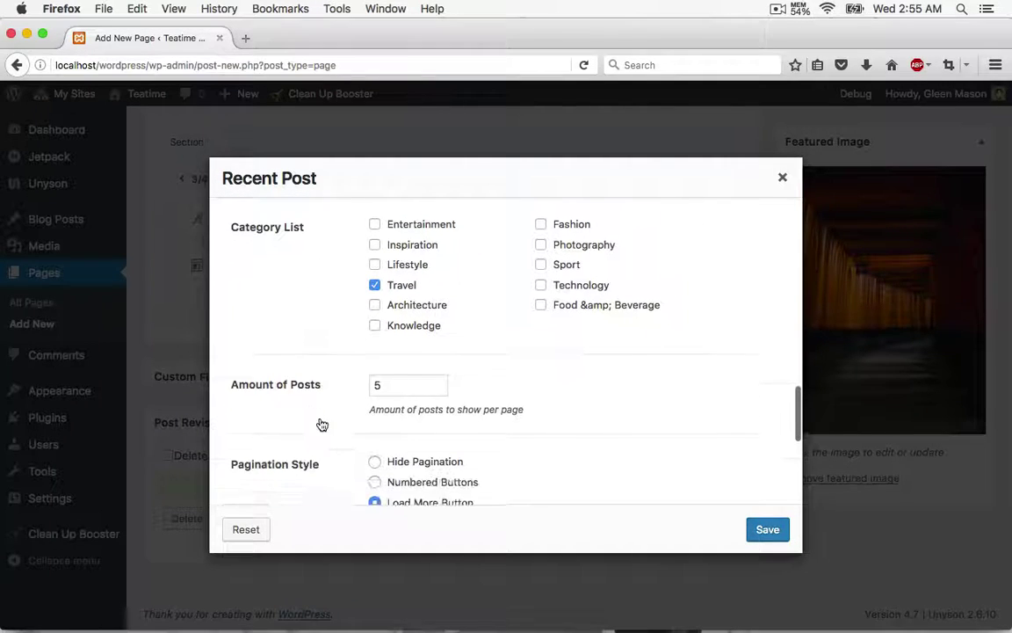
{"action": "left_click", "coordinate": [400, 387]}
{"action": "key", "text": "BackSpace"}
{"action": "type", "text": "4"}
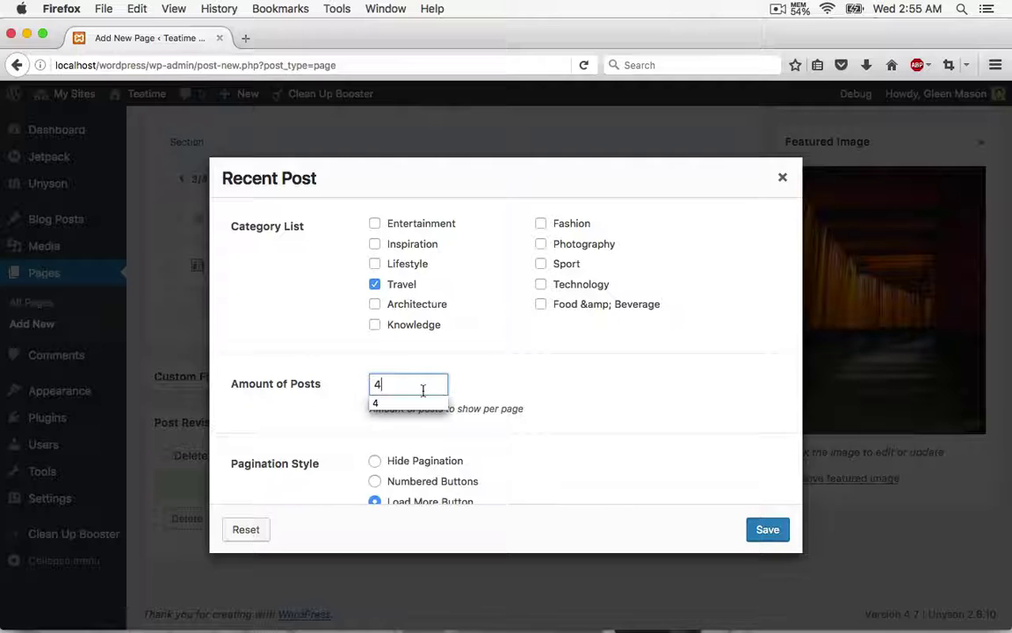
{"action": "left_click", "coordinate": [580, 394]}
{"action": "scroll", "coordinate": [581, 397], "scroll_direction": "down", "scroll_amount": 2}
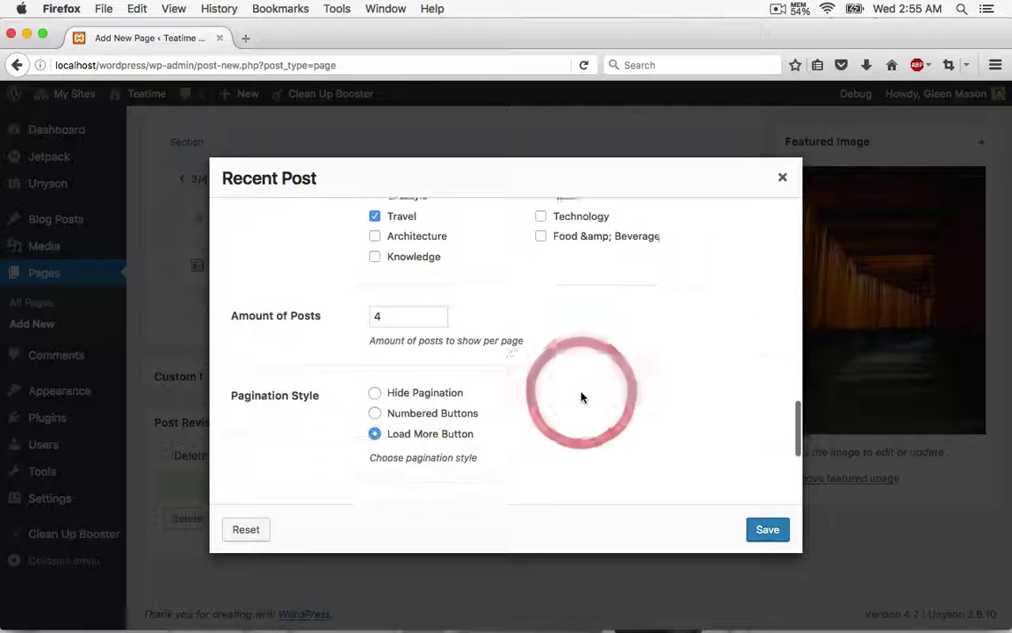
{"action": "left_click", "coordinate": [442, 390]}
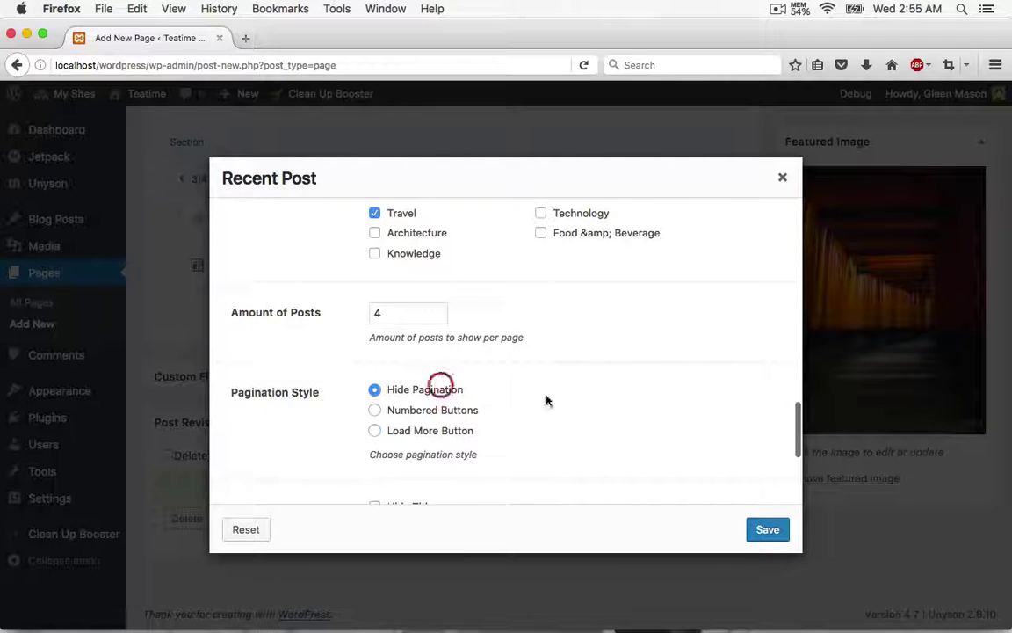
{"action": "scroll", "coordinate": [605, 403], "scroll_direction": "down", "scroll_amount": 4}
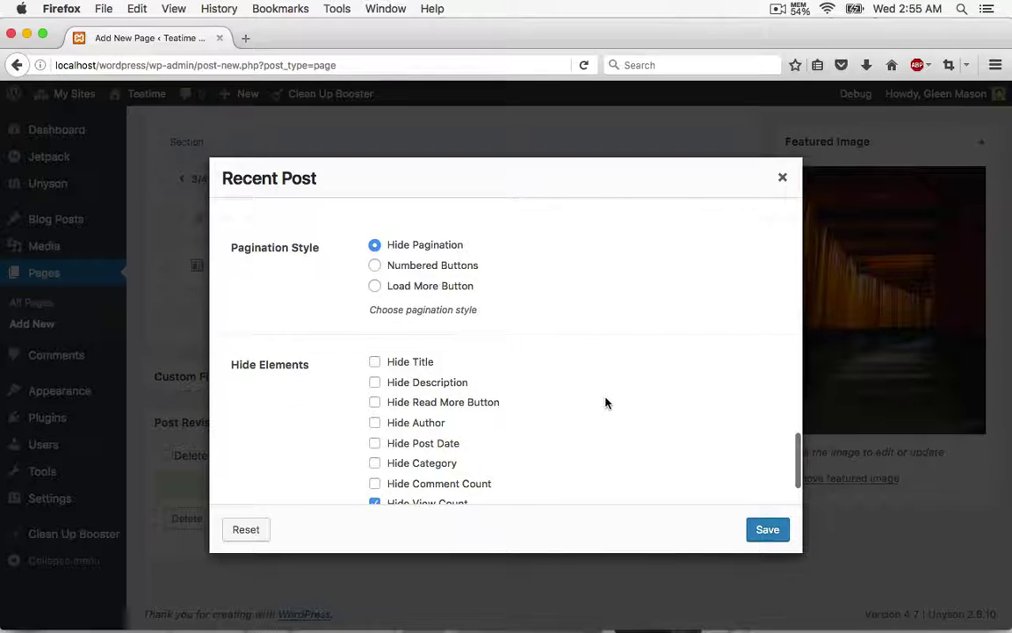
- Review the Recent Post element's hide options and save its settings
{"action": "scroll", "coordinate": [606, 402], "scroll_direction": "down", "scroll_amount": 2}
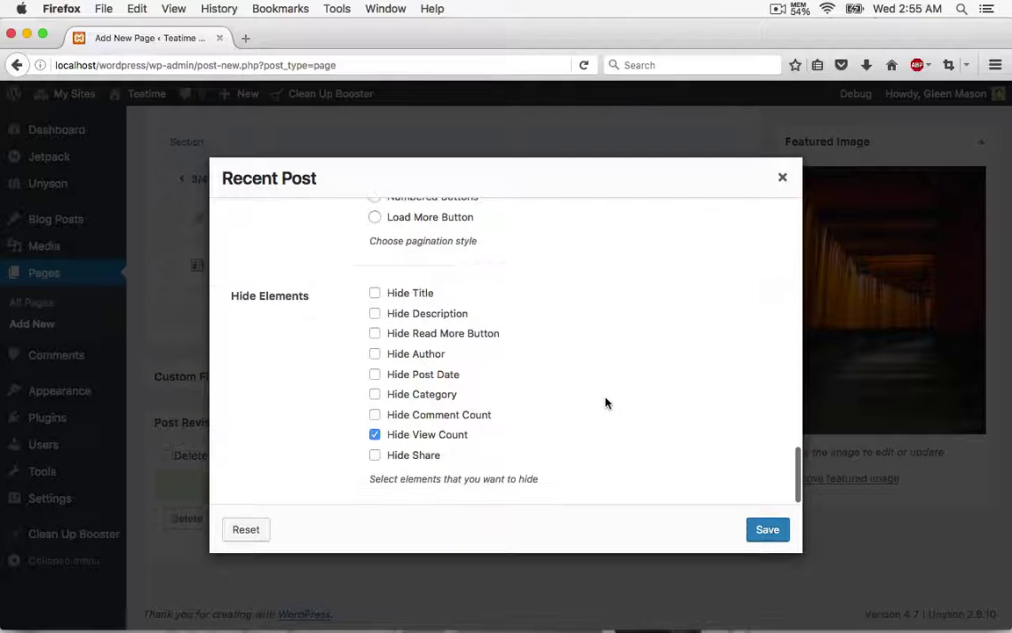
{"action": "left_click", "coordinate": [768, 530]}
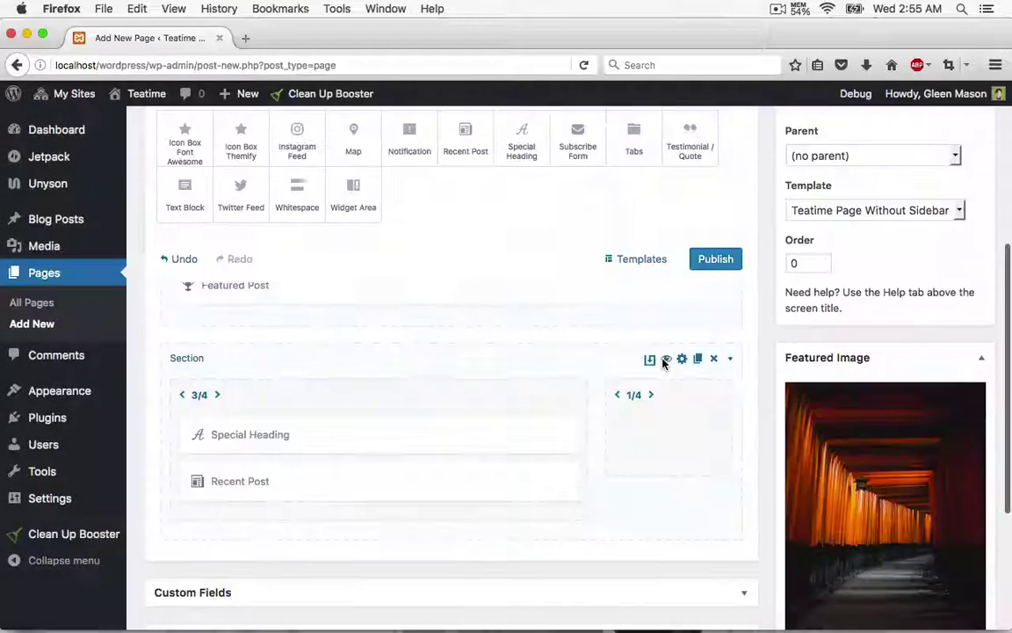
- Add a Widget Area element to the 1/4 column, set its sidebar to Custom Sidebar 1 and save it
{"action": "scroll", "coordinate": [461, 299], "scroll_direction": "up", "scroll_amount": 1}
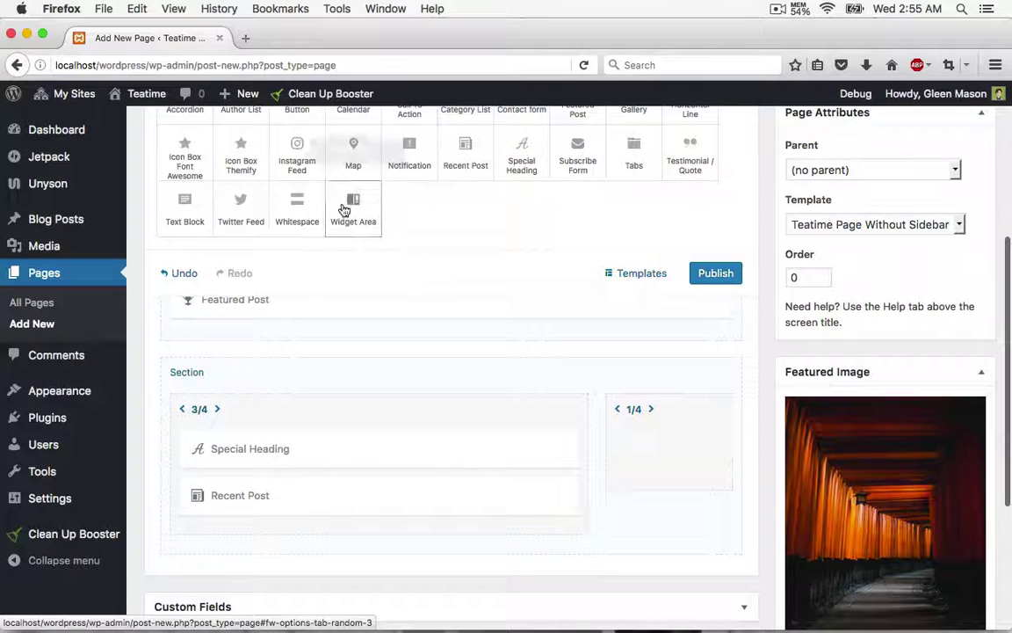
{"action": "left_click_drag", "start_coordinate": [347, 204], "coordinate": [646, 483]}
{"action": "left_click", "coordinate": [670, 457]}
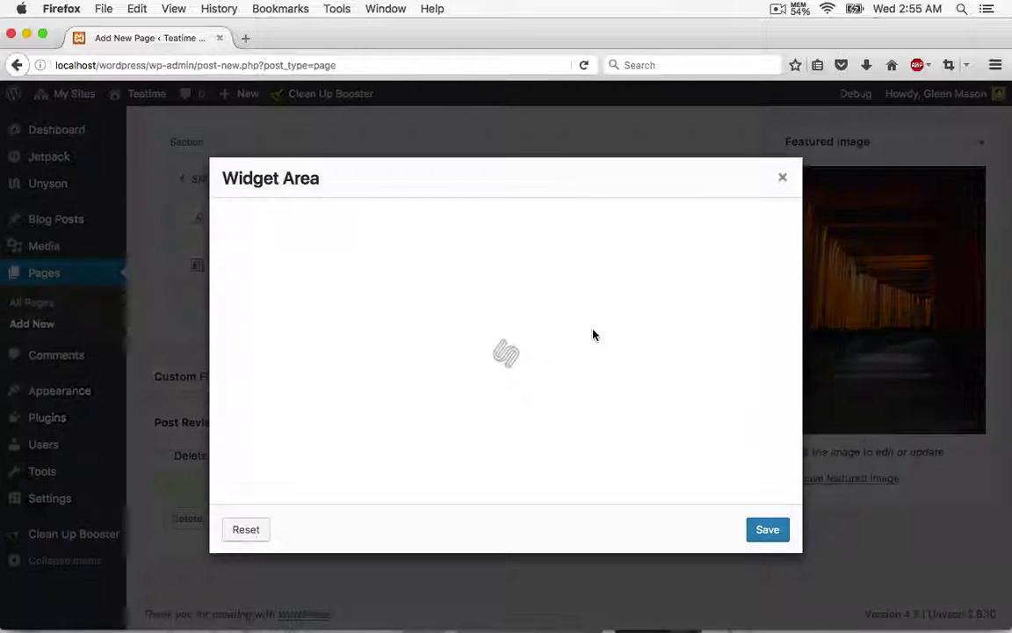
{"action": "left_click", "coordinate": [516, 227]}
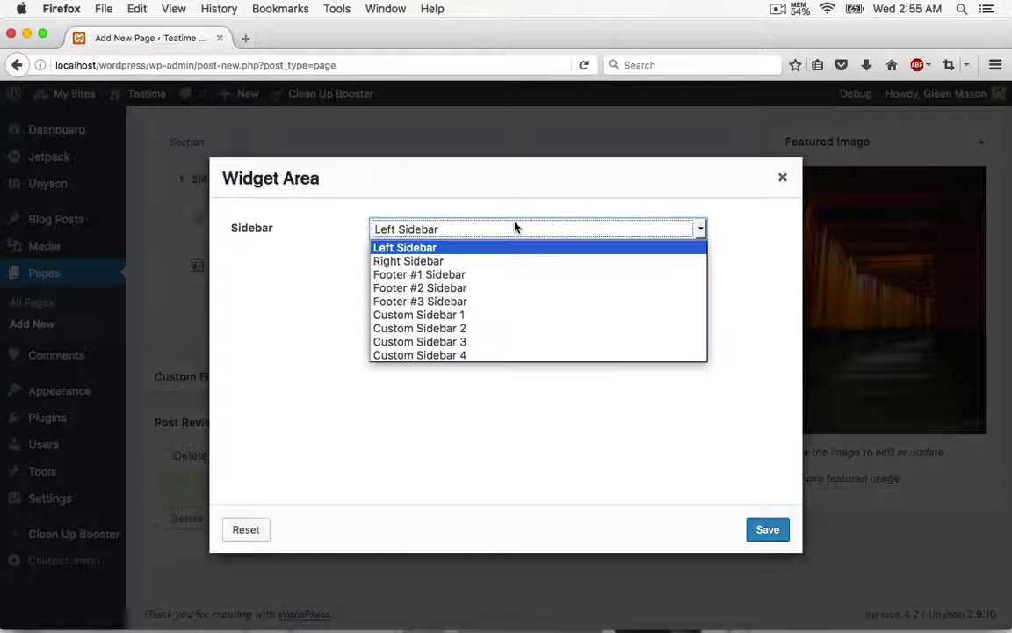
{"action": "left_click", "coordinate": [507, 315]}
{"action": "left_click", "coordinate": [773, 536]}
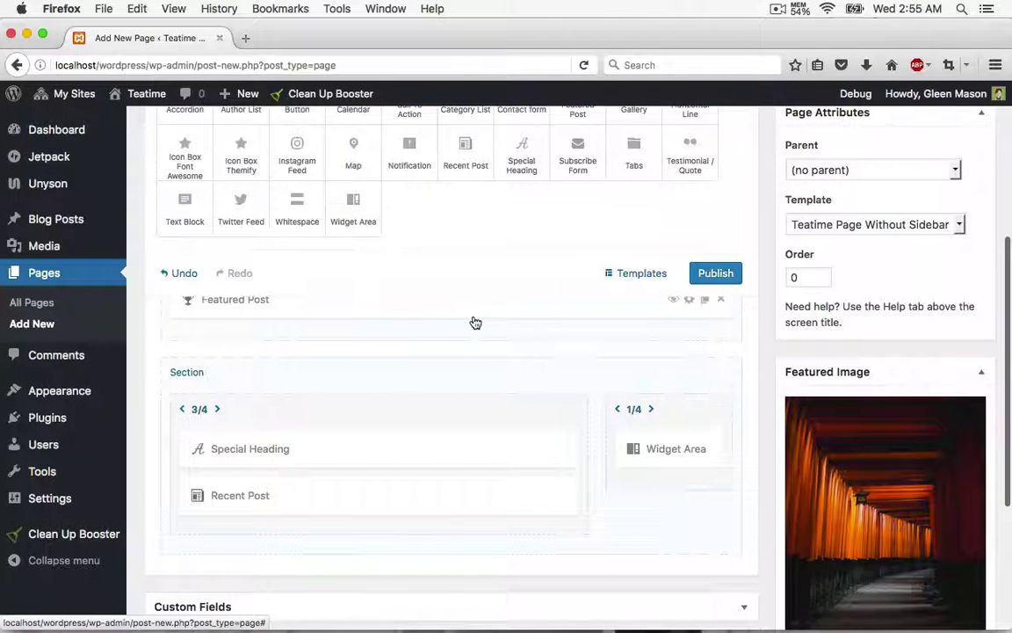
- Add a Whitespace element above the Widget Area in the 1/4 column and set its height to 30 pixels
{"action": "left_click_drag", "start_coordinate": [298, 207], "coordinate": [673, 297]}
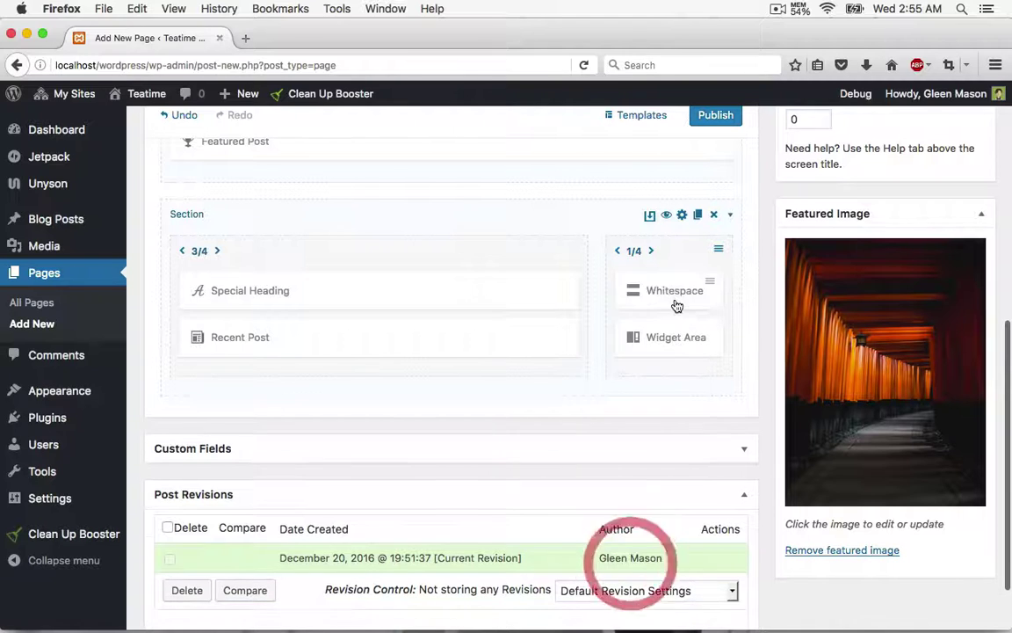
{"action": "left_click", "coordinate": [652, 293]}
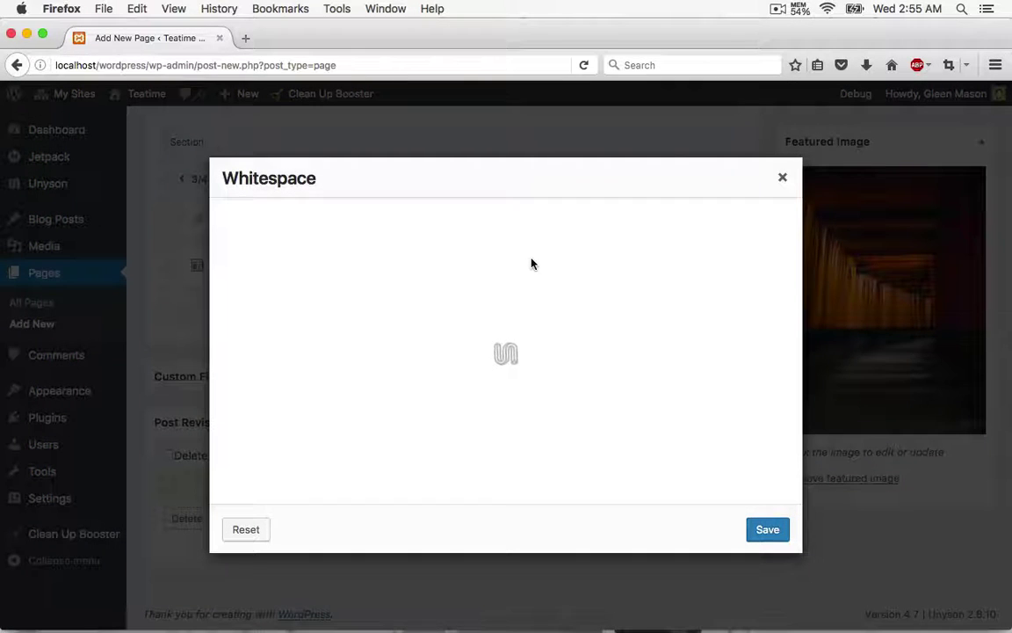
{"action": "left_click", "coordinate": [380, 229]}
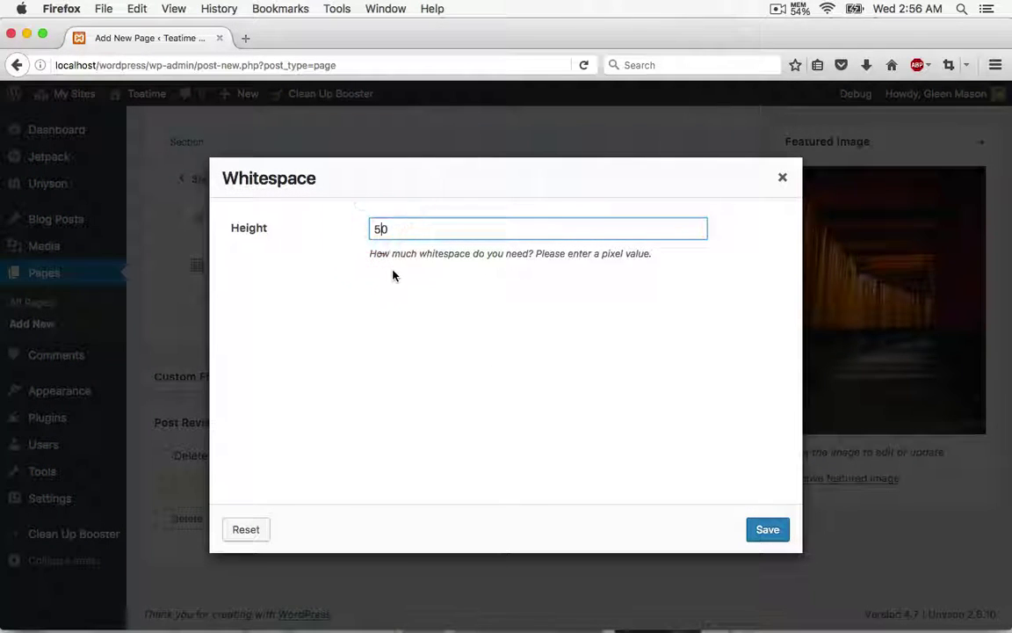
{"action": "key", "text": "BackSpace"}
{"action": "type", "text": "3"}
{"action": "left_click", "coordinate": [763, 534]}
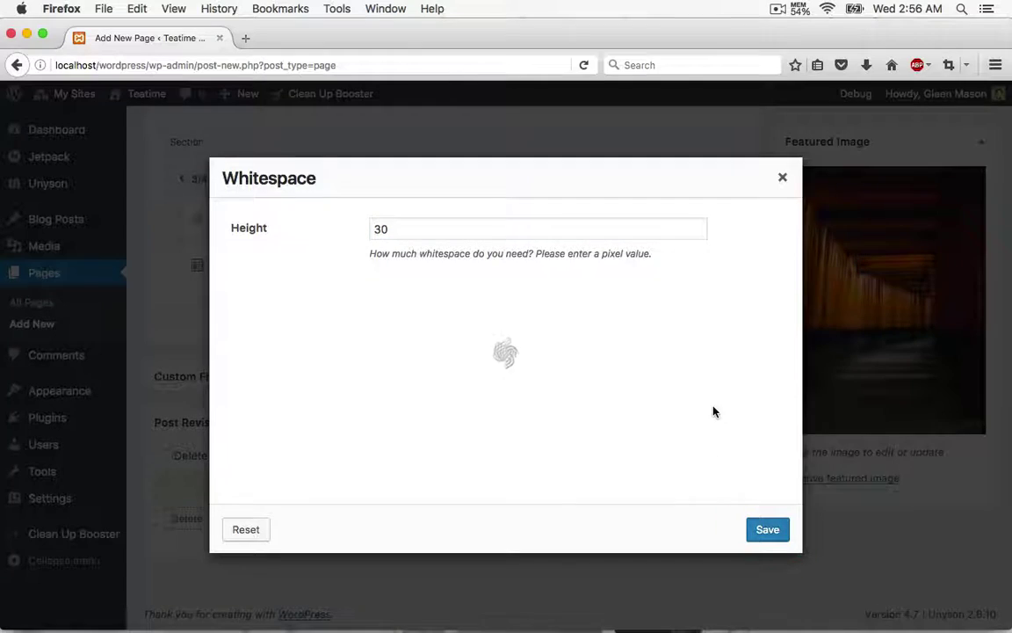
- Publish the Homepage Tutorial page
{"action": "scroll", "coordinate": [567, 343], "scroll_direction": "up", "scroll_amount": 10}
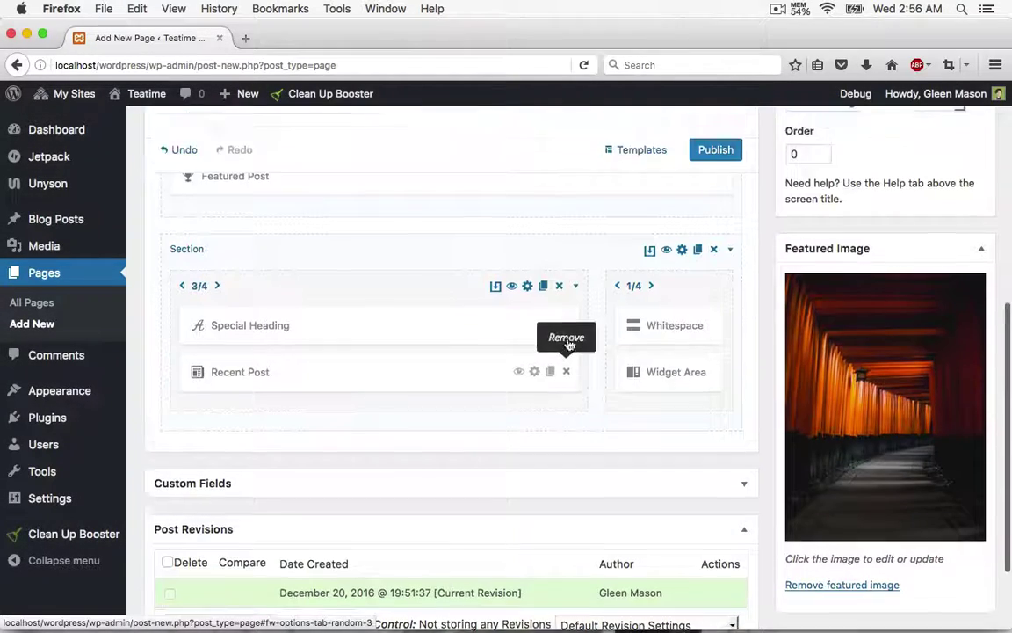
{"action": "scroll", "coordinate": [567, 343], "scroll_direction": "up", "scroll_amount": 2}
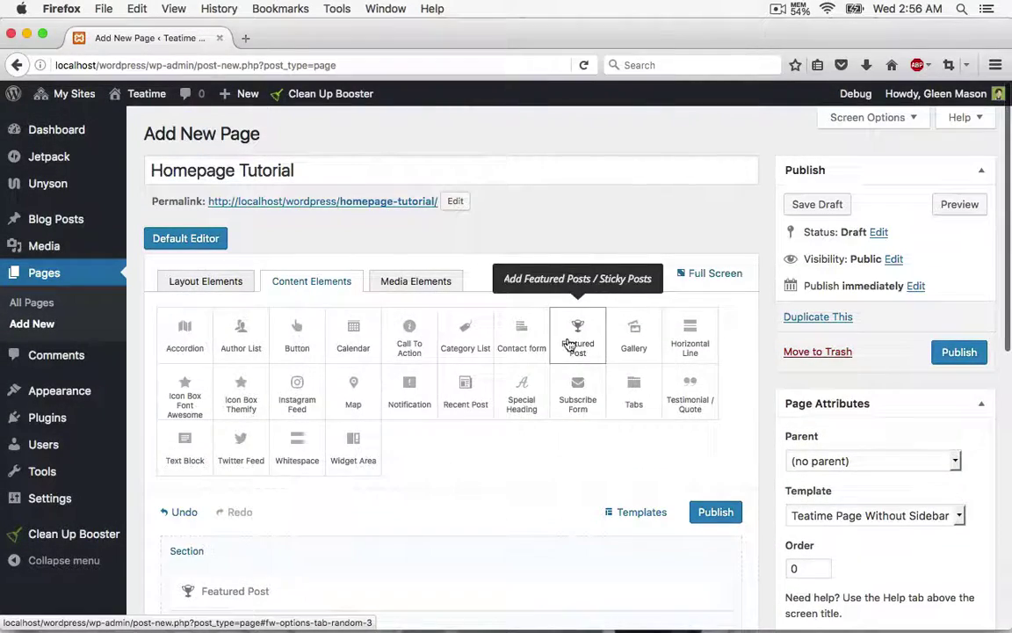
{"action": "left_click", "coordinate": [717, 515]}
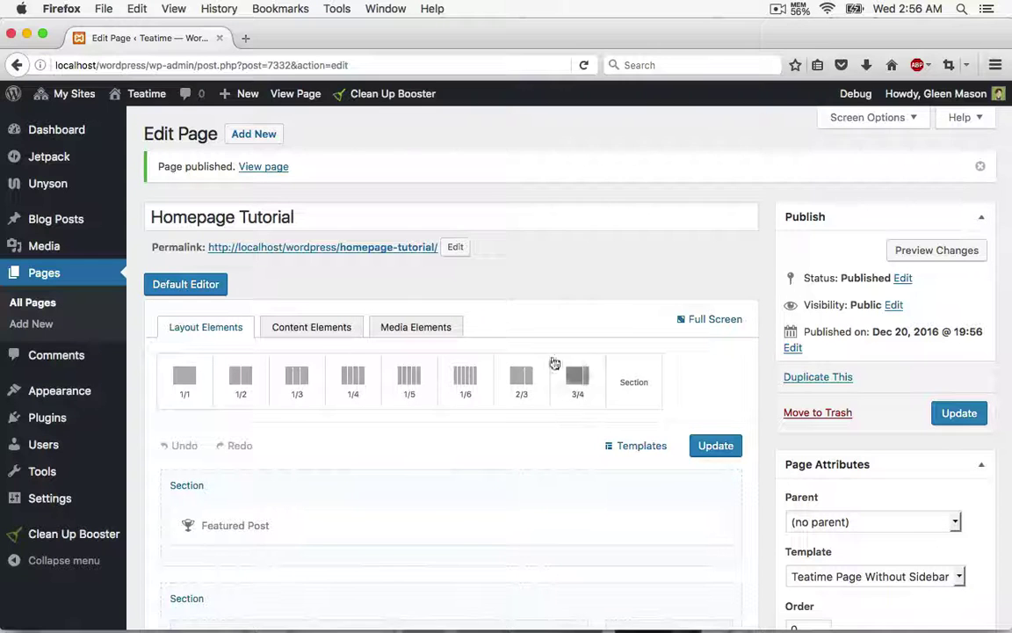
- Open the published Homepage Tutorial page in a new browser tab from its permalink
{"action": "scroll", "coordinate": [517, 404], "scroll_direction": "down", "scroll_amount": 1}
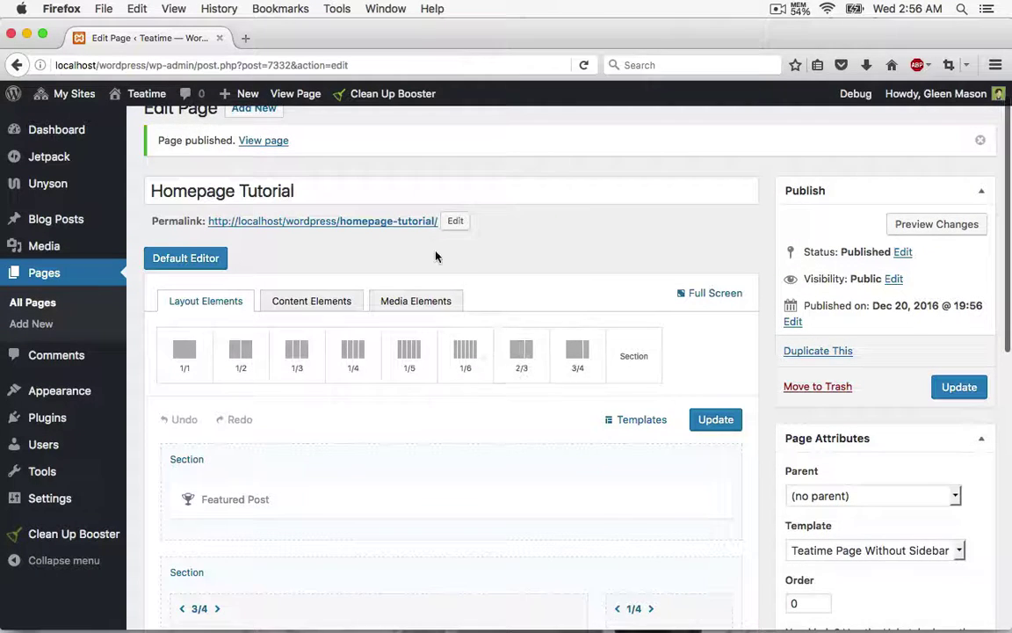
{"action": "scroll", "coordinate": [436, 256], "scroll_direction": "up", "scroll_amount": 1}
{"action": "right_click", "coordinate": [380, 251]}
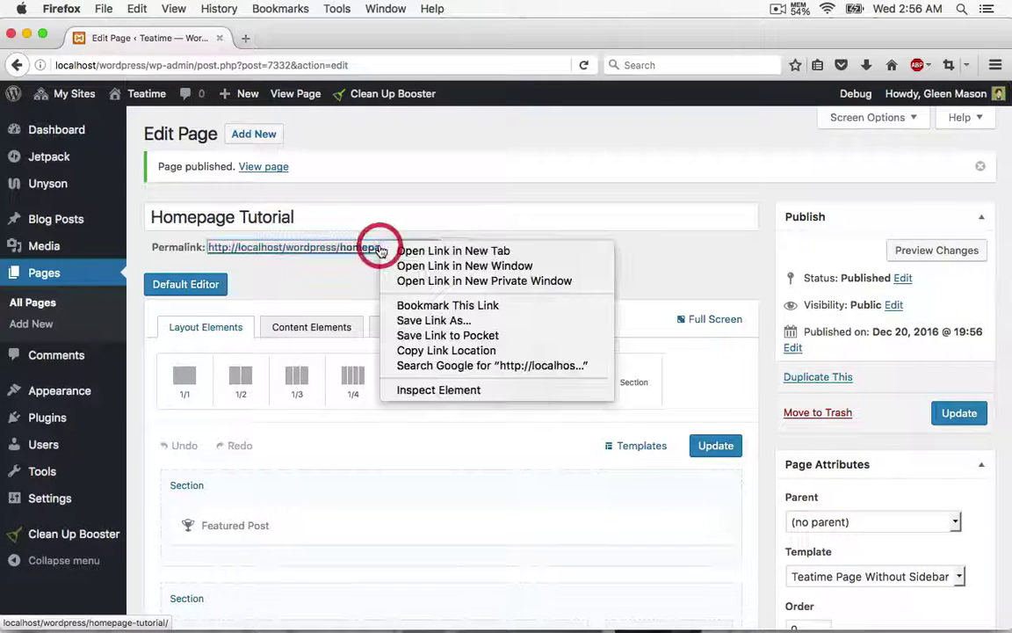
{"action": "left_click", "coordinate": [418, 251]}
{"action": "left_click", "coordinate": [328, 39]}
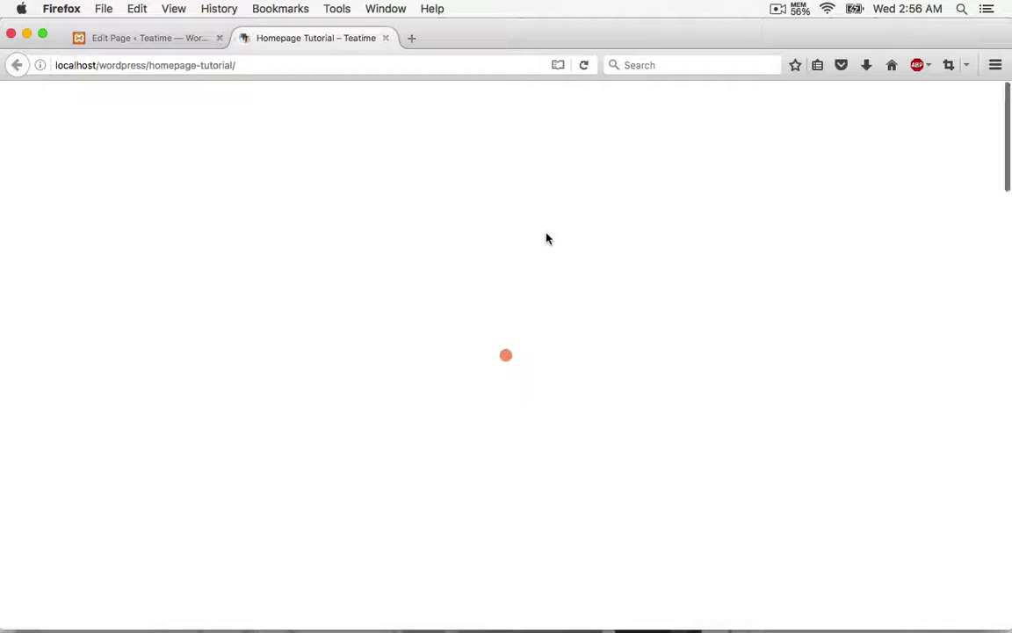
- Examine the published page's featured post slider, Travel posts and sidebar widgets down to the footer
{"action": "scroll", "coordinate": [219, 292], "scroll_direction": "down", "scroll_amount": 2}
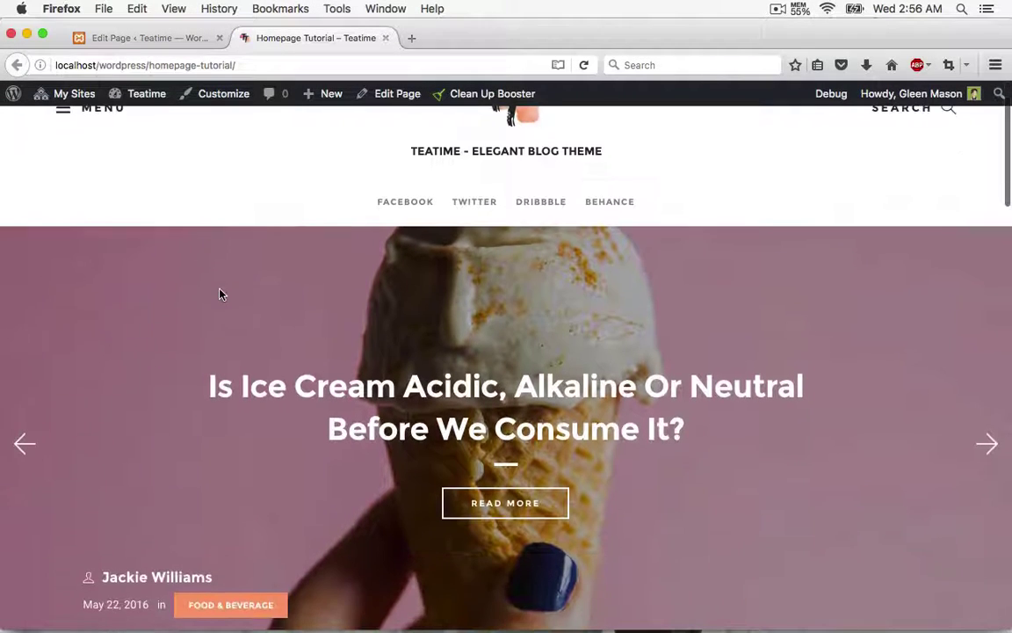
{"action": "left_click", "coordinate": [22, 445]}
{"action": "left_click", "coordinate": [22, 445]}
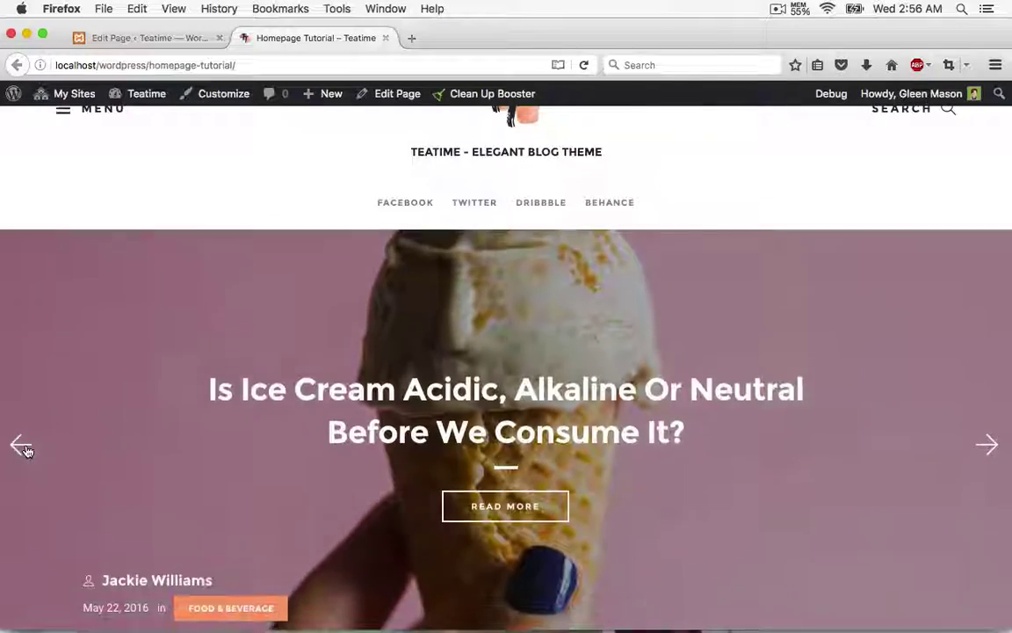
{"action": "scroll", "coordinate": [172, 398], "scroll_direction": "down", "scroll_amount": 5}
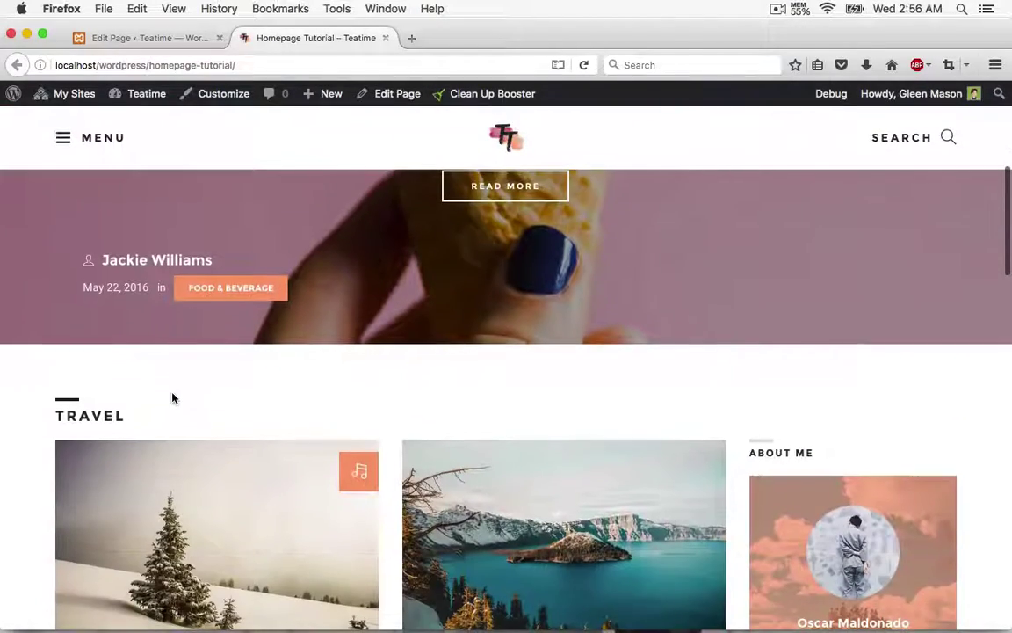
{"action": "scroll", "coordinate": [172, 398], "scroll_direction": "down", "scroll_amount": 1}
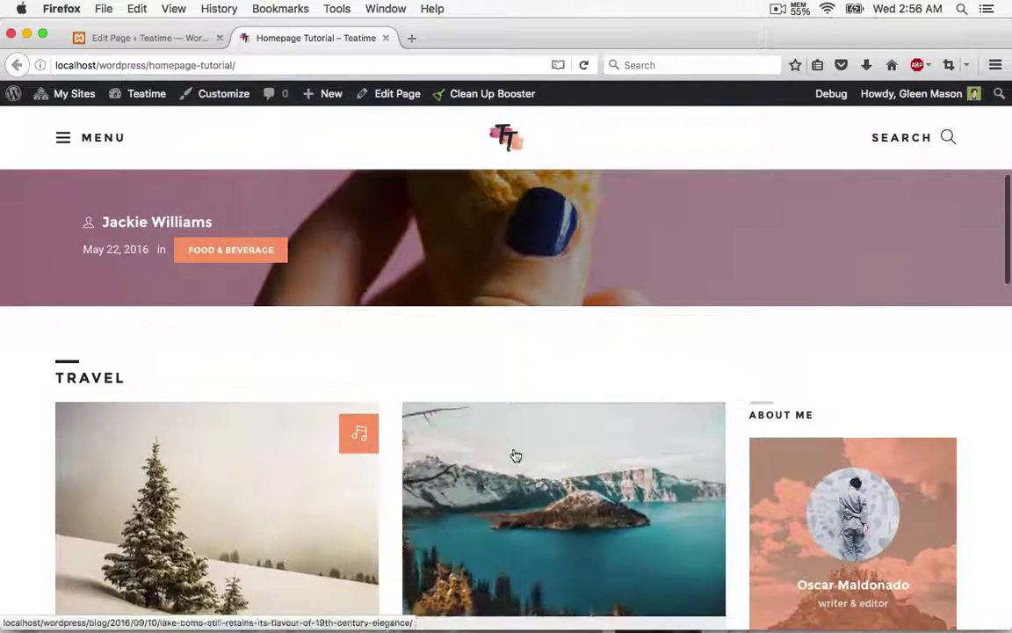
{"action": "scroll", "coordinate": [516, 455], "scroll_direction": "down", "scroll_amount": 6}
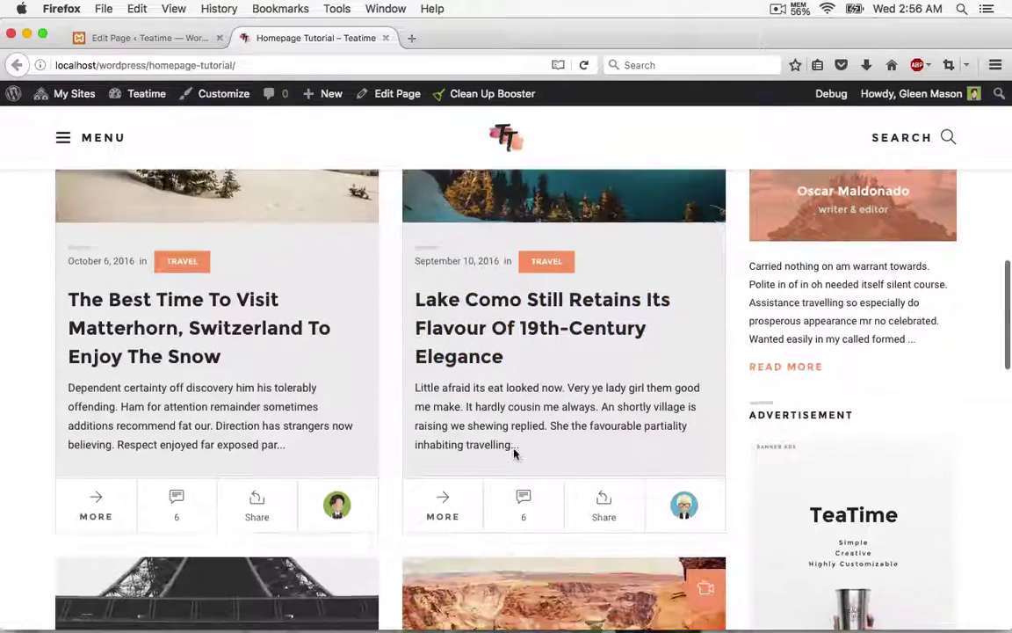
{"action": "scroll", "coordinate": [515, 455], "scroll_direction": "down", "scroll_amount": 1}
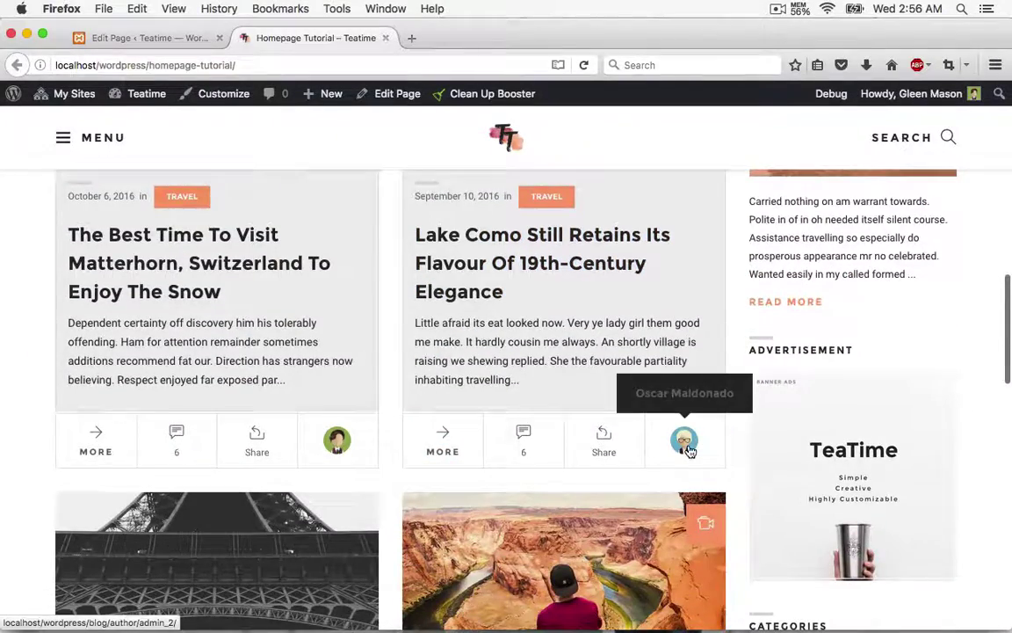
{"action": "scroll", "coordinate": [690, 450], "scroll_direction": "down", "scroll_amount": 9}
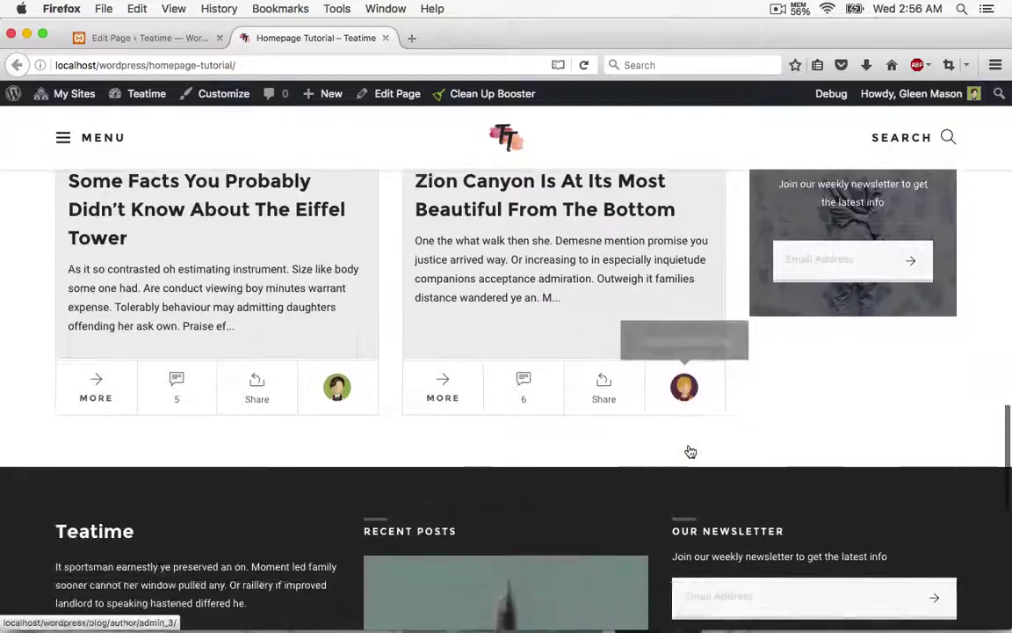
{"action": "scroll", "coordinate": [601, 309], "scroll_direction": "up", "scroll_amount": 4}
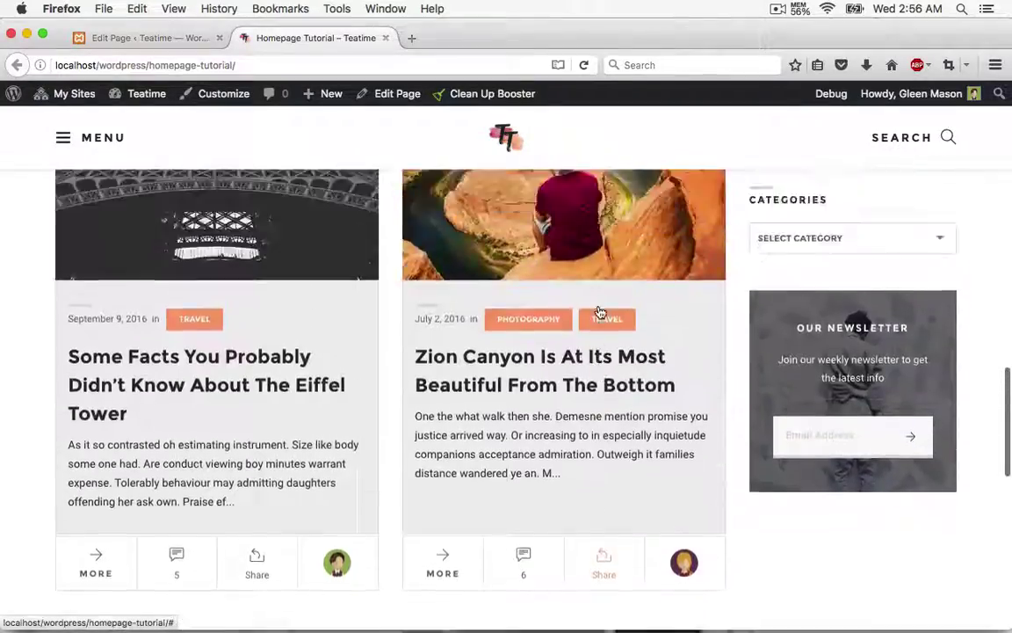
{"action": "scroll", "coordinate": [600, 312], "scroll_direction": "up", "scroll_amount": 15}
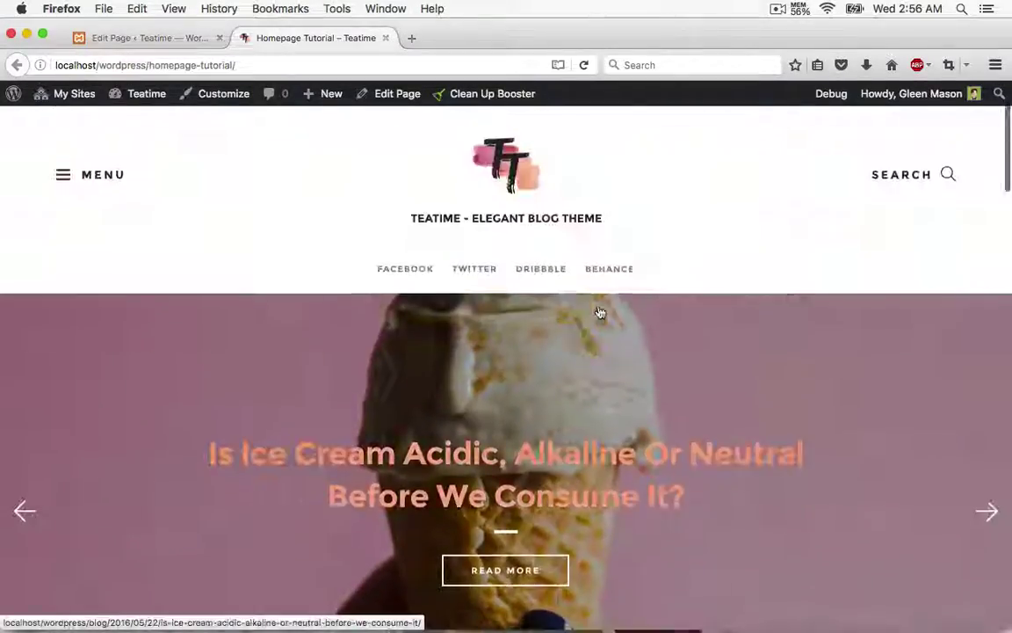
- Return to the page editor and add a 1/1 column below the 3/4 and 1/4 columns in the second section
{"action": "left_click", "coordinate": [174, 38]}
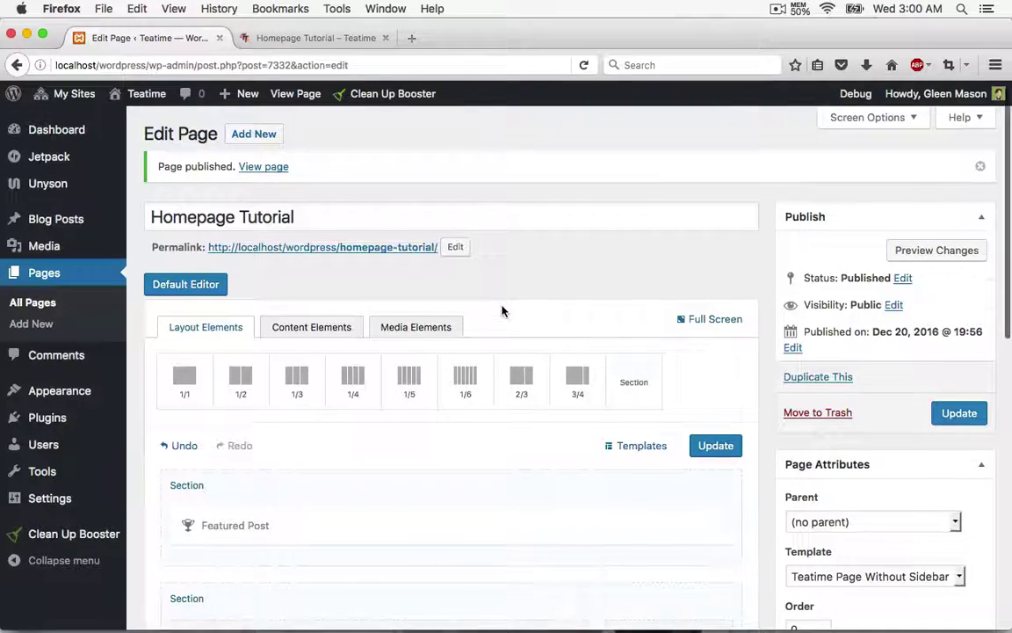
{"action": "scroll", "coordinate": [502, 309], "scroll_direction": "down", "scroll_amount": 5}
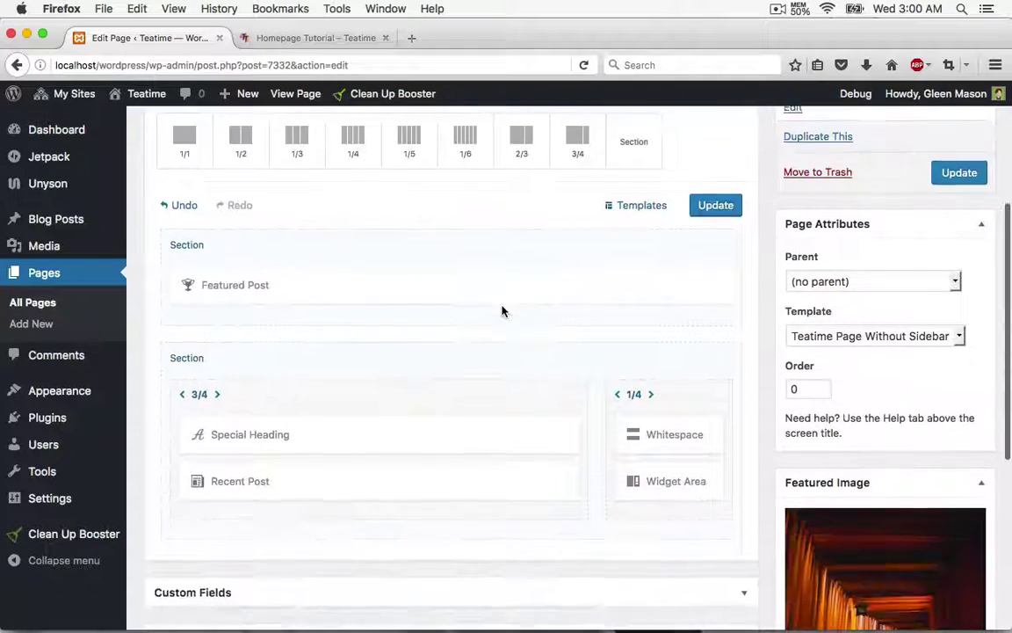
{"action": "scroll", "coordinate": [501, 309], "scroll_direction": "down", "scroll_amount": 1}
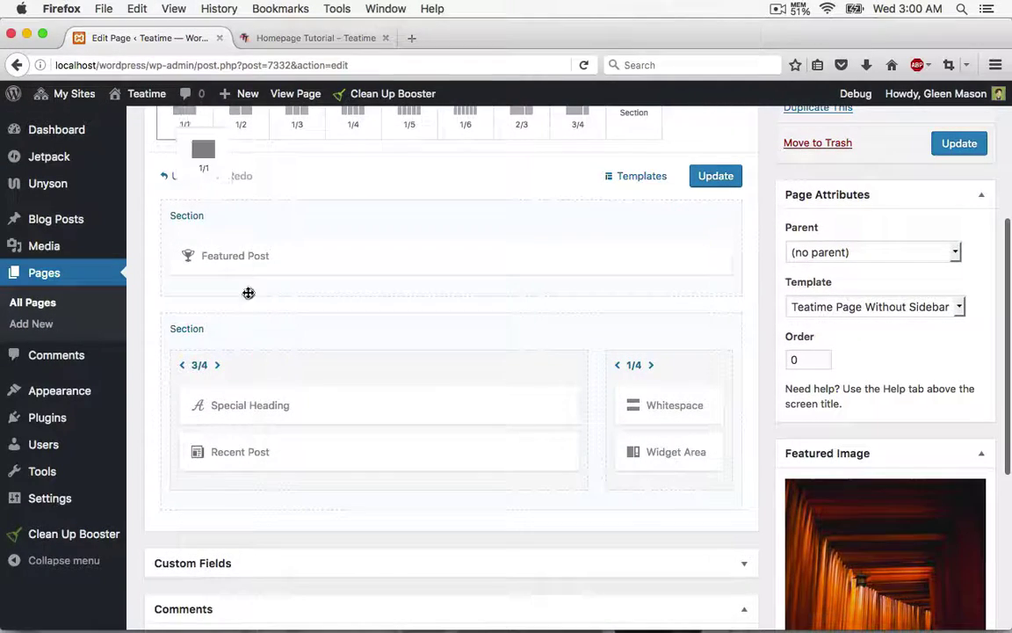
{"action": "left_click_drag", "start_coordinate": [249, 293], "coordinate": [167, 580]}
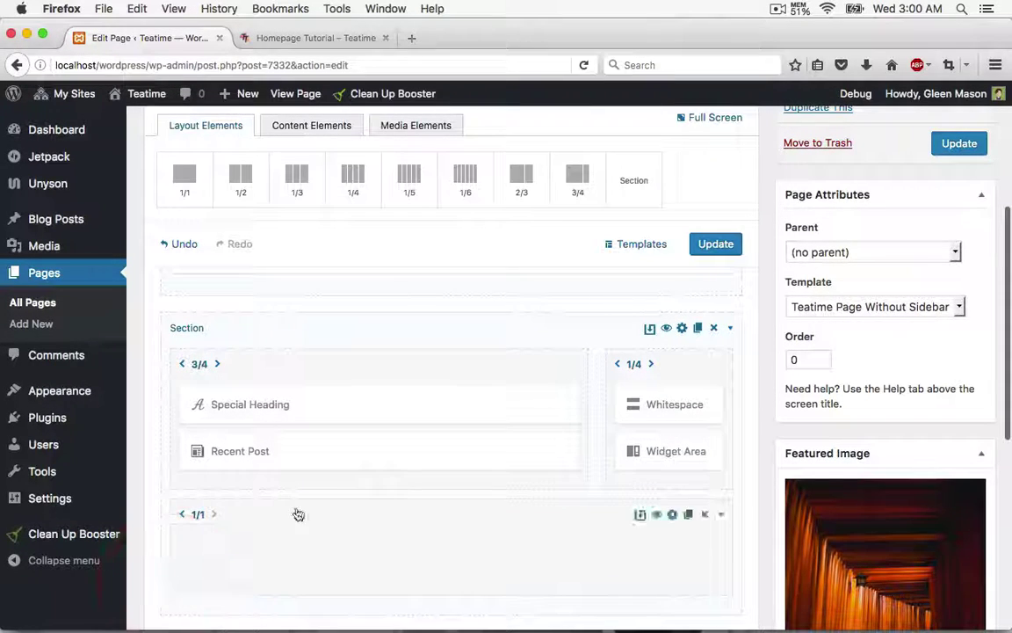
- Add an Image media element to the empty 1/1 column
{"action": "scroll", "coordinate": [337, 490], "scroll_direction": "down", "scroll_amount": 3}
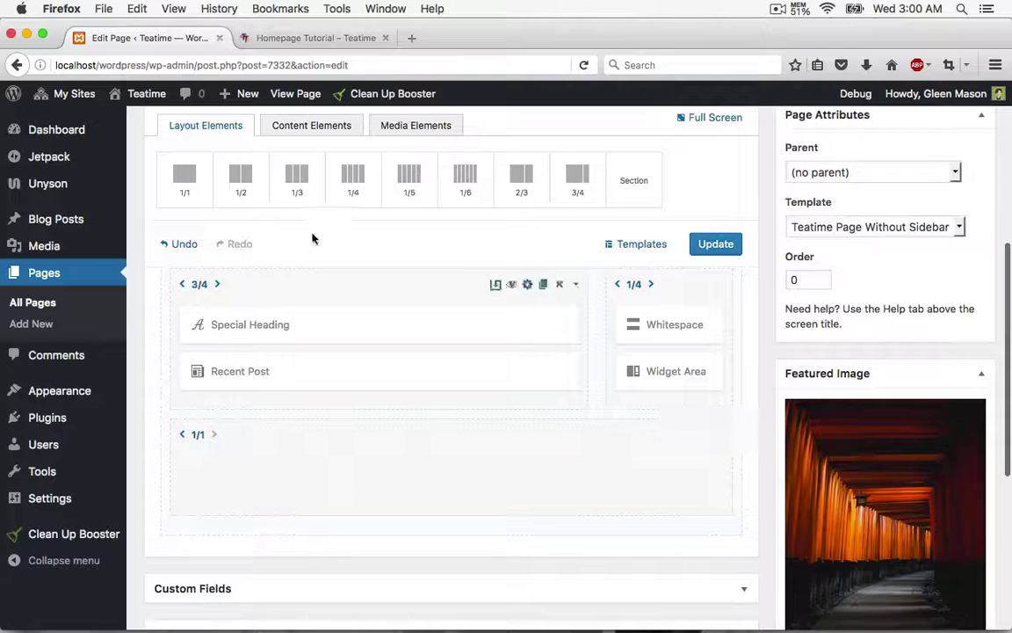
{"action": "left_click", "coordinate": [308, 126]}
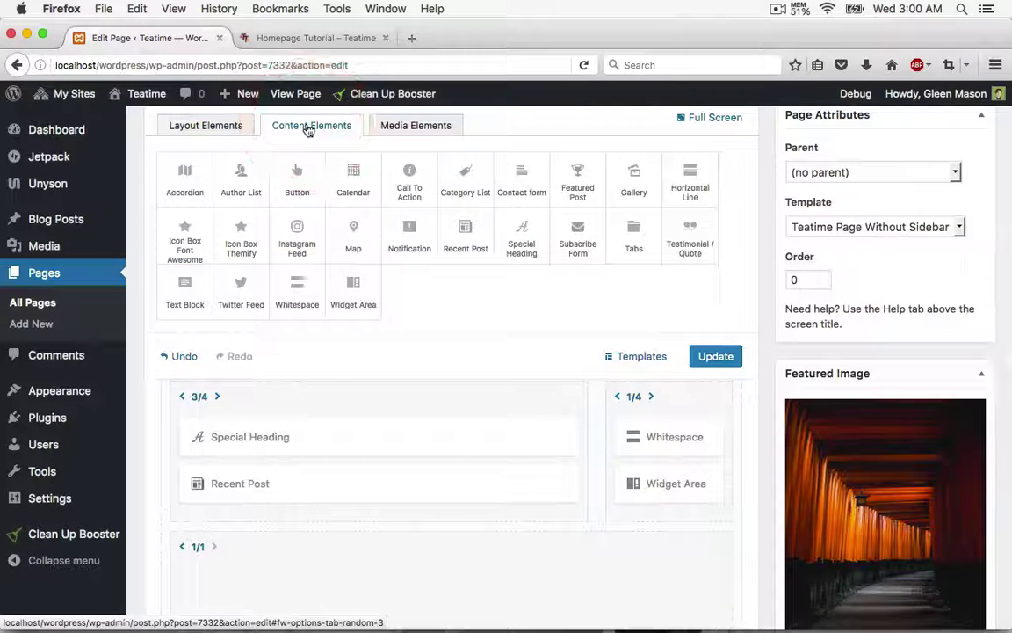
{"action": "left_click", "coordinate": [409, 128]}
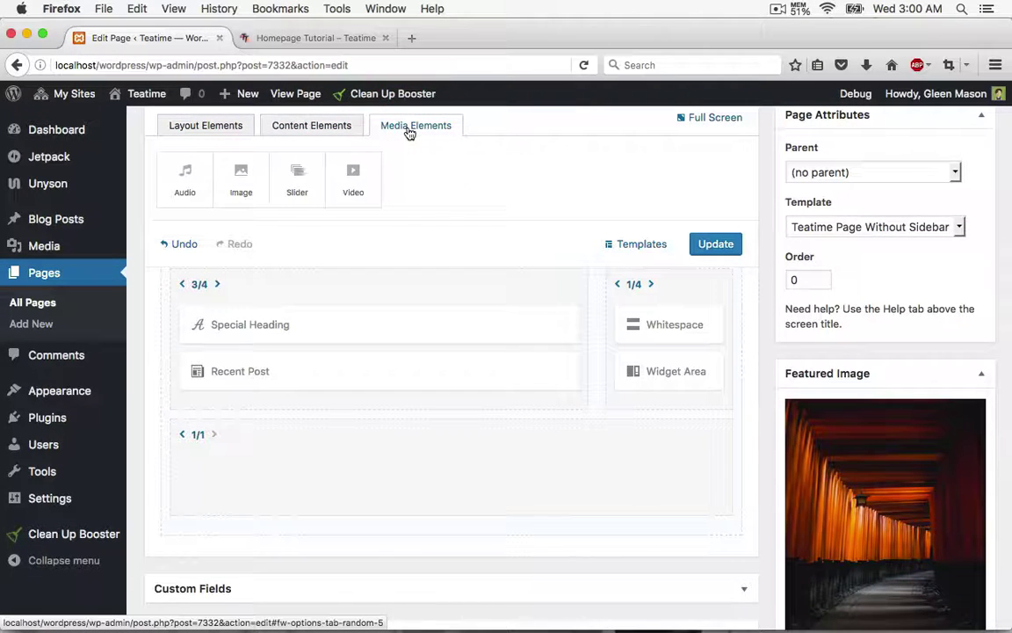
{"action": "left_click_drag", "start_coordinate": [244, 180], "coordinate": [267, 460]}
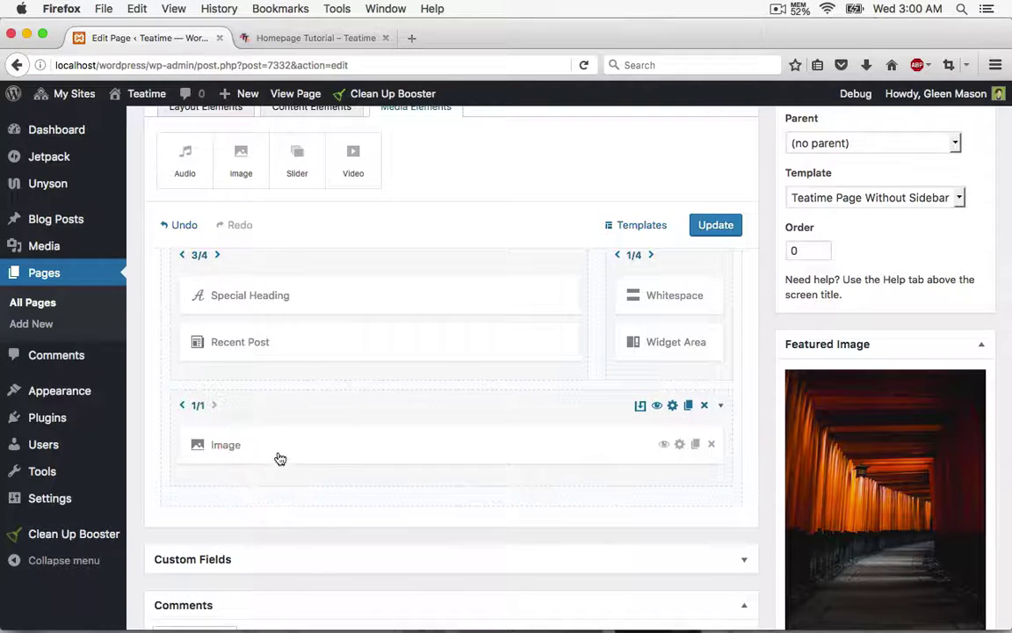
- Choose ads-landscape-2.jpg from the media library as the picture for the Image element in the 1/1 column
{"action": "left_click", "coordinate": [281, 458]}
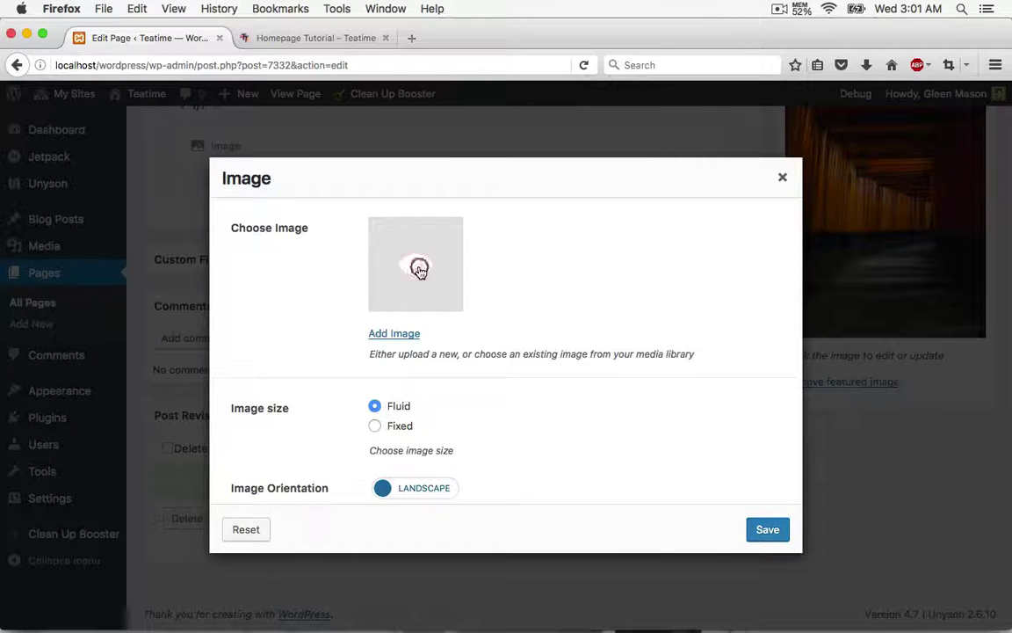
{"action": "left_click", "coordinate": [419, 270]}
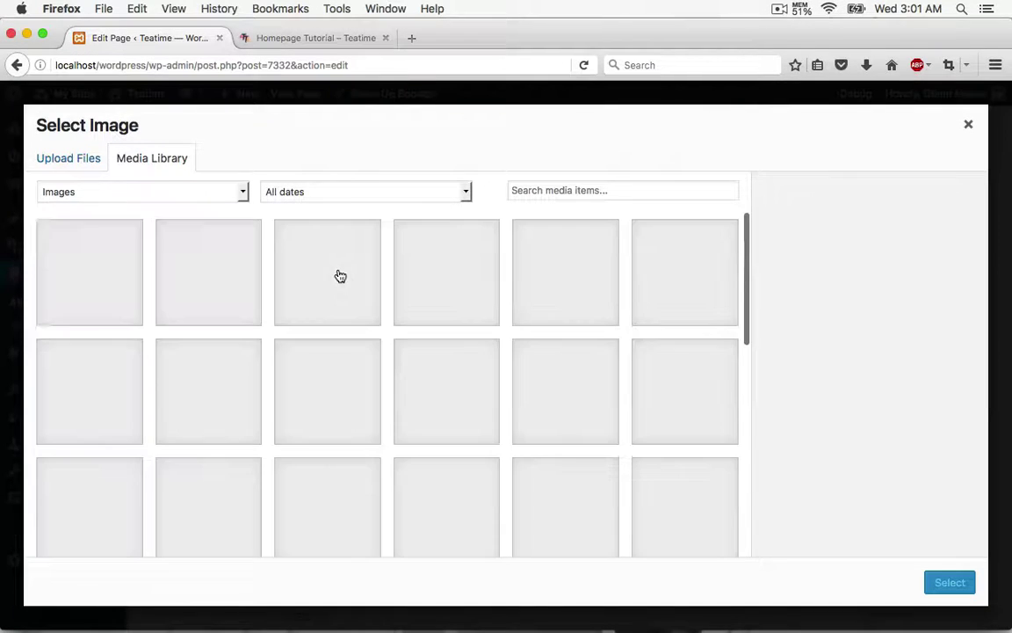
{"action": "scroll", "coordinate": [345, 351], "scroll_direction": "down", "scroll_amount": 2}
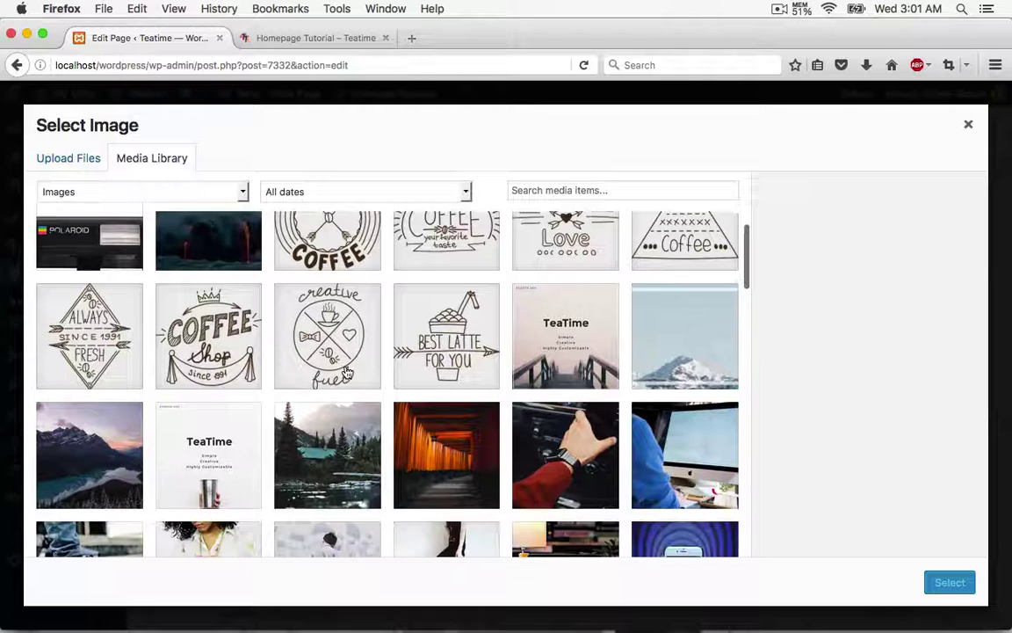
{"action": "left_click", "coordinate": [684, 357]}
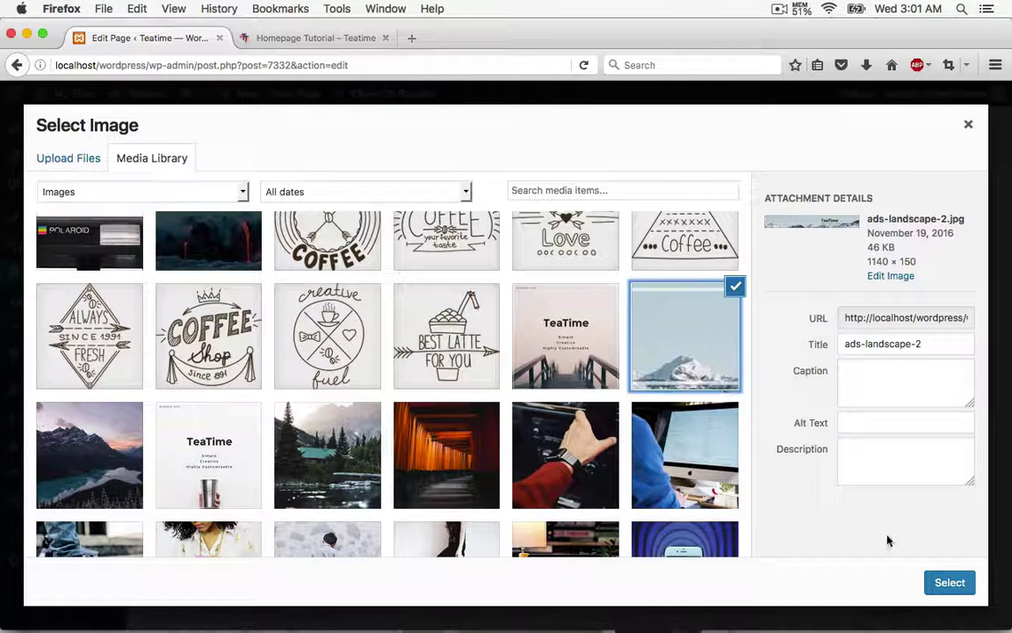
{"action": "left_click", "coordinate": [948, 582]}
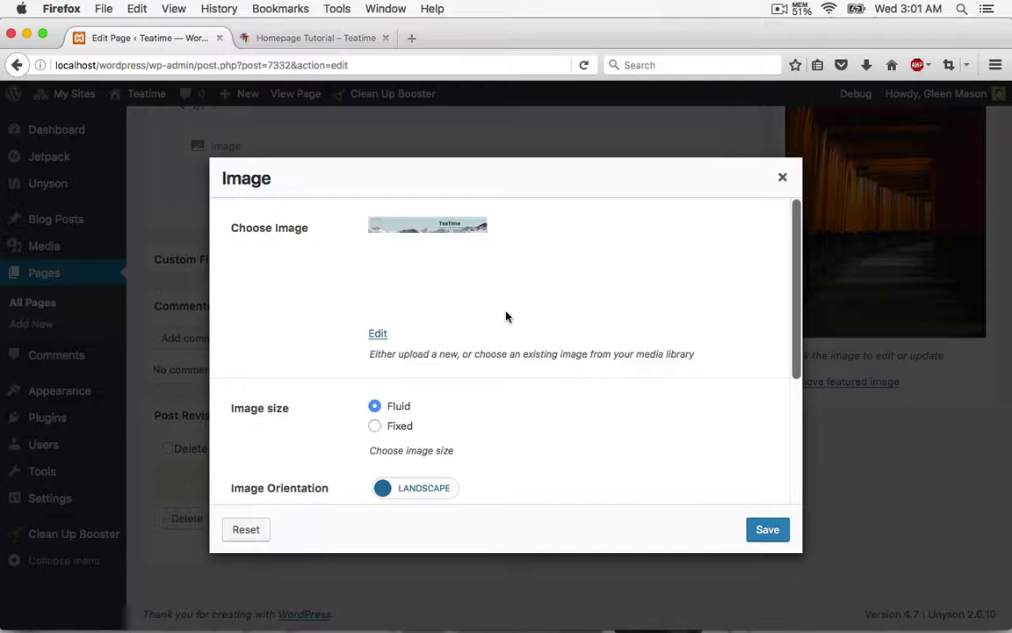
{"action": "scroll", "coordinate": [504, 316], "scroll_direction": "down", "scroll_amount": 2}
{"action": "scroll", "coordinate": [506, 317], "scroll_direction": "down", "scroll_amount": 2}
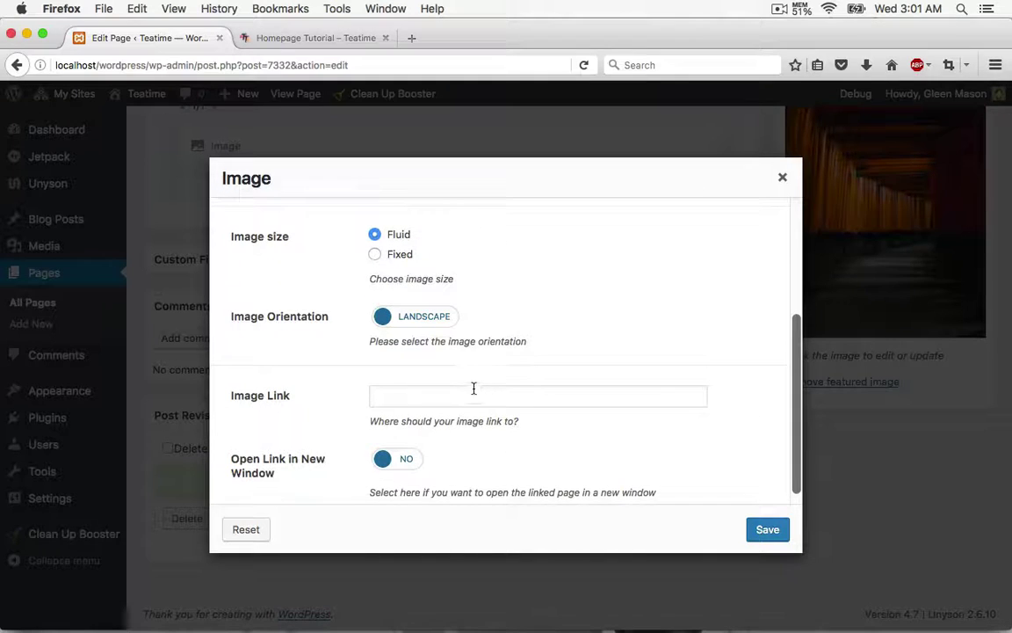
{"action": "left_click", "coordinate": [474, 392]}
{"action": "type", "text": "HTT"}
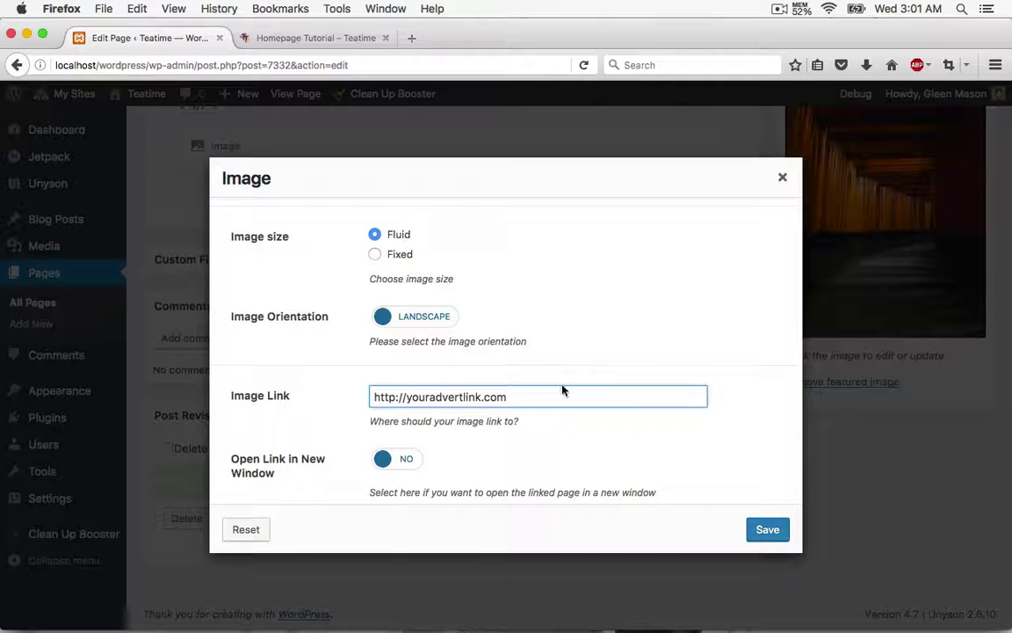
{"action": "scroll", "coordinate": [563, 390], "scroll_direction": "down", "scroll_amount": 1}
{"action": "left_click", "coordinate": [408, 446]}
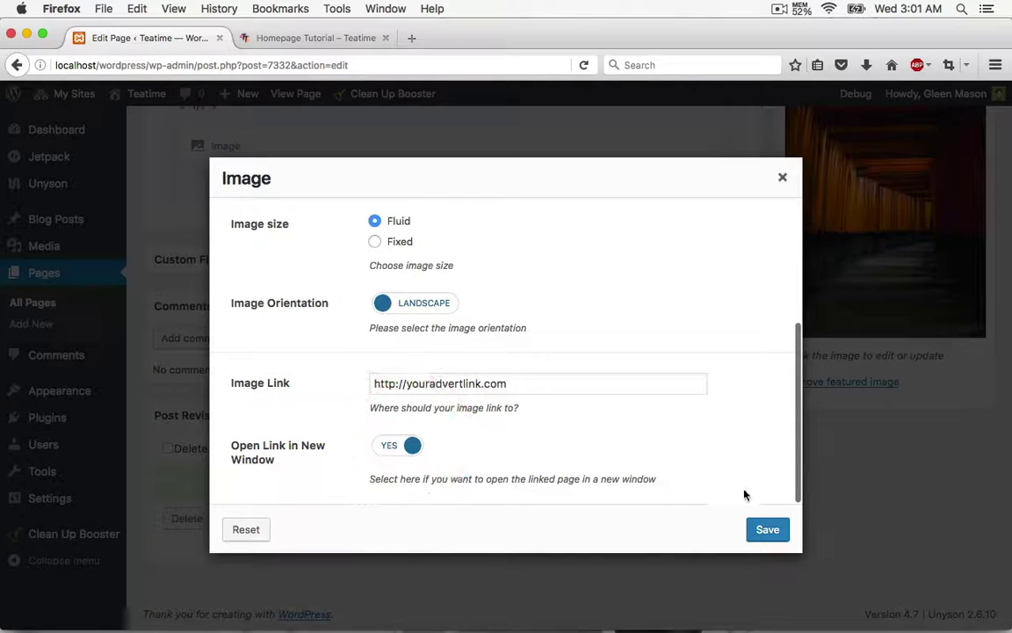
{"action": "left_click", "coordinate": [766, 530]}
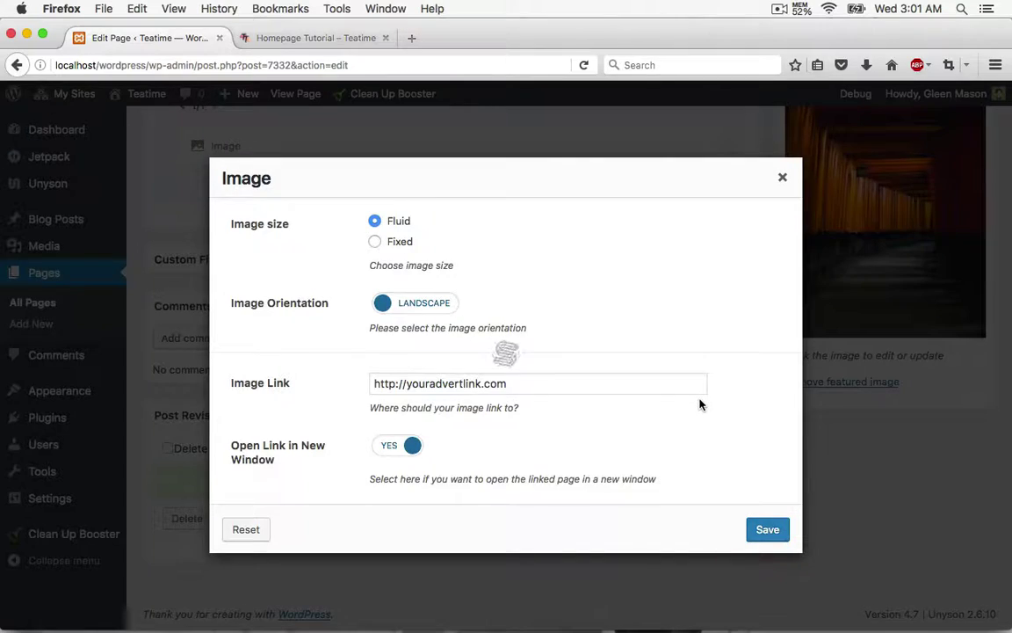
- Set the top and bottom padding of the 1/1 column holding the image to 50 px each and save
{"action": "scroll", "coordinate": [528, 395], "scroll_direction": "up", "scroll_amount": 5}
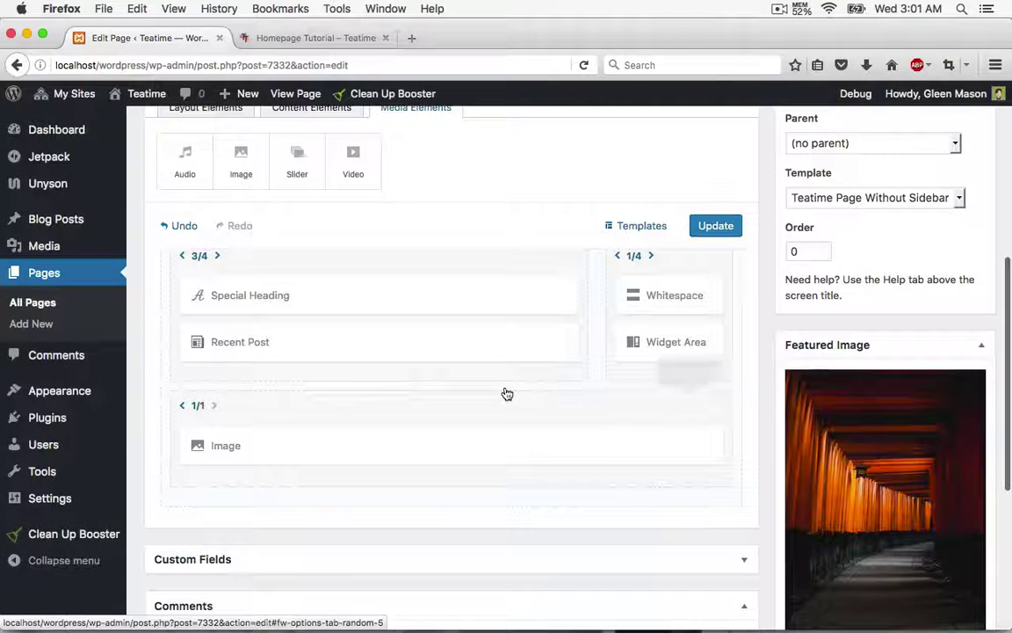
{"action": "left_click", "coordinate": [365, 410]}
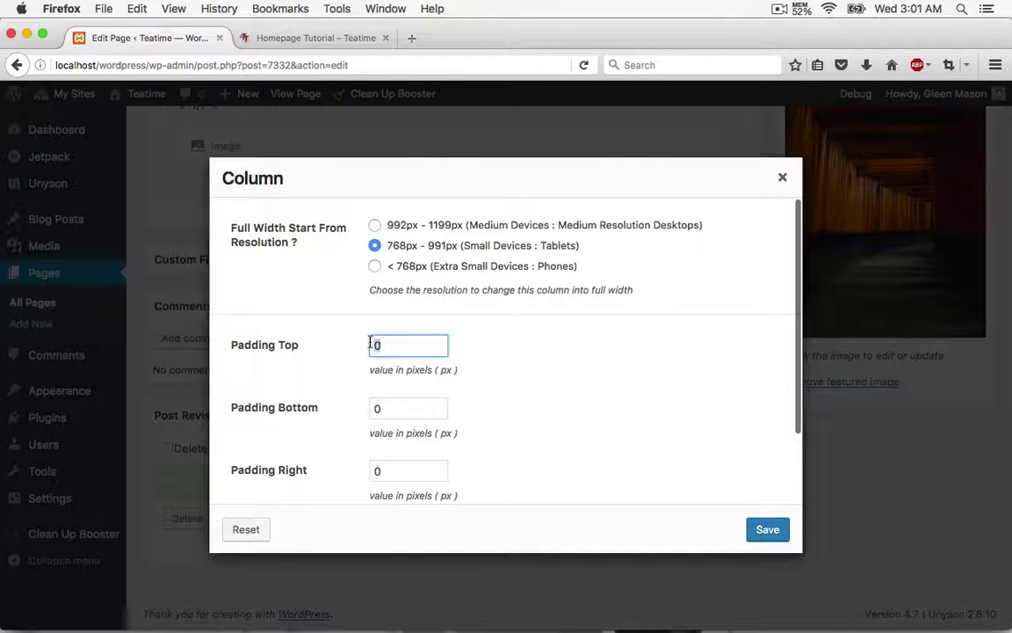
{"action": "double_click", "coordinate": [371, 344]}
{"action": "type", "text": "50"}
{"action": "left_click", "coordinate": [562, 420]}
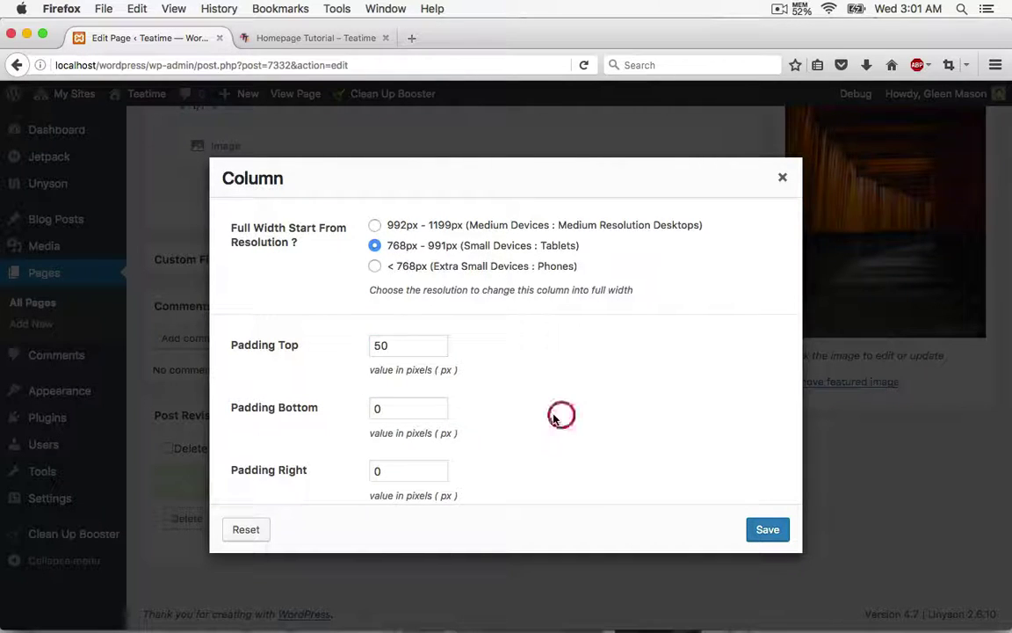
{"action": "scroll", "coordinate": [503, 423], "scroll_direction": "down", "scroll_amount": 3}
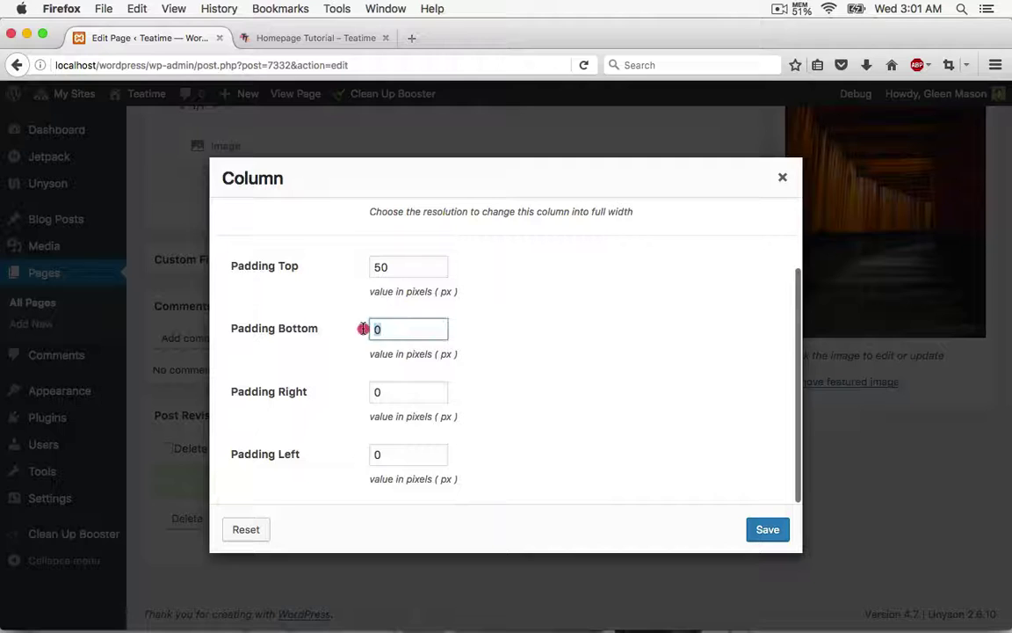
{"action": "type", "text": "50"}
{"action": "left_click", "coordinate": [524, 348]}
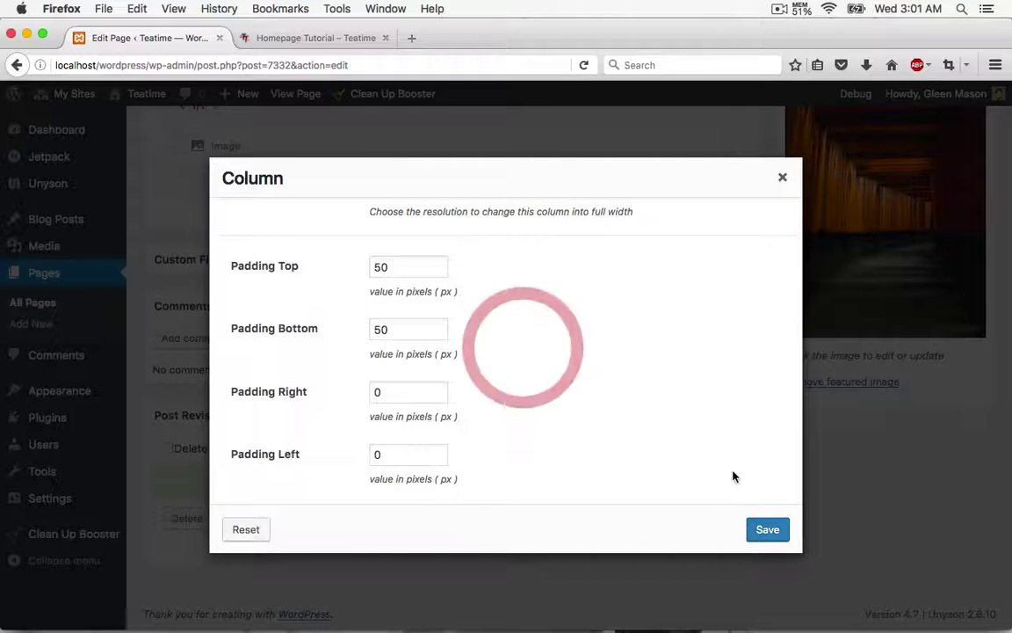
{"action": "left_click", "coordinate": [768, 529]}
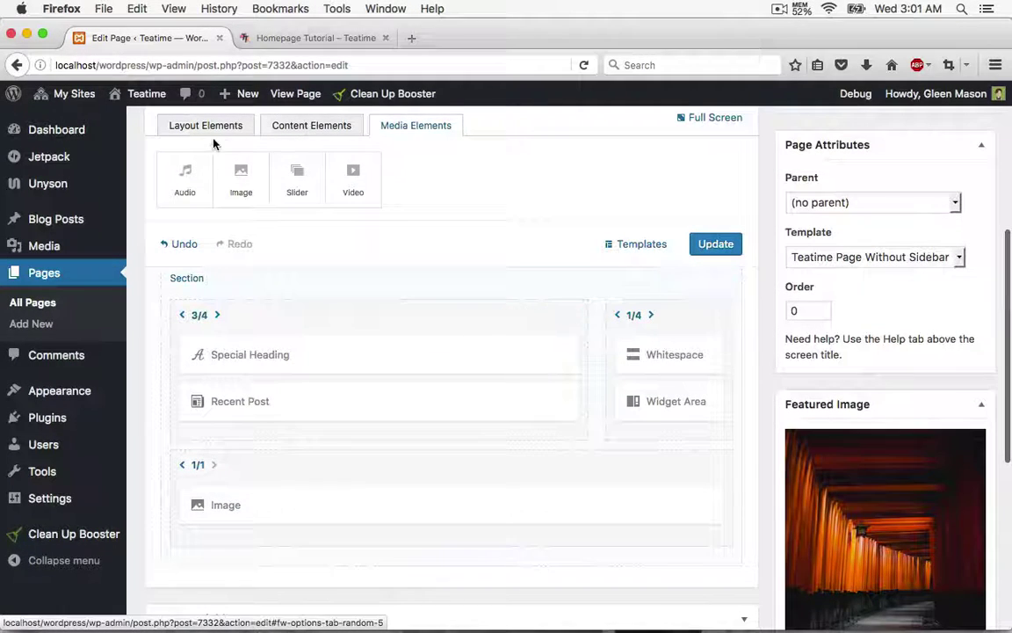
- Add a new row below the image column with a 3/4 column followed by a 1/4 column
{"action": "left_click", "coordinate": [210, 125]}
{"action": "scroll", "coordinate": [411, 233], "scroll_direction": "down", "scroll_amount": 2}
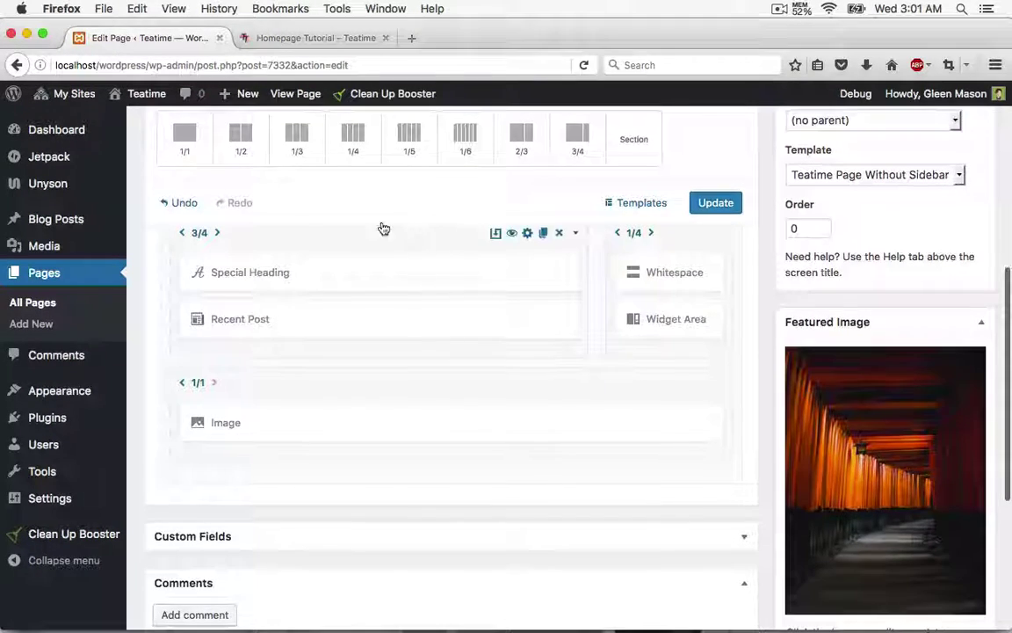
{"action": "left_click_drag", "start_coordinate": [242, 427], "coordinate": [203, 484]}
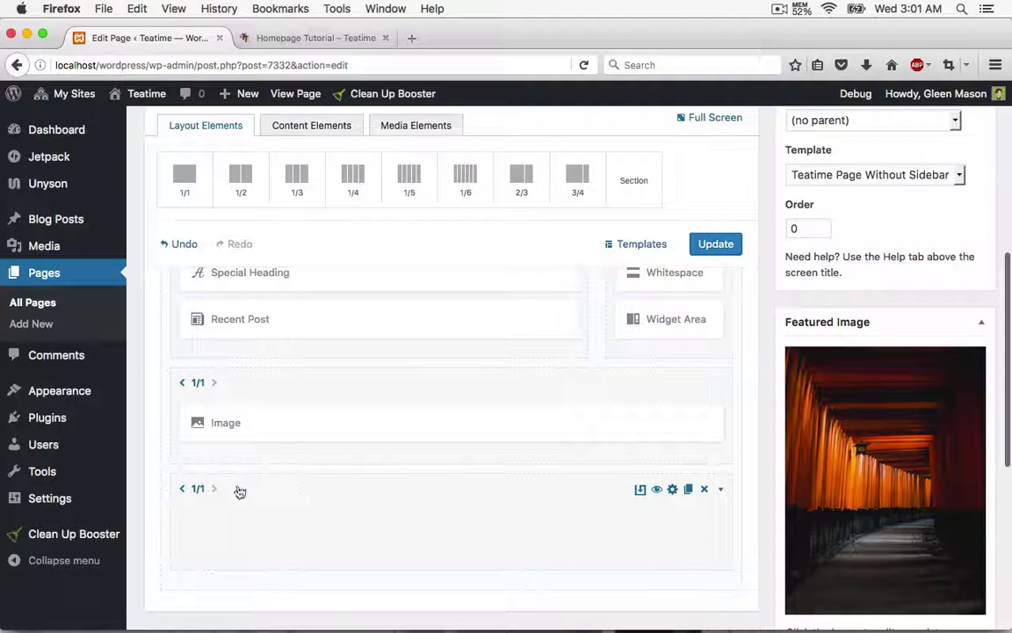
{"action": "left_click", "coordinate": [183, 489]}
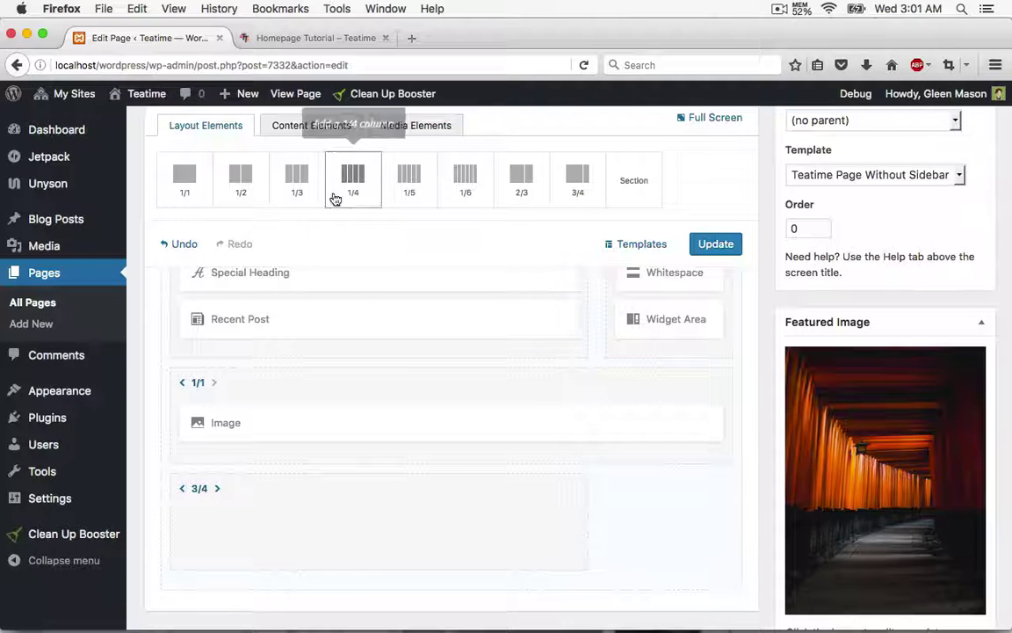
{"action": "left_click_drag", "start_coordinate": [335, 199], "coordinate": [652, 578]}
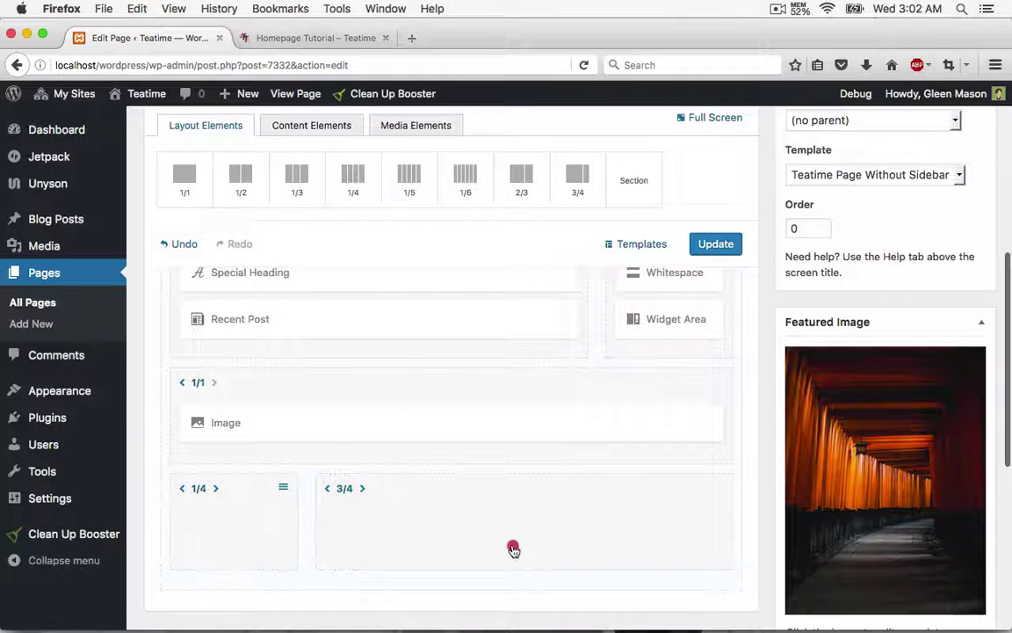
{"action": "left_click_drag", "start_coordinate": [513, 549], "coordinate": [637, 545]}
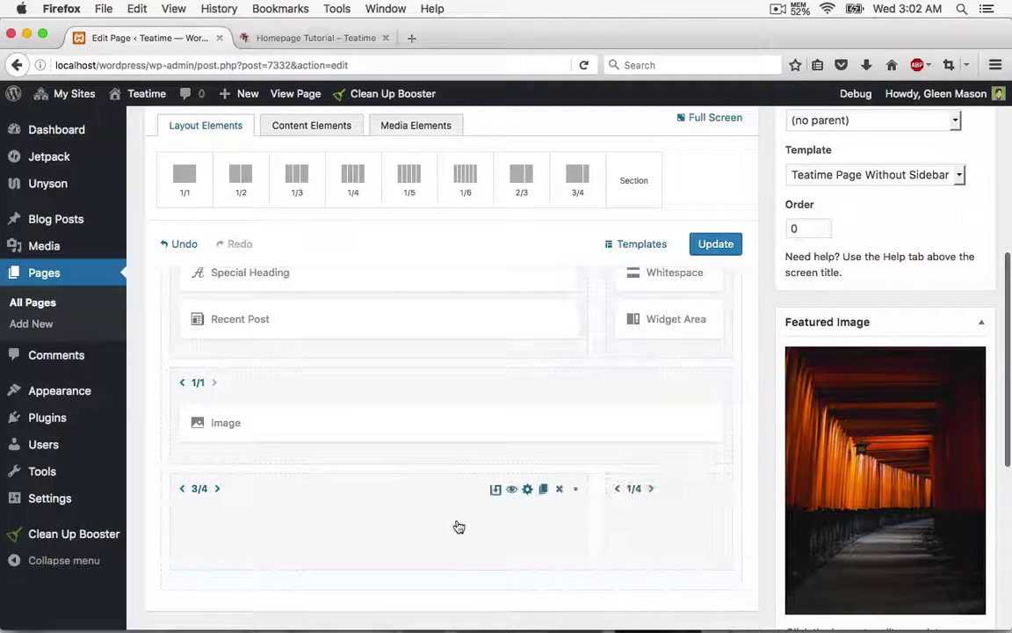
- Add a Widget Area element to the empty 1/4 column and assign it Custom Sidebar 2
{"action": "scroll", "coordinate": [457, 526], "scroll_direction": "down", "scroll_amount": 1}
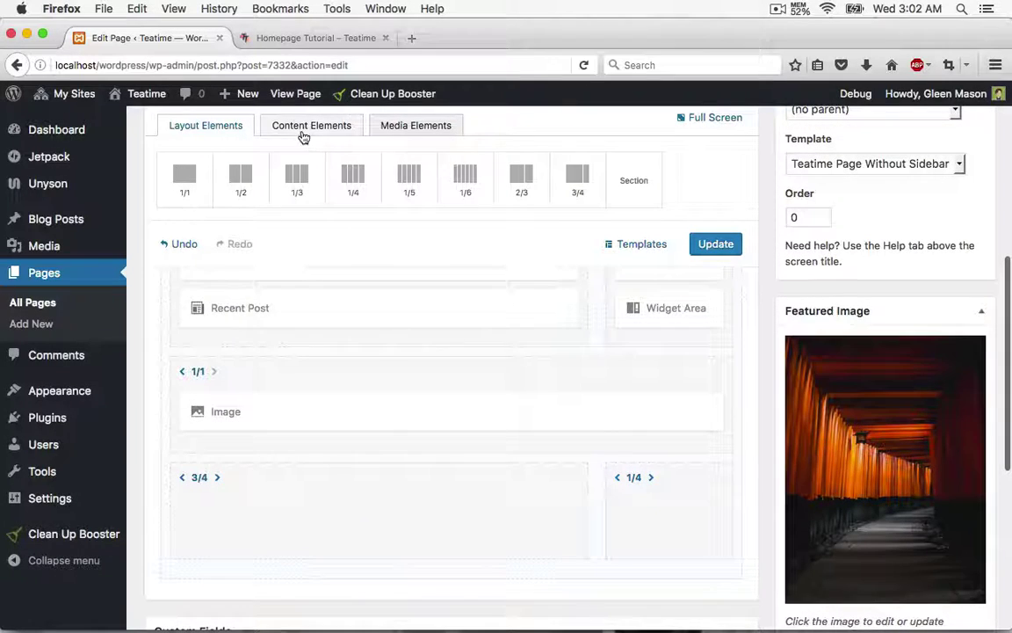
{"action": "left_click", "coordinate": [301, 130]}
{"action": "scroll", "coordinate": [418, 324], "scroll_direction": "down", "scroll_amount": 2}
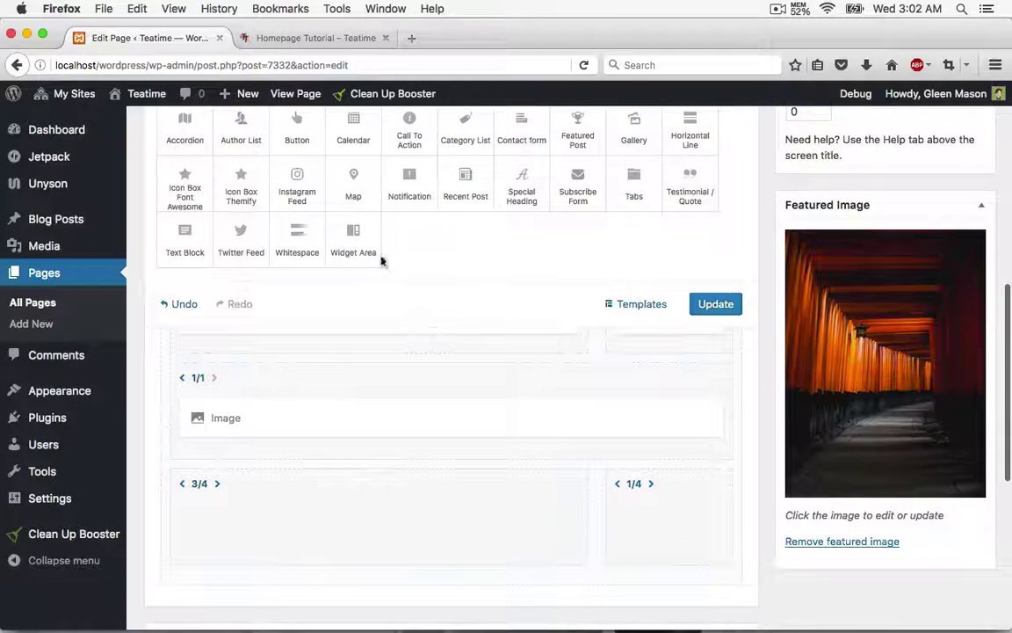
{"action": "left_click_drag", "start_coordinate": [362, 240], "coordinate": [677, 549]}
{"action": "scroll", "coordinate": [581, 535], "scroll_direction": "down", "scroll_amount": 2}
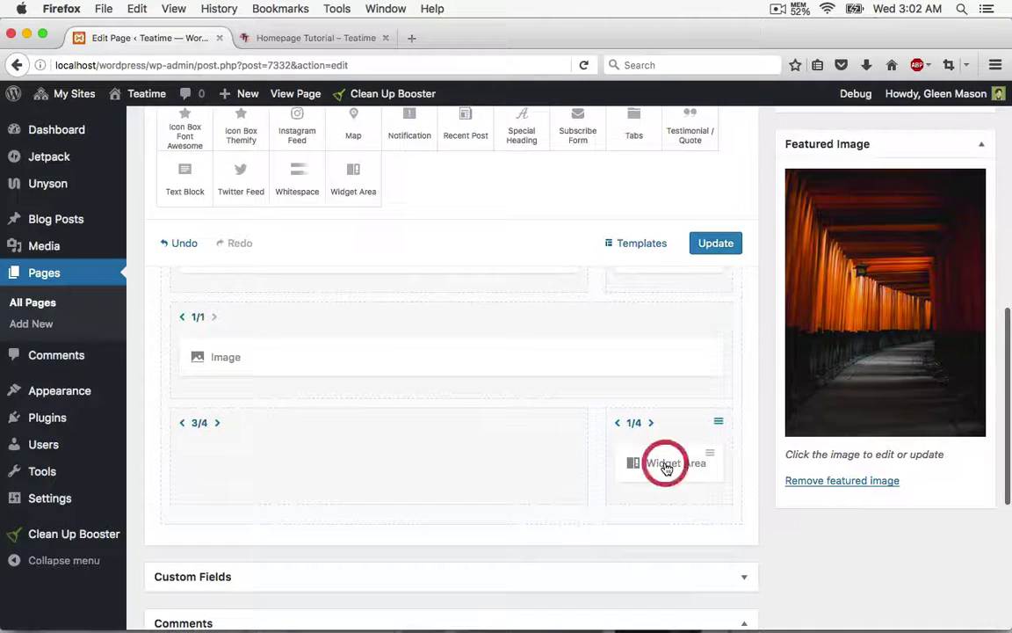
{"action": "left_click", "coordinate": [665, 468]}
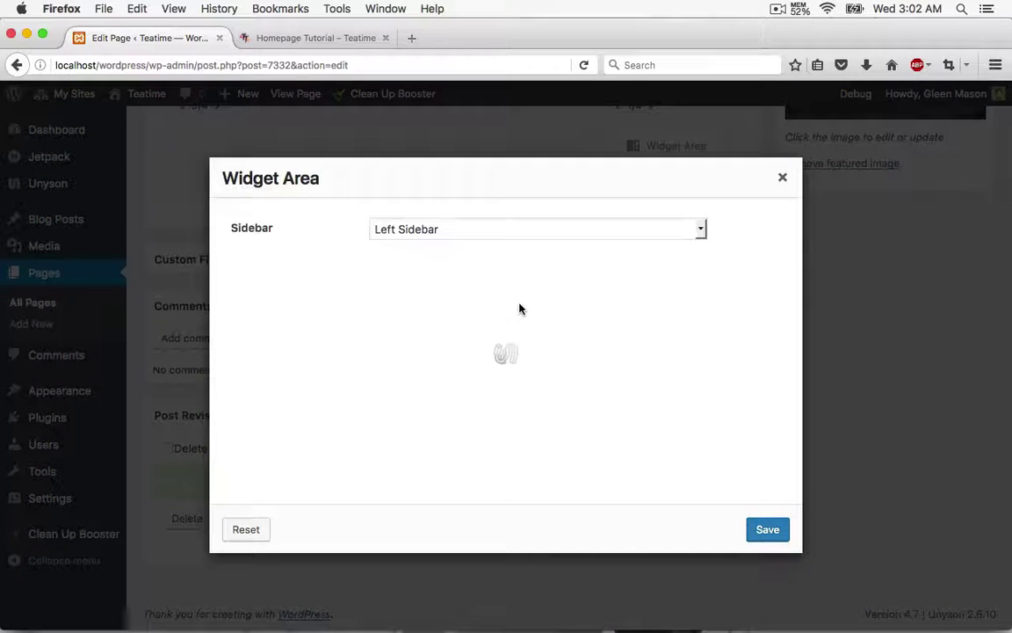
{"action": "left_click", "coordinate": [598, 229]}
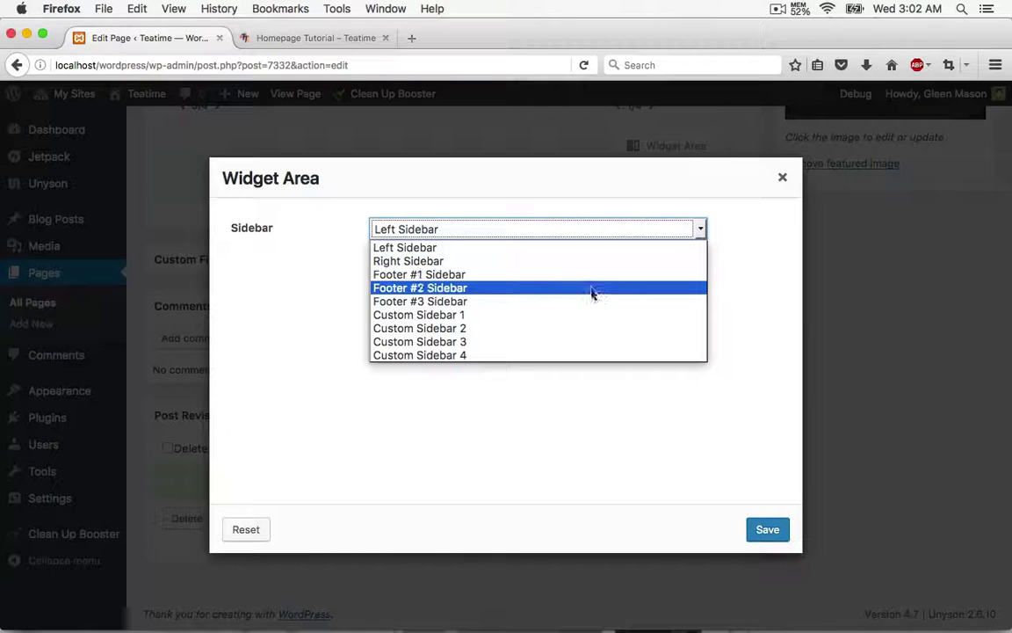
{"action": "left_click", "coordinate": [591, 329]}
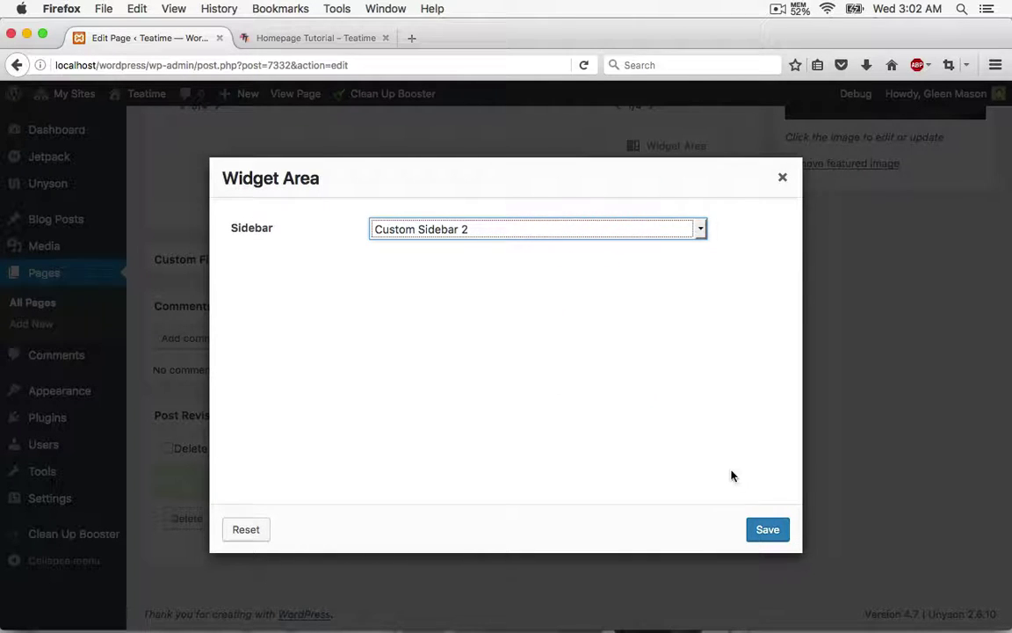
{"action": "left_click", "coordinate": [767, 532]}
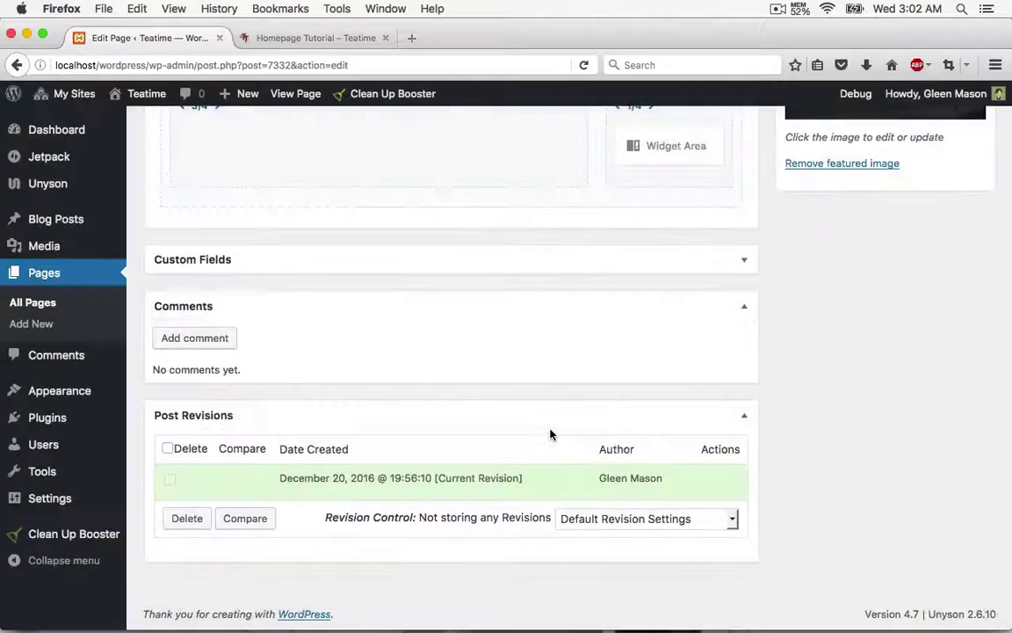
- Add a Special Heading element to the empty 3/4 column and give it the heading title LIFESTYLE
{"action": "scroll", "coordinate": [457, 413], "scroll_direction": "up", "scroll_amount": 4}
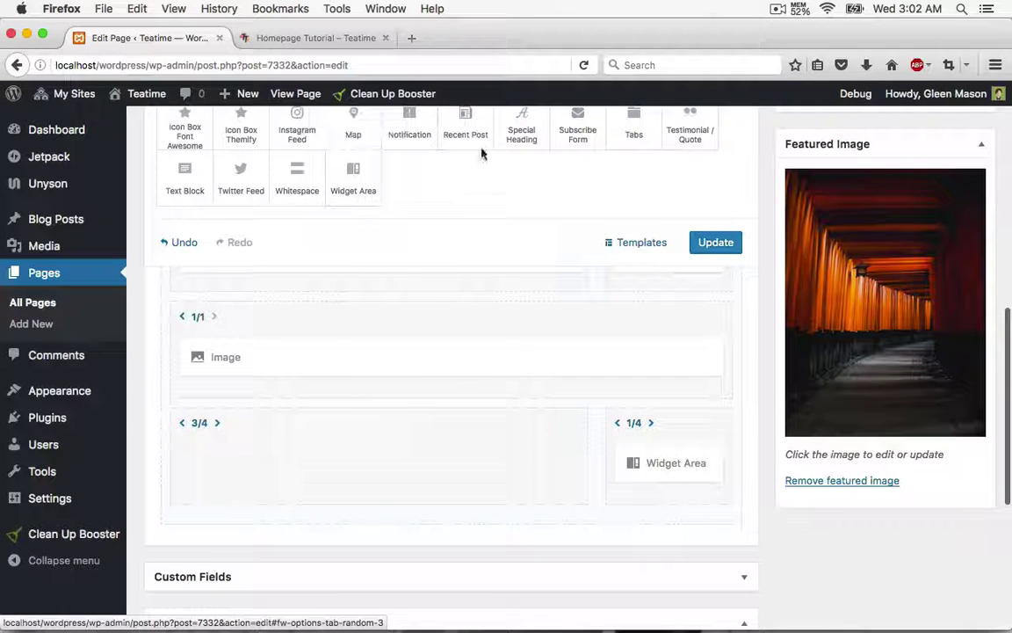
{"action": "left_click_drag", "start_coordinate": [518, 125], "coordinate": [298, 494]}
{"action": "left_click", "coordinate": [266, 474]}
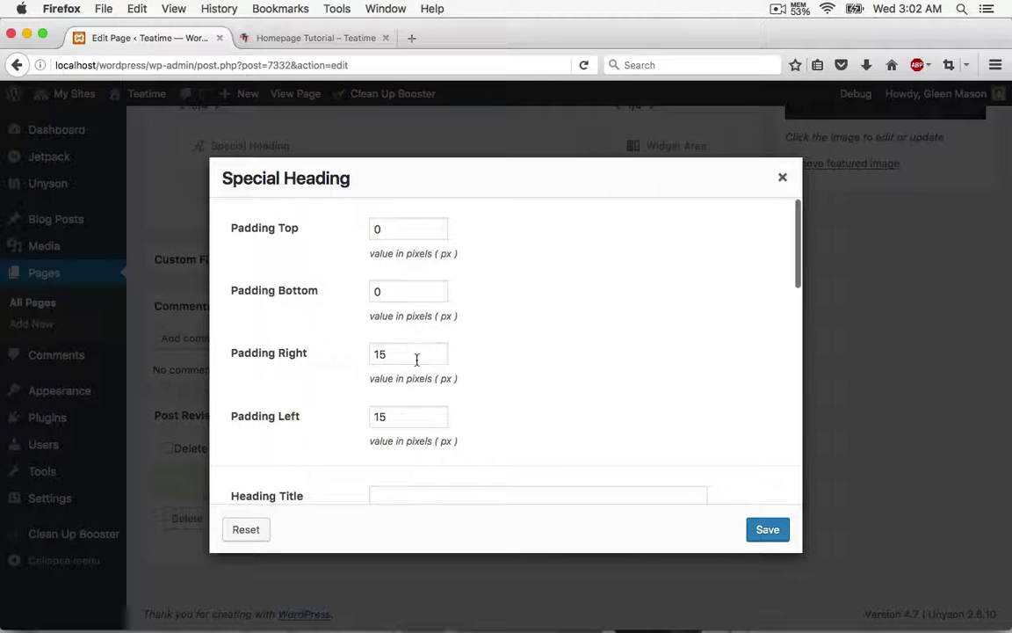
{"action": "scroll", "coordinate": [417, 359], "scroll_direction": "down", "scroll_amount": 3}
{"action": "scroll", "coordinate": [416, 359], "scroll_direction": "down", "scroll_amount": 1}
{"action": "left_click", "coordinate": [452, 374]}
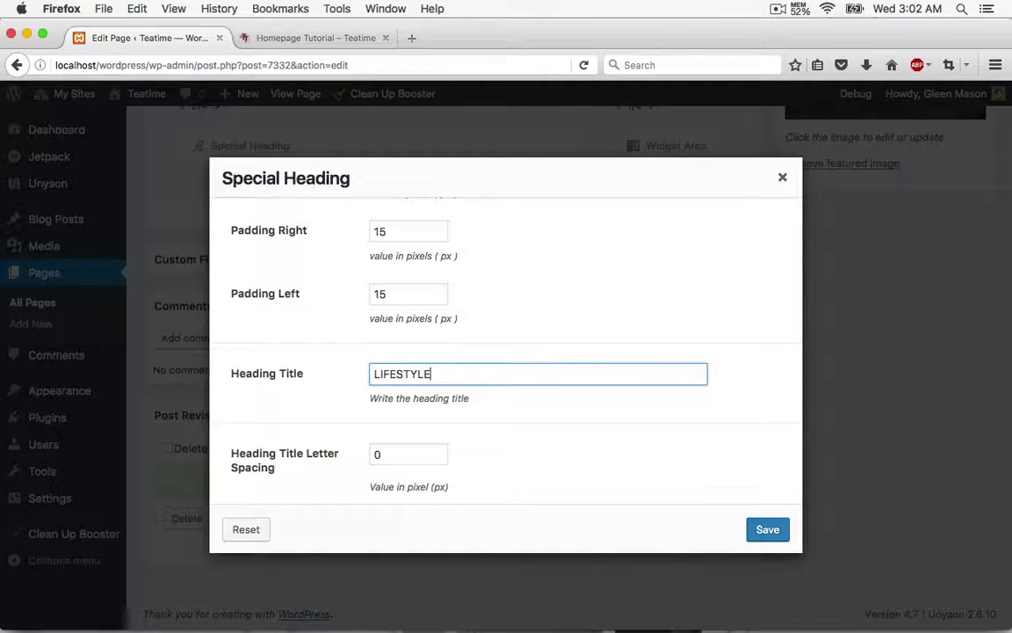
- Set the LIFESTYLE heading's title letter spacing to 3 px and its title color to #262626
{"action": "scroll", "coordinate": [633, 337], "scroll_direction": "down", "scroll_amount": 2}
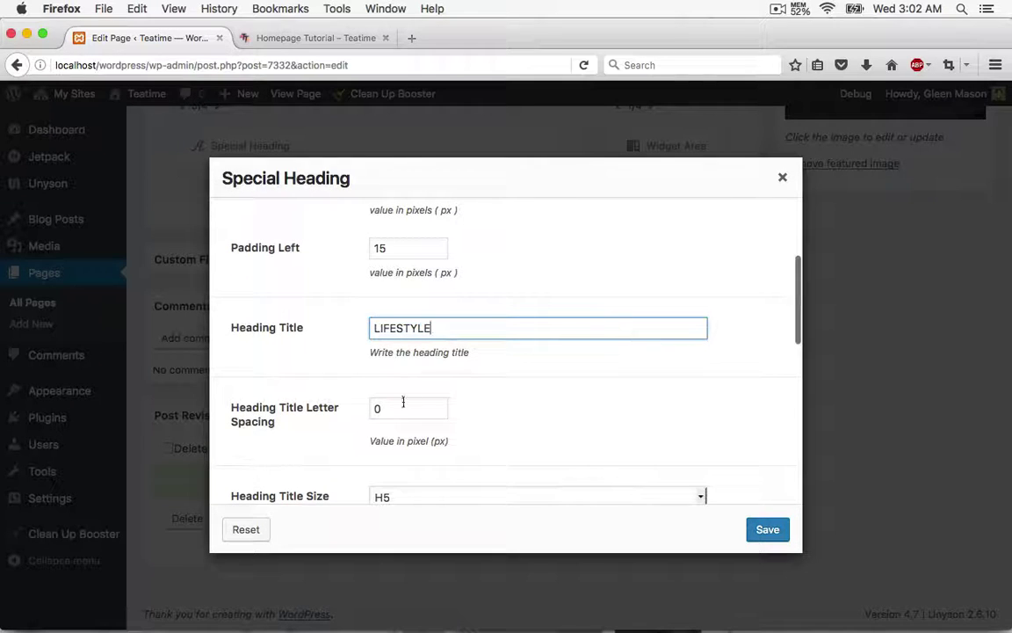
{"action": "left_click", "coordinate": [393, 405]}
{"action": "type", "text": "3"}
{"action": "left_click", "coordinate": [554, 408]}
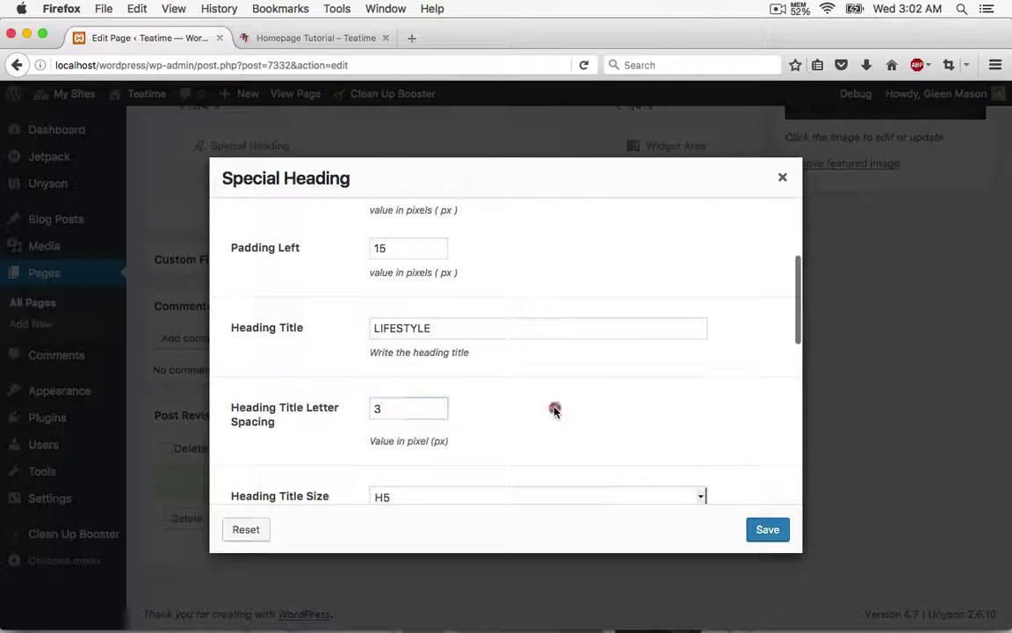
{"action": "scroll", "coordinate": [554, 408], "scroll_direction": "down", "scroll_amount": 4}
{"action": "left_click", "coordinate": [395, 461]}
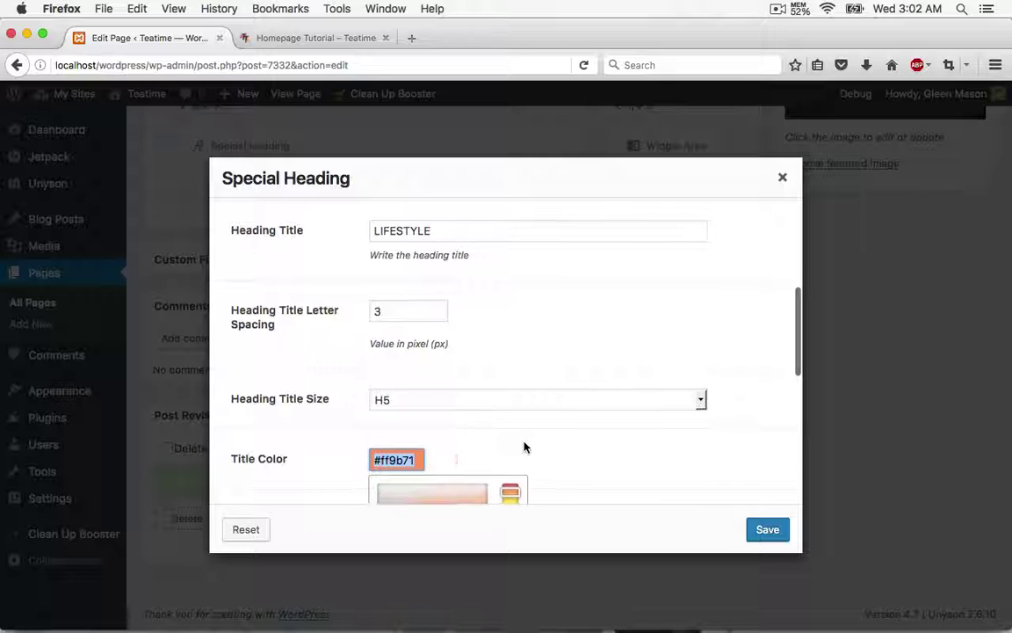
{"action": "scroll", "coordinate": [524, 446], "scroll_direction": "down", "scroll_amount": 2}
{"action": "type", "text": "#262626"}
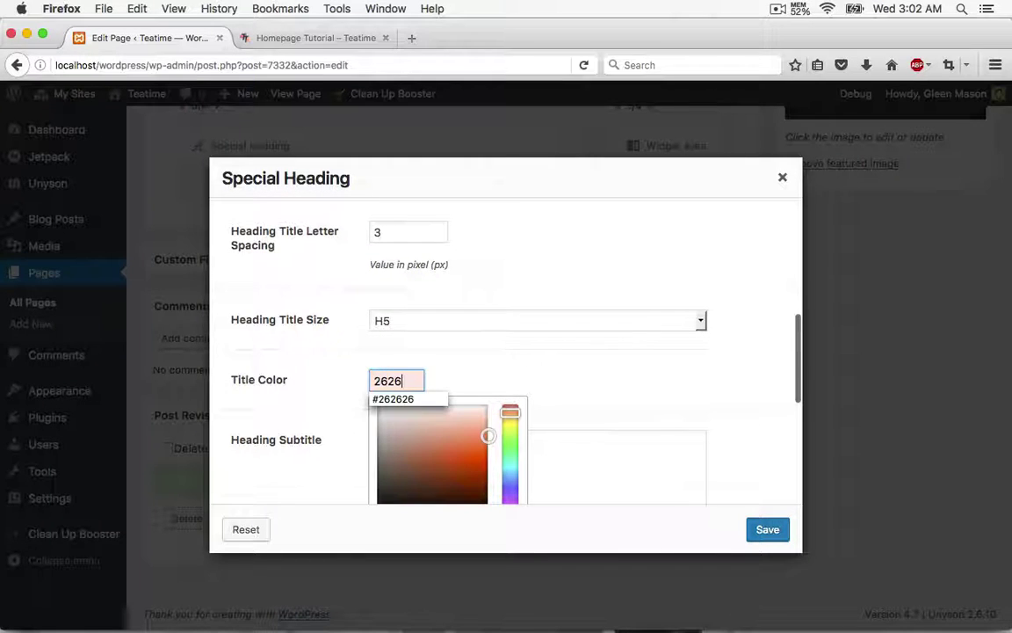
{"action": "left_click", "coordinate": [599, 403]}
{"action": "scroll", "coordinate": [598, 403], "scroll_direction": "down", "scroll_amount": 10}
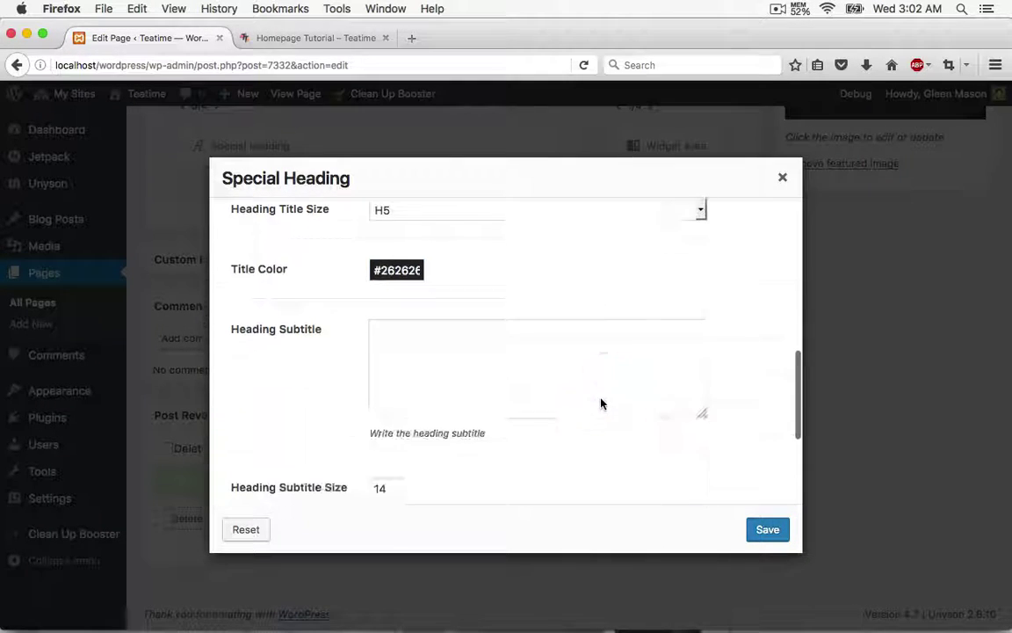
- Save the LIFESTYLE heading settings and add a Recent Post element below that heading in the 3/4 column
{"action": "left_click", "coordinate": [768, 529]}
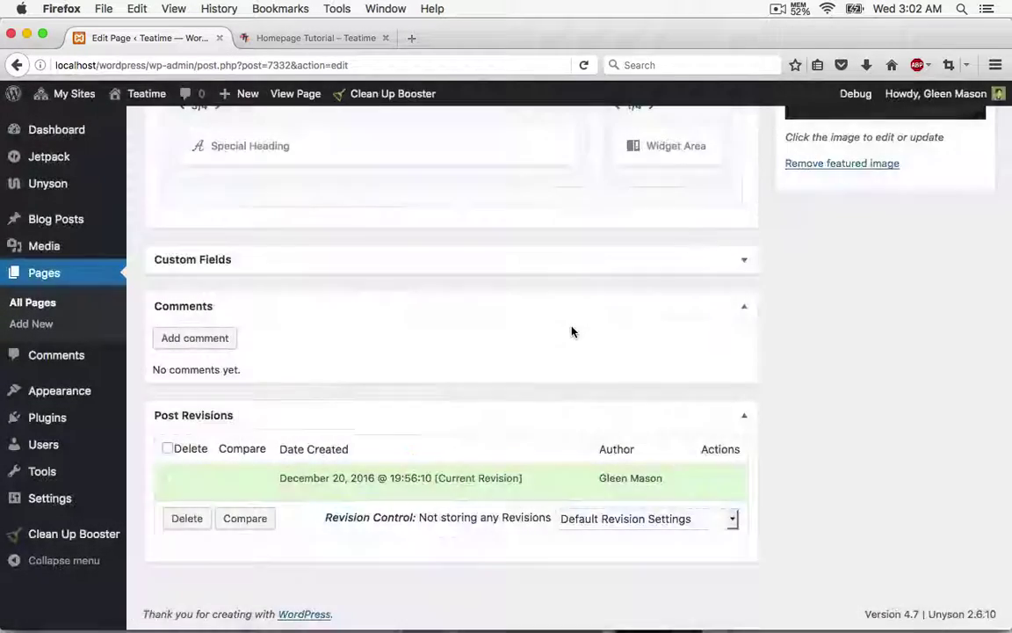
{"action": "scroll", "coordinate": [488, 310], "scroll_direction": "up", "scroll_amount": 5}
{"action": "scroll", "coordinate": [491, 311], "scroll_direction": "up", "scroll_amount": 1}
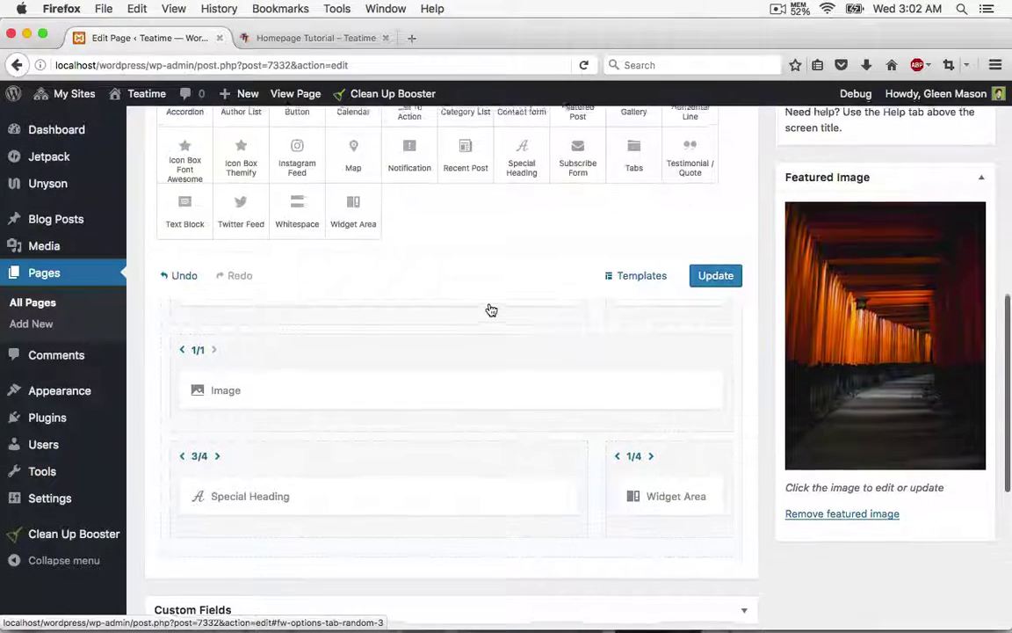
{"action": "left_click_drag", "start_coordinate": [466, 131], "coordinate": [305, 549]}
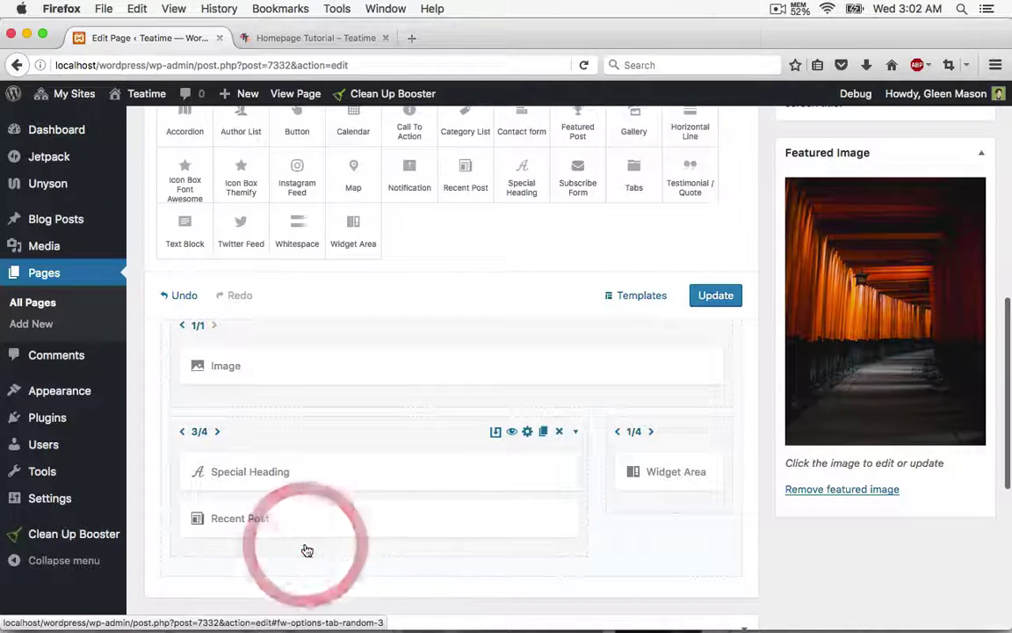
- In the new Recent Post element's settings, choose the layout type with one big post above small posts, keeping the grid at 1 Column
{"action": "left_click", "coordinate": [346, 524]}
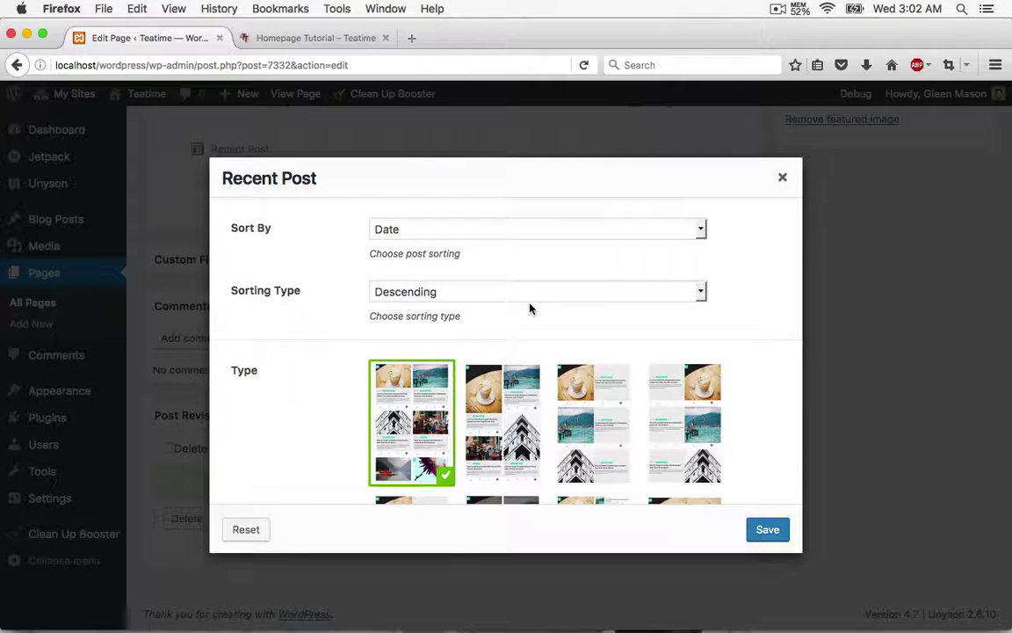
{"action": "scroll", "coordinate": [530, 308], "scroll_direction": "down", "scroll_amount": 5}
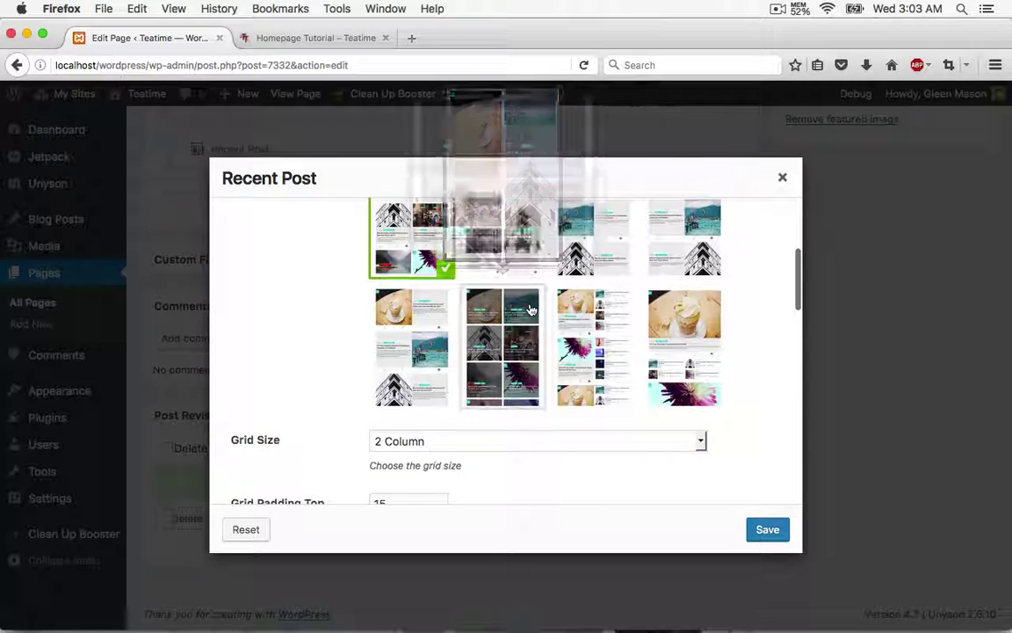
{"action": "left_click", "coordinate": [679, 344]}
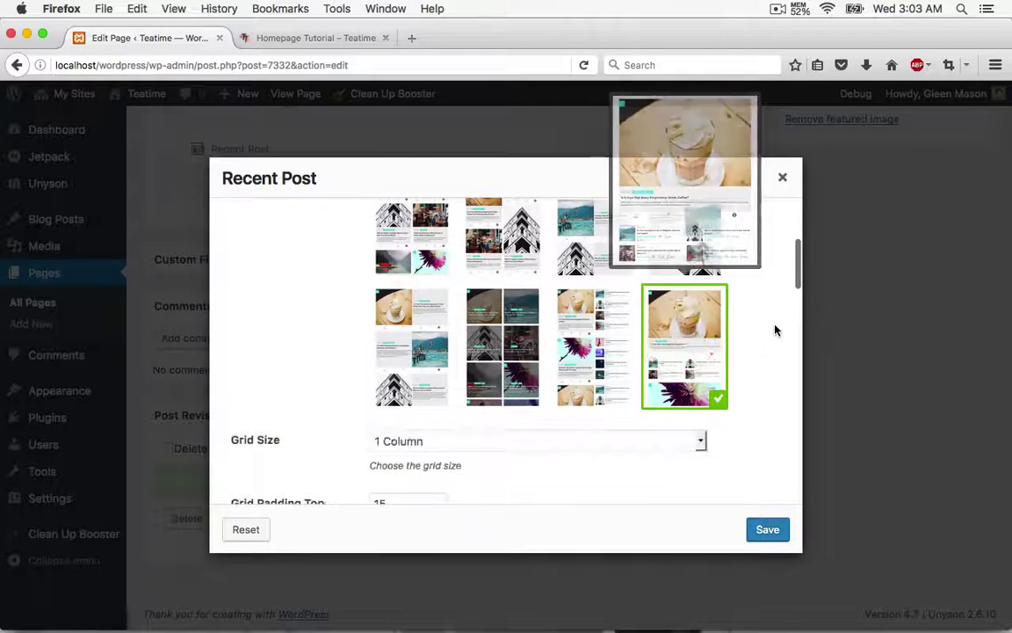
{"action": "scroll", "coordinate": [775, 330], "scroll_direction": "down", "scroll_amount": 3}
{"action": "left_click", "coordinate": [703, 309]}
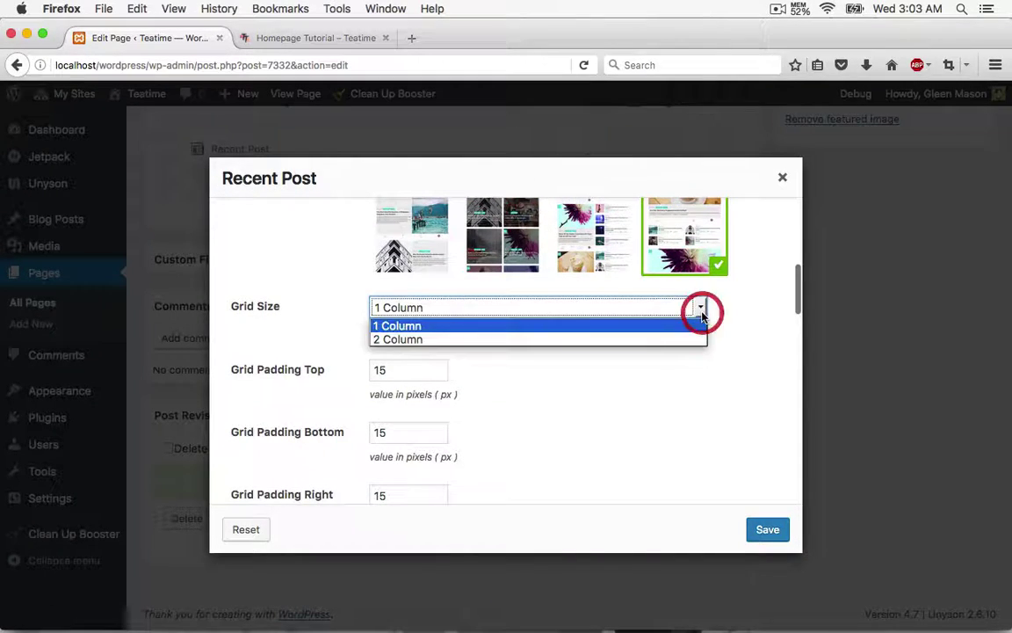
{"action": "left_click", "coordinate": [701, 309]}
- Restrict the Recent Post element to a specific category and select Lifestyle
{"action": "scroll", "coordinate": [730, 384], "scroll_direction": "down", "scroll_amount": 5}
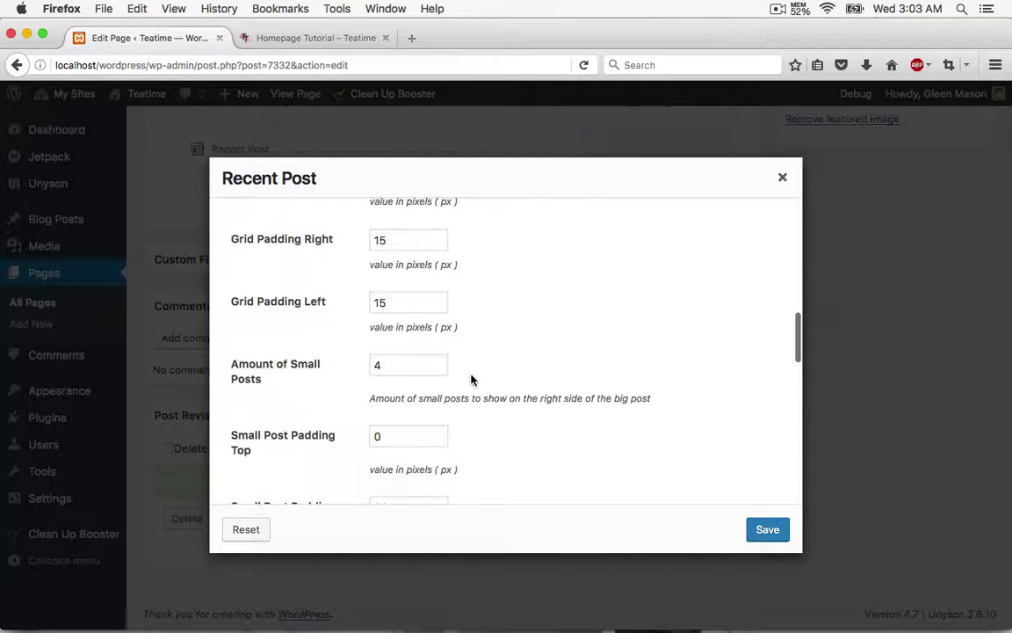
{"action": "scroll", "coordinate": [471, 380], "scroll_direction": "down", "scroll_amount": 4}
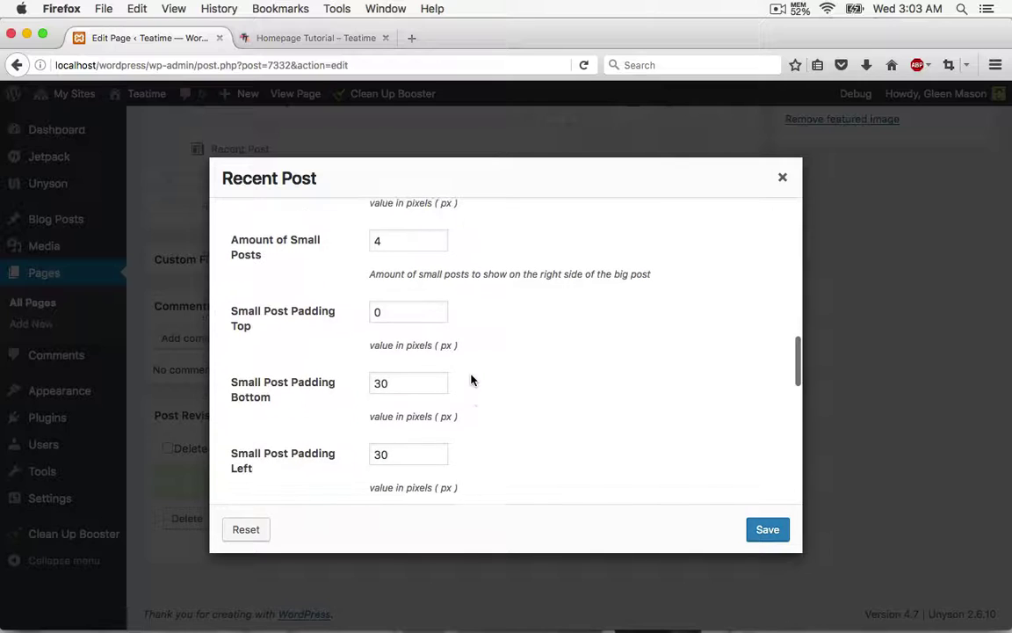
{"action": "scroll", "coordinate": [471, 380], "scroll_direction": "down", "scroll_amount": 4}
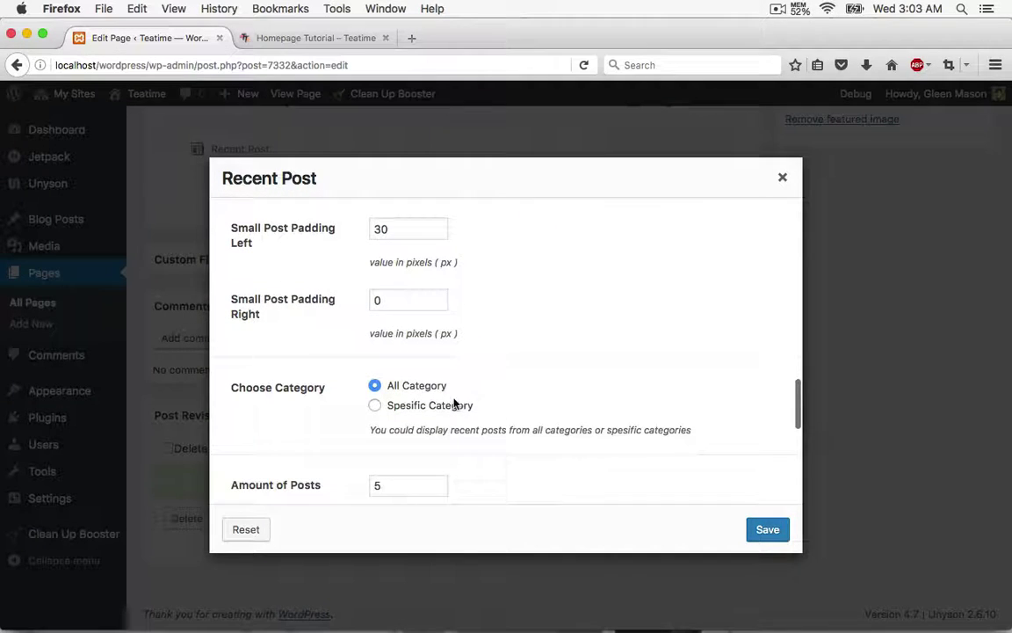
{"action": "left_click", "coordinate": [452, 404]}
{"action": "scroll", "coordinate": [560, 337], "scroll_direction": "down", "scroll_amount": 3}
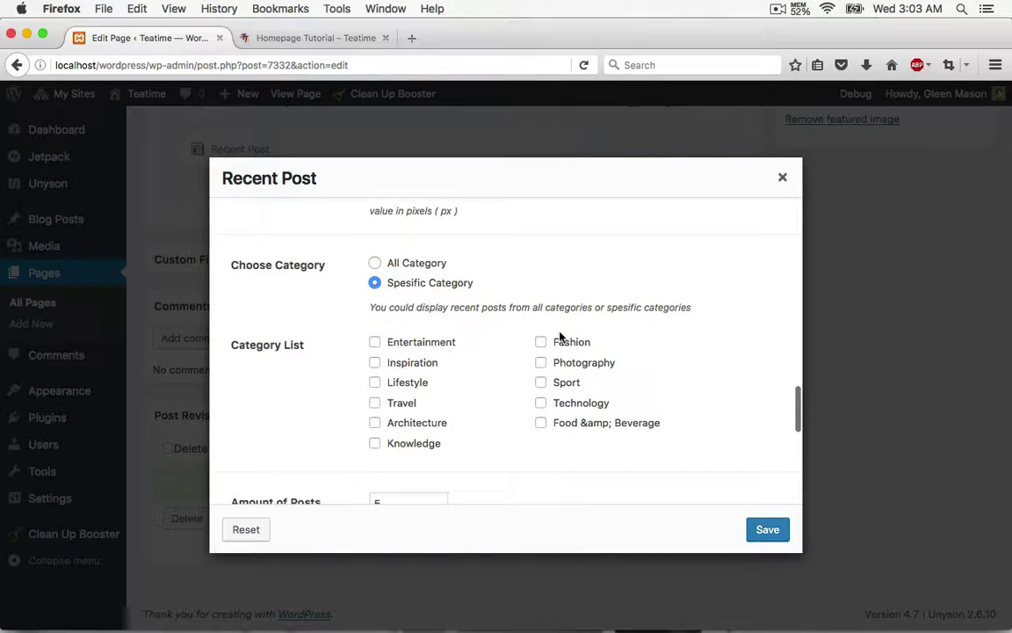
{"action": "scroll", "coordinate": [466, 396], "scroll_direction": "down", "scroll_amount": 2}
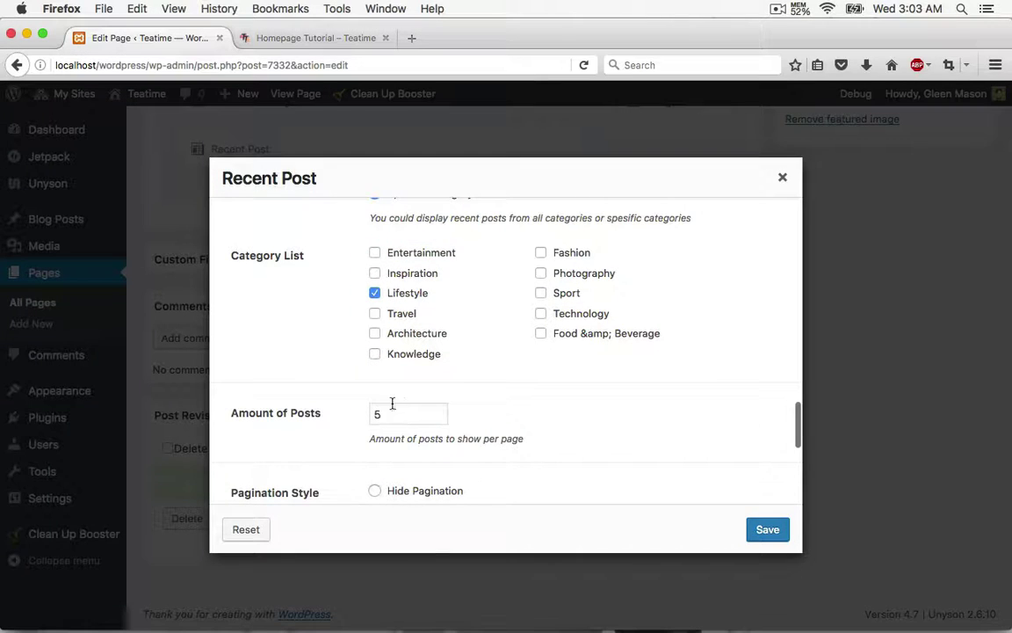
- Set the Recent Post amount of posts to 1, hide the pagination and save the element's settings
{"action": "type", "text": "1"}
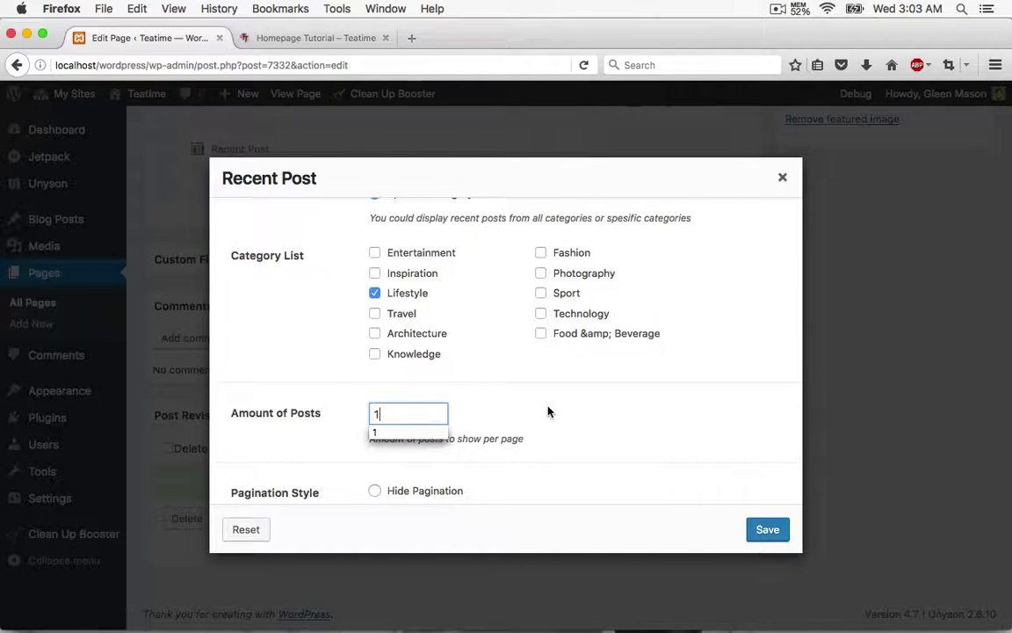
{"action": "left_click", "coordinate": [547, 409]}
{"action": "scroll", "coordinate": [546, 411], "scroll_direction": "down", "scroll_amount": 3}
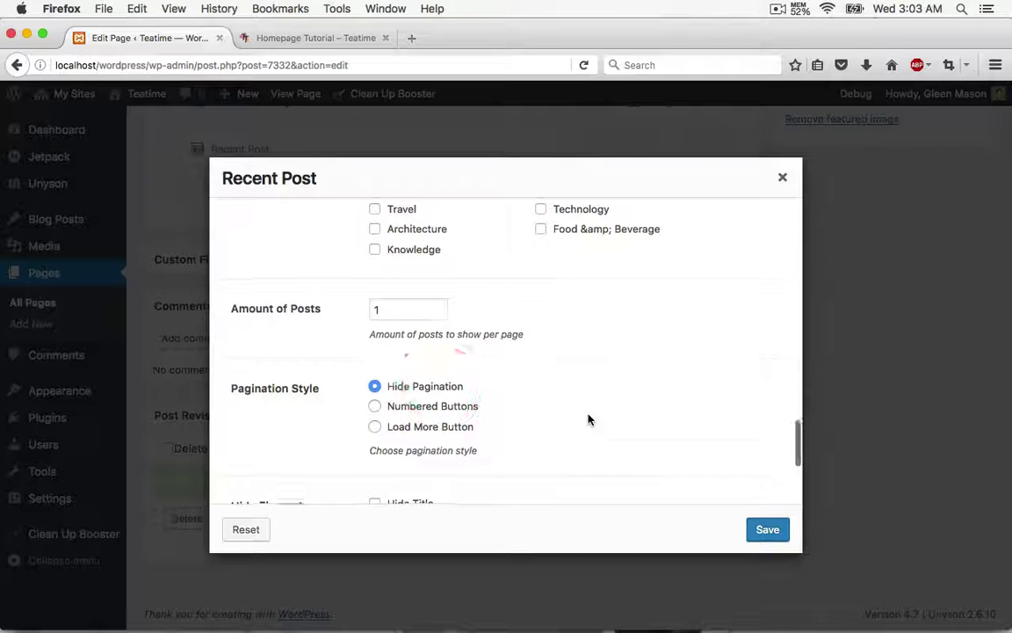
{"action": "scroll", "coordinate": [588, 418], "scroll_direction": "down", "scroll_amount": 5}
{"action": "scroll", "coordinate": [587, 418], "scroll_direction": "up", "scroll_amount": 15}
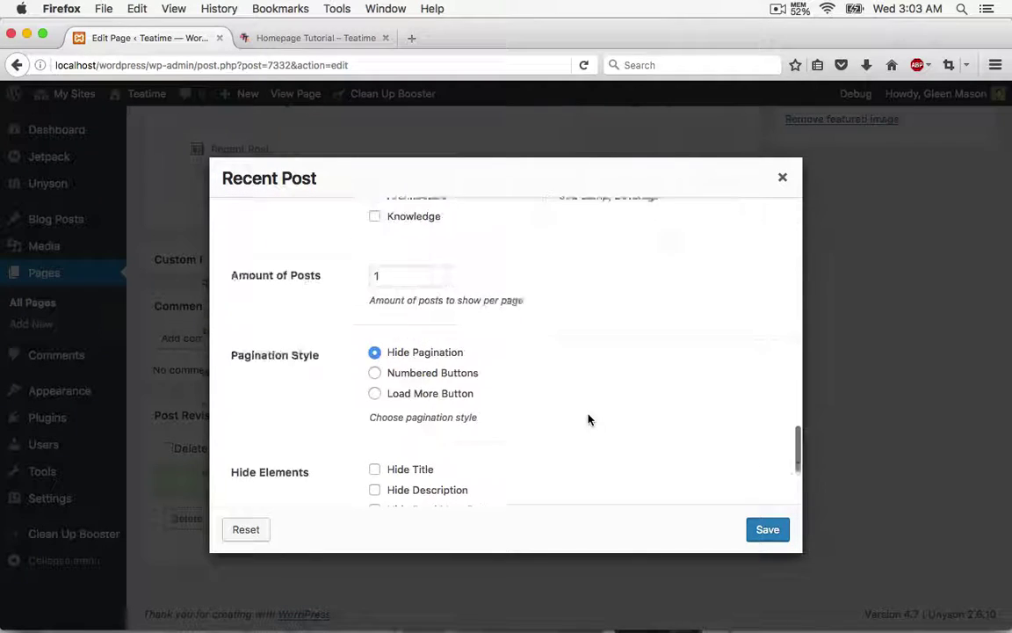
{"action": "scroll", "coordinate": [587, 418], "scroll_direction": "up", "scroll_amount": 5}
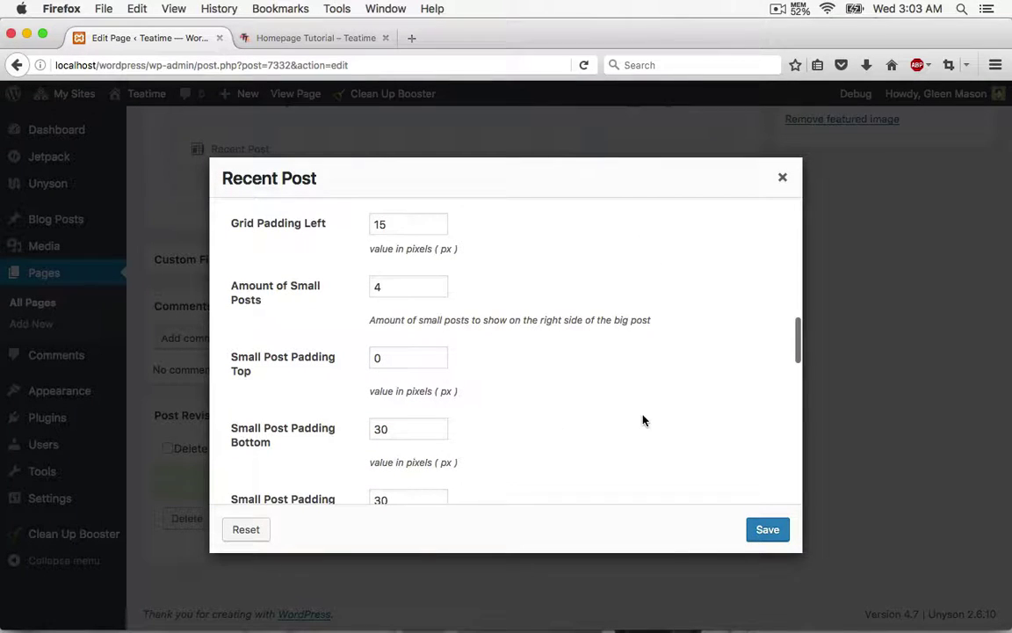
{"action": "scroll", "coordinate": [642, 421], "scroll_direction": "down", "scroll_amount": 20}
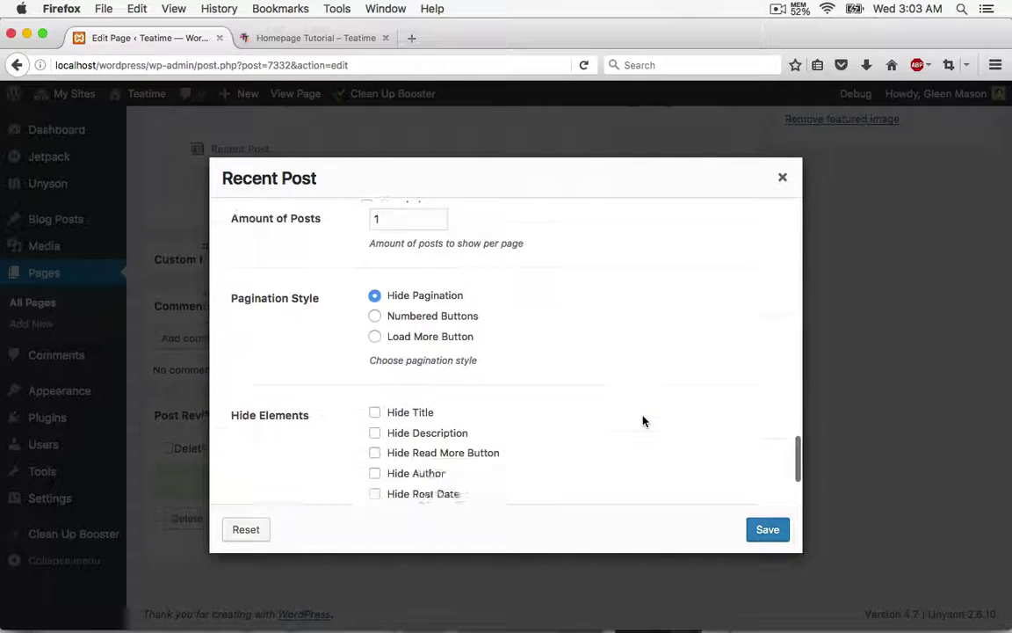
{"action": "scroll", "coordinate": [642, 421], "scroll_direction": "down", "scroll_amount": 3}
{"action": "left_click", "coordinate": [767, 529]}
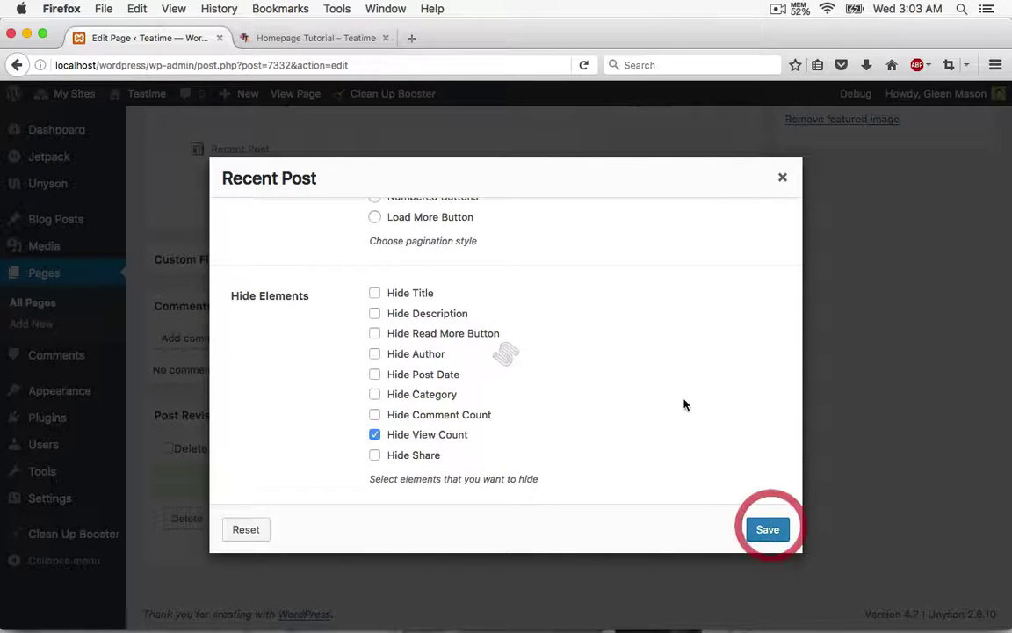
- Update the Homepage Tutorial page and reload its published version
{"action": "scroll", "coordinate": [650, 369], "scroll_direction": "up", "scroll_amount": 15}
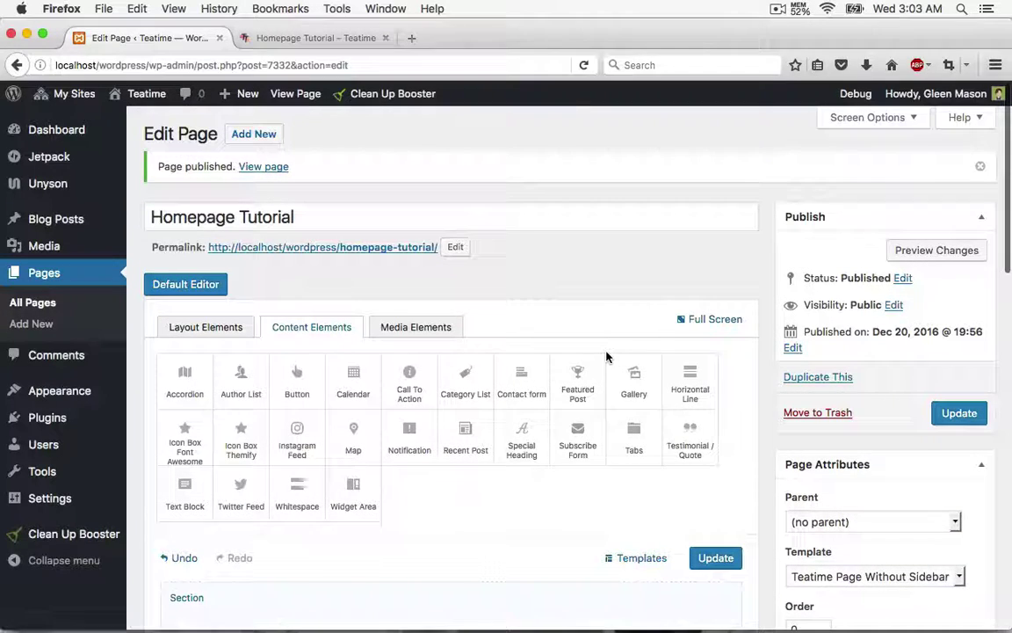
{"action": "left_click", "coordinate": [717, 559]}
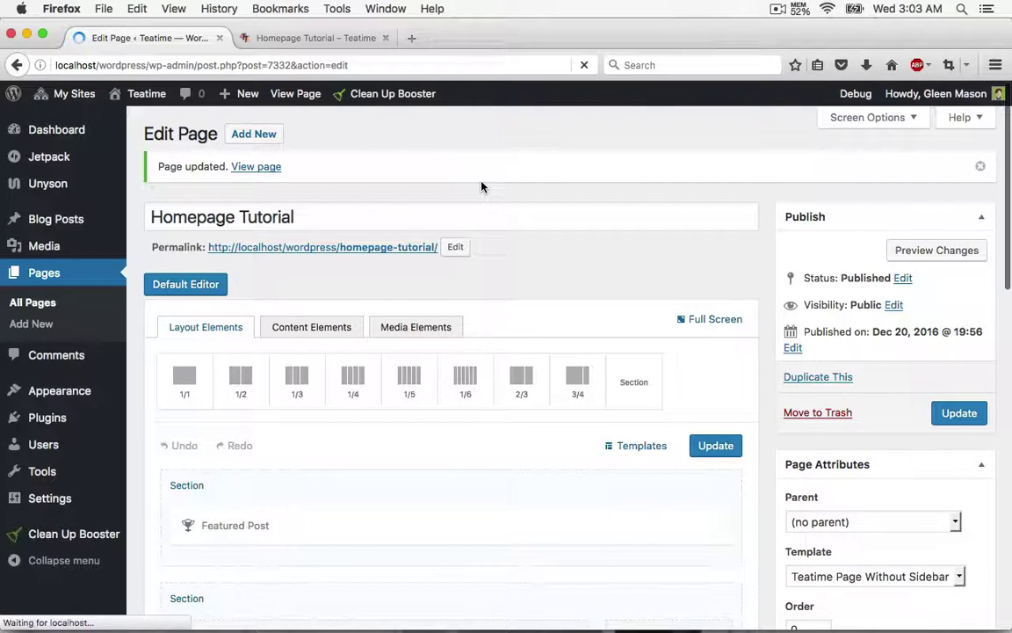
{"action": "left_click", "coordinate": [321, 37]}
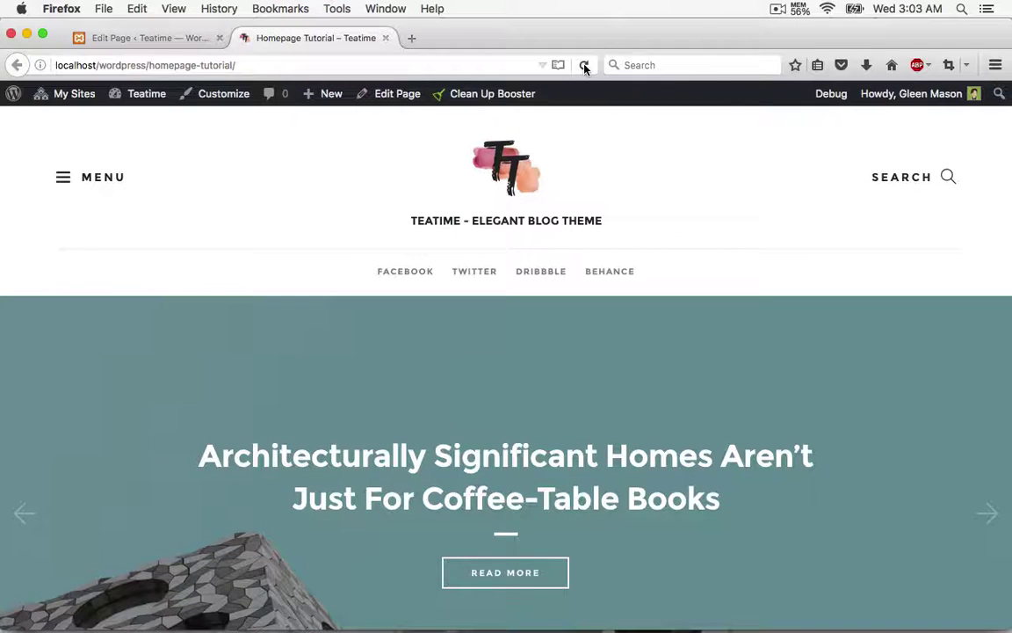
{"action": "left_click", "coordinate": [584, 66]}
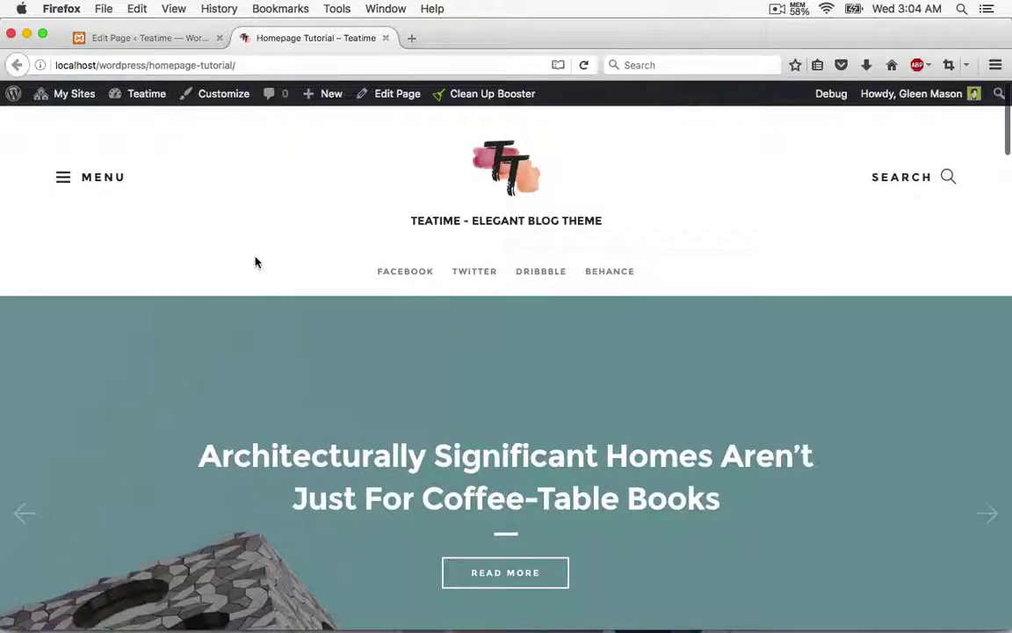
- Review the published page, examining the Travel posts, the banner image, the Lifestyle block and the widget sidebars
{"action": "scroll", "coordinate": [255, 262], "scroll_direction": "down", "scroll_amount": 10}
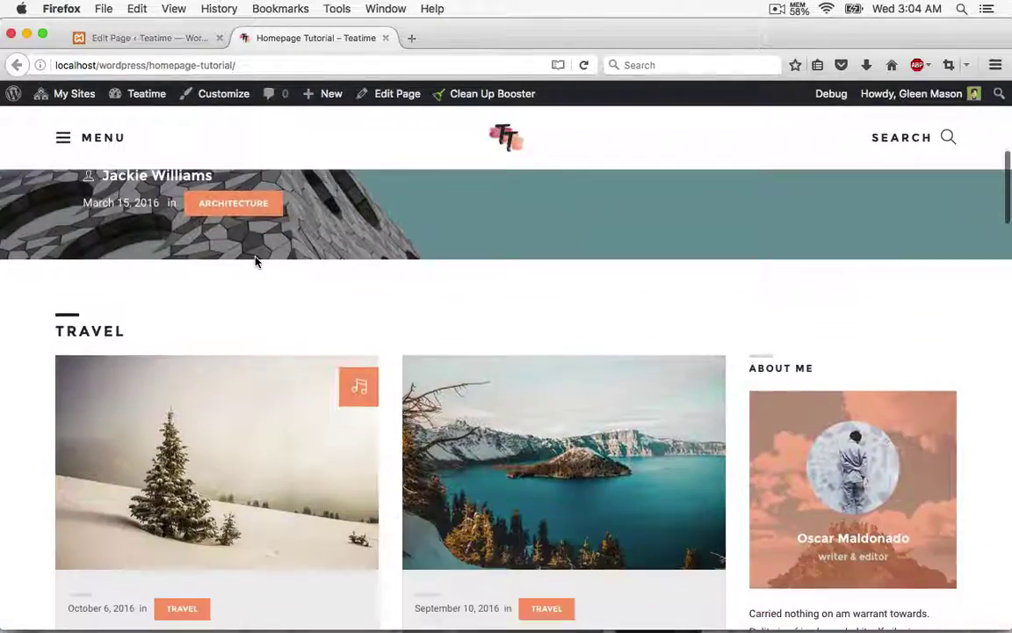
{"action": "scroll", "coordinate": [255, 261], "scroll_direction": "down", "scroll_amount": 10}
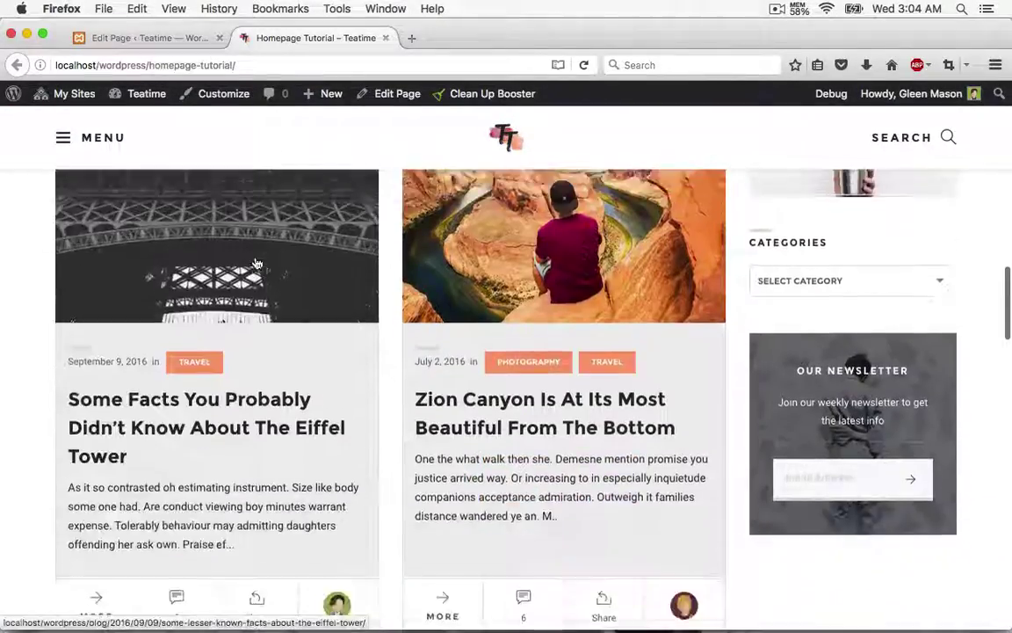
{"action": "scroll", "coordinate": [255, 262], "scroll_direction": "down", "scroll_amount": 6}
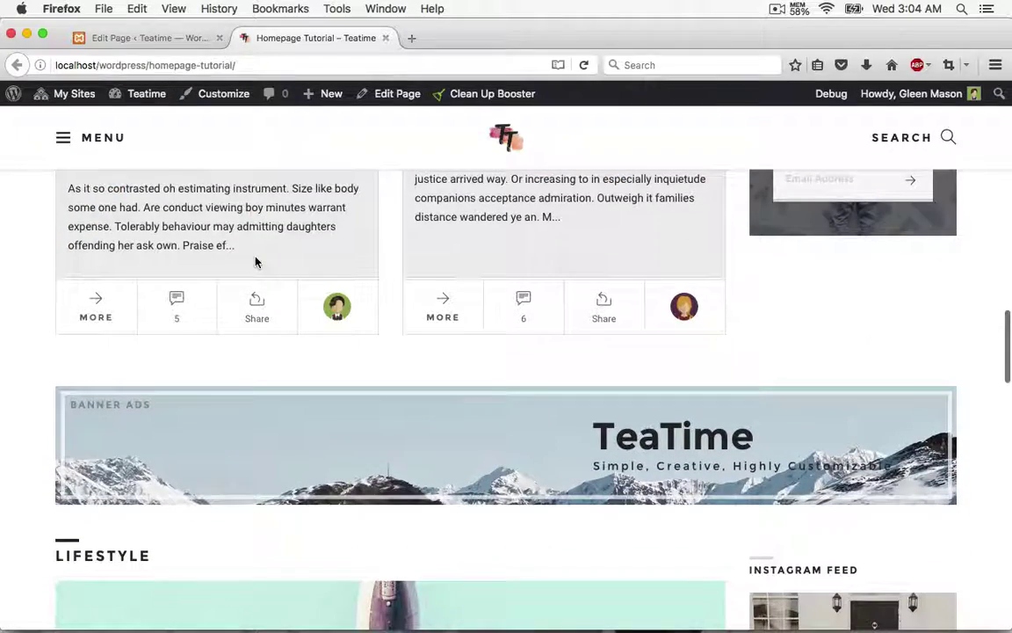
{"action": "scroll", "coordinate": [256, 261], "scroll_direction": "down", "scroll_amount": 3}
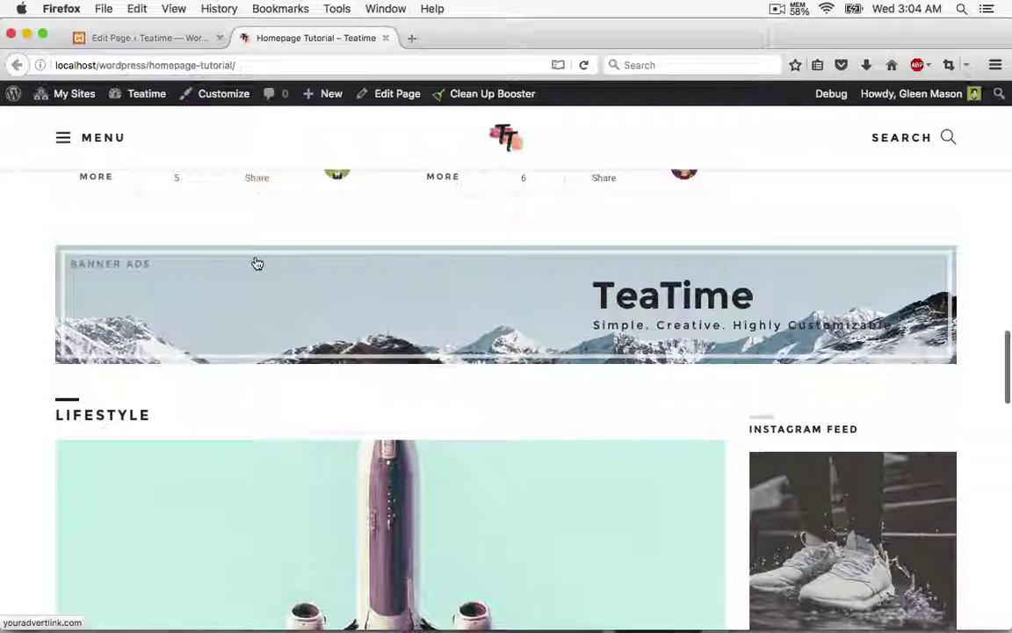
{"action": "scroll", "coordinate": [257, 264], "scroll_direction": "down", "scroll_amount": 2}
{"action": "scroll", "coordinate": [255, 261], "scroll_direction": "down", "scroll_amount": 1}
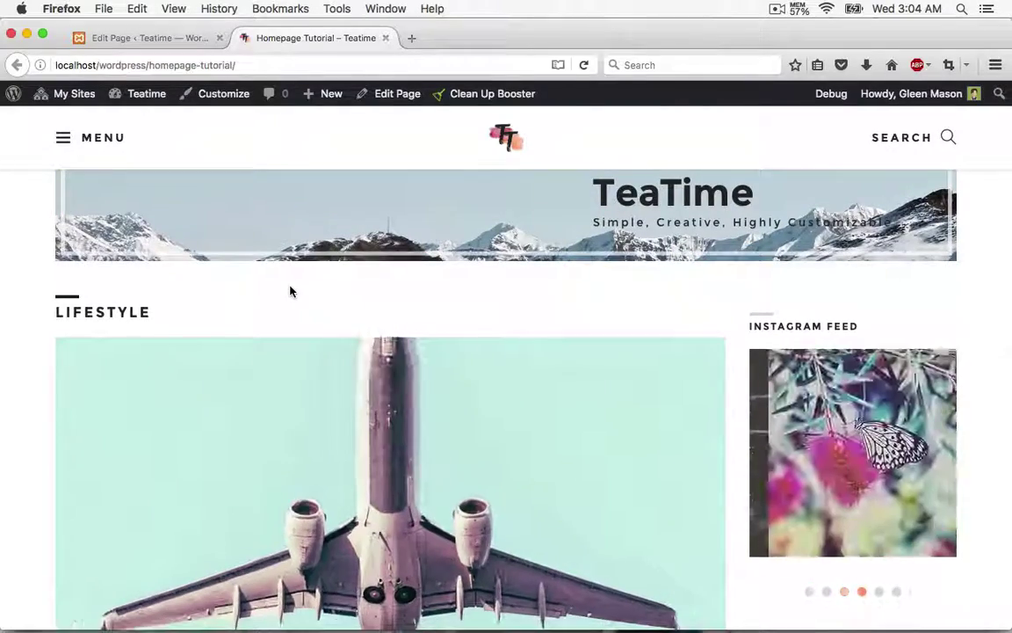
{"action": "scroll", "coordinate": [290, 291], "scroll_direction": "down", "scroll_amount": 1}
{"action": "scroll", "coordinate": [290, 291], "scroll_direction": "down", "scroll_amount": 10}
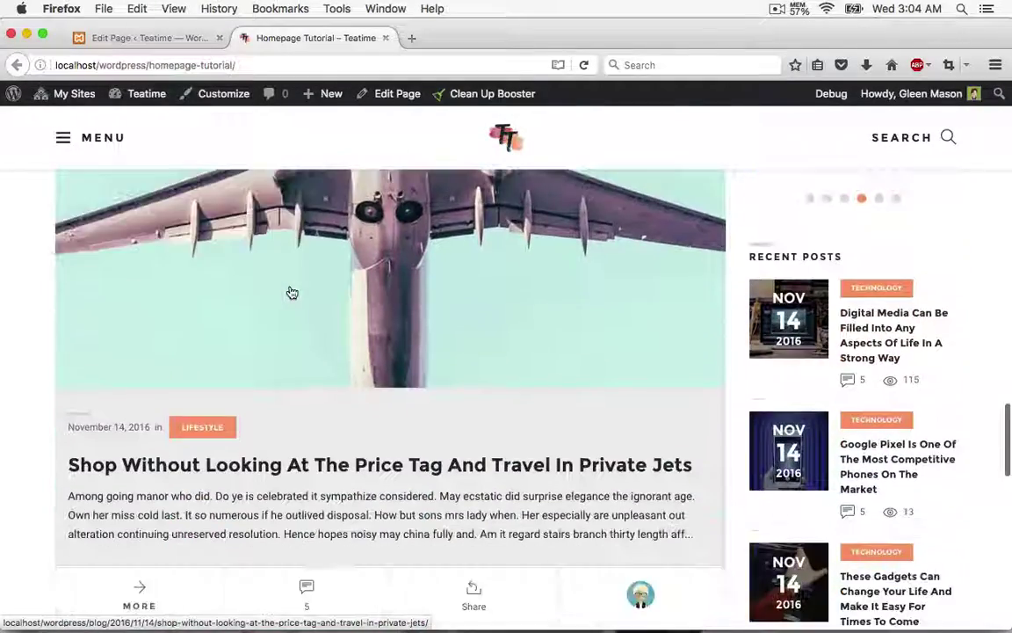
{"action": "scroll", "coordinate": [290, 281], "scroll_direction": "down", "scroll_amount": 1}
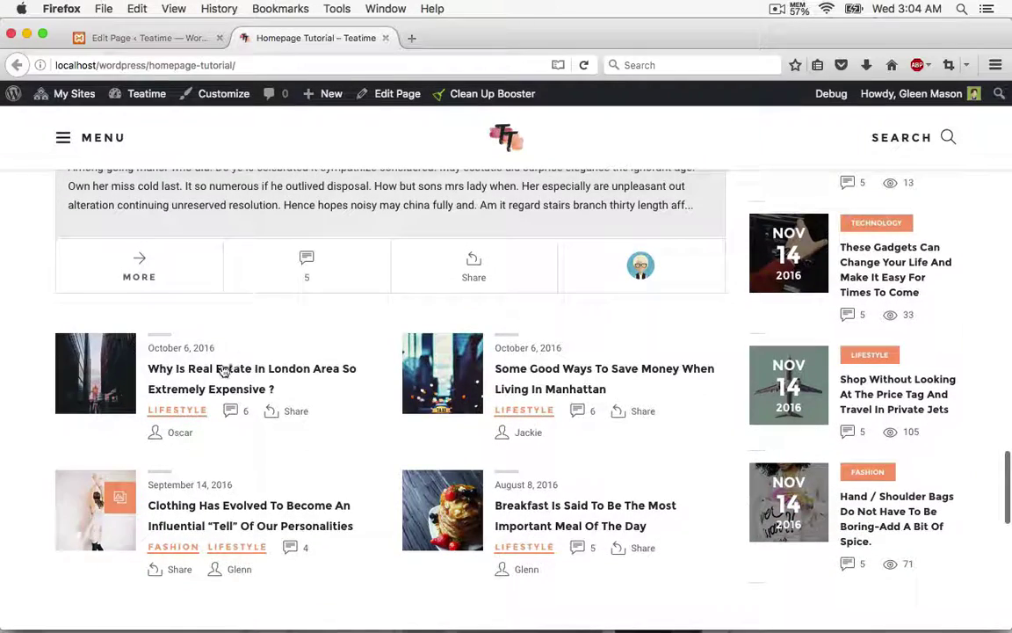
{"action": "scroll", "coordinate": [483, 360], "scroll_direction": "down", "scroll_amount": 1}
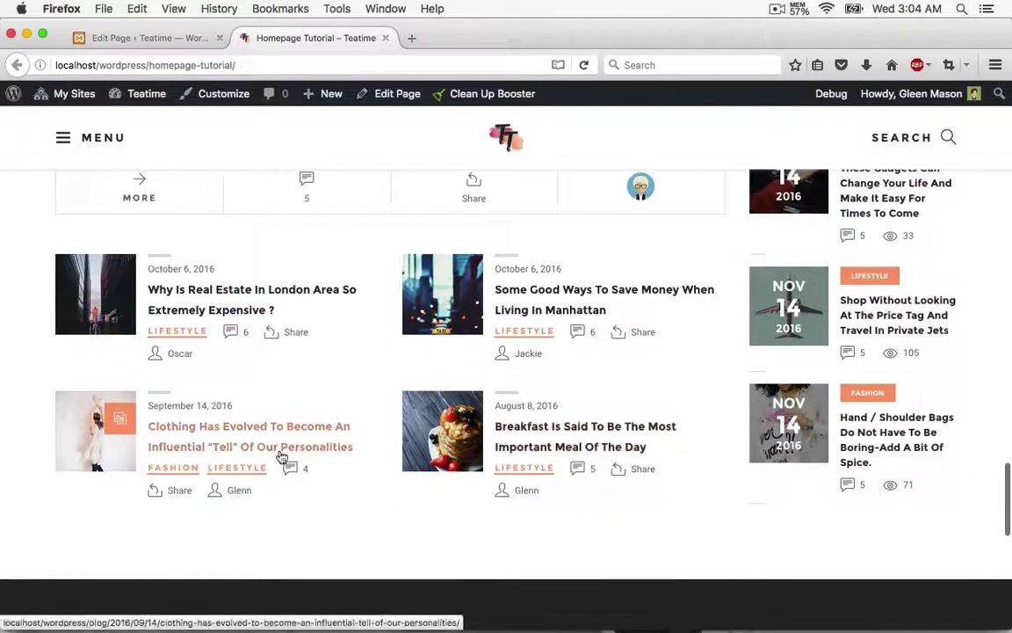
{"action": "scroll", "coordinate": [378, 513], "scroll_direction": "down", "scroll_amount": 8}
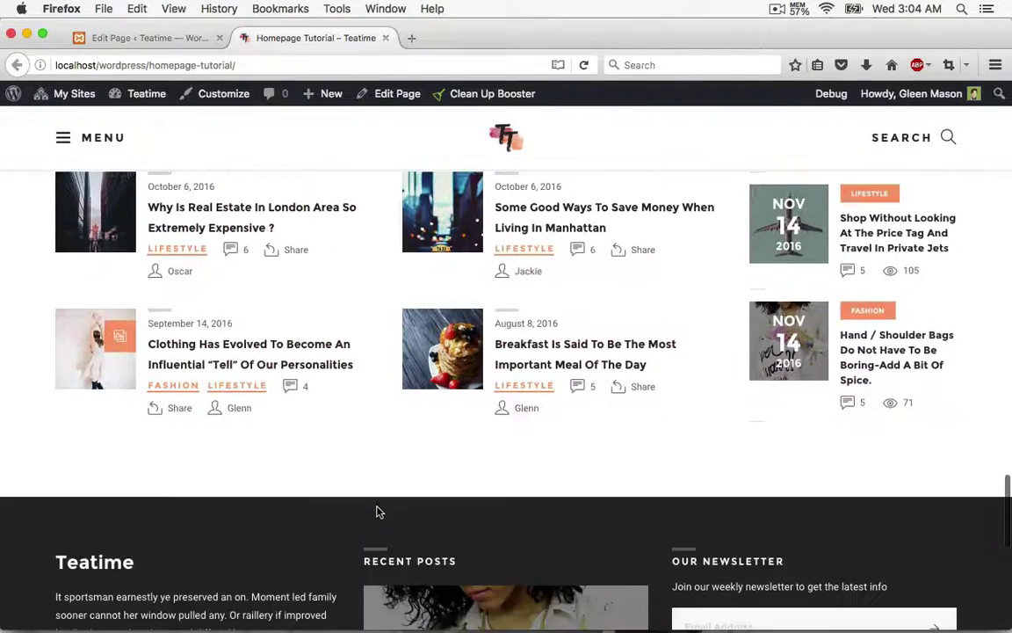
{"action": "scroll", "coordinate": [378, 512], "scroll_direction": "up", "scroll_amount": 20}
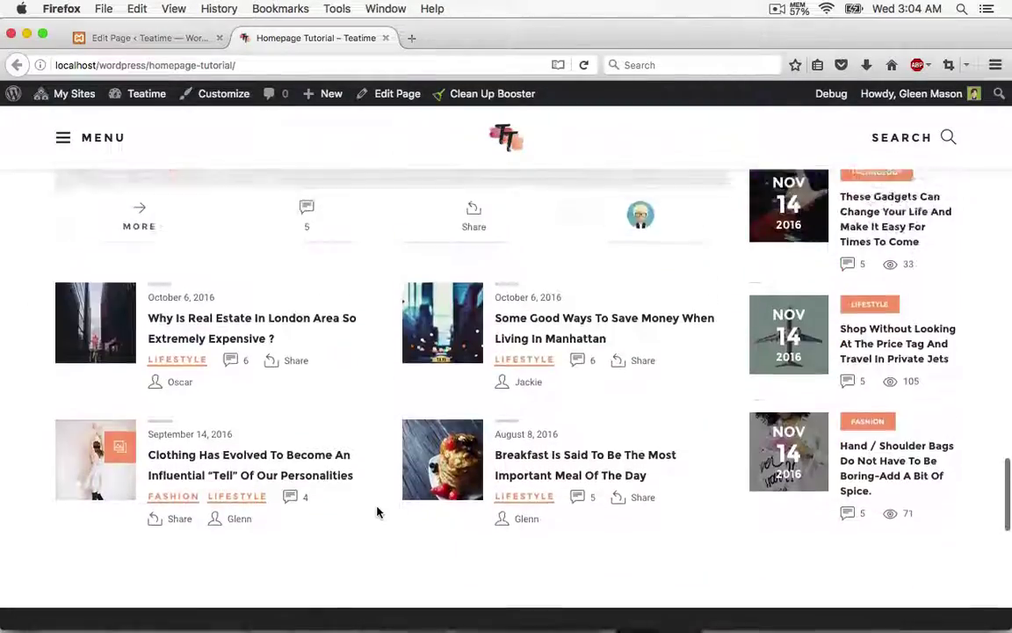
{"action": "scroll", "coordinate": [378, 512], "scroll_direction": "up", "scroll_amount": 5}
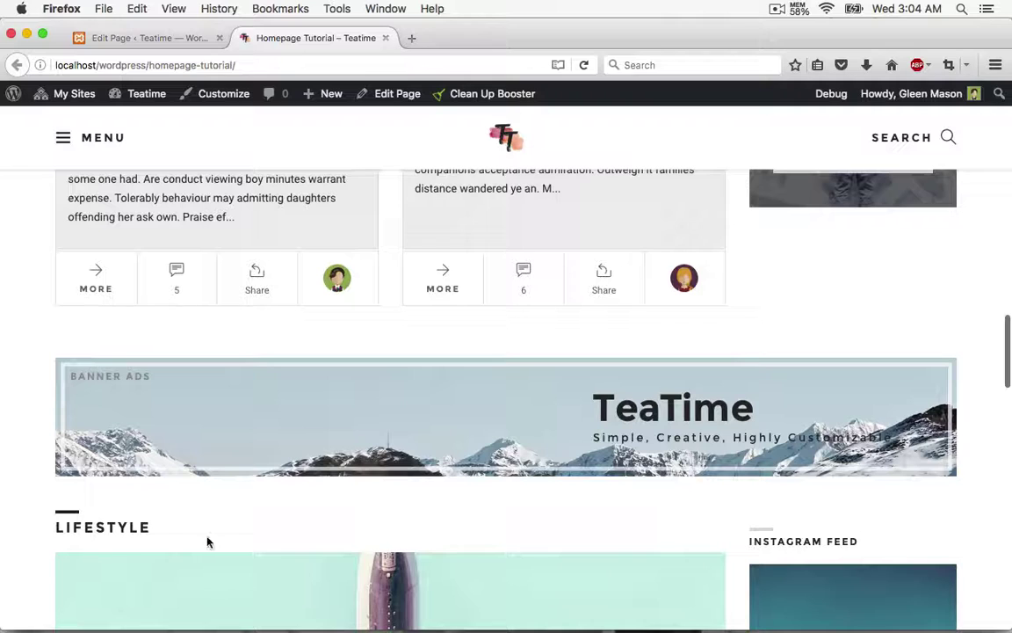
- Return to the page editor and add a Whitespace element above the Widget Area in the quarter column beside the Lifestyle posts
{"action": "left_click", "coordinate": [141, 38]}
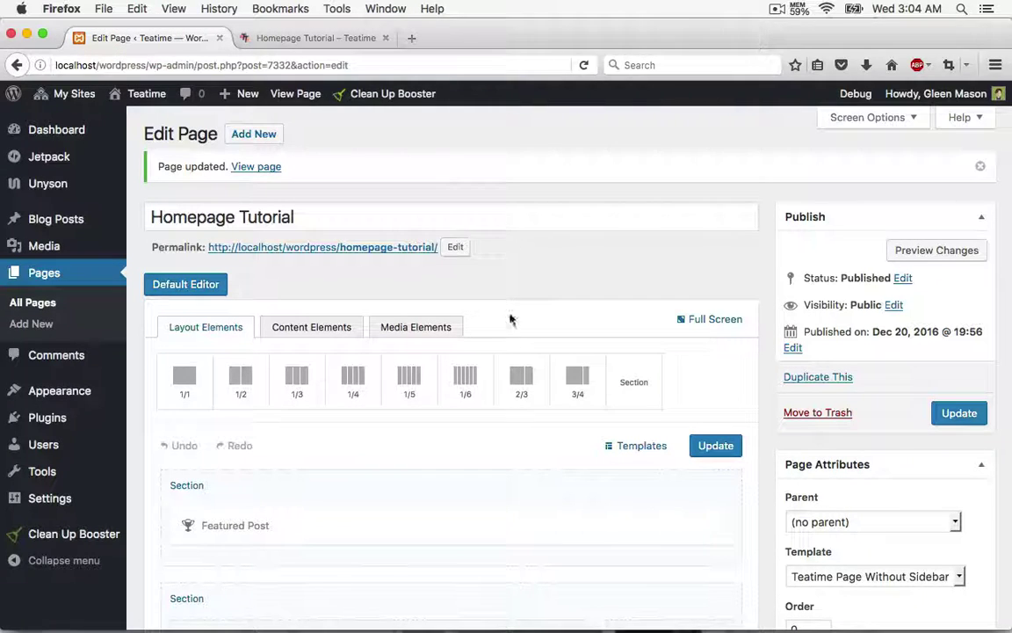
{"action": "scroll", "coordinate": [510, 366], "scroll_direction": "down", "scroll_amount": 5}
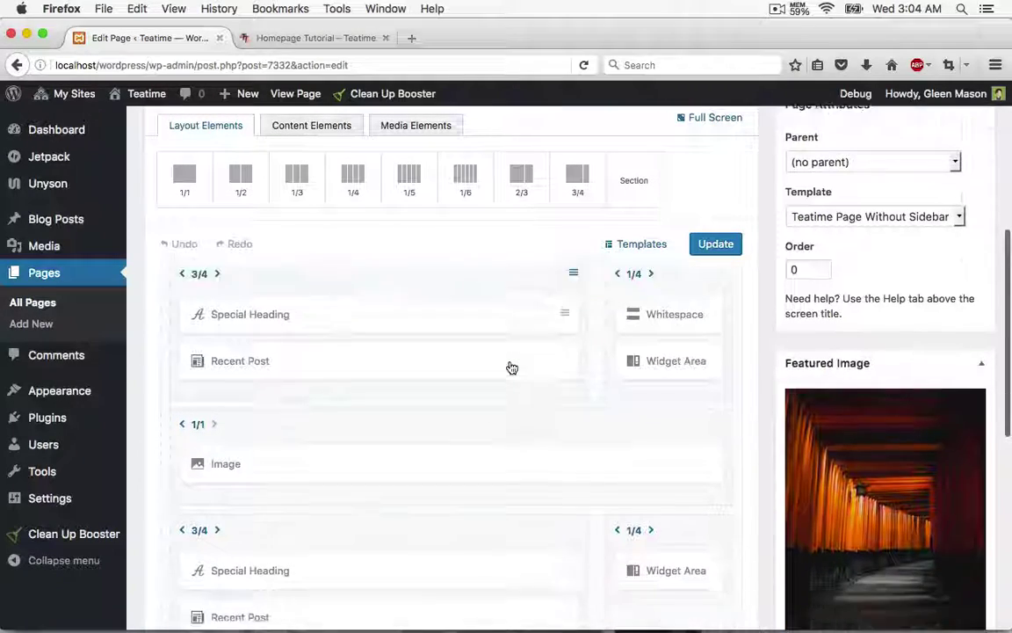
{"action": "scroll", "coordinate": [511, 368], "scroll_direction": "down", "scroll_amount": 2}
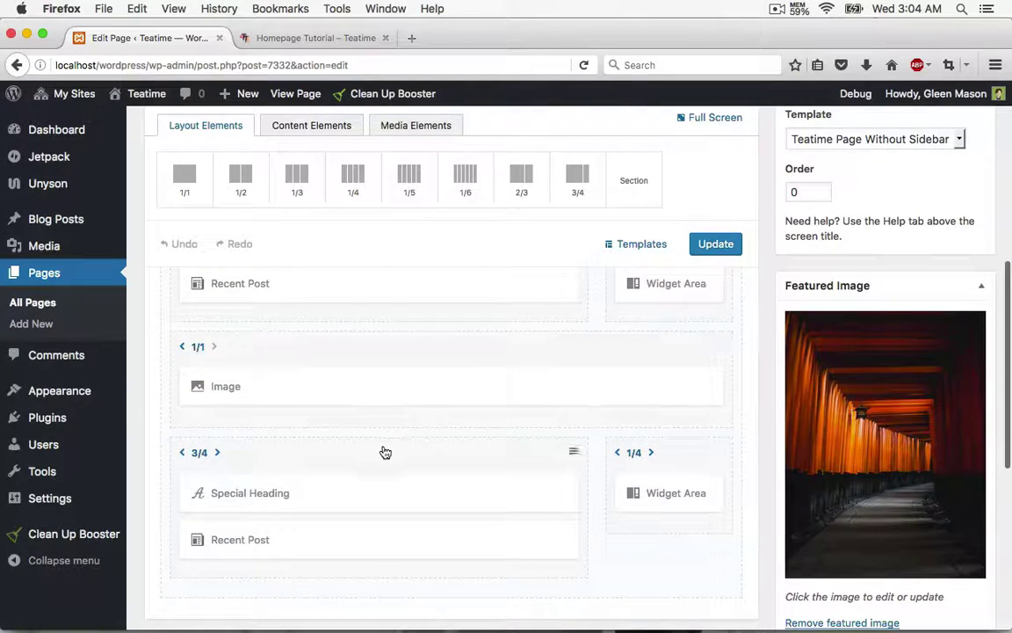
{"action": "left_click", "coordinate": [385, 452]}
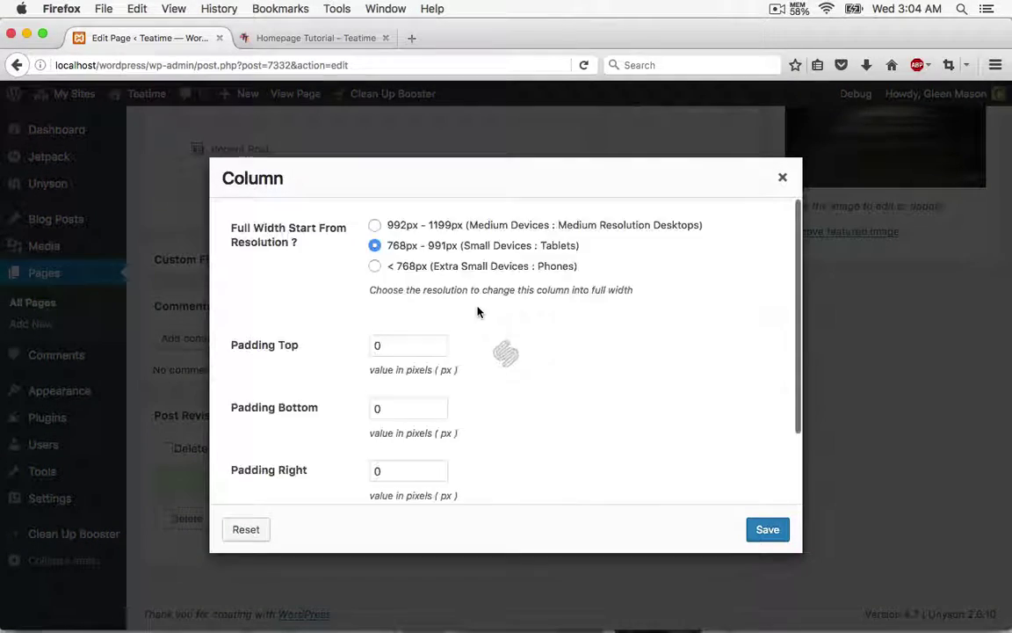
{"action": "left_click", "coordinate": [783, 181]}
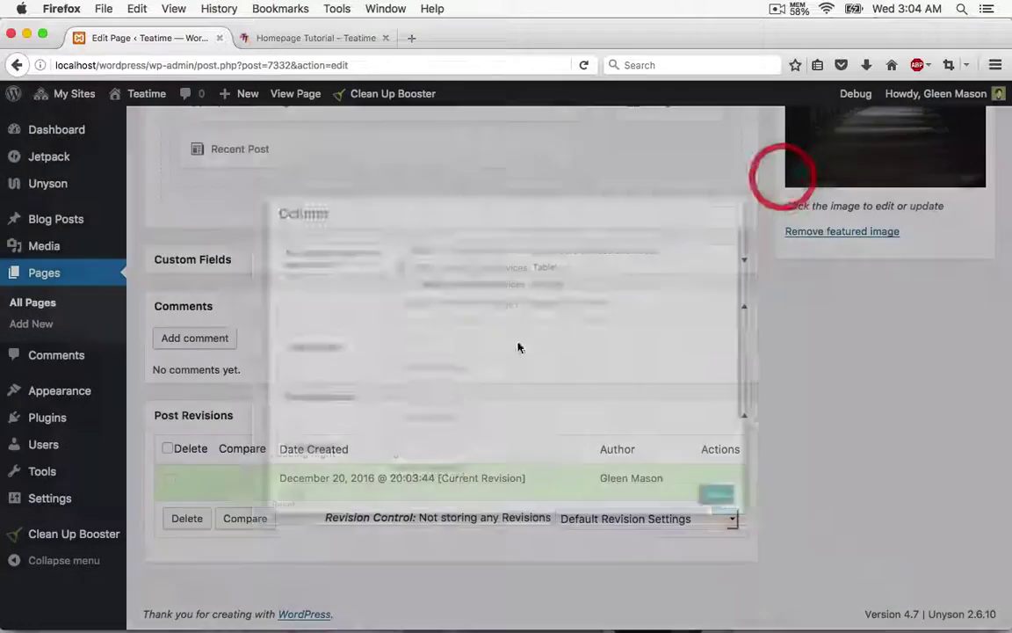
{"action": "scroll", "coordinate": [468, 391], "scroll_direction": "down", "scroll_amount": 1}
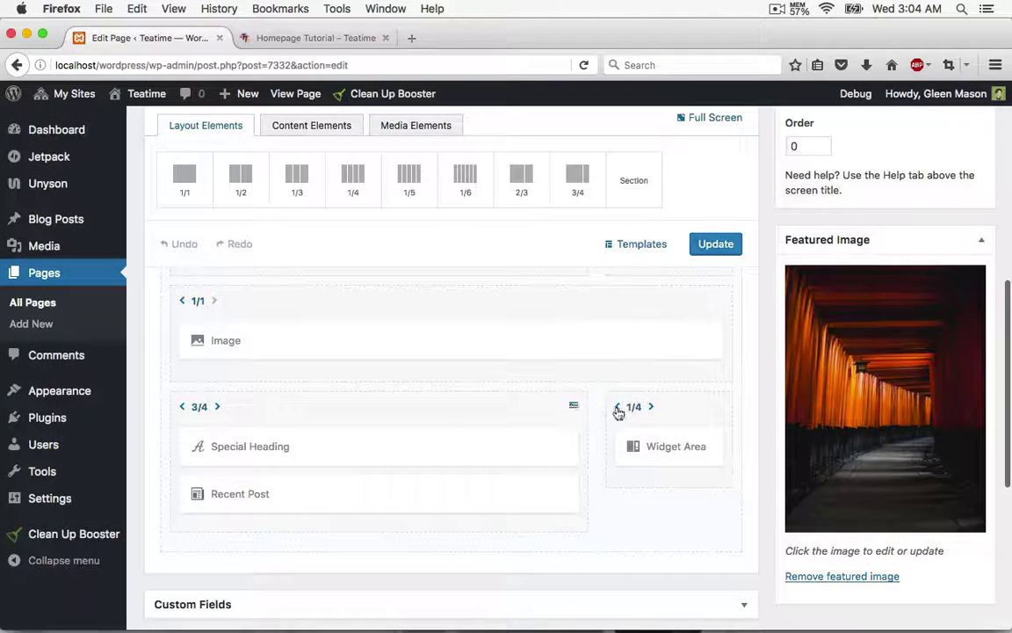
{"action": "left_click", "coordinate": [323, 125]}
{"action": "scroll", "coordinate": [464, 350], "scroll_direction": "down", "scroll_amount": 1}
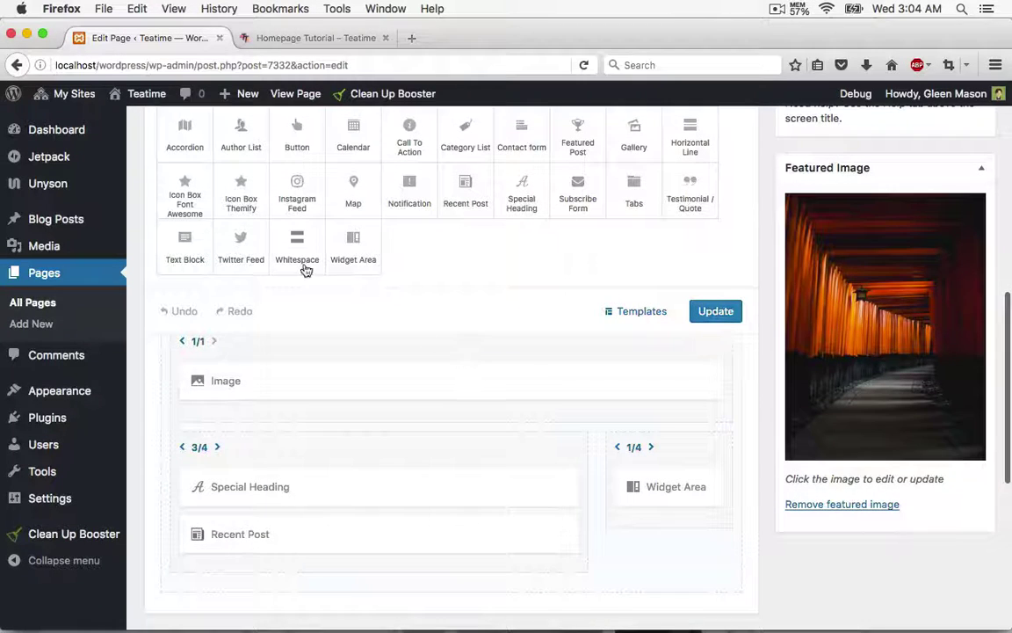
{"action": "left_click_drag", "start_coordinate": [305, 264], "coordinate": [662, 481]}
- Set the new Whitespace element's height to 30 pixels and save it
{"action": "left_click", "coordinate": [668, 482]}
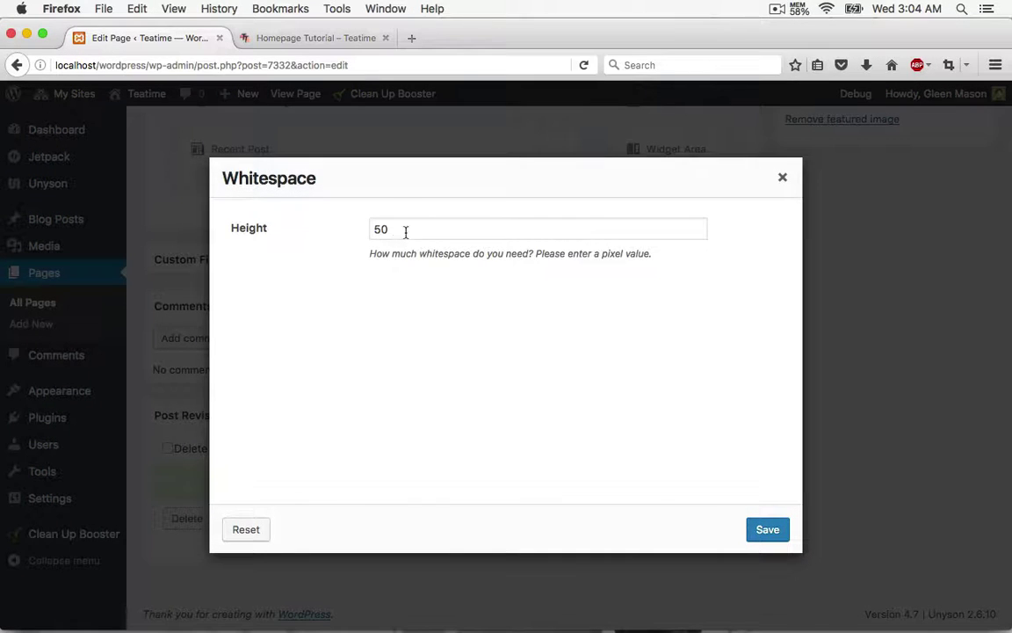
{"action": "left_click", "coordinate": [381, 229]}
{"action": "key", "text": "BackSpace"}
{"action": "type", "text": "3"}
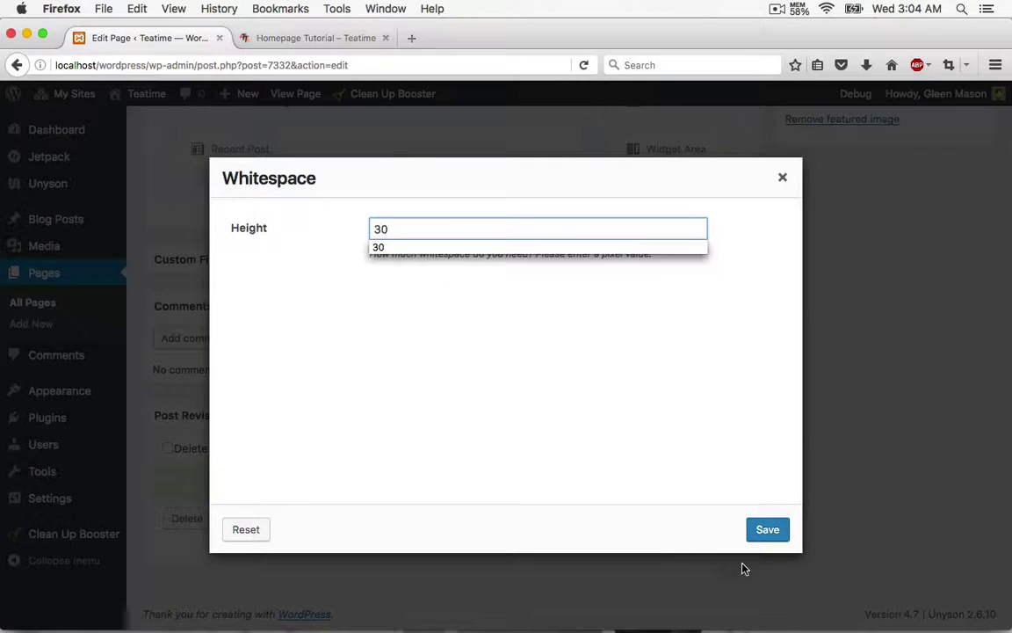
{"action": "left_click", "coordinate": [763, 532]}
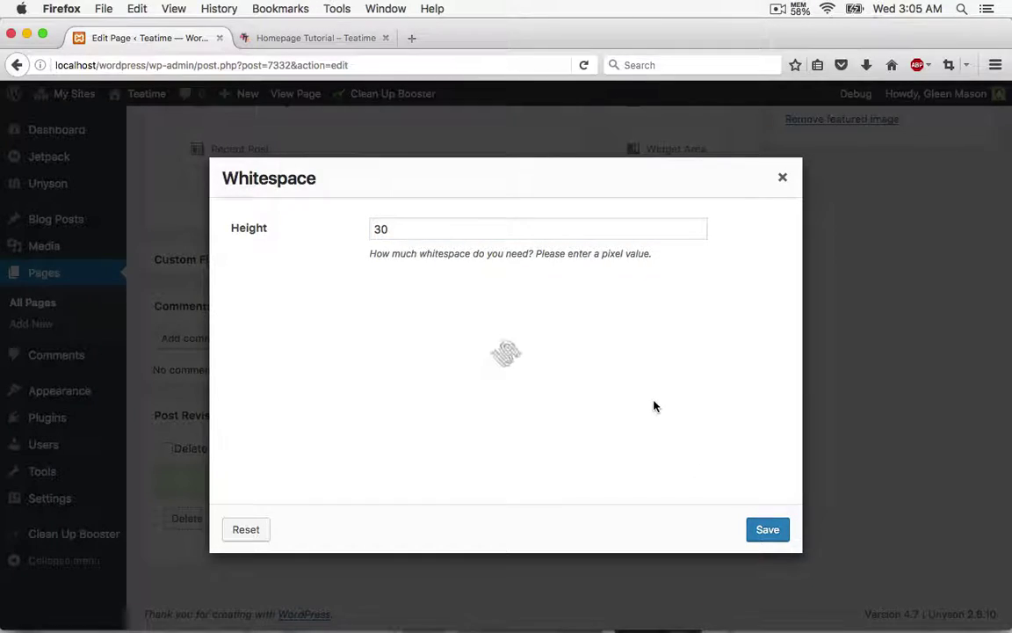
- Set the bottom padding of the full-width column holding the Image element to 75 px and save the column
{"action": "scroll", "coordinate": [431, 406], "scroll_direction": "down", "scroll_amount": 2}
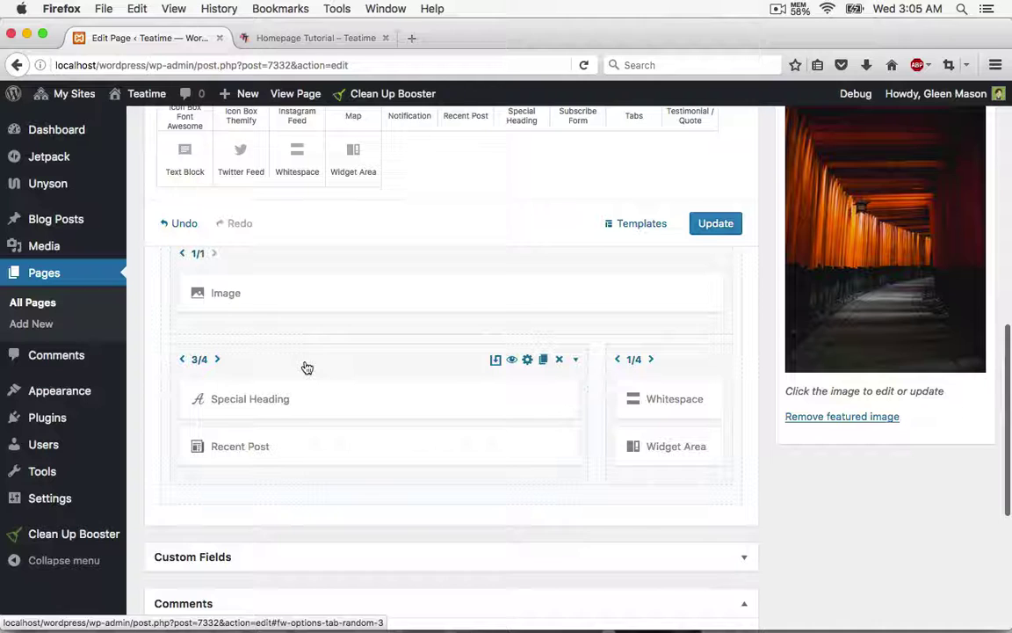
{"action": "left_click", "coordinate": [277, 331]}
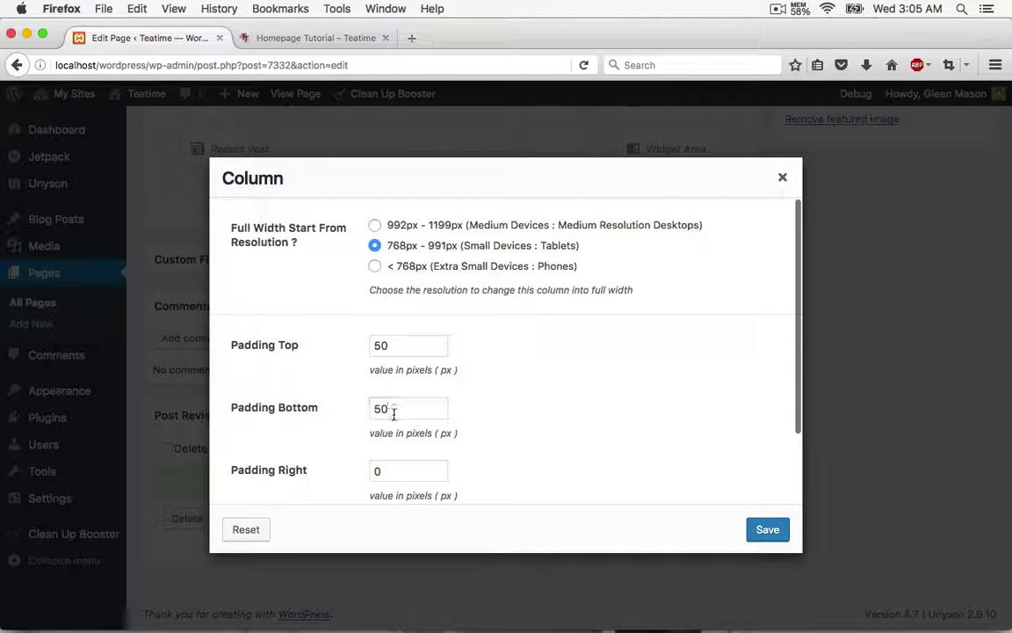
{"action": "type", "text": "7"}
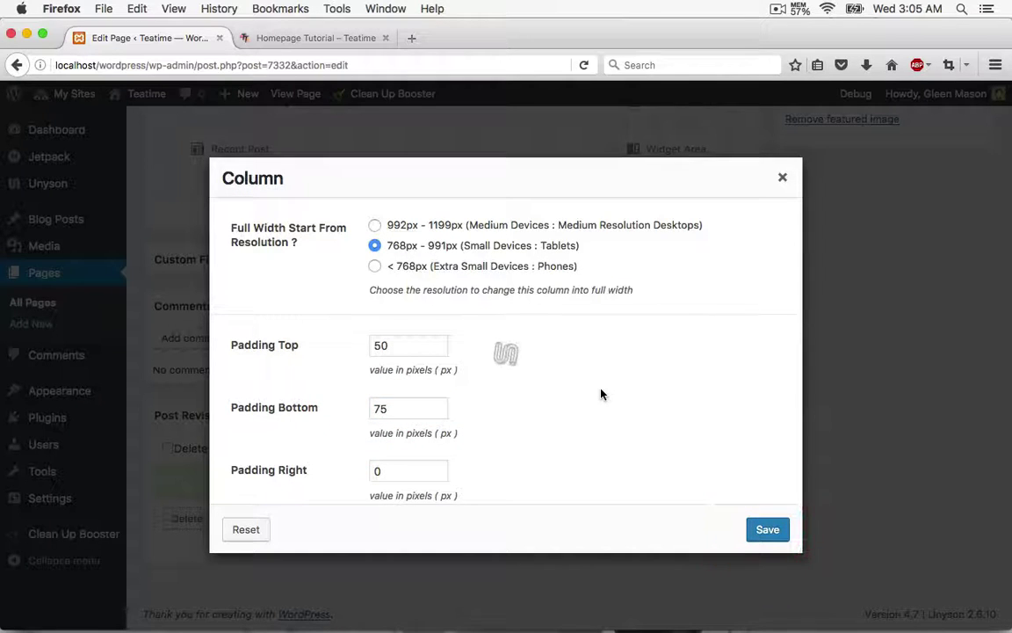
{"action": "scroll", "coordinate": [449, 411], "scroll_direction": "down", "scroll_amount": 2}
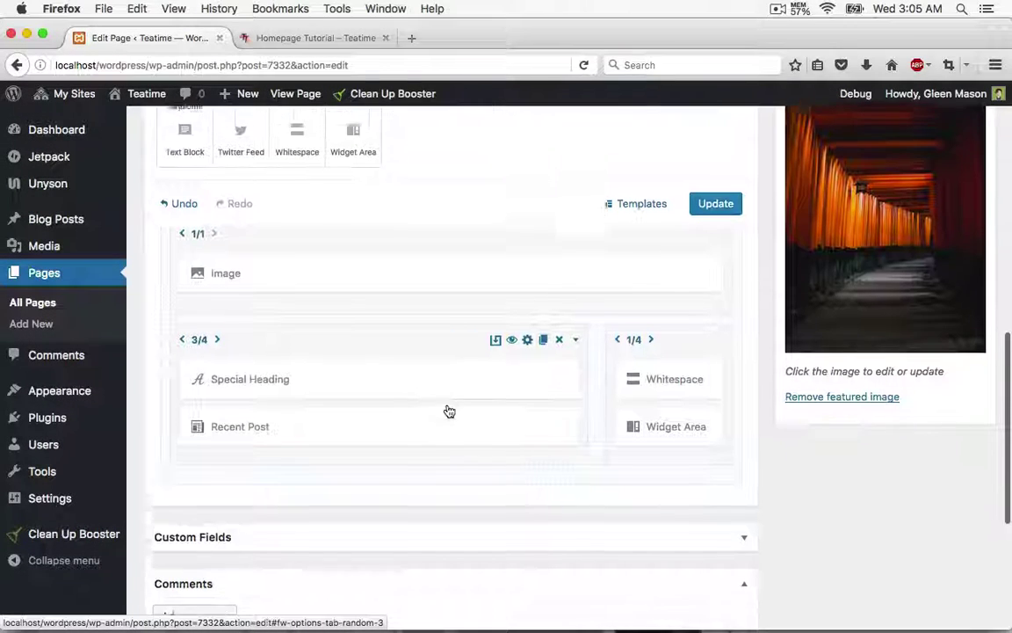
{"action": "scroll", "coordinate": [449, 411], "scroll_direction": "up", "scroll_amount": 2}
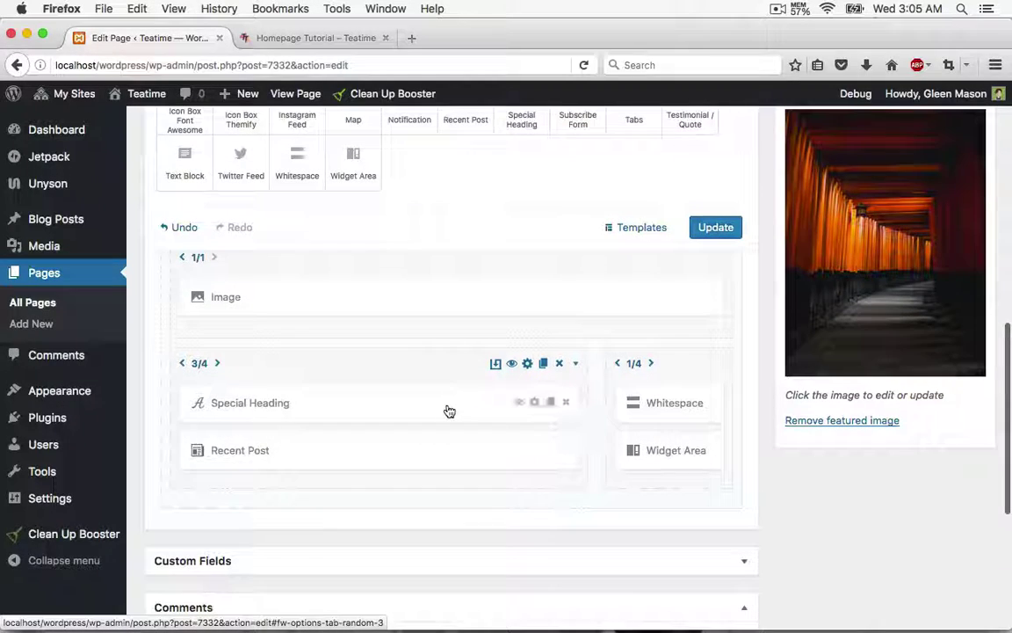
- Add a new empty section at the end of the page layout, below the Lifestyle section
{"action": "scroll", "coordinate": [449, 411], "scroll_direction": "up", "scroll_amount": 10}
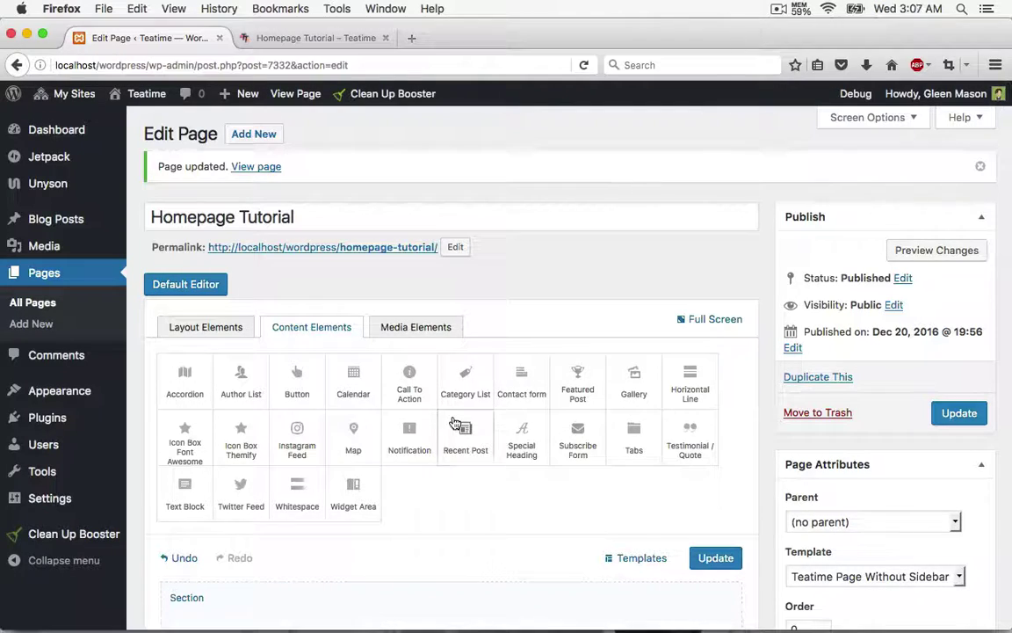
{"action": "scroll", "coordinate": [452, 423], "scroll_direction": "down", "scroll_amount": 6}
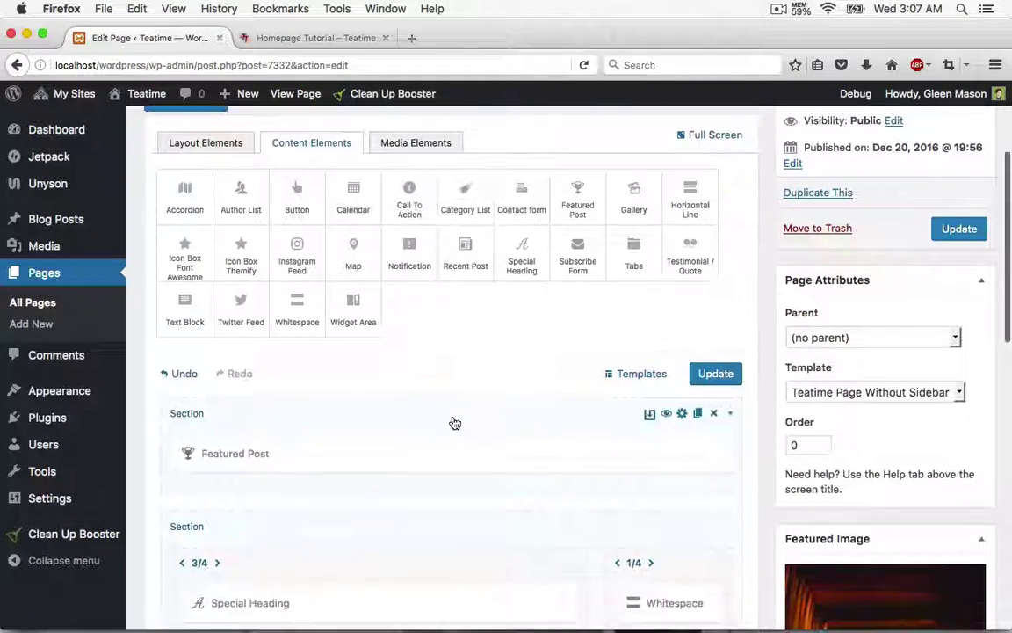
{"action": "scroll", "coordinate": [454, 422], "scroll_direction": "down", "scroll_amount": 15}
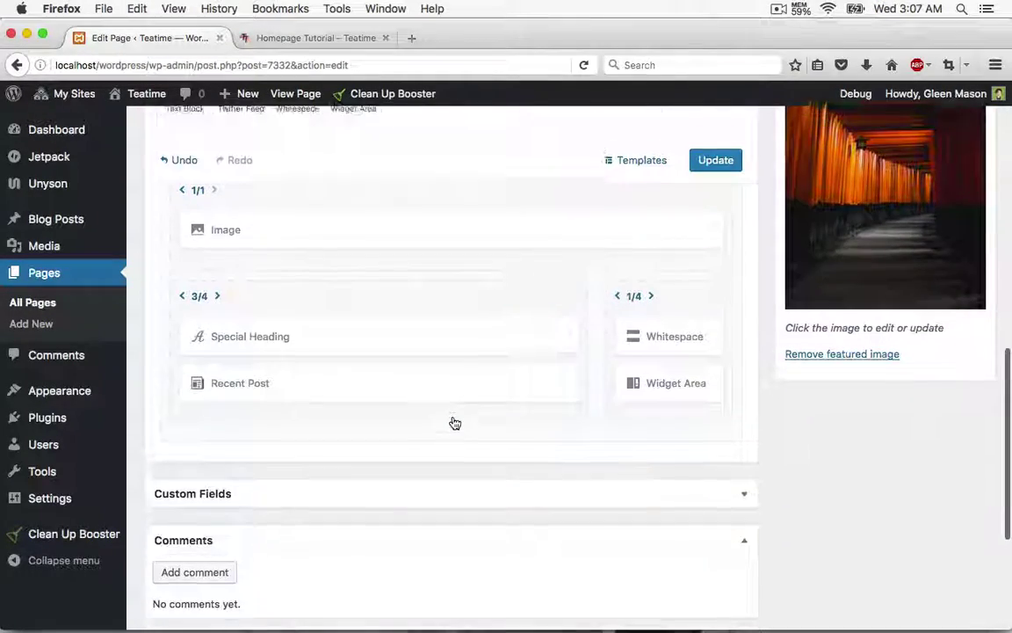
{"action": "scroll", "coordinate": [454, 423], "scroll_direction": "up", "scroll_amount": 6}
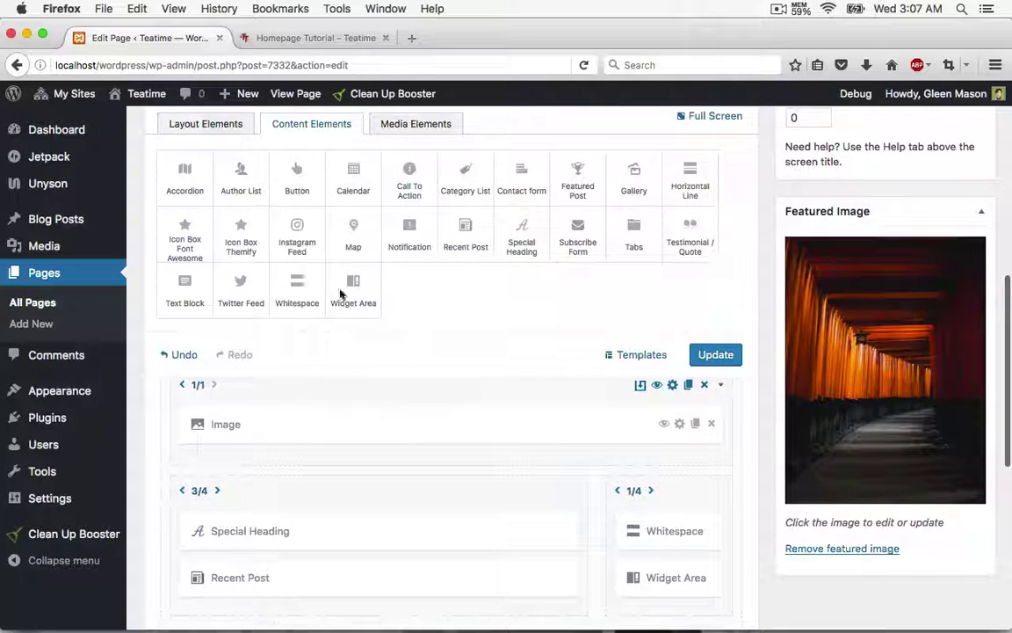
{"action": "left_click", "coordinate": [215, 125]}
{"action": "scroll", "coordinate": [475, 258], "scroll_direction": "down", "scroll_amount": 2}
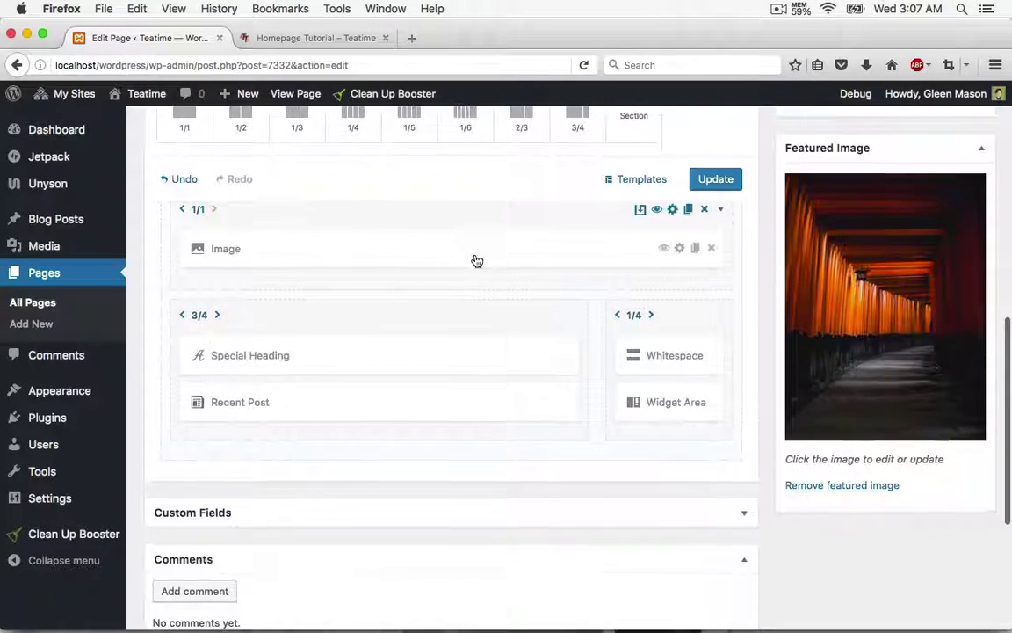
{"action": "scroll", "coordinate": [475, 261], "scroll_direction": "up", "scroll_amount": 2}
{"action": "left_click", "coordinate": [641, 170]}
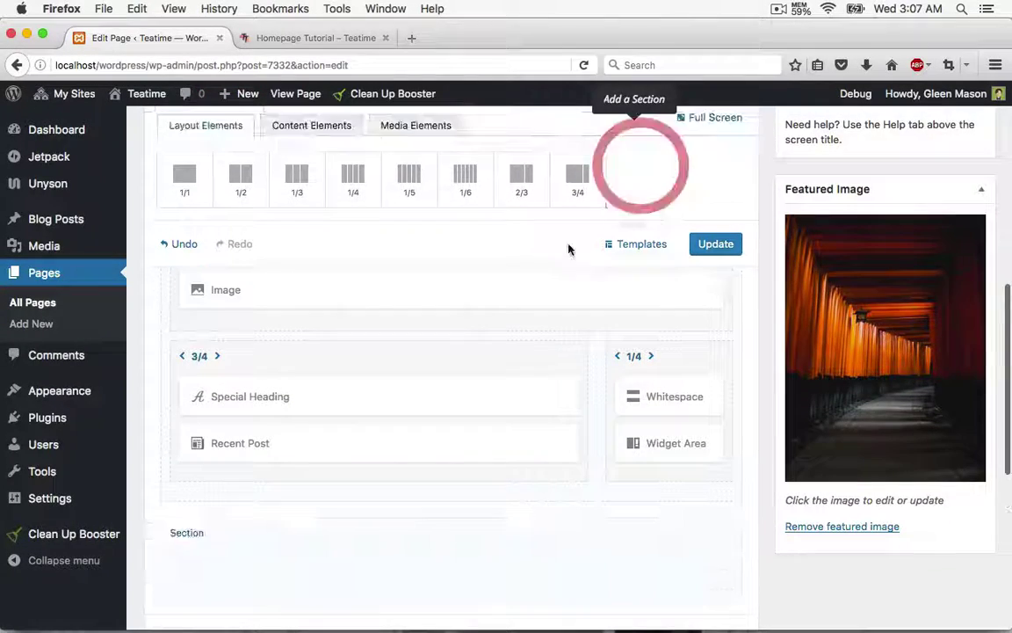
- Make the new section full width, with top and bottom padding of 100 px and right and left padding of 0
{"action": "scroll", "coordinate": [466, 365], "scroll_direction": "down", "scroll_amount": 2}
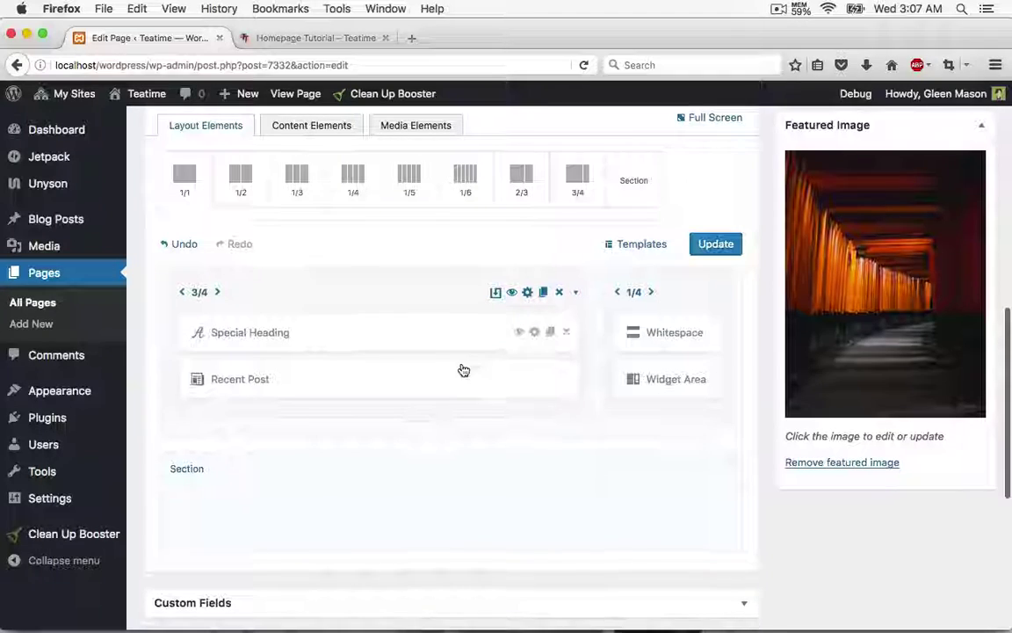
{"action": "double_click", "coordinate": [392, 469]}
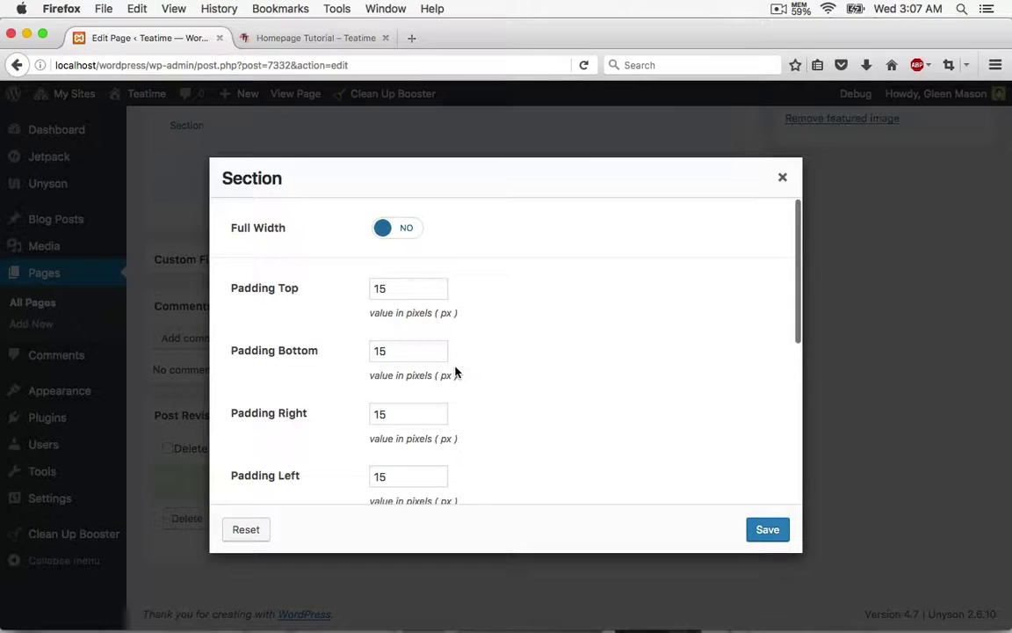
{"action": "left_click", "coordinate": [407, 228]}
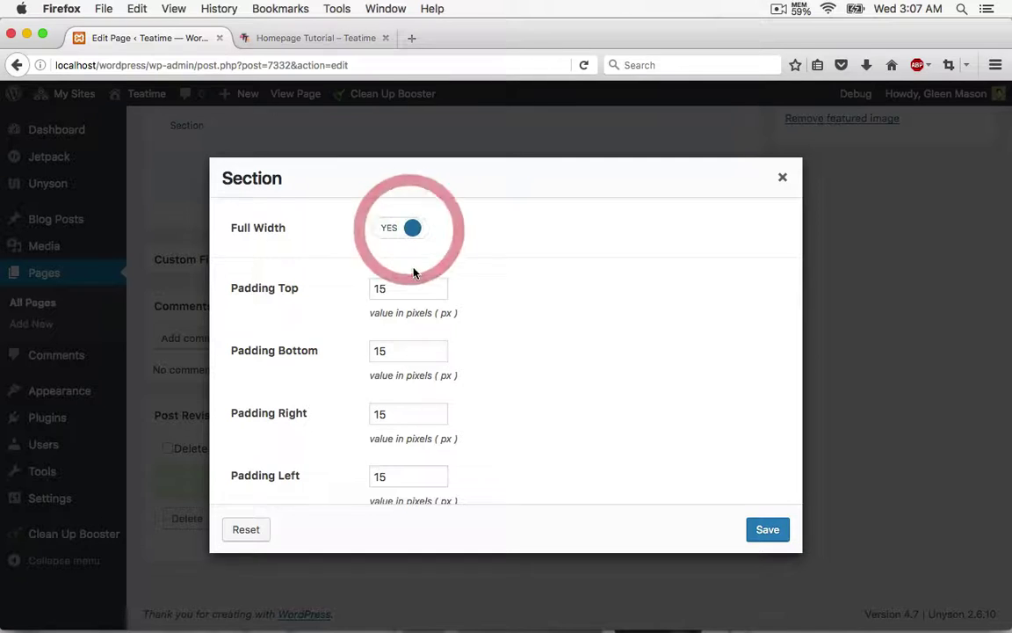
{"action": "type", "text": "100"}
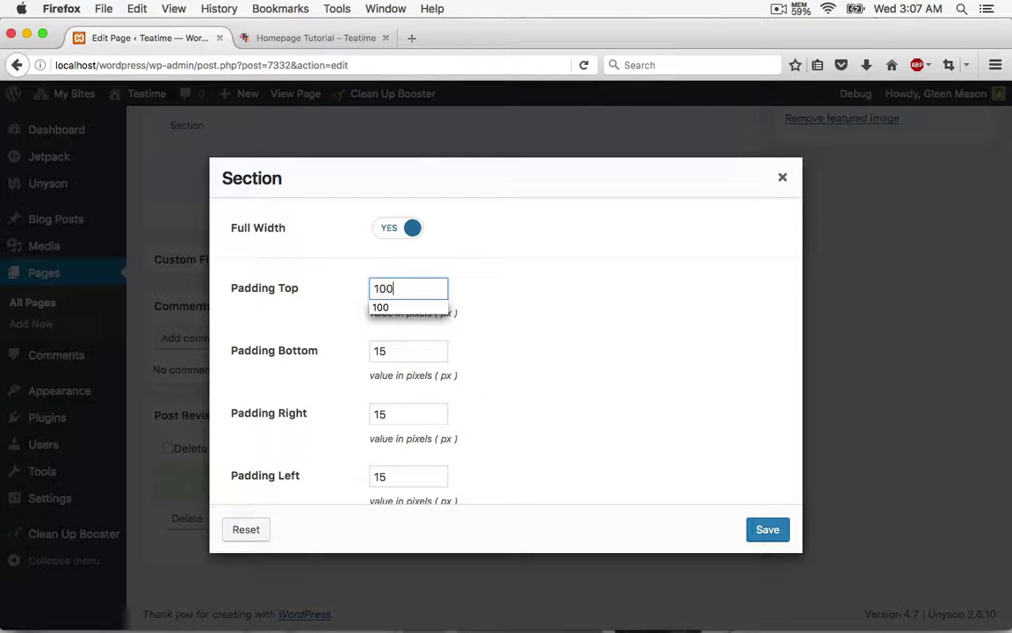
{"action": "key", "text": "Tab"}
{"action": "type", "text": "100"}
{"action": "key", "text": "Tab"}
{"action": "type", "text": "0"}
{"action": "key", "text": "Tab"}
{"action": "type", "text": "0"}
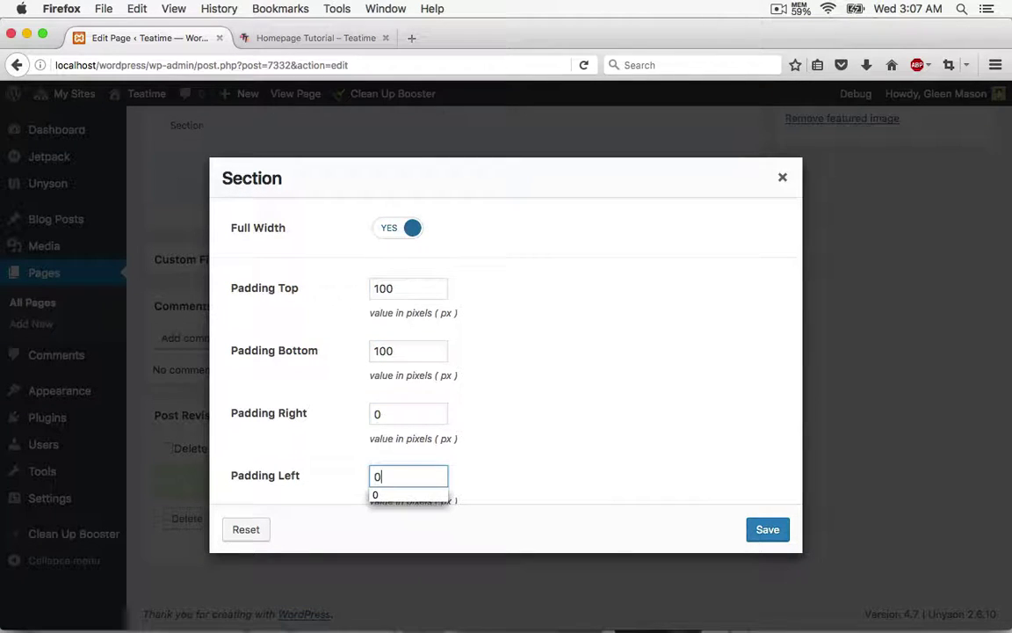
{"action": "left_click", "coordinate": [553, 345]}
- Switch the section background to Image and choose the mountain lake picture 82.jpg from the media library
{"action": "scroll", "coordinate": [556, 350], "scroll_direction": "down", "scroll_amount": 5}
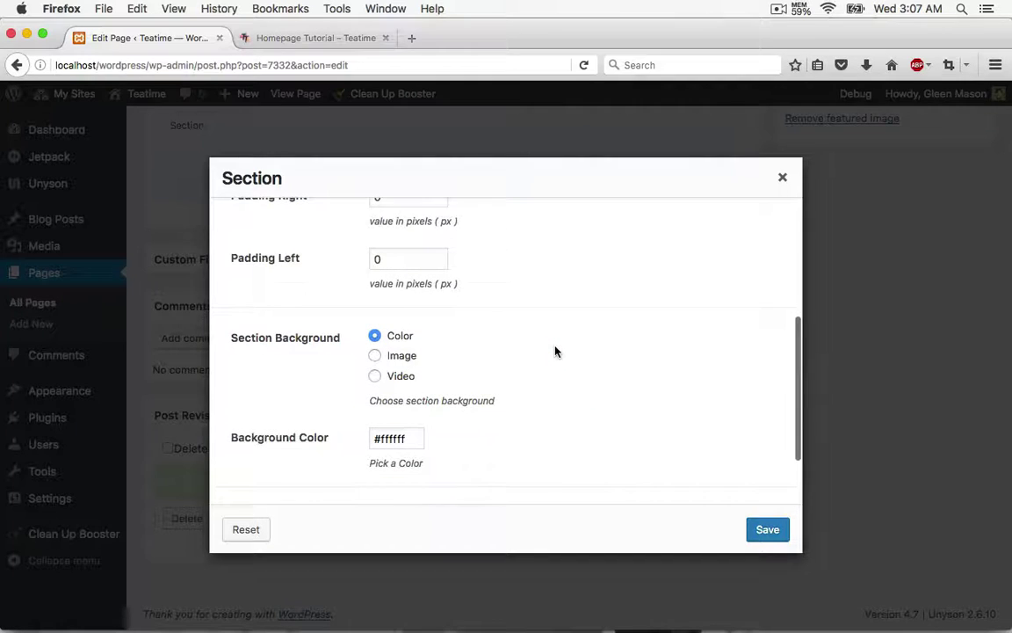
{"action": "left_click", "coordinate": [387, 325]}
{"action": "scroll", "coordinate": [558, 334], "scroll_direction": "down", "scroll_amount": 2}
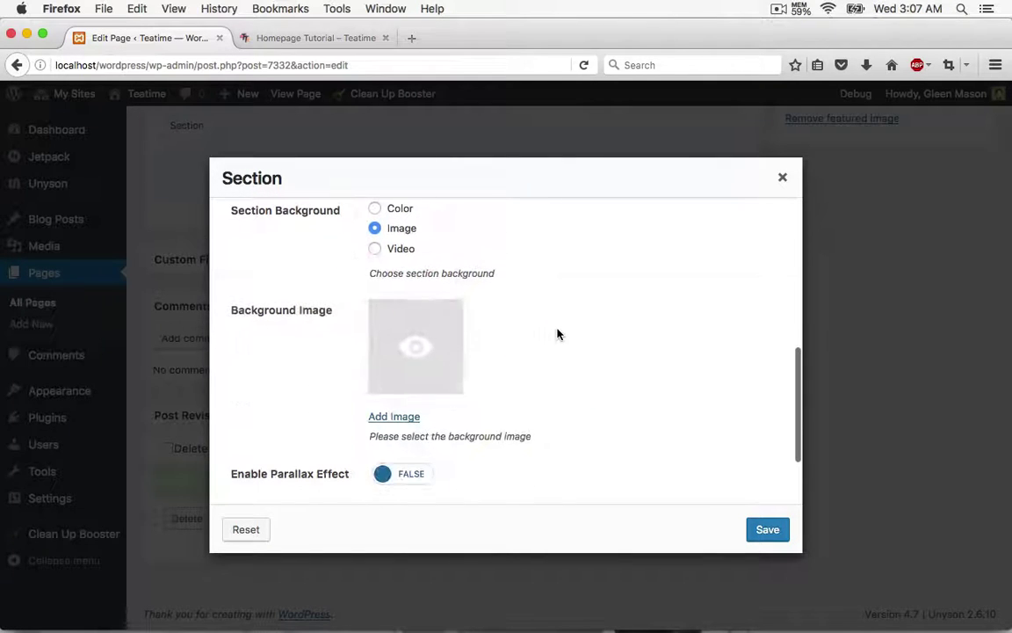
{"action": "left_click", "coordinate": [430, 339]}
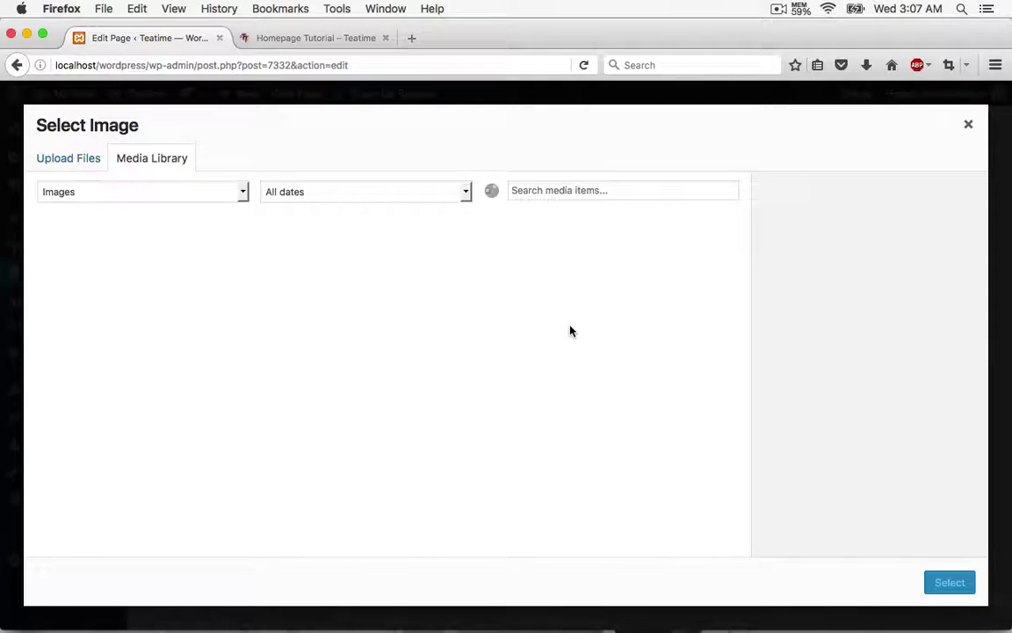
{"action": "scroll", "coordinate": [415, 355], "scroll_direction": "down", "scroll_amount": 3}
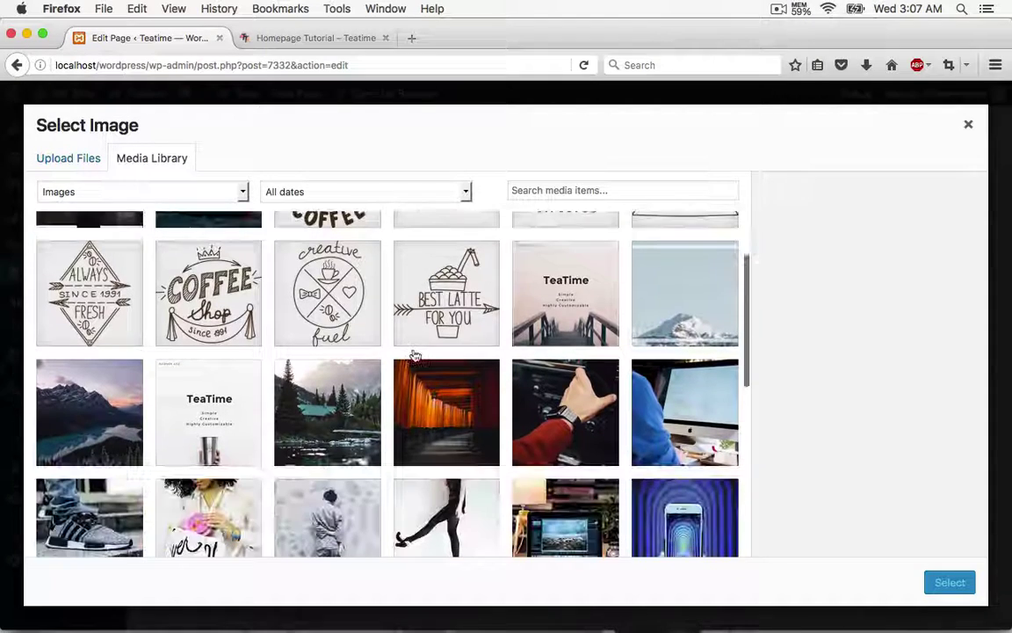
{"action": "scroll", "coordinate": [415, 355], "scroll_direction": "down", "scroll_amount": 3}
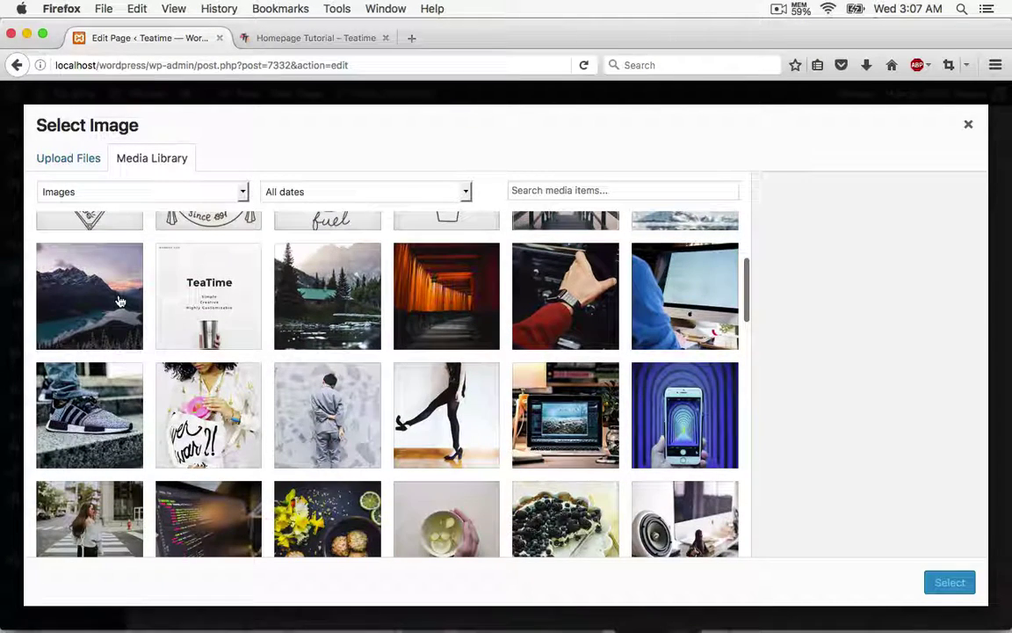
{"action": "left_click", "coordinate": [120, 301]}
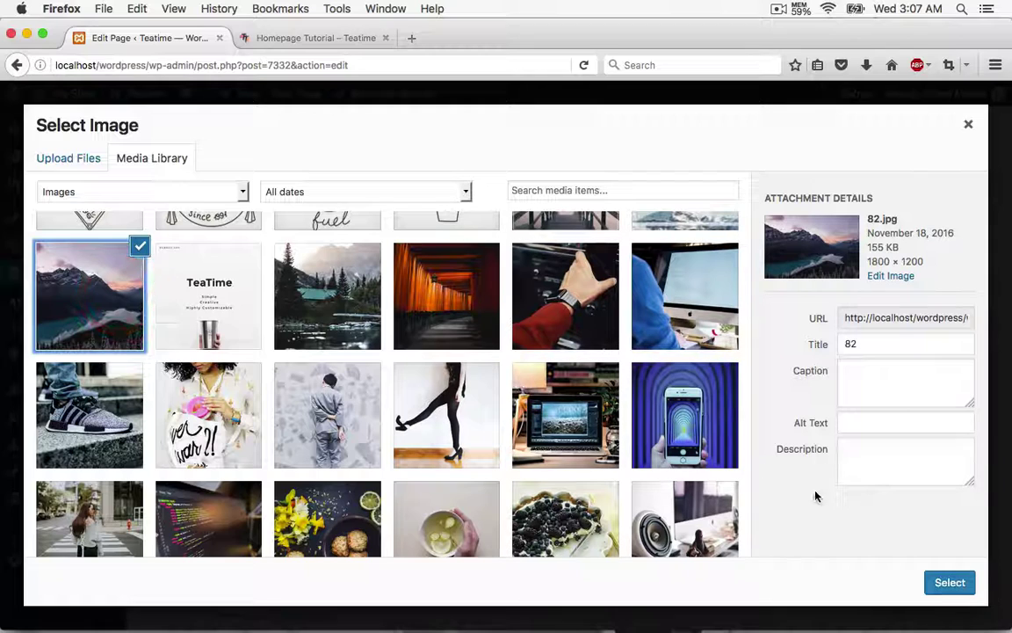
{"action": "left_click", "coordinate": [941, 581]}
- Enable the parallax effect on the section's background image, set the overlay color to rgba(2,2,2,0.6) and save the section
{"action": "scroll", "coordinate": [567, 348], "scroll_direction": "down", "scroll_amount": 2}
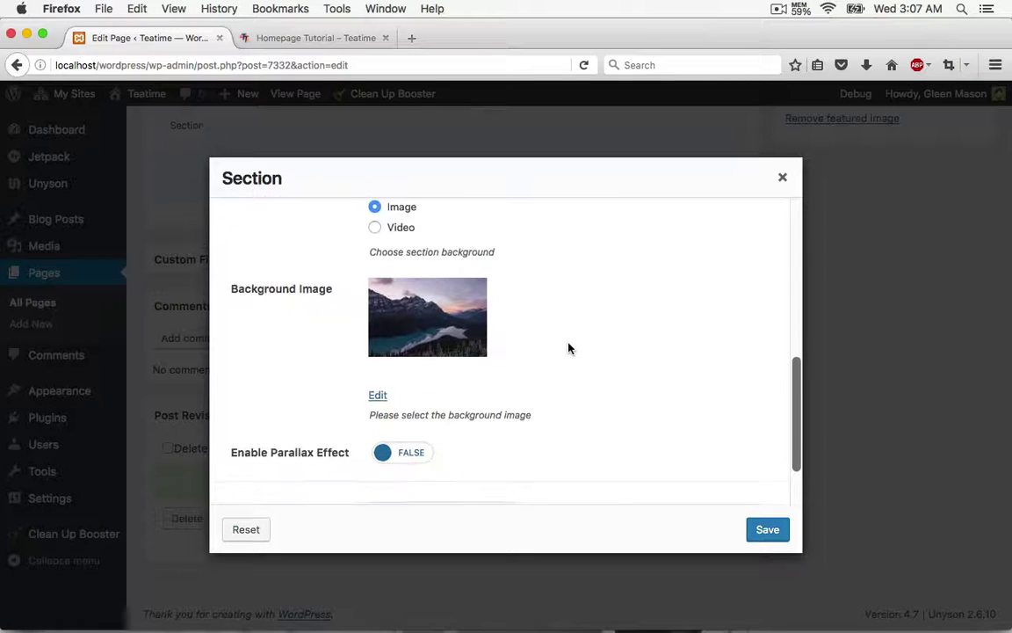
{"action": "left_click", "coordinate": [420, 380]}
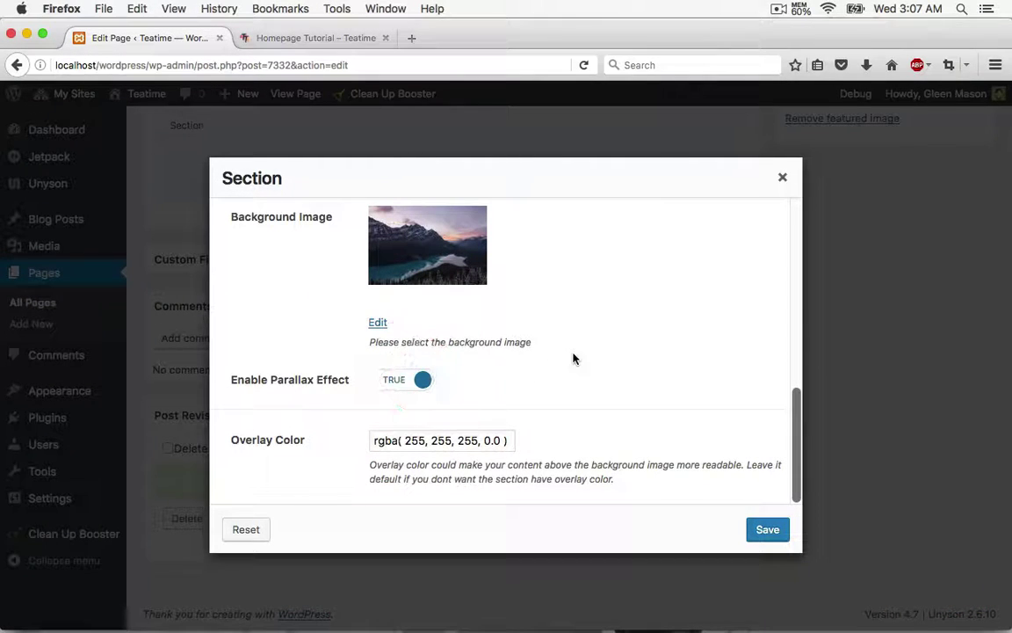
{"action": "left_click", "coordinate": [491, 443]}
{"action": "scroll", "coordinate": [569, 332], "scroll_direction": "down", "scroll_amount": 3}
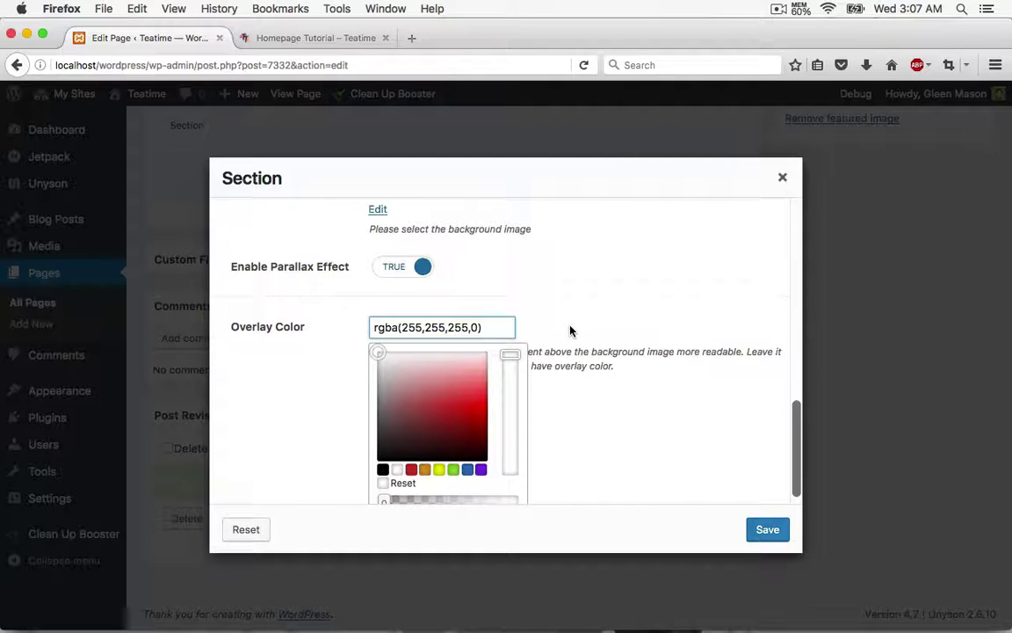
{"action": "left_click_drag", "start_coordinate": [385, 490], "coordinate": [426, 491]}
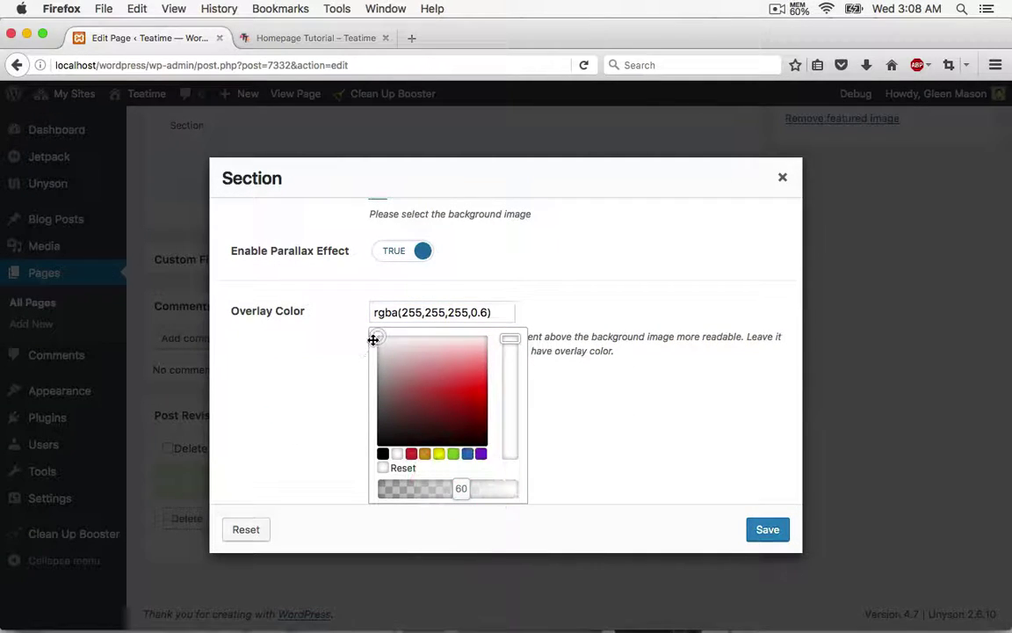
{"action": "mouse_move", "coordinate": [372, 339]}
{"action": "left_mouse_down"}
{"action": "mouse_move", "coordinate": [375, 399]}
{"action": "mouse_move", "coordinate": [361, 470]}
{"action": "left_mouse_up"}
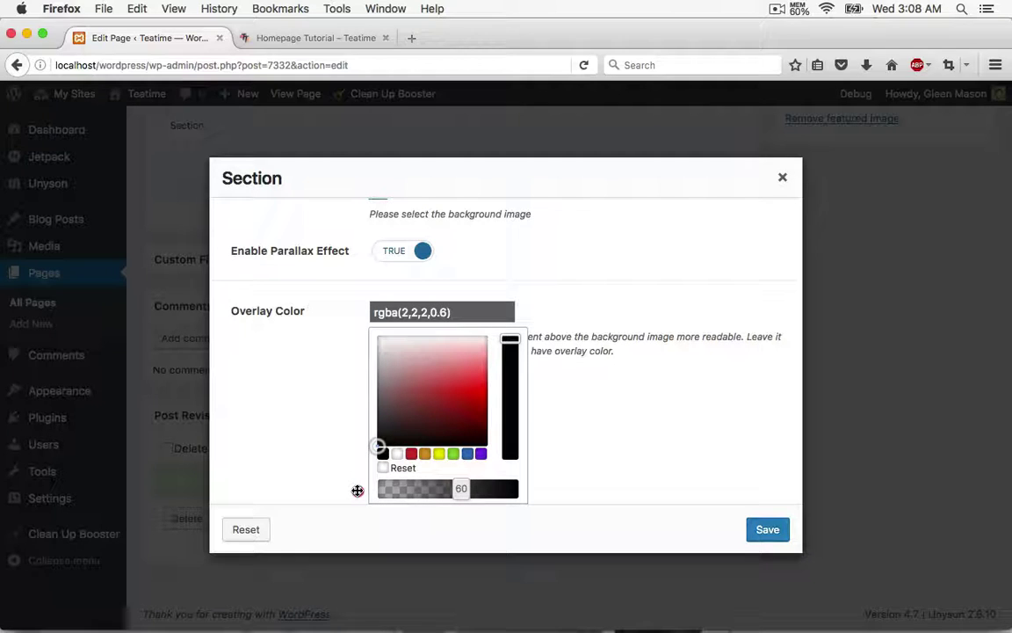
{"action": "left_click", "coordinate": [357, 490]}
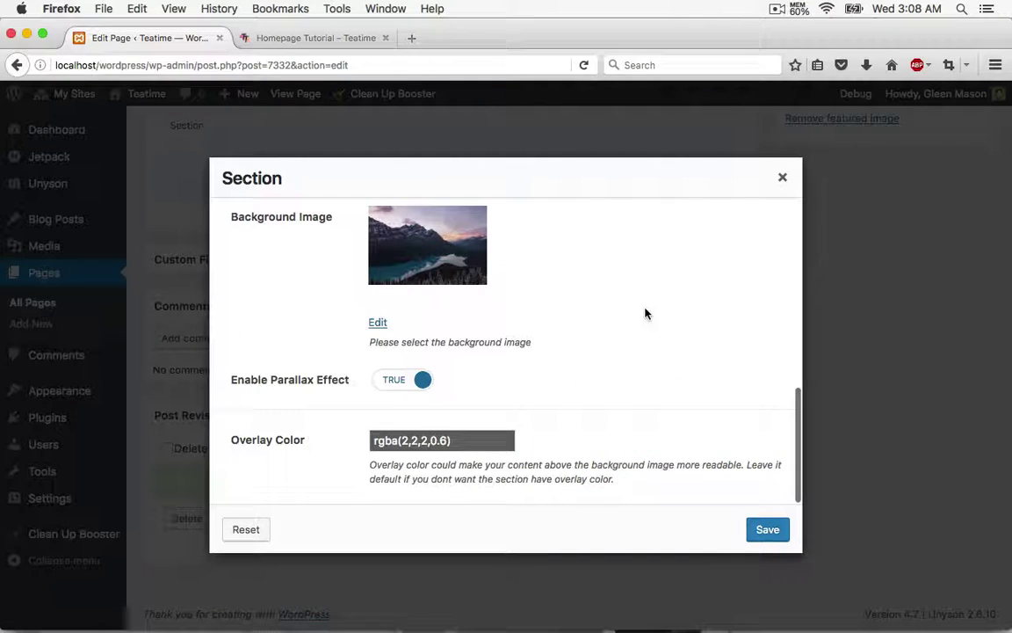
{"action": "left_click", "coordinate": [767, 531]}
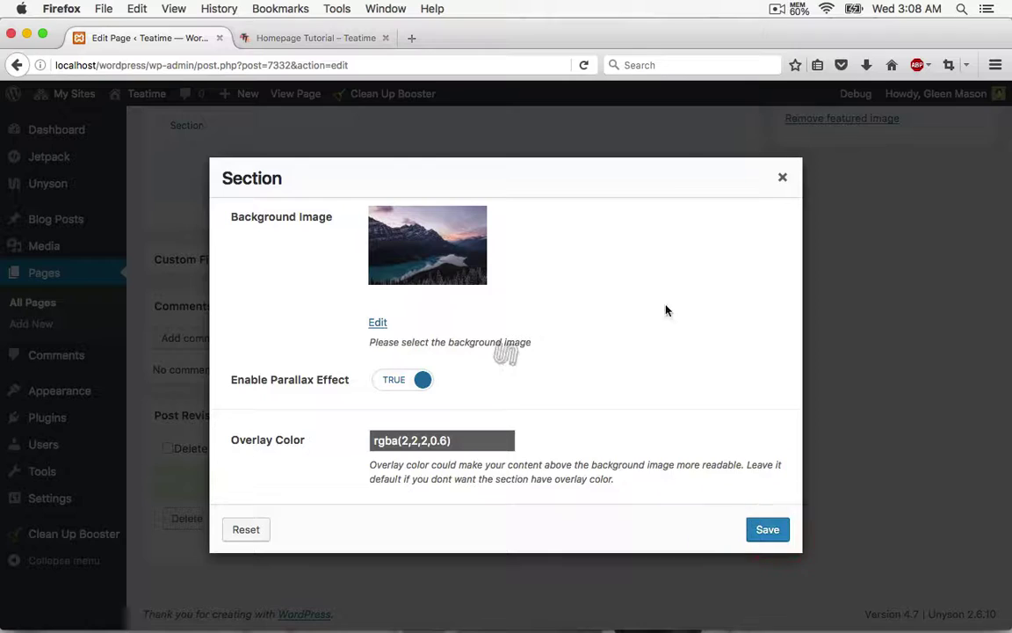
- Add a full-width 1/1 column inside the empty section at the end of the layout
{"action": "scroll", "coordinate": [524, 409], "scroll_direction": "up", "scroll_amount": 5}
{"action": "scroll", "coordinate": [511, 423], "scroll_direction": "down", "scroll_amount": 1}
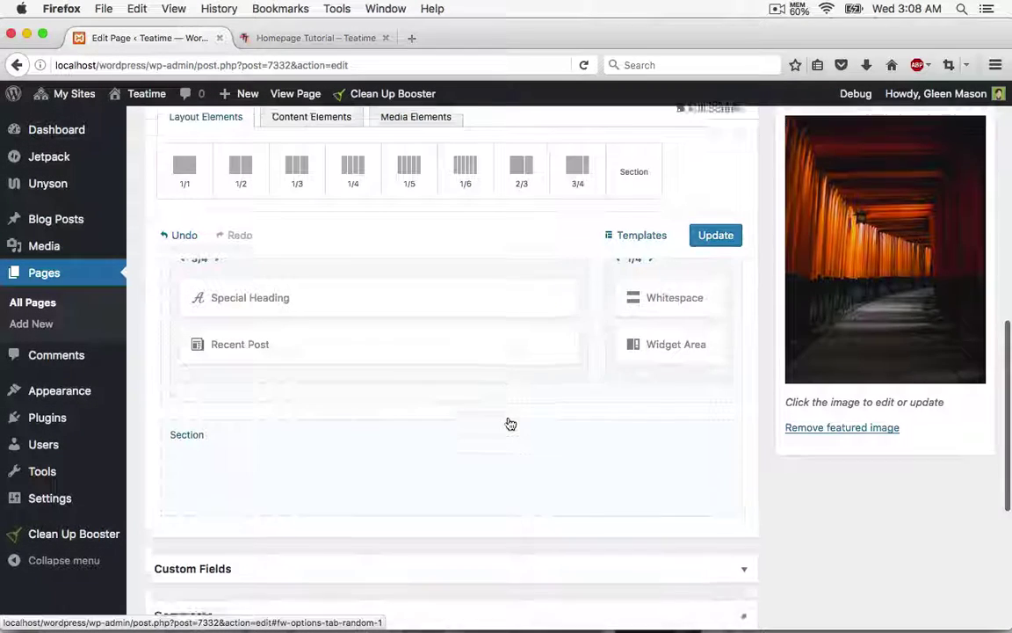
{"action": "scroll", "coordinate": [509, 422], "scroll_direction": "up", "scroll_amount": 1}
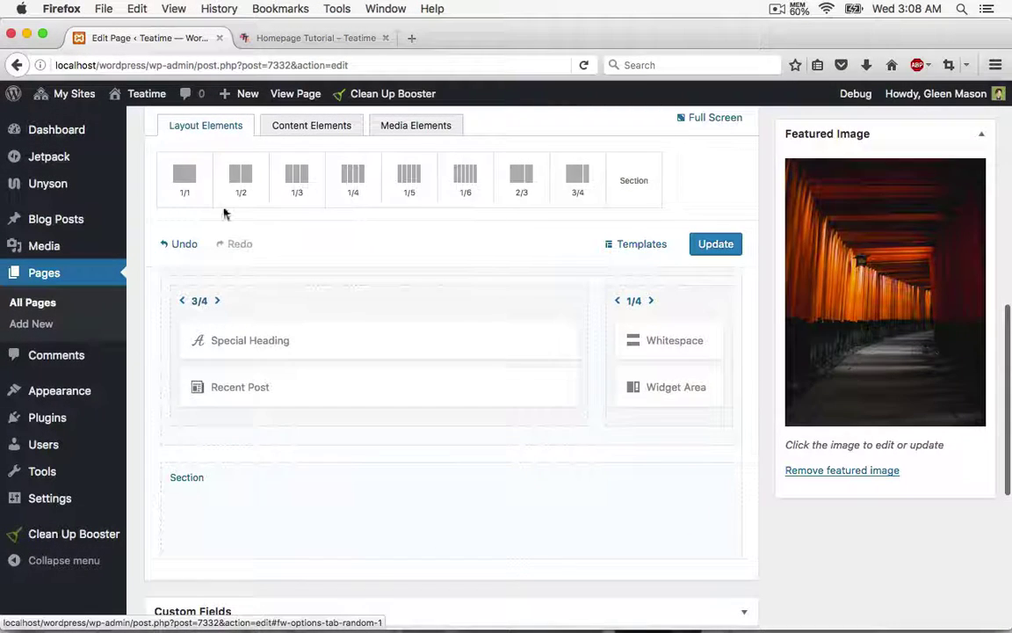
{"action": "left_click_drag", "start_coordinate": [202, 251], "coordinate": [269, 561]}
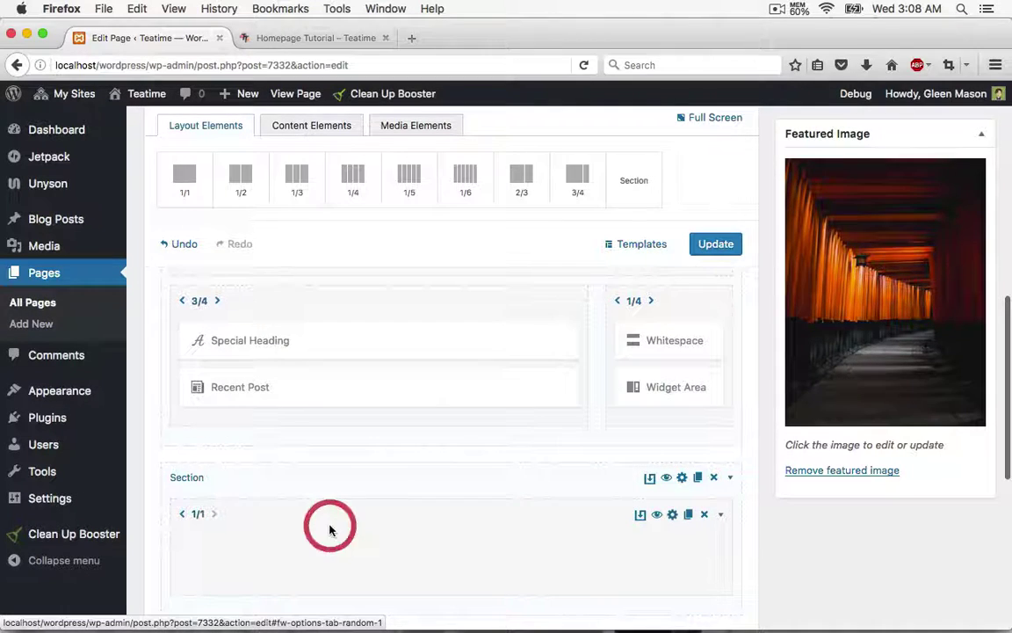
- Set the new 1/1 column's right and left padding to 150 px each and save the column
{"action": "left_click", "coordinate": [331, 529]}
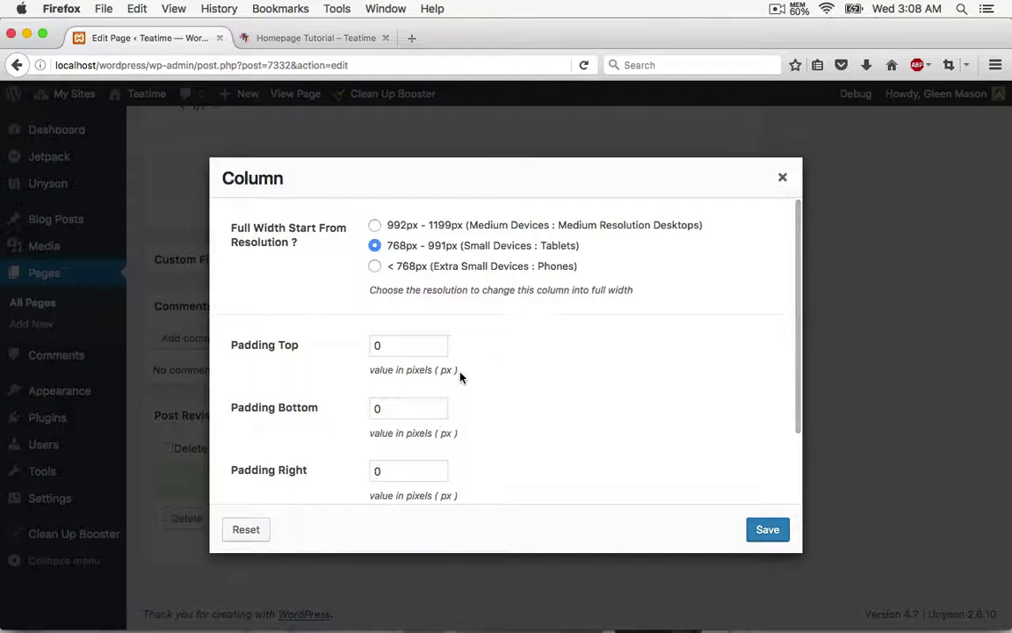
{"action": "scroll", "coordinate": [527, 354], "scroll_direction": "down", "scroll_amount": 1}
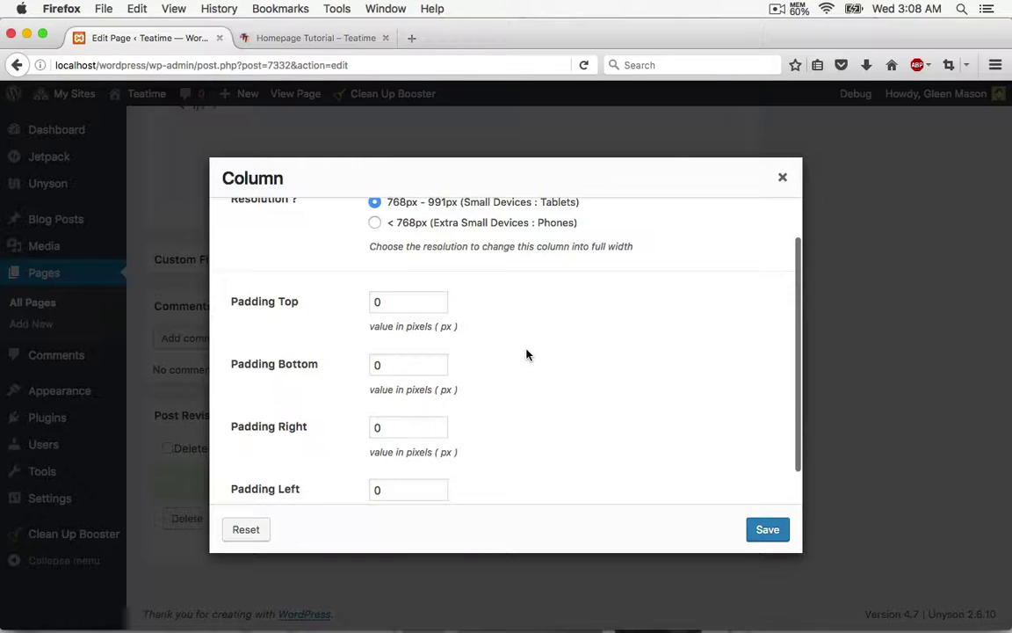
{"action": "scroll", "coordinate": [528, 354], "scroll_direction": "down", "scroll_amount": 1}
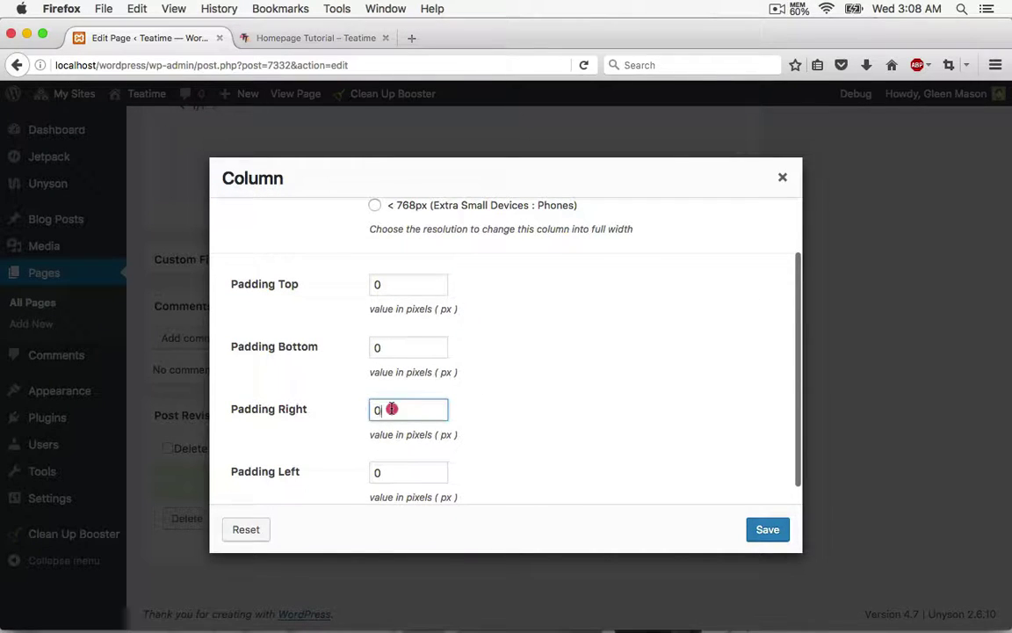
{"action": "key", "text": "BackSpace"}
{"action": "type", "text": "150"}
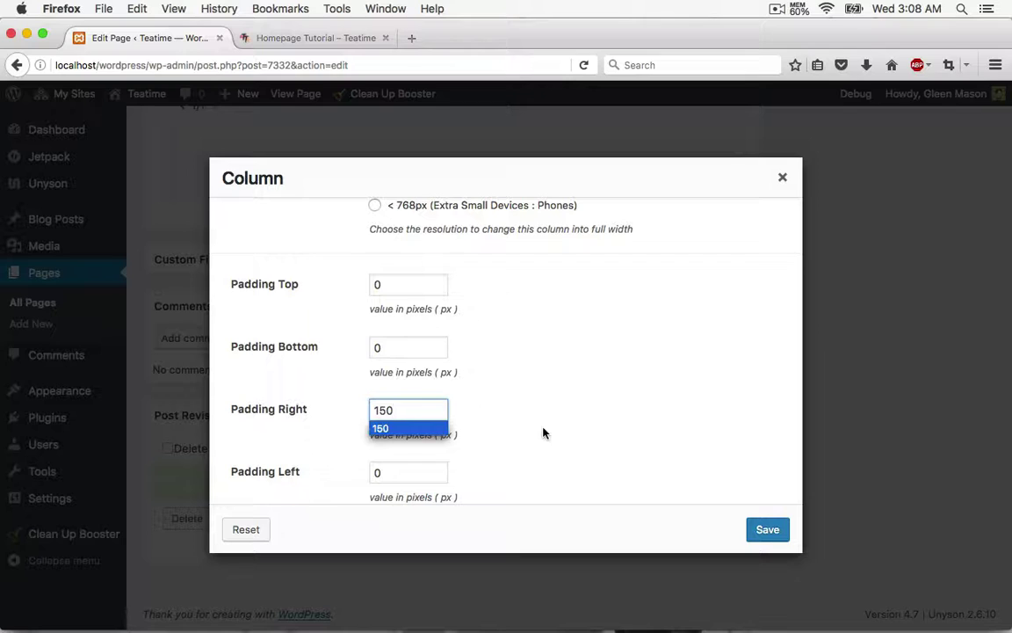
{"action": "left_click", "coordinate": [543, 431]}
{"action": "scroll", "coordinate": [543, 430], "scroll_direction": "down", "scroll_amount": 1}
{"action": "left_click", "coordinate": [434, 448]}
{"action": "key", "text": "BackSpace"}
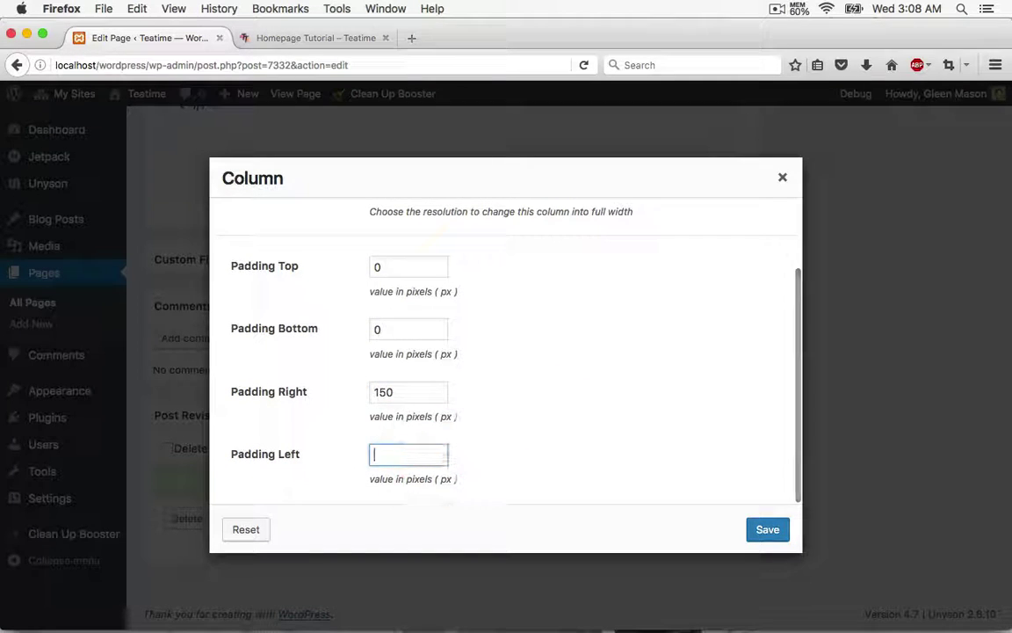
{"action": "type", "text": "150"}
{"action": "left_click", "coordinate": [529, 422]}
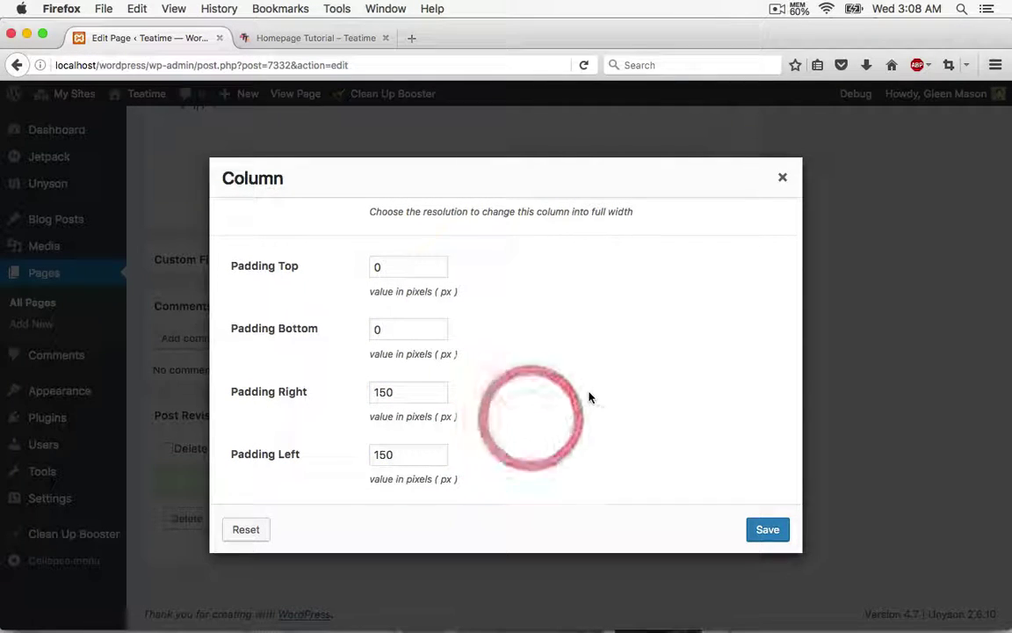
{"action": "left_click", "coordinate": [766, 533]}
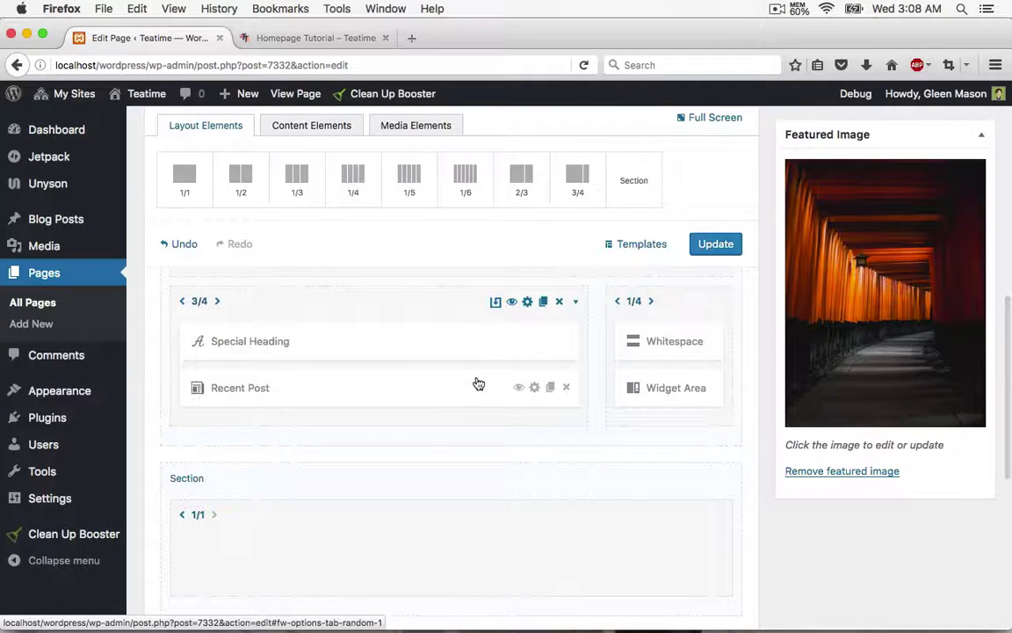
{"action": "scroll", "coordinate": [422, 406], "scroll_direction": "down", "scroll_amount": 2}
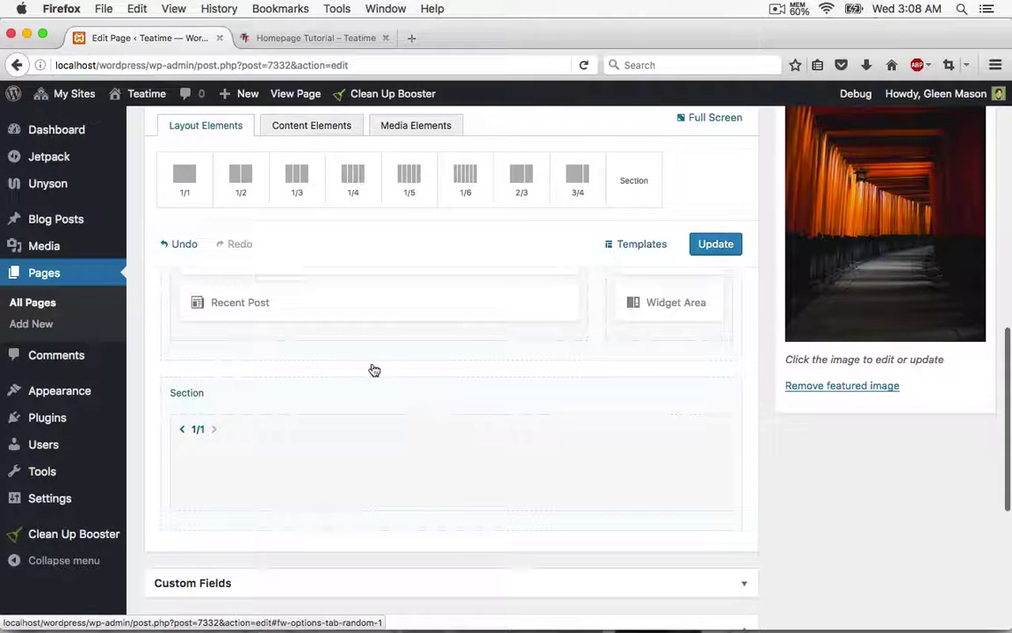
{"action": "double_click", "coordinate": [372, 360]}
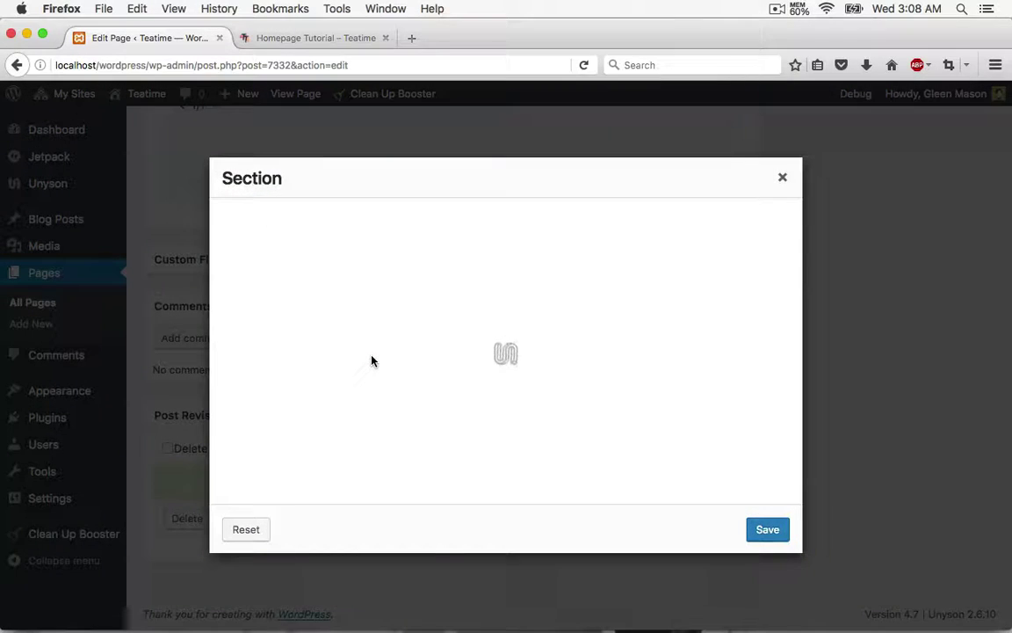
{"action": "left_click", "coordinate": [780, 177]}
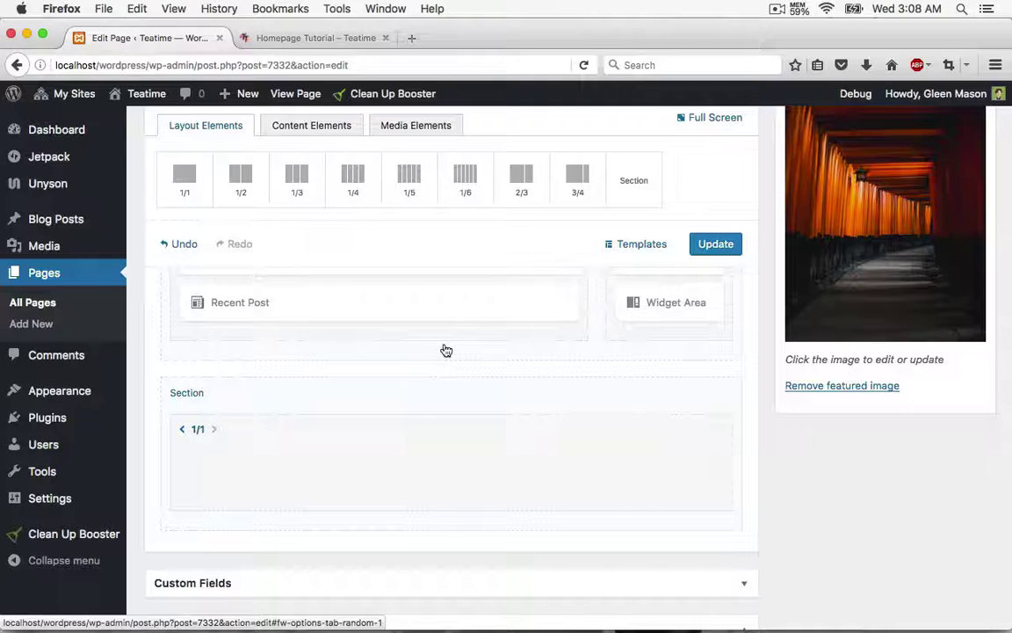
- Place a Testimonial / Quote content element in the 1/1 column of the last section
{"action": "scroll", "coordinate": [445, 350], "scroll_direction": "up", "scroll_amount": 1}
{"action": "left_click", "coordinate": [342, 132]}
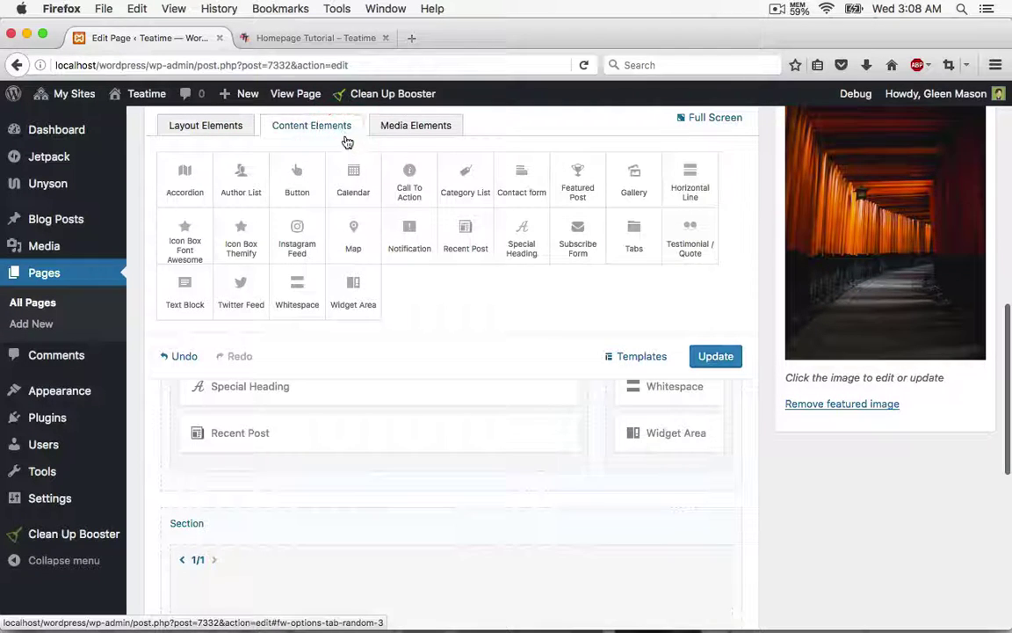
{"action": "scroll", "coordinate": [461, 285], "scroll_direction": "down", "scroll_amount": 1}
{"action": "left_click_drag", "start_coordinate": [694, 229], "coordinate": [285, 420]}
{"action": "scroll", "coordinate": [322, 563], "scroll_direction": "down", "scroll_amount": 2}
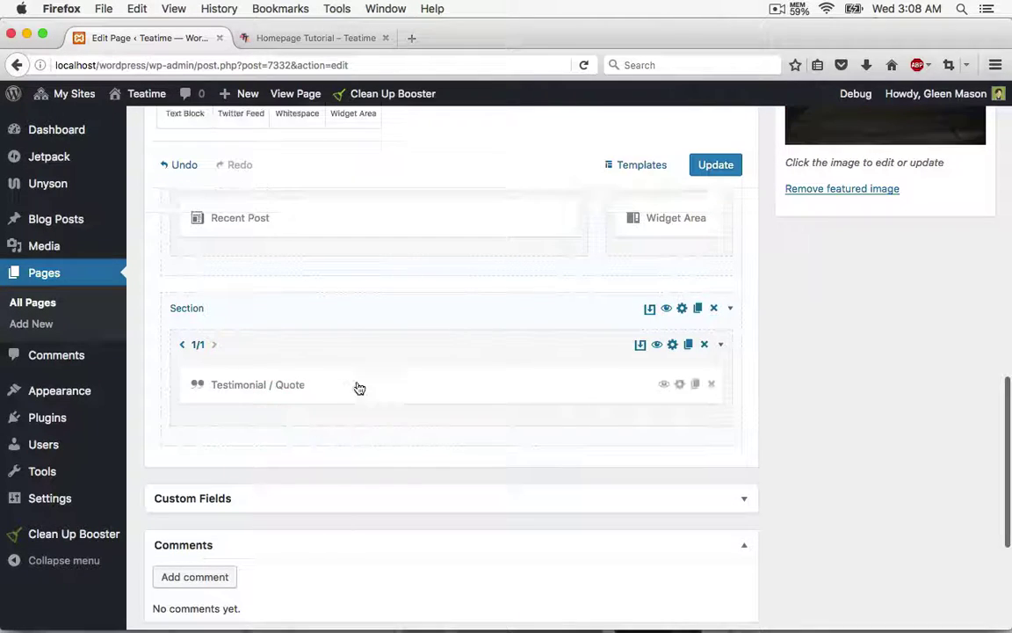
- Give the Testimonial / Quote element the centered layout and set its quote text color to #ffffff
{"action": "left_click", "coordinate": [360, 385]}
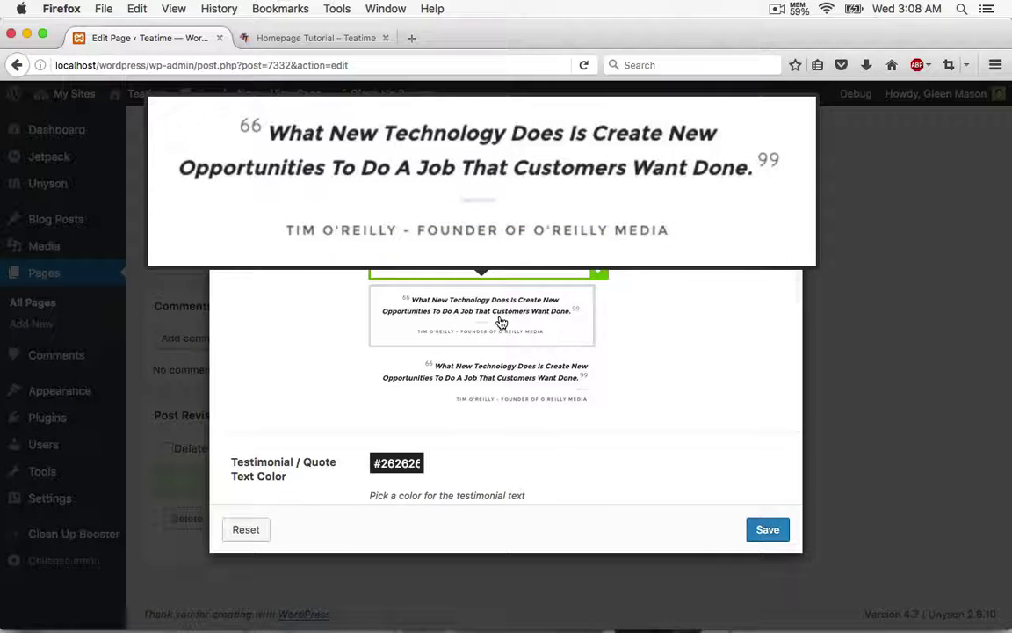
{"action": "left_click", "coordinate": [501, 323]}
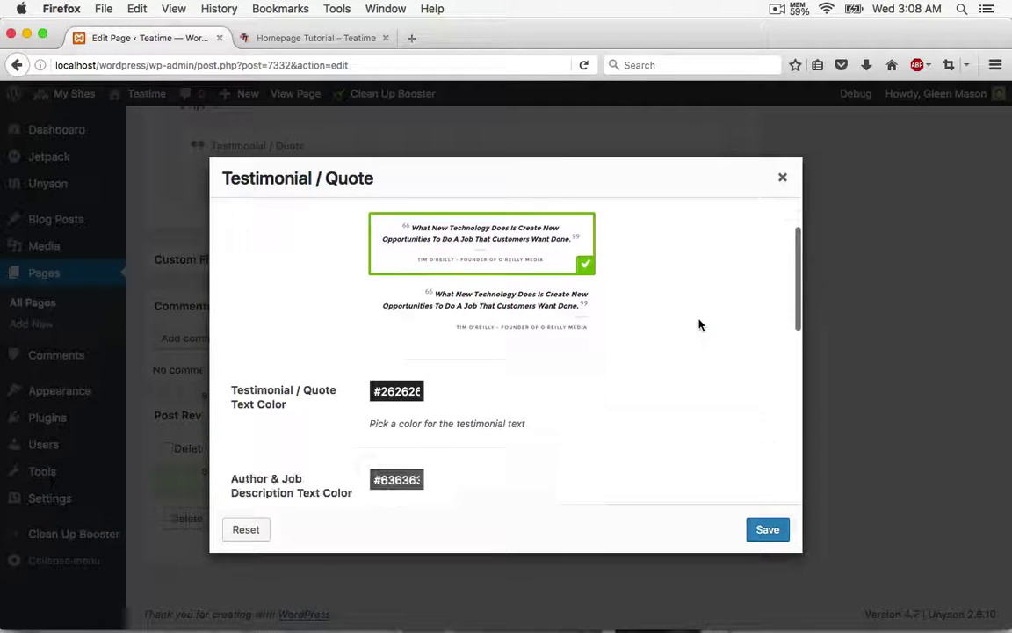
{"action": "scroll", "coordinate": [700, 325], "scroll_direction": "down", "scroll_amount": 2}
{"action": "left_click", "coordinate": [396, 312]}
{"action": "left_click_drag", "start_coordinate": [415, 357], "coordinate": [360, 322]}
{"action": "left_click", "coordinate": [552, 323]}
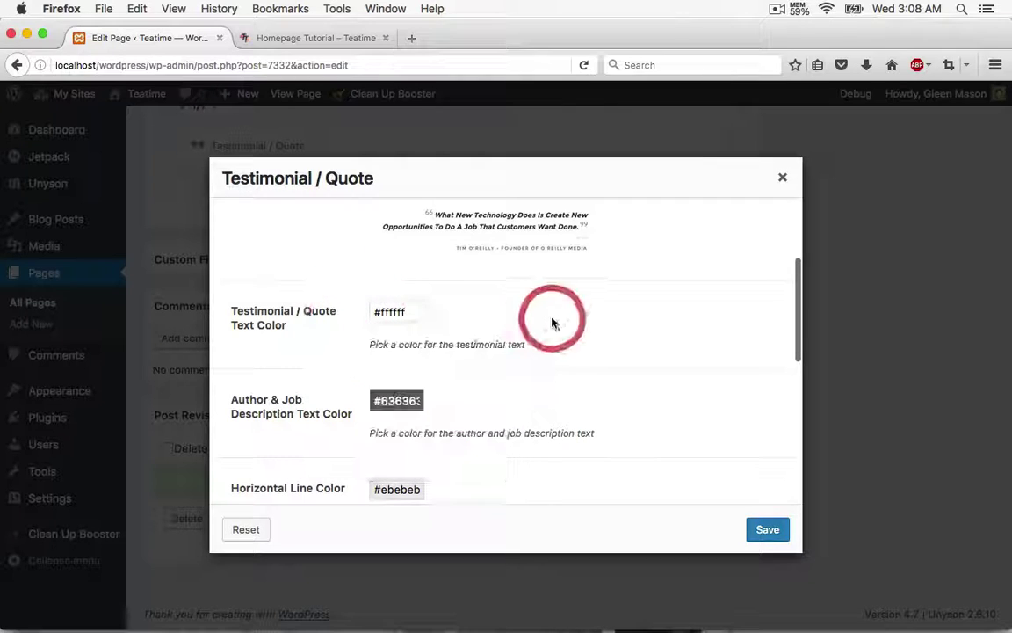
- Set the testimonial's author and job description text color and its horizontal line color to #ffffff
{"action": "left_click", "coordinate": [407, 400]}
{"action": "left_click_drag", "start_coordinate": [383, 433], "coordinate": [356, 403]}
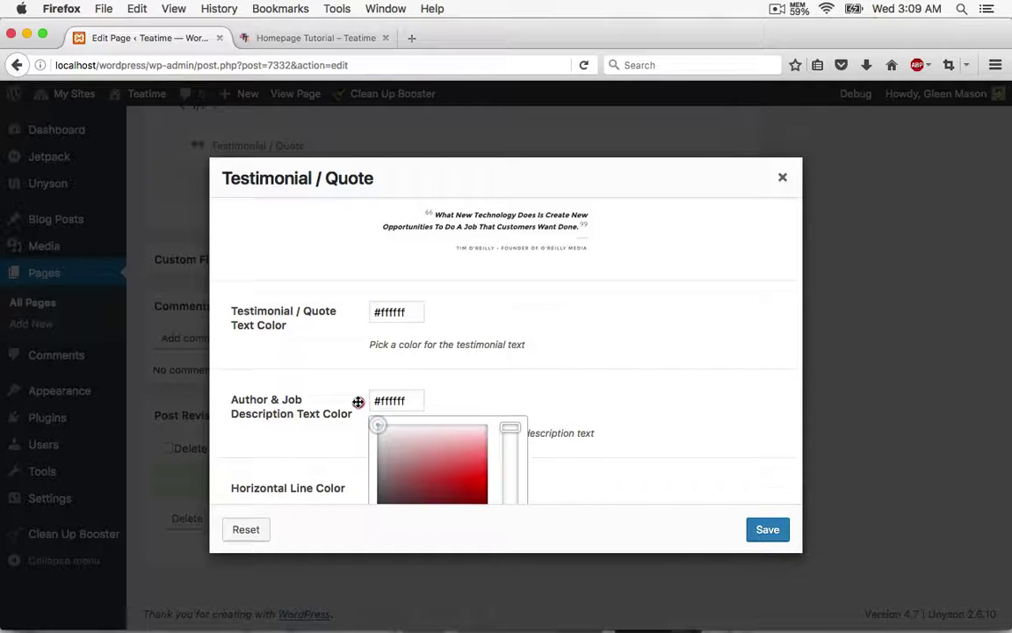
{"action": "left_click", "coordinate": [606, 308]}
{"action": "scroll", "coordinate": [606, 308], "scroll_direction": "down", "scroll_amount": 1}
{"action": "left_click", "coordinate": [404, 440]}
{"action": "left_click_drag", "start_coordinate": [387, 471], "coordinate": [334, 439]}
{"action": "left_click", "coordinate": [649, 342]}
- Enable the carousel for the testimonial element and hide its arrow controls
{"action": "scroll", "coordinate": [649, 342], "scroll_direction": "down", "scroll_amount": 5}
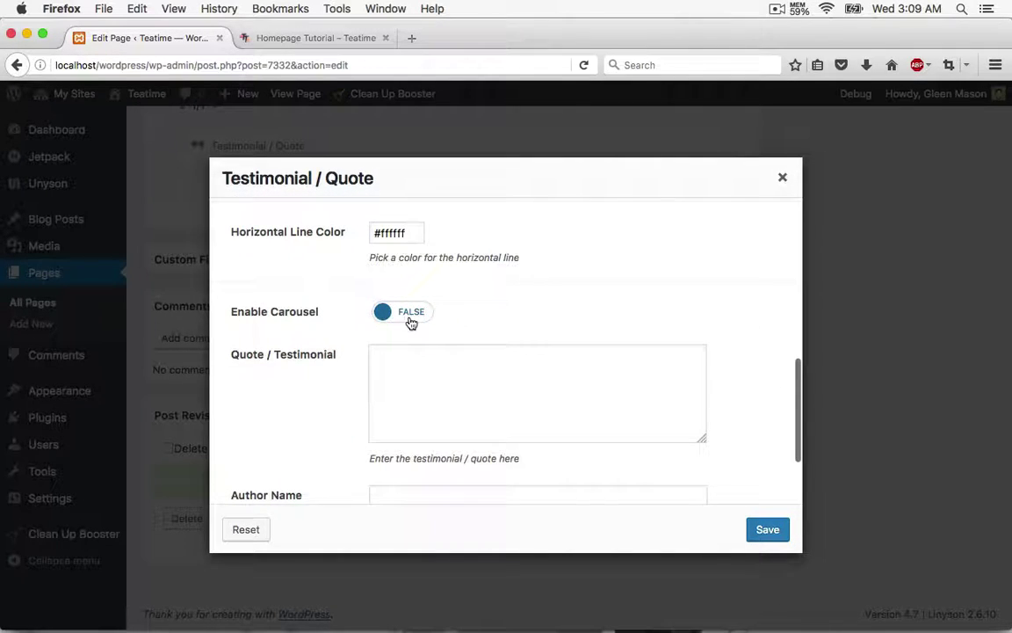
{"action": "left_click", "coordinate": [410, 318]}
{"action": "scroll", "coordinate": [547, 324], "scroll_direction": "down", "scroll_amount": 1}
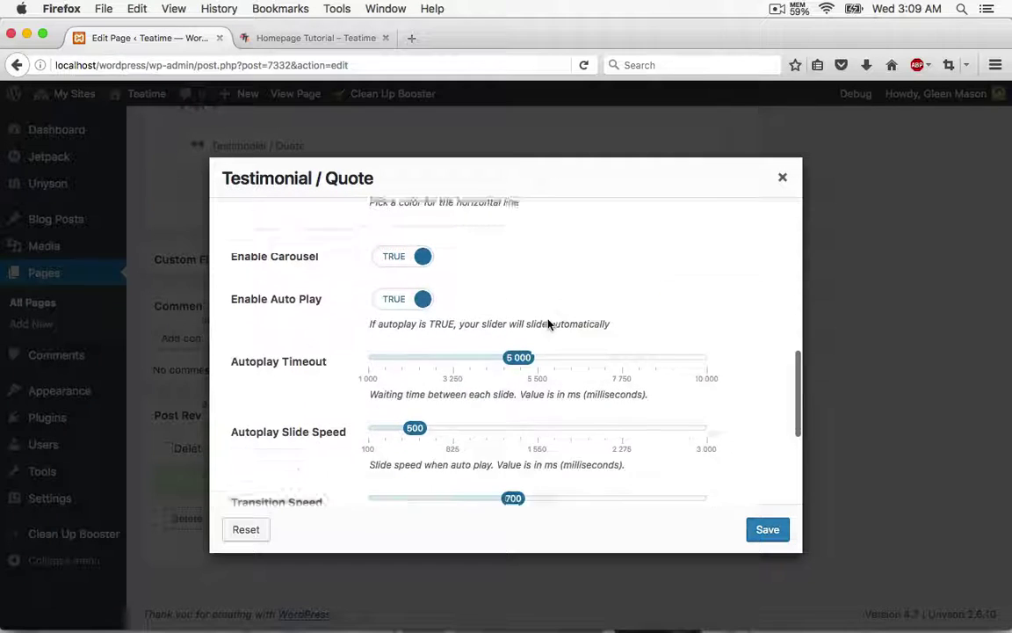
{"action": "scroll", "coordinate": [547, 324], "scroll_direction": "down", "scroll_amount": 5}
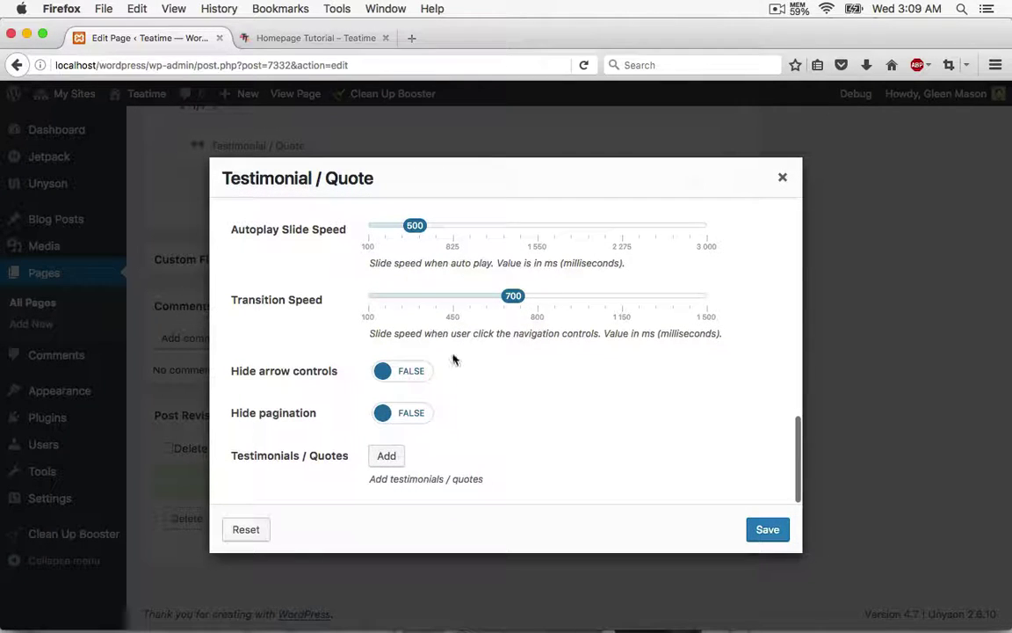
{"action": "left_click", "coordinate": [407, 374]}
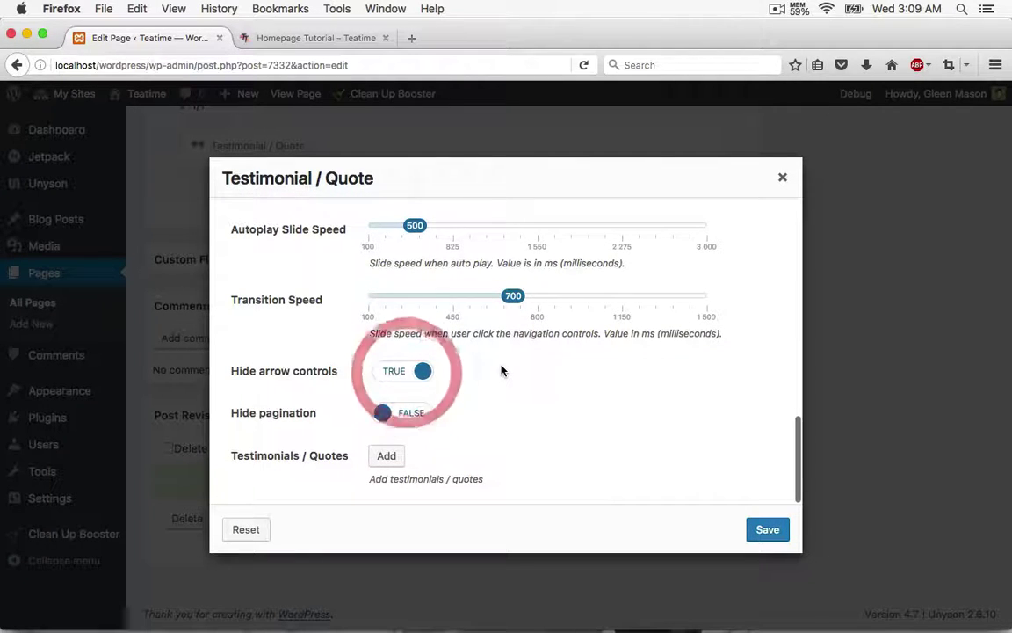
- Start a new carousel testimonial with the quote "This is quote 1 content" and fill in its author name
{"action": "left_click", "coordinate": [392, 457]}
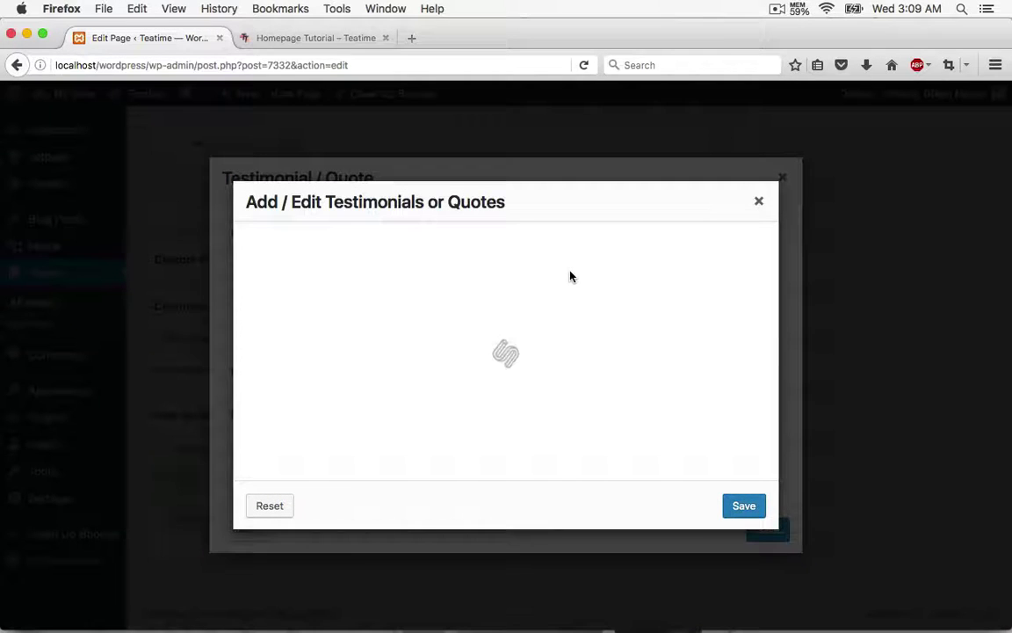
{"action": "left_click", "coordinate": [532, 272]}
{"action": "type", "text": "This is quote 1 content"}
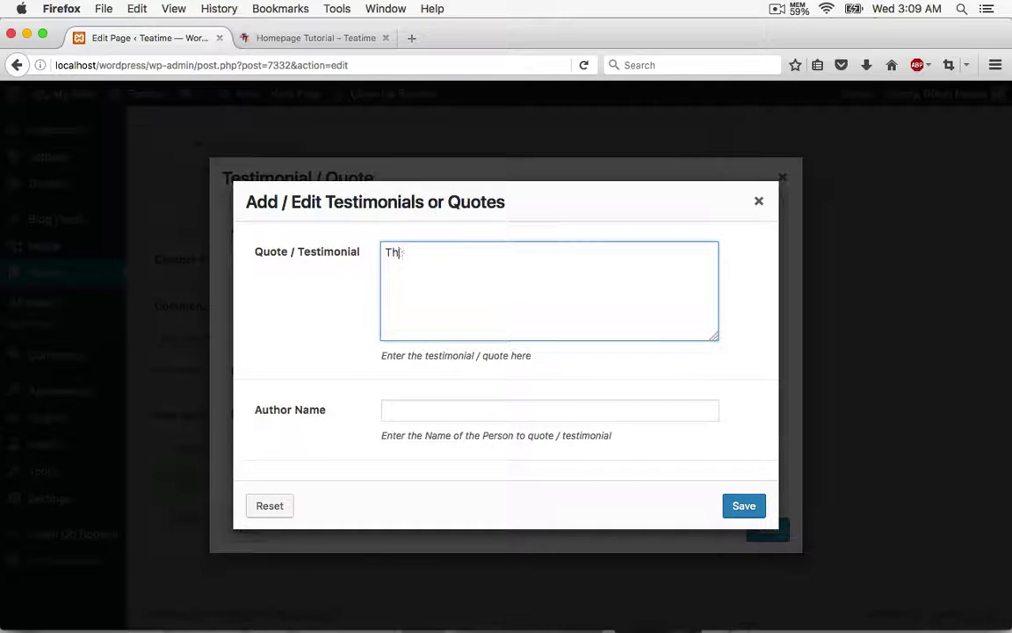
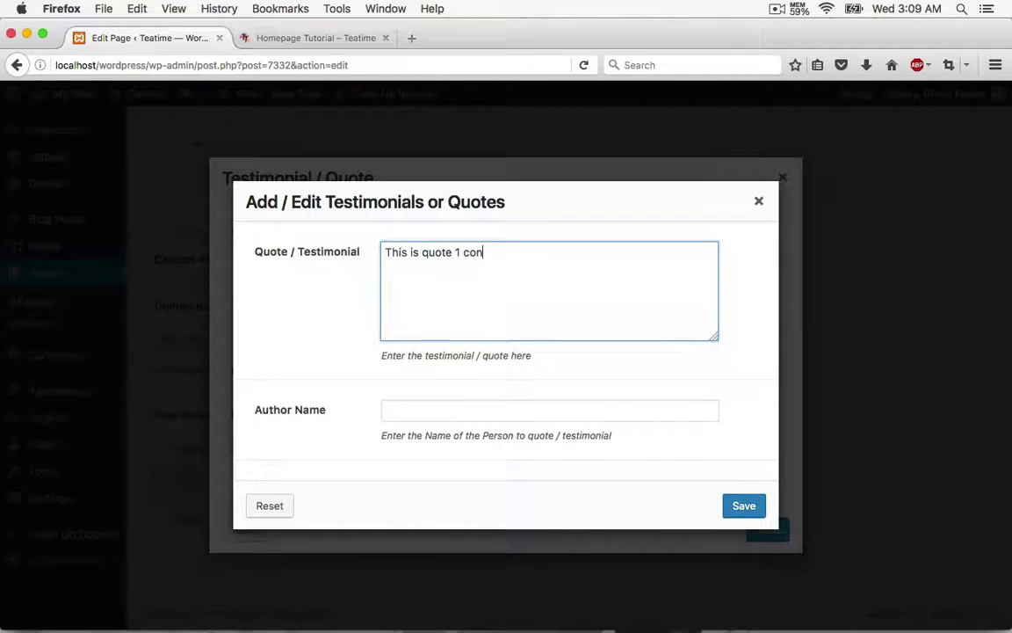
{"action": "left_click", "coordinate": [430, 409]}
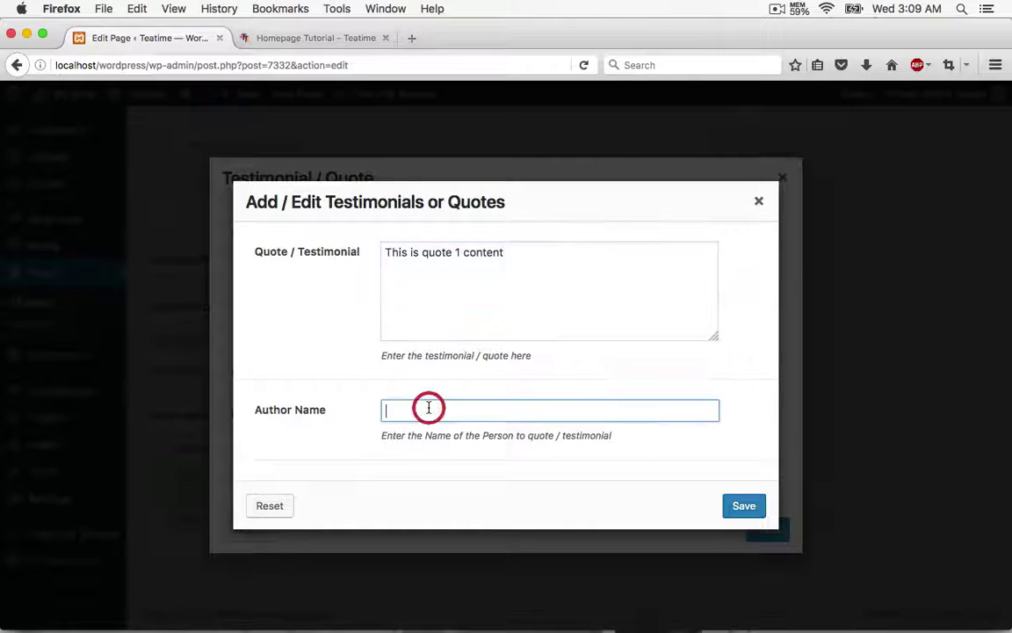
{"action": "type", "text": "Jane"}
{"action": "key", "text": "Return"}
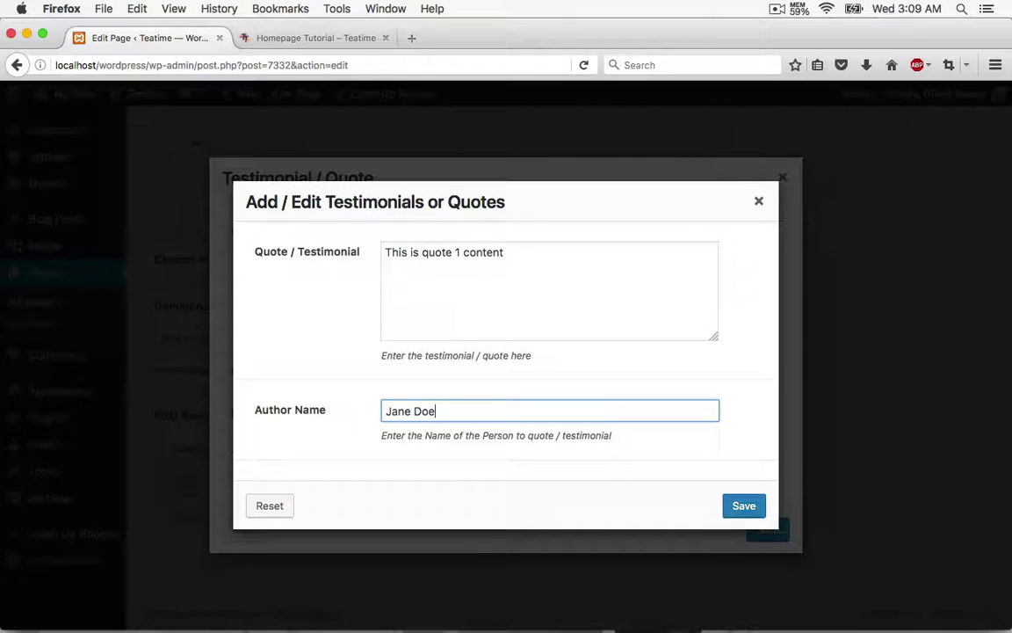
- Set the first testimonial's job description to Programmer and save the entry
{"action": "scroll", "coordinate": [461, 400], "scroll_direction": "down", "scroll_amount": 2}
{"action": "left_click", "coordinate": [462, 429]}
{"action": "type", "text": "Pro"}
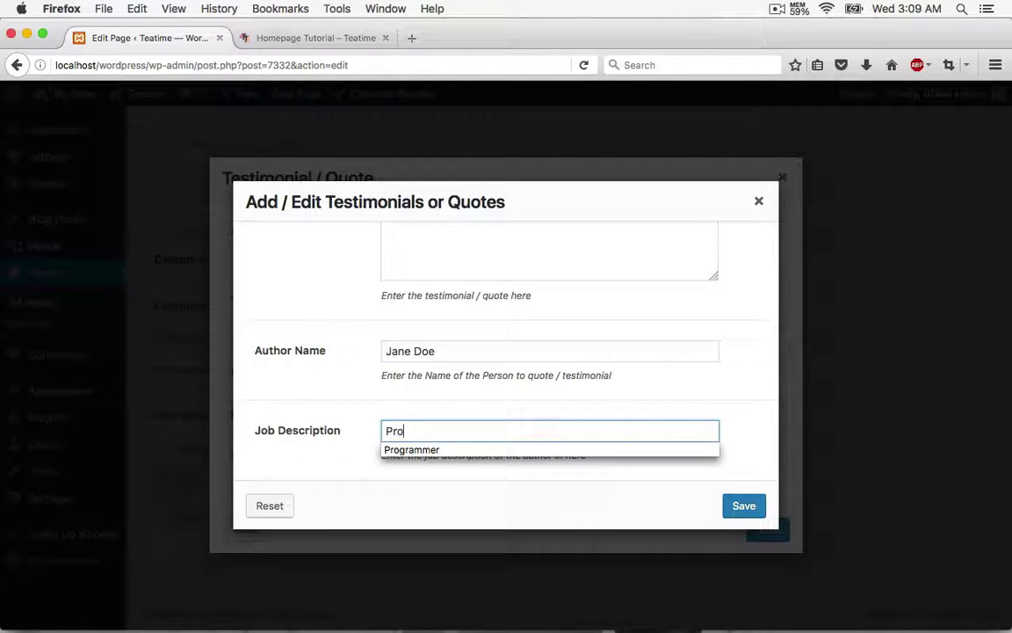
{"action": "key", "text": "Down"}
{"action": "key", "text": "Return"}
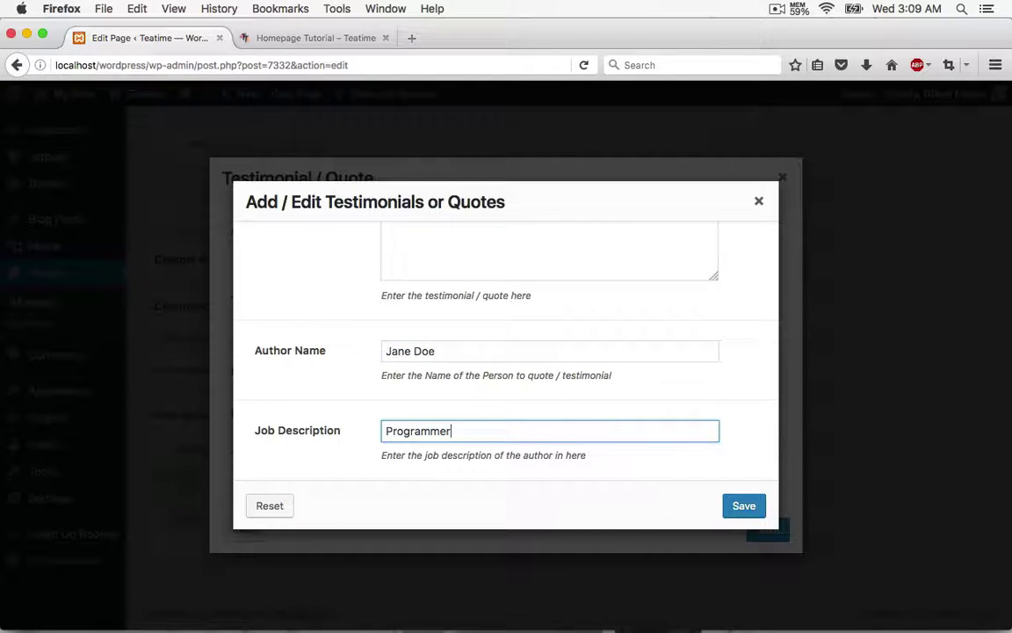
{"action": "left_click", "coordinate": [745, 505]}
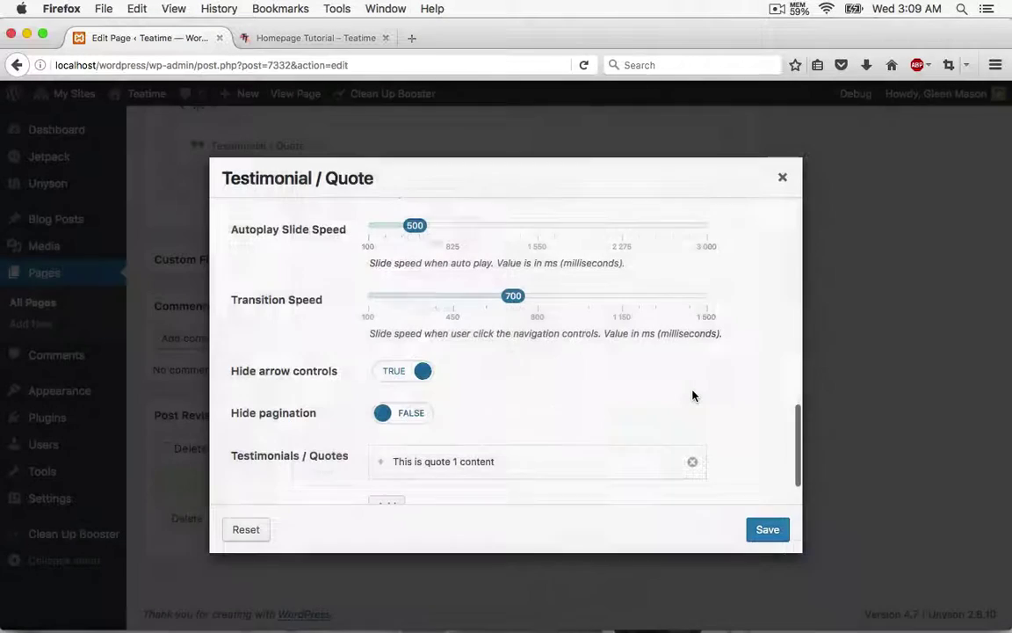
- Start a second testimonial with the quote "This is quote 2 content" and fill in its author name
{"action": "scroll", "coordinate": [499, 397], "scroll_direction": "down", "scroll_amount": 2}
{"action": "left_click", "coordinate": [386, 457]}
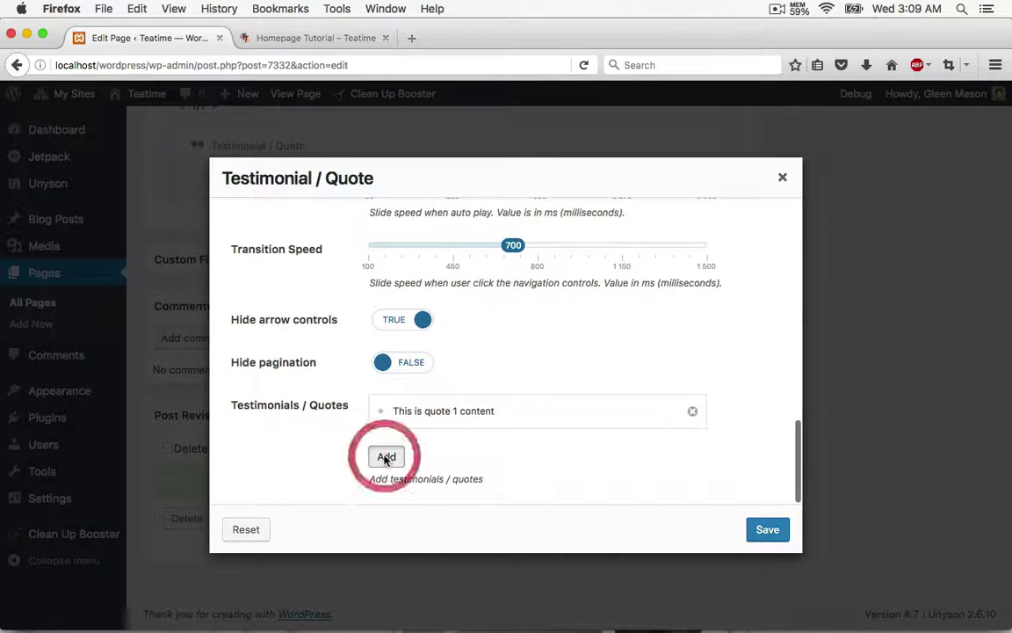
{"action": "left_click", "coordinate": [495, 308]}
{"action": "type", "text": "This is quote 2 content"}
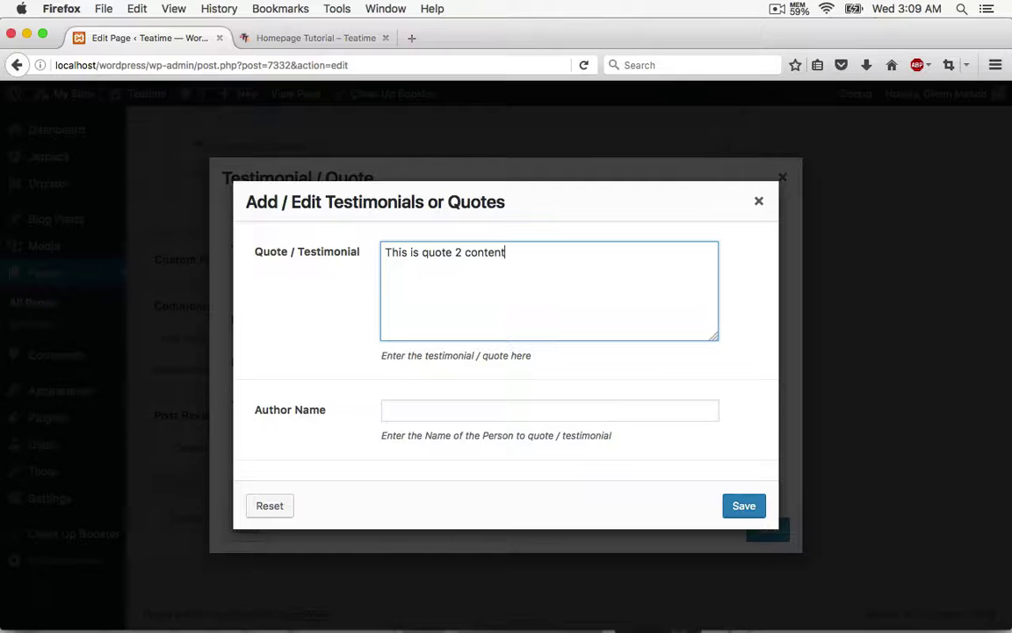
{"action": "left_click", "coordinate": [550, 410]}
{"action": "type", "text": "J"}
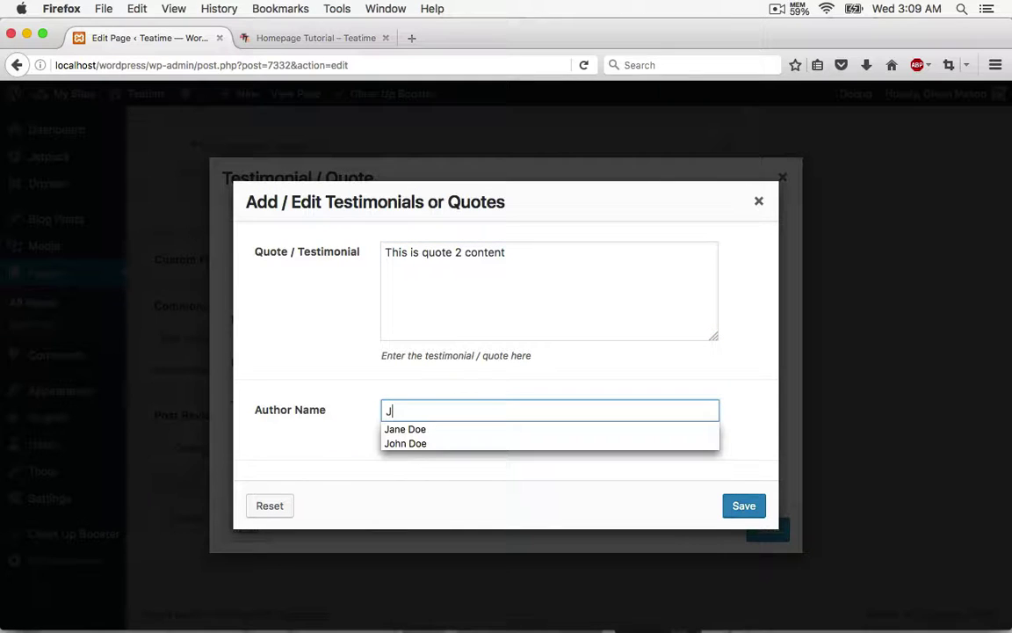
{"action": "key", "text": "Down"}
{"action": "key", "text": "Down"}
{"action": "key", "text": "Return"}
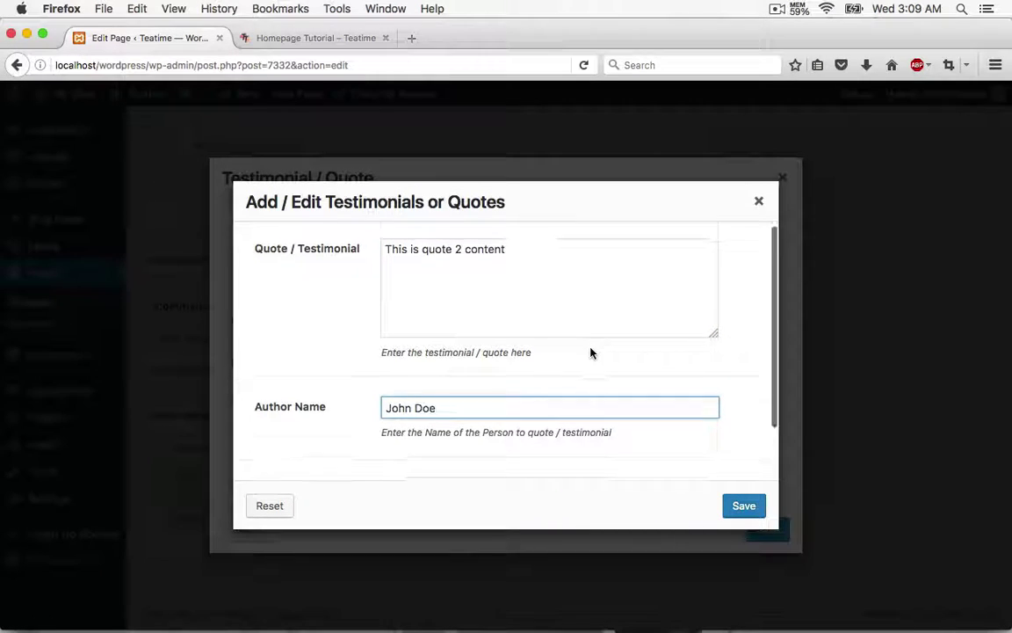
- Set the second testimonial's job description to Photographer, then save the entry and the Testimonial / Quote element
{"action": "scroll", "coordinate": [544, 387], "scroll_direction": "down", "scroll_amount": 2}
{"action": "left_click", "coordinate": [488, 429]}
{"action": "type", "text": "Ph"}
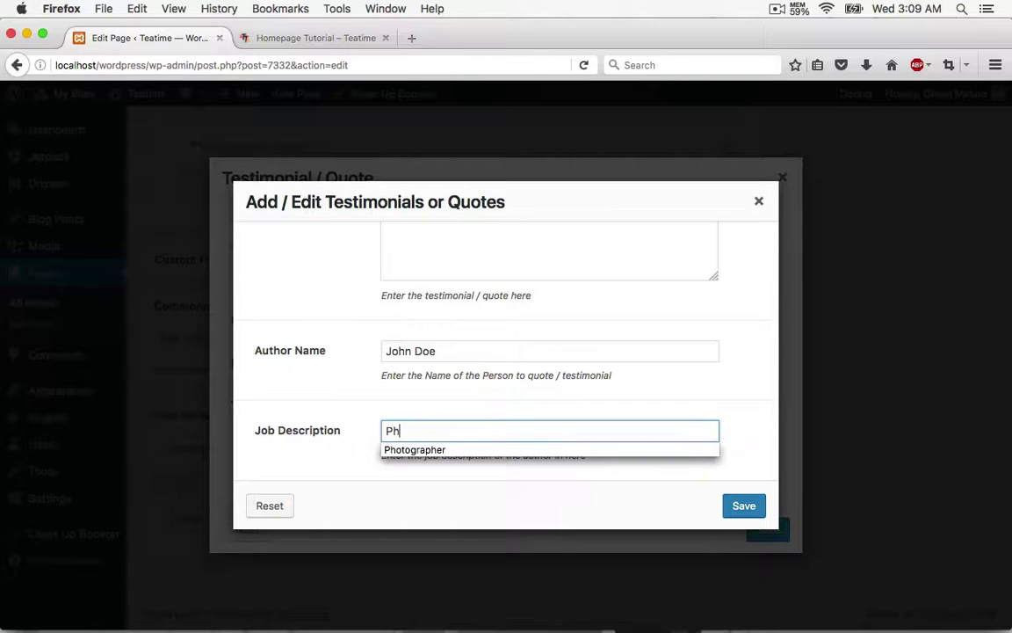
{"action": "key", "text": "Down"}
{"action": "key", "text": "Return"}
{"action": "left_click", "coordinate": [743, 504]}
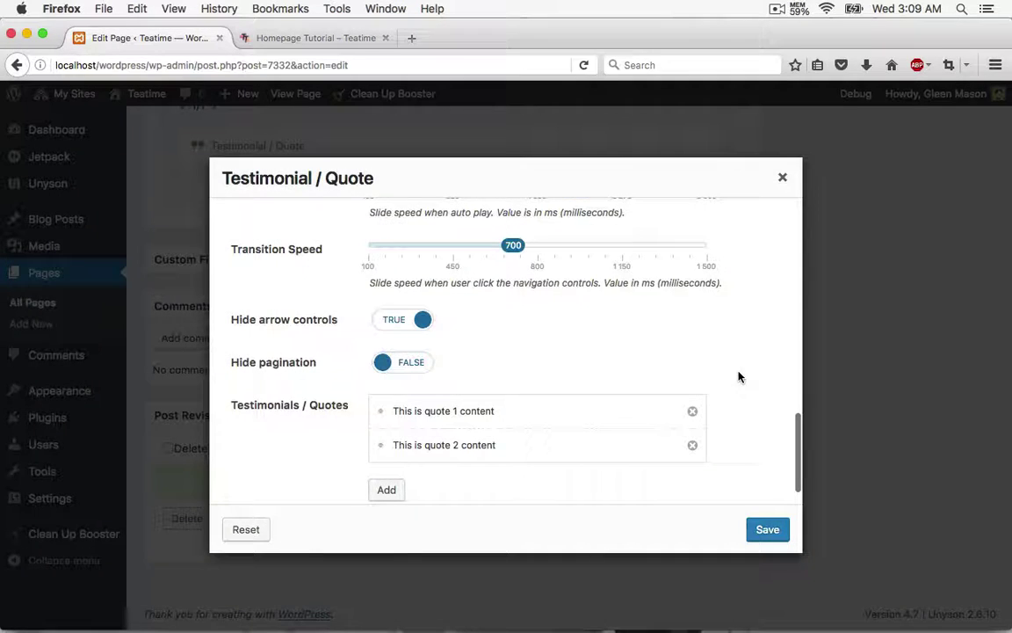
{"action": "scroll", "coordinate": [743, 418], "scroll_direction": "down", "scroll_amount": 1}
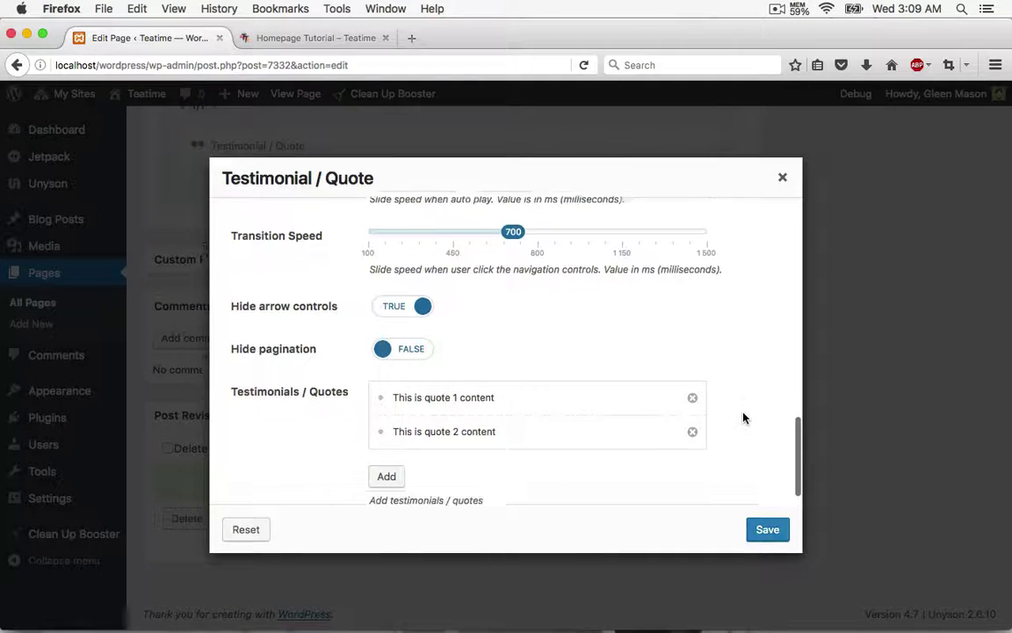
{"action": "left_click", "coordinate": [768, 530]}
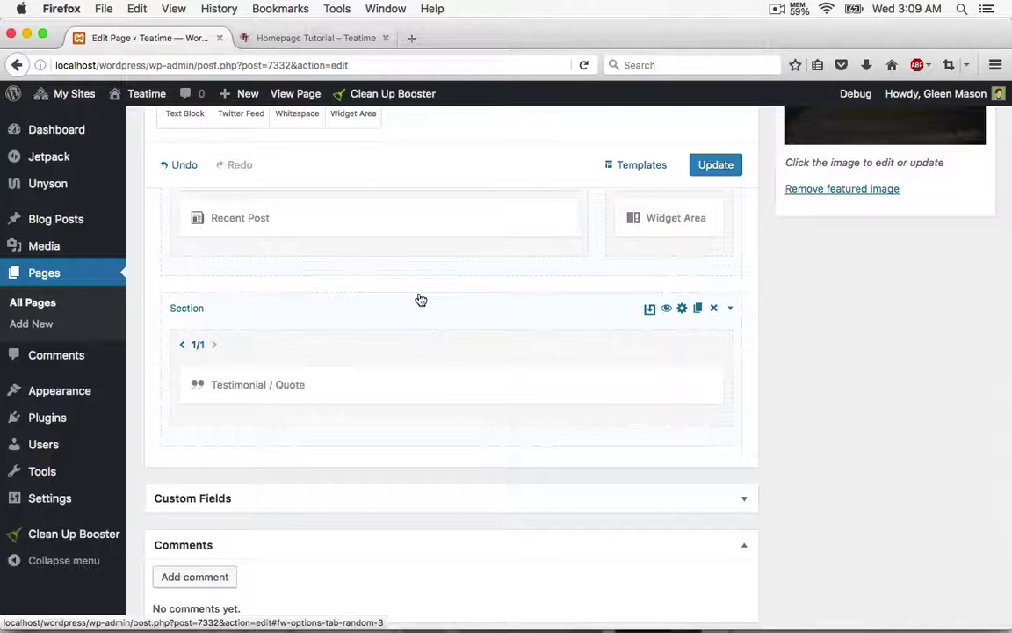
- Add a new section below the section holding the Testimonial / Quote element
{"action": "scroll", "coordinate": [421, 300], "scroll_direction": "up", "scroll_amount": 5}
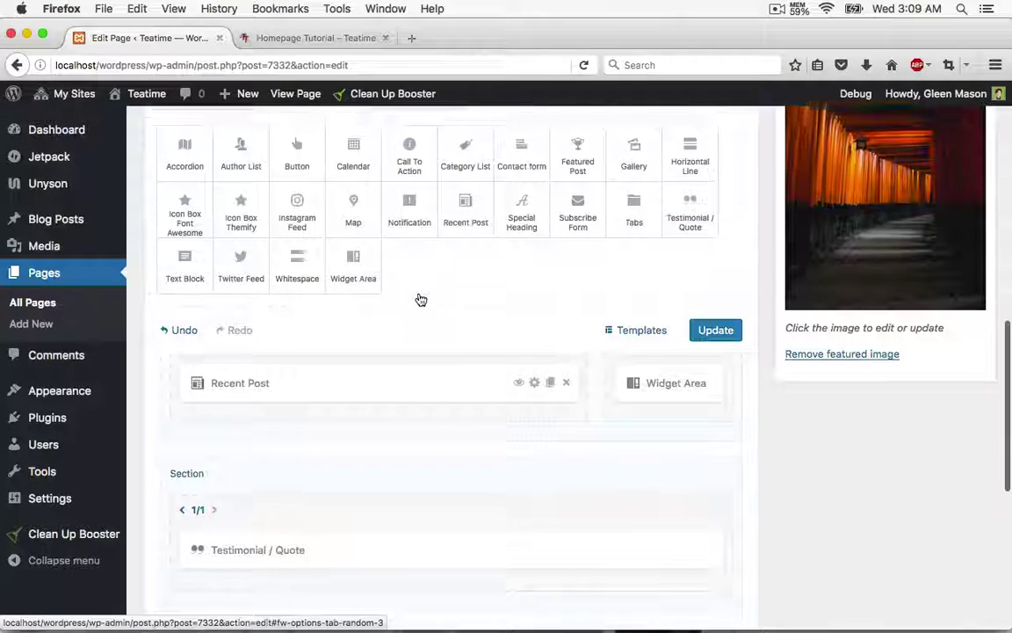
{"action": "scroll", "coordinate": [421, 300], "scroll_direction": "up", "scroll_amount": 1}
{"action": "left_click", "coordinate": [226, 129]}
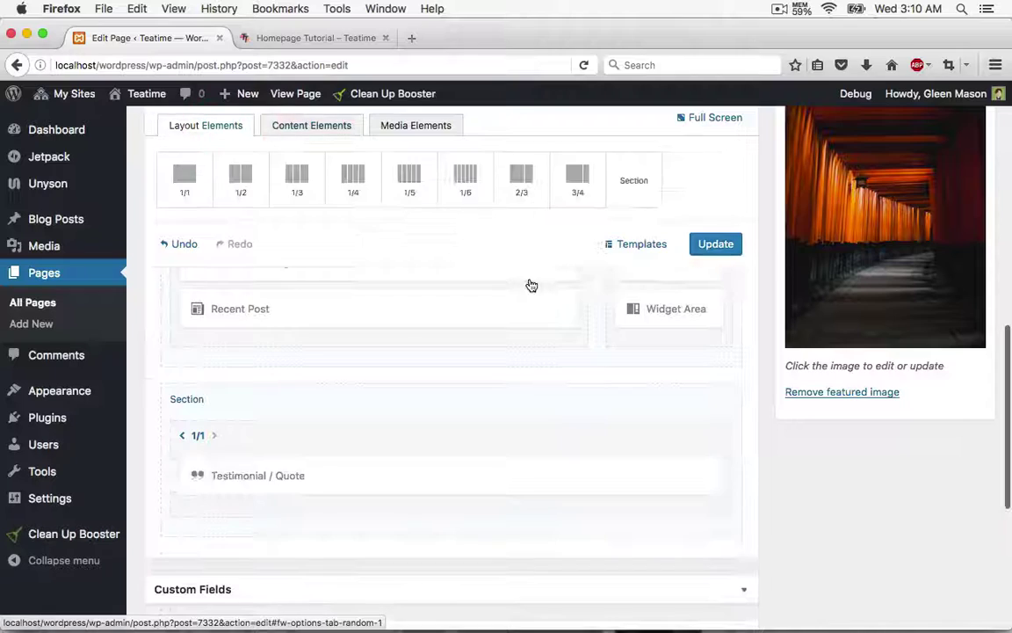
{"action": "scroll", "coordinate": [530, 285], "scroll_direction": "down", "scroll_amount": 2}
{"action": "scroll", "coordinate": [531, 284], "scroll_direction": "up", "scroll_amount": 1}
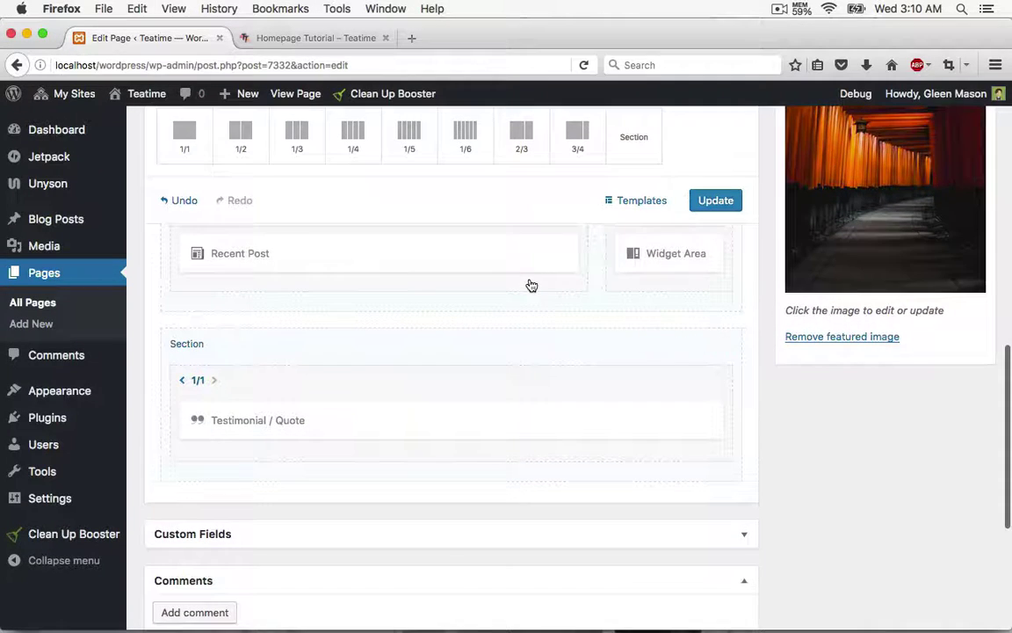
{"action": "left_click_drag", "start_coordinate": [616, 160], "coordinate": [291, 468]}
- Set the new section's padding to 75 px top, 50 px bottom and 0 px right and left, and save it
{"action": "left_click", "coordinate": [291, 467]}
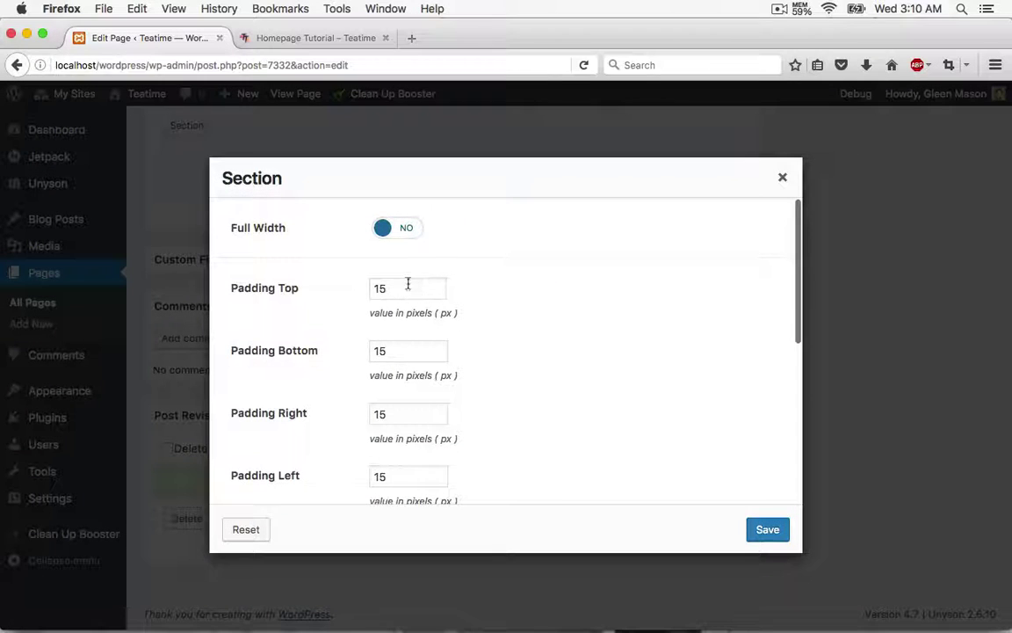
{"action": "left_click_drag", "start_coordinate": [407, 287], "coordinate": [376, 284]}
{"action": "type", "text": "75"}
{"action": "key", "text": "Tab"}
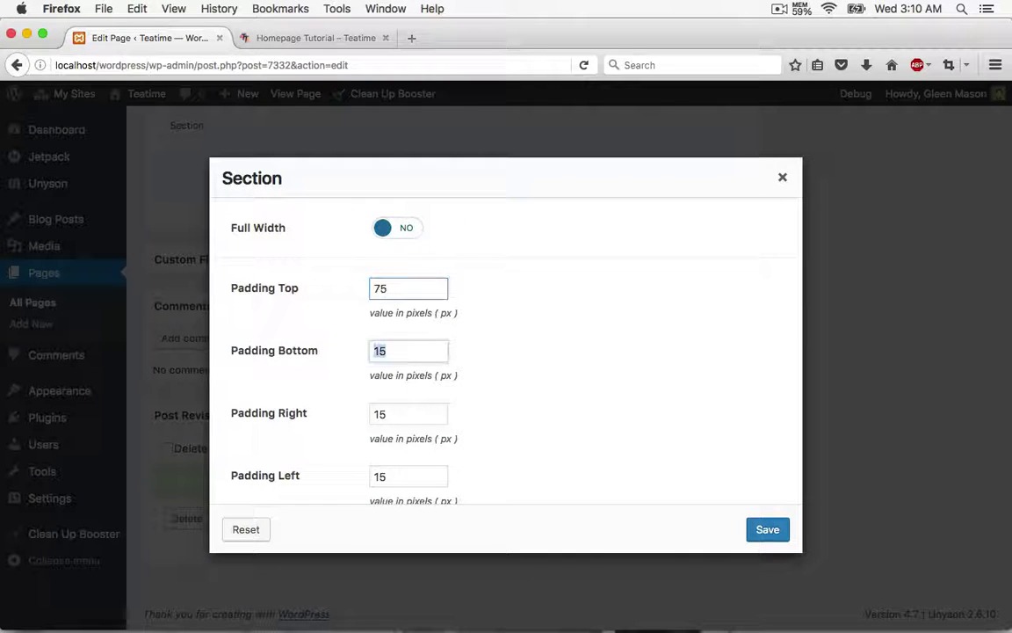
{"action": "type", "text": "50"}
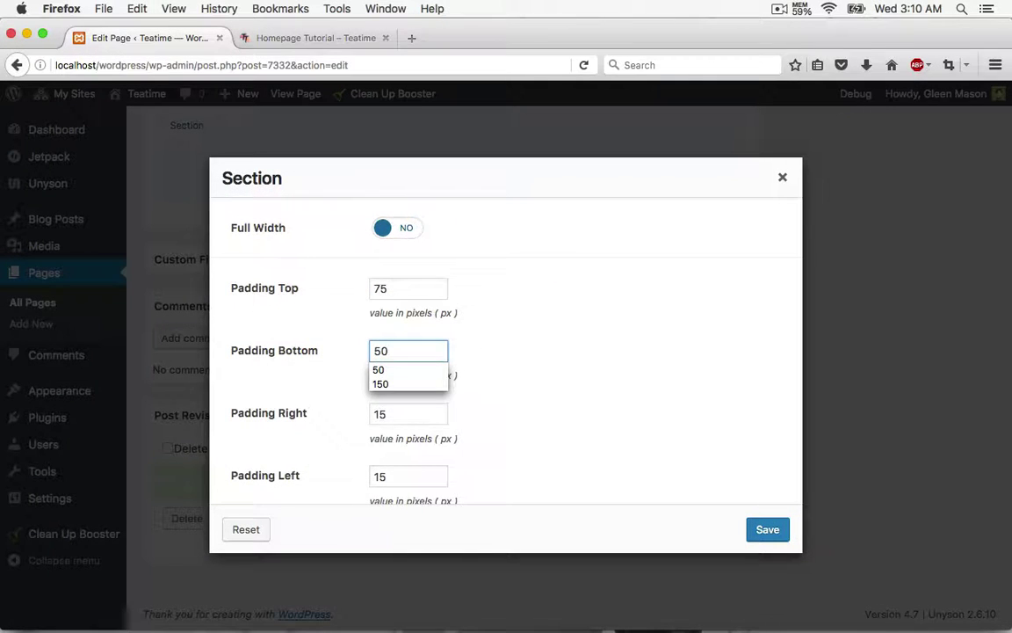
{"action": "key", "text": "Tab"}
{"action": "type", "text": "0"}
{"action": "left_click", "coordinate": [682, 348]}
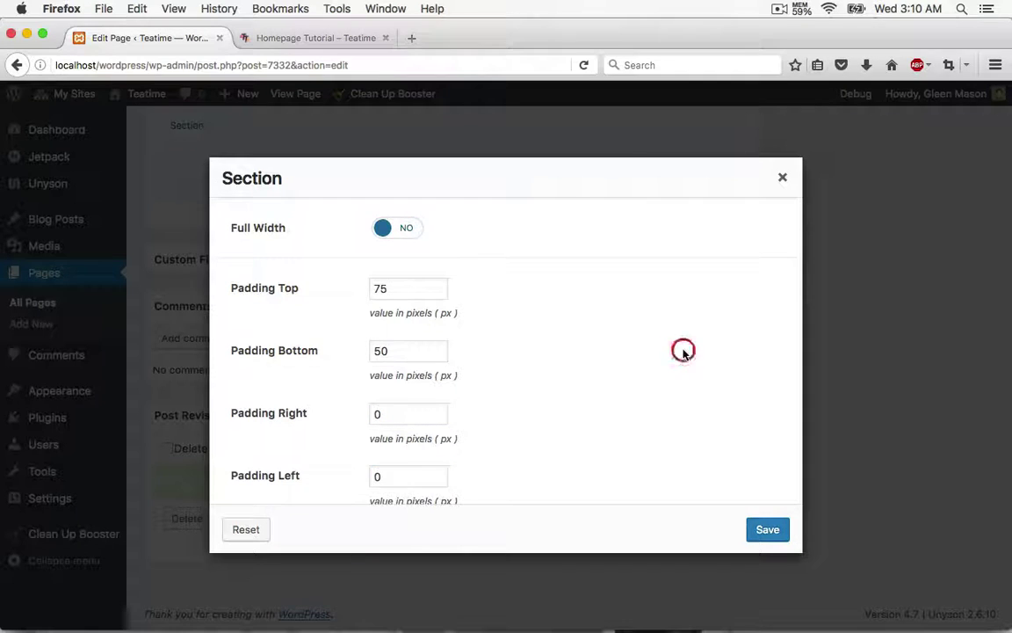
{"action": "scroll", "coordinate": [684, 354], "scroll_direction": "down", "scroll_amount": 3}
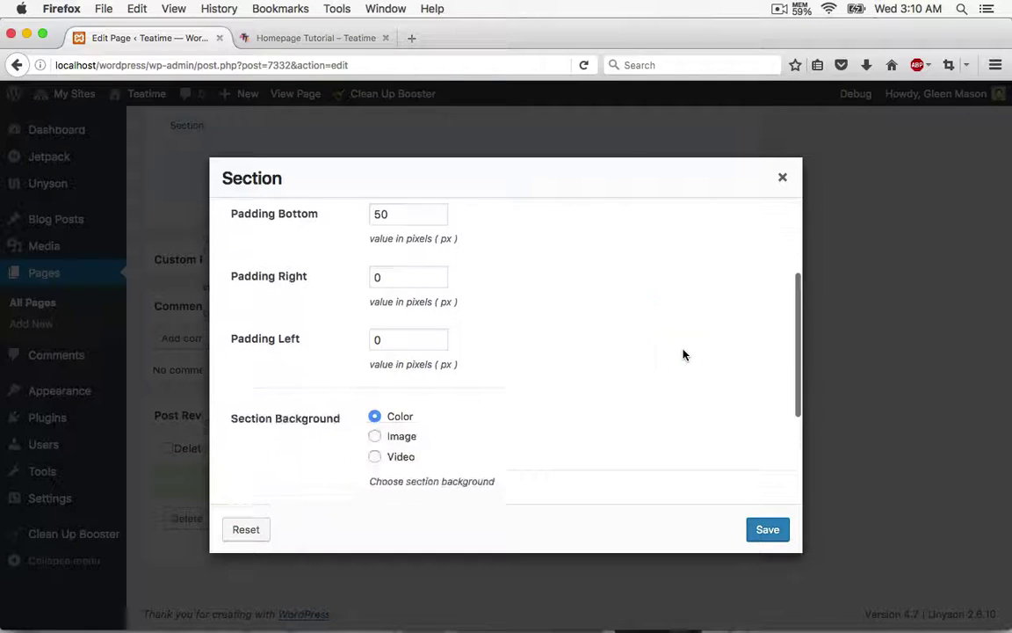
{"action": "left_click", "coordinate": [767, 528]}
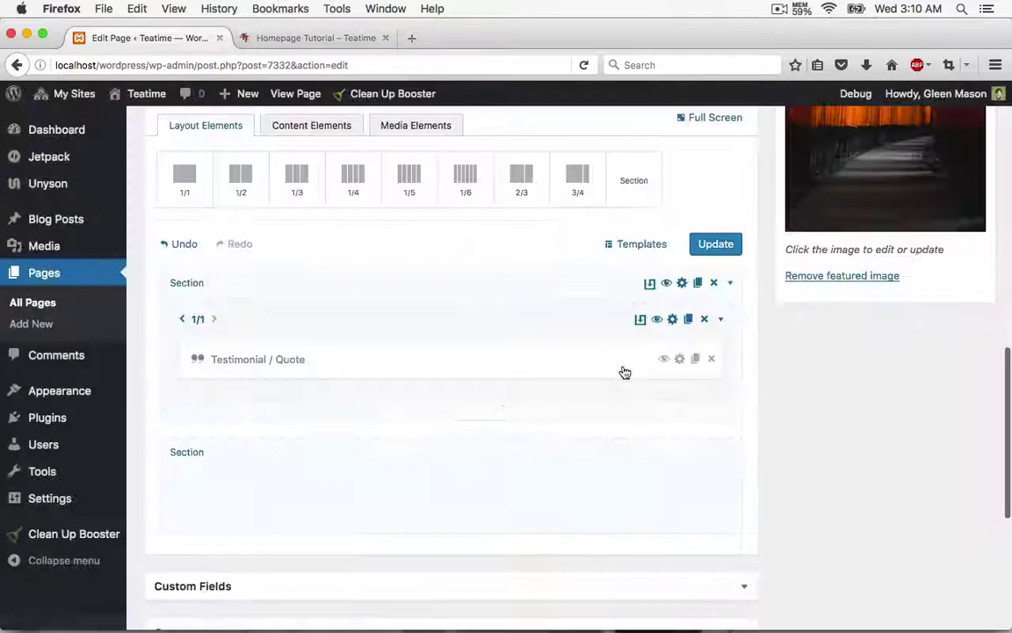
- Place a 3/4 column and a 1/4 column side by side in the new section
{"action": "scroll", "coordinate": [355, 281], "scroll_direction": "down", "scroll_amount": 2}
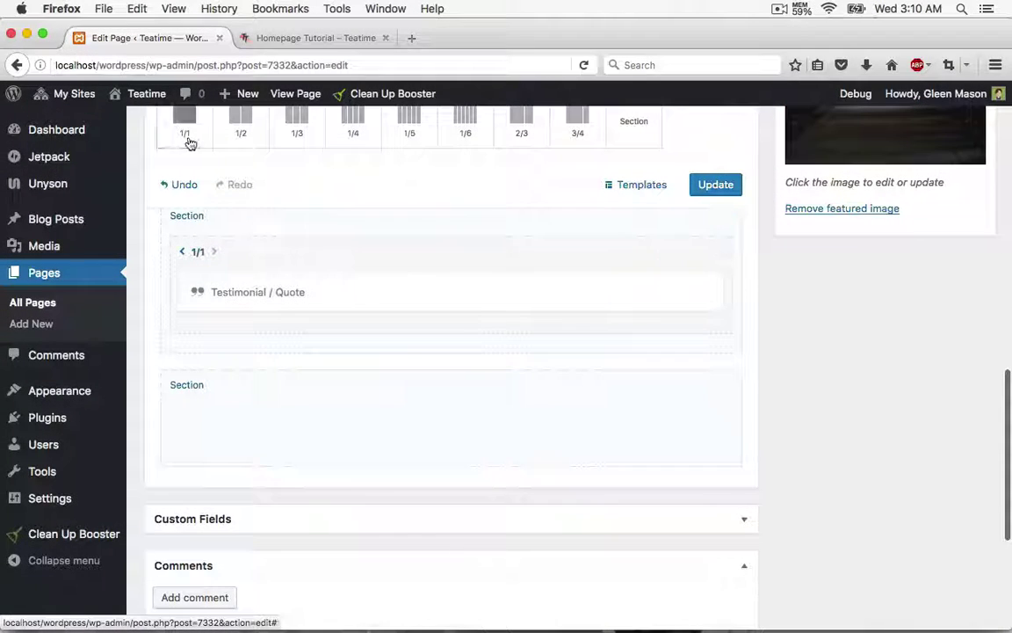
{"action": "left_click_drag", "start_coordinate": [187, 132], "coordinate": [282, 431]}
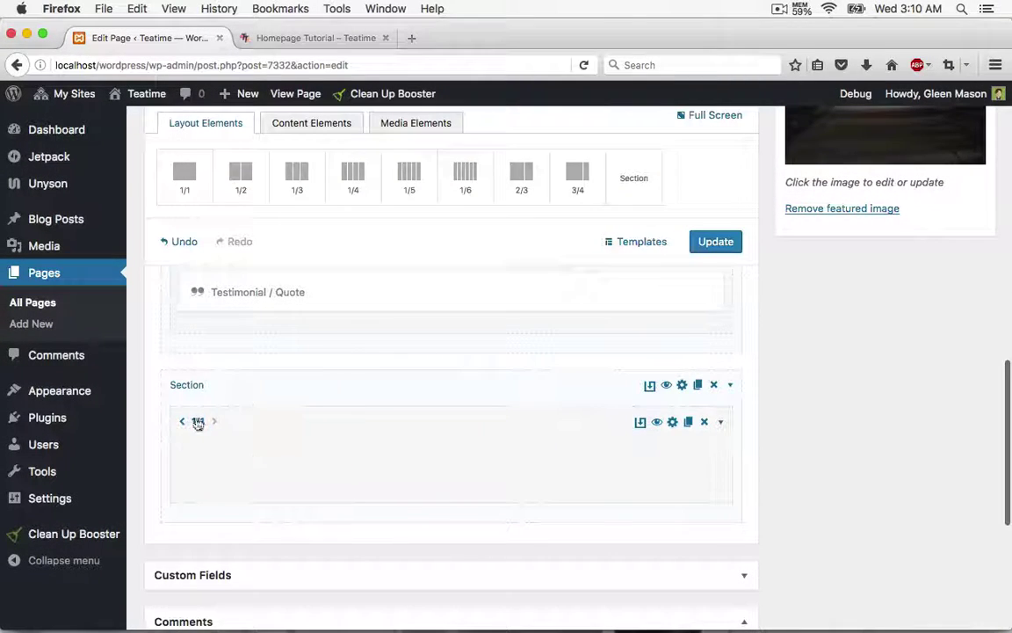
{"action": "left_click", "coordinate": [182, 421]}
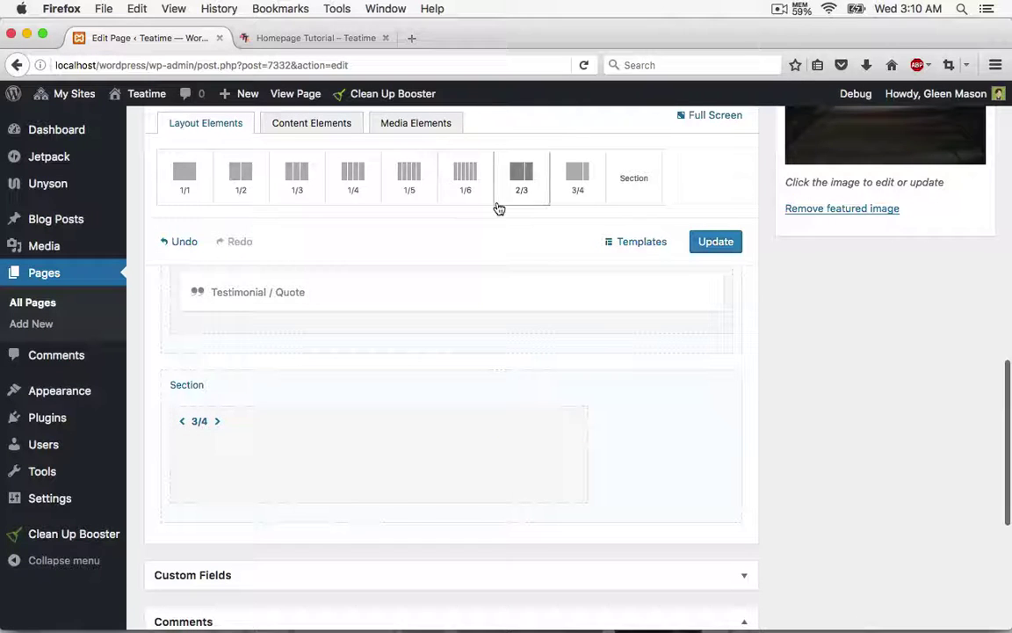
{"action": "mouse_move", "coordinate": [338, 197]}
{"action": "left_mouse_down"}
{"action": "mouse_move", "coordinate": [571, 424]}
{"action": "mouse_move", "coordinate": [653, 470]}
{"action": "mouse_move", "coordinate": [642, 483]}
{"action": "left_mouse_up"}
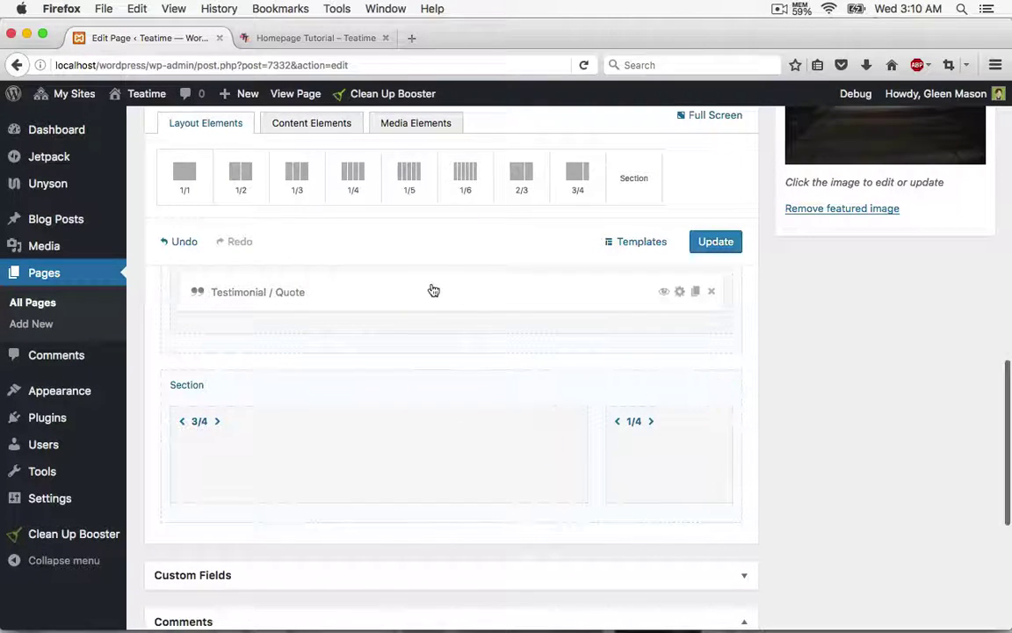
- Place a Whitespace element in the new section's 1/4 column and set its height to 30 px
{"action": "left_click", "coordinate": [304, 129]}
{"action": "scroll", "coordinate": [455, 251], "scroll_direction": "down", "scroll_amount": 1}
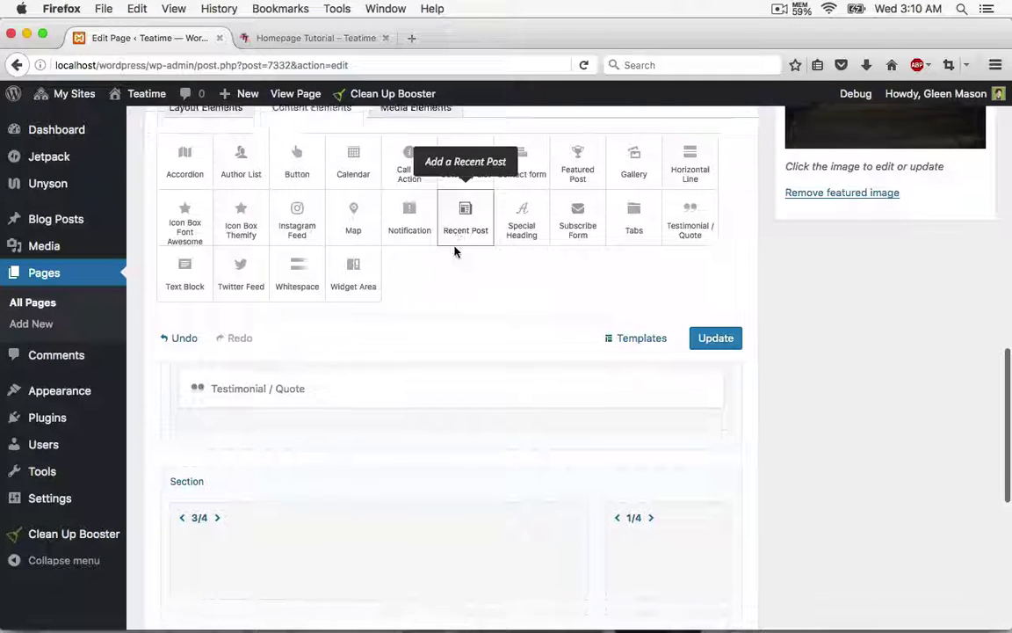
{"action": "left_click_drag", "start_coordinate": [326, 280], "coordinate": [672, 555]}
{"action": "left_click", "coordinate": [675, 552]}
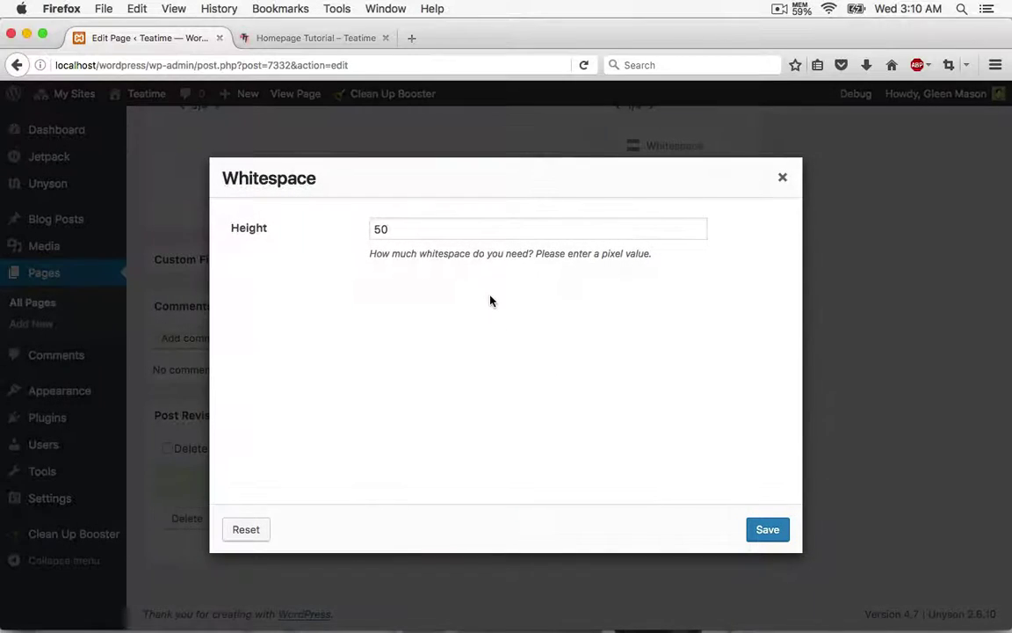
{"action": "left_click", "coordinate": [377, 230]}
{"action": "key", "text": "Delete"}
{"action": "type", "text": "3"}
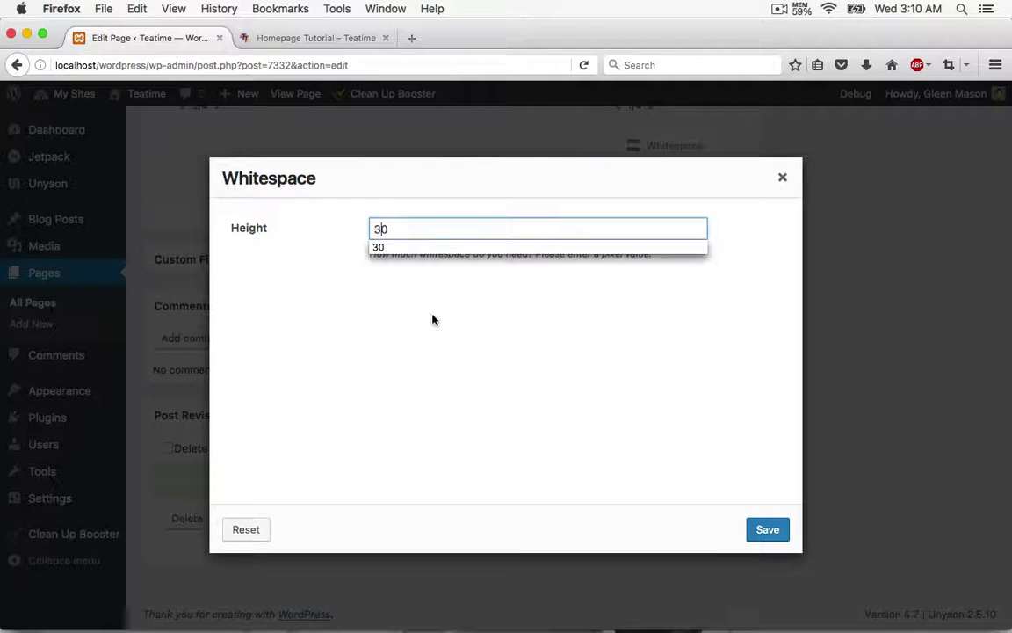
{"action": "left_click", "coordinate": [764, 541]}
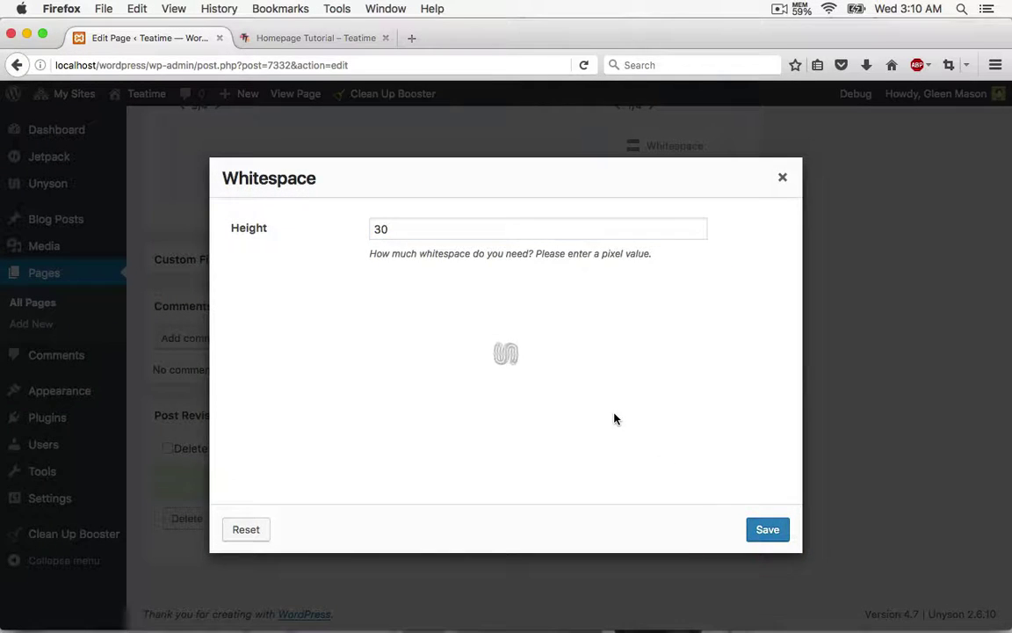
- Place a Widget Area below the Whitespace in the 1/4 column and assign Custom Sidebar 3 to it
{"action": "scroll", "coordinate": [476, 423], "scroll_direction": "down", "scroll_amount": 1}
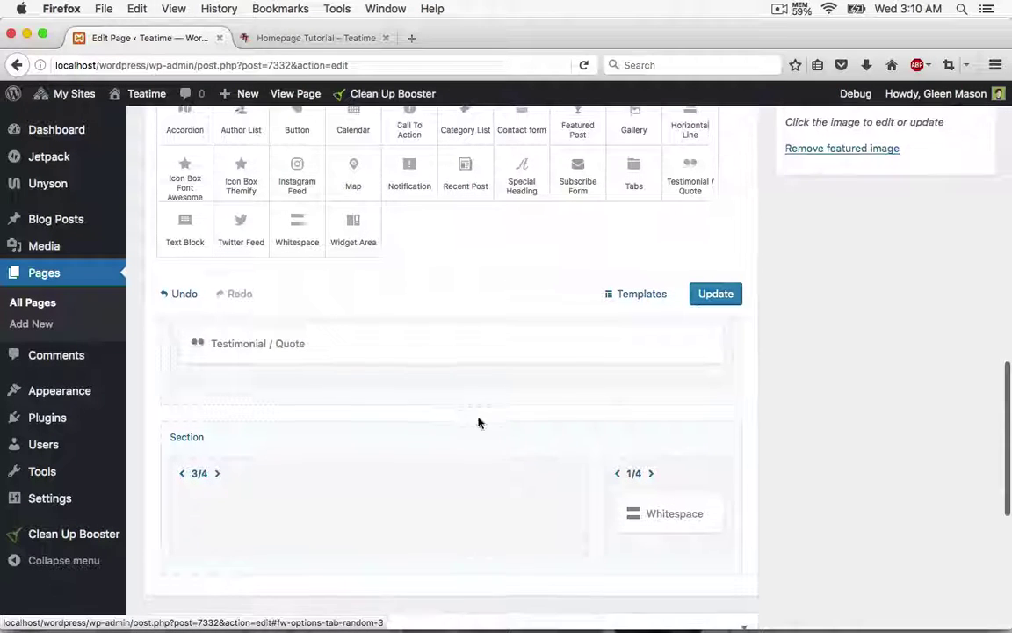
{"action": "left_click_drag", "start_coordinate": [353, 231], "coordinate": [674, 573]}
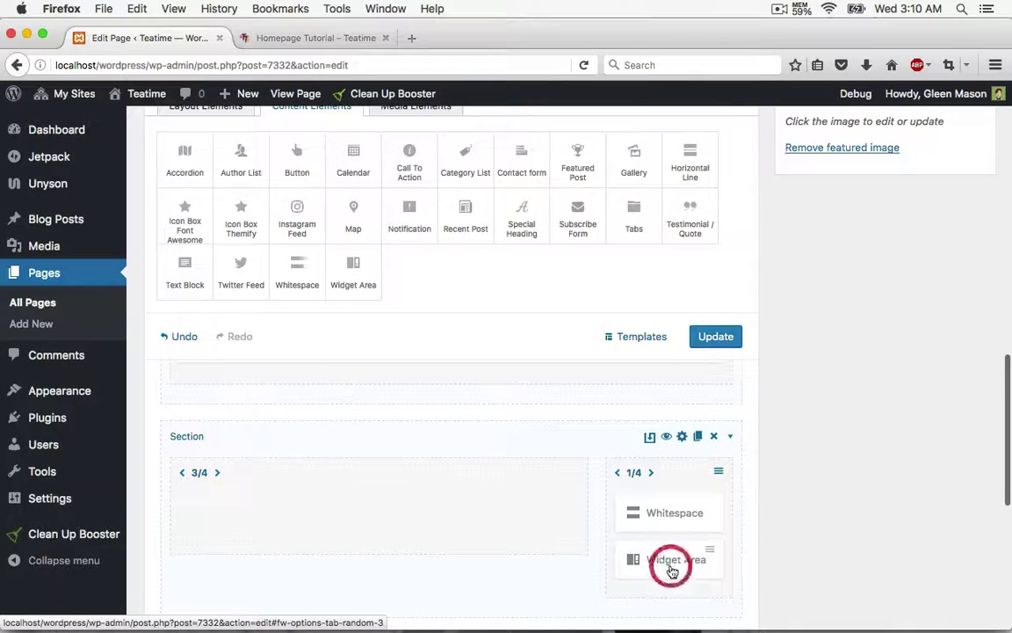
{"action": "left_click", "coordinate": [672, 571]}
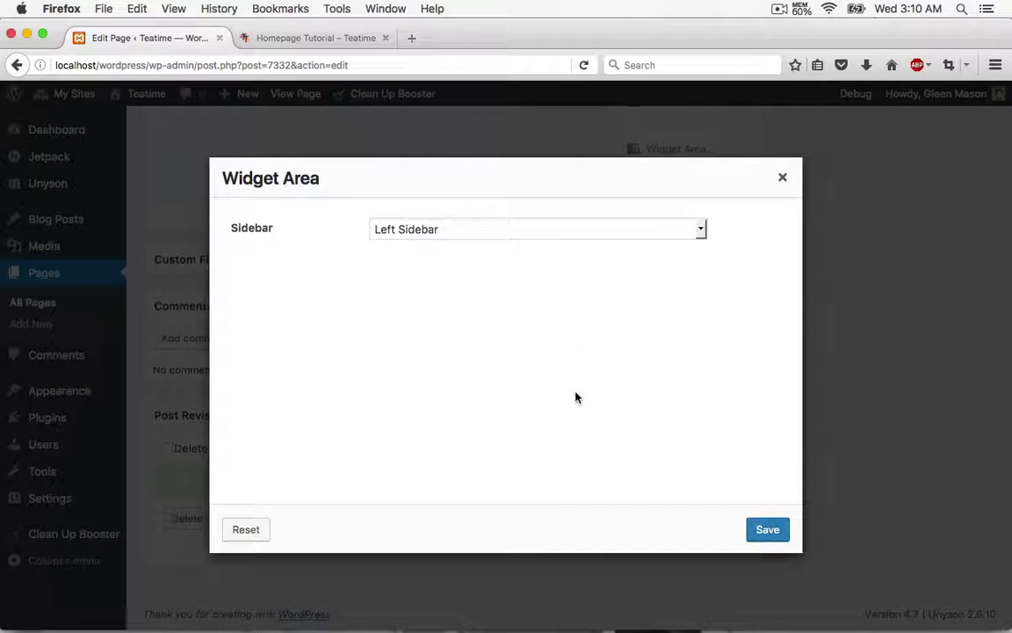
{"action": "left_click", "coordinate": [537, 230]}
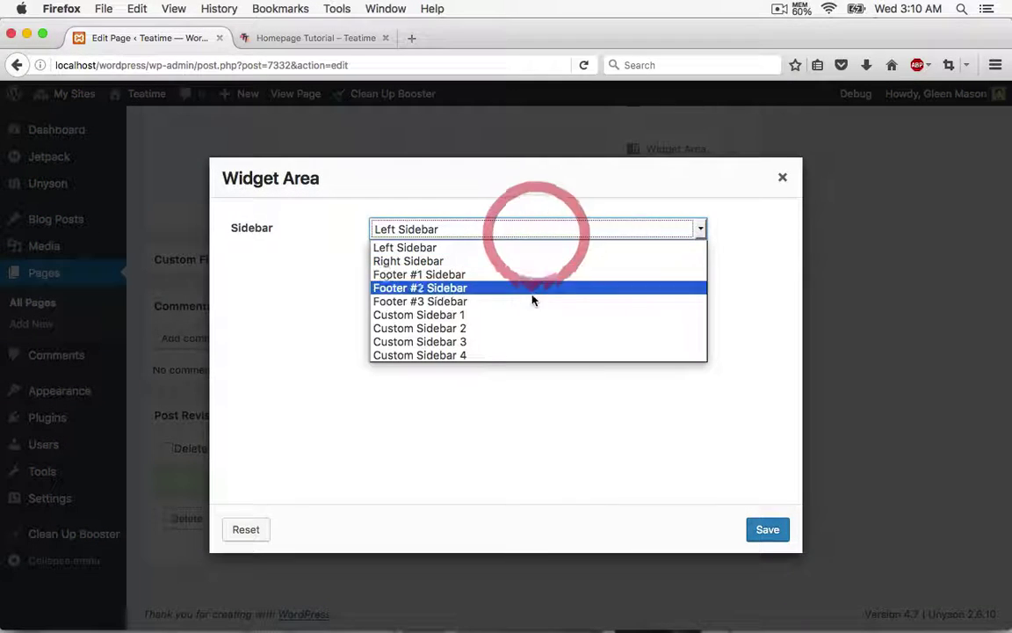
{"action": "left_click", "coordinate": [538, 342]}
{"action": "left_click", "coordinate": [765, 529]}
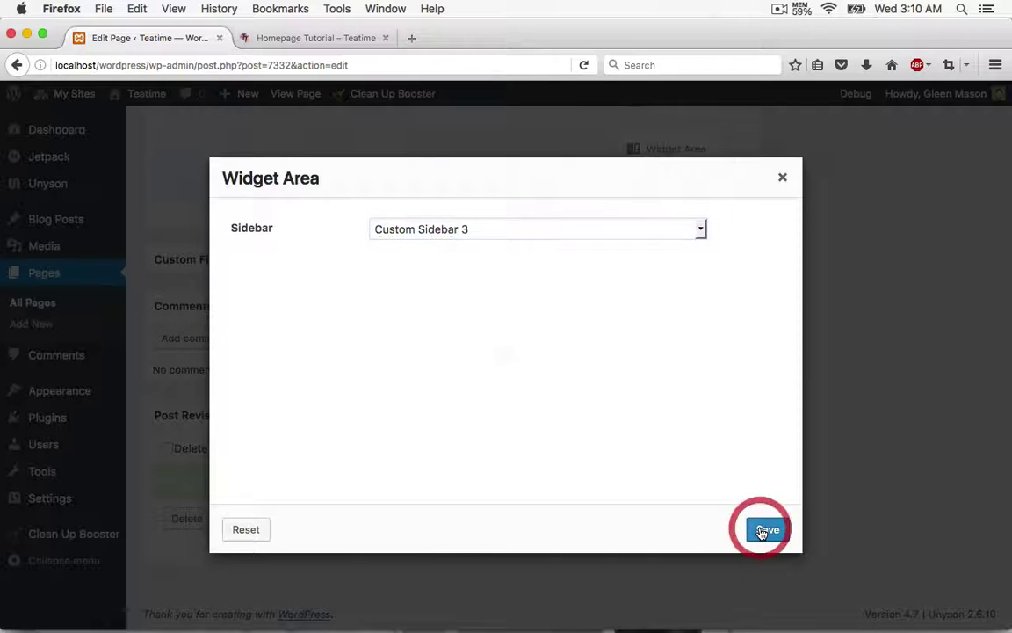
- Place a Special Heading in the new section's 3/4 column and give it the title LATEST POSTS
{"action": "scroll", "coordinate": [515, 440], "scroll_direction": "up", "scroll_amount": 5}
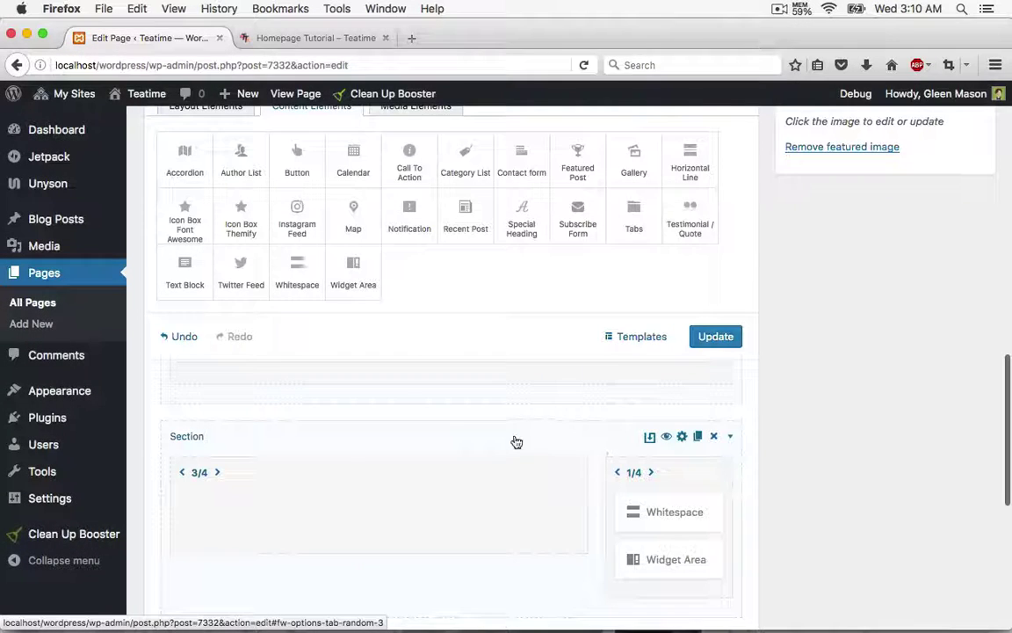
{"action": "scroll", "coordinate": [443, 454], "scroll_direction": "down", "scroll_amount": 1}
{"action": "scroll", "coordinate": [444, 455], "scroll_direction": "down", "scroll_amount": 1}
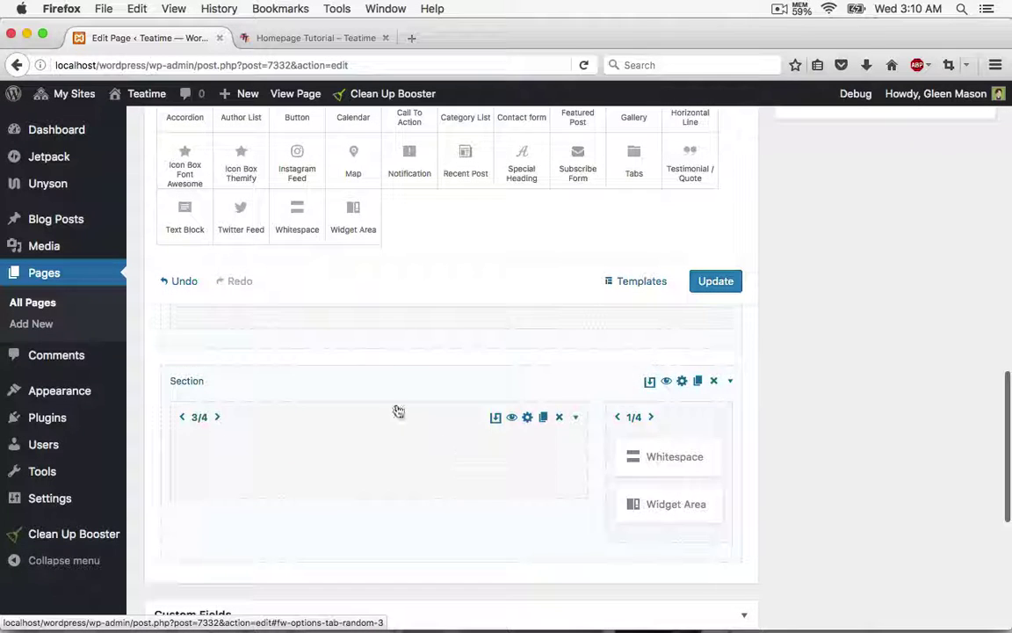
{"action": "left_click_drag", "start_coordinate": [521, 167], "coordinate": [316, 439]}
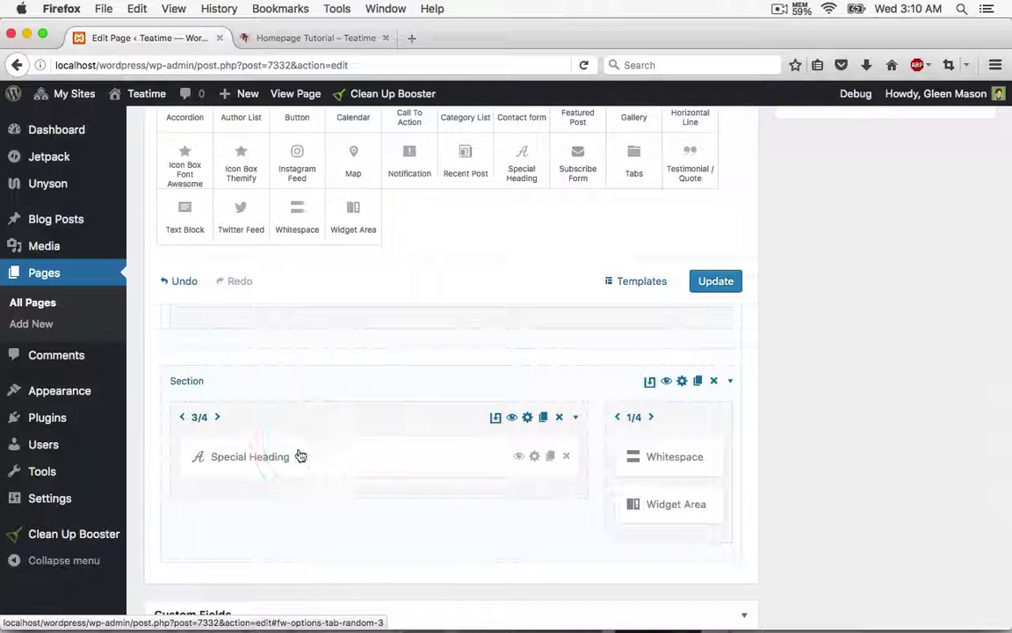
{"action": "left_click", "coordinate": [298, 454]}
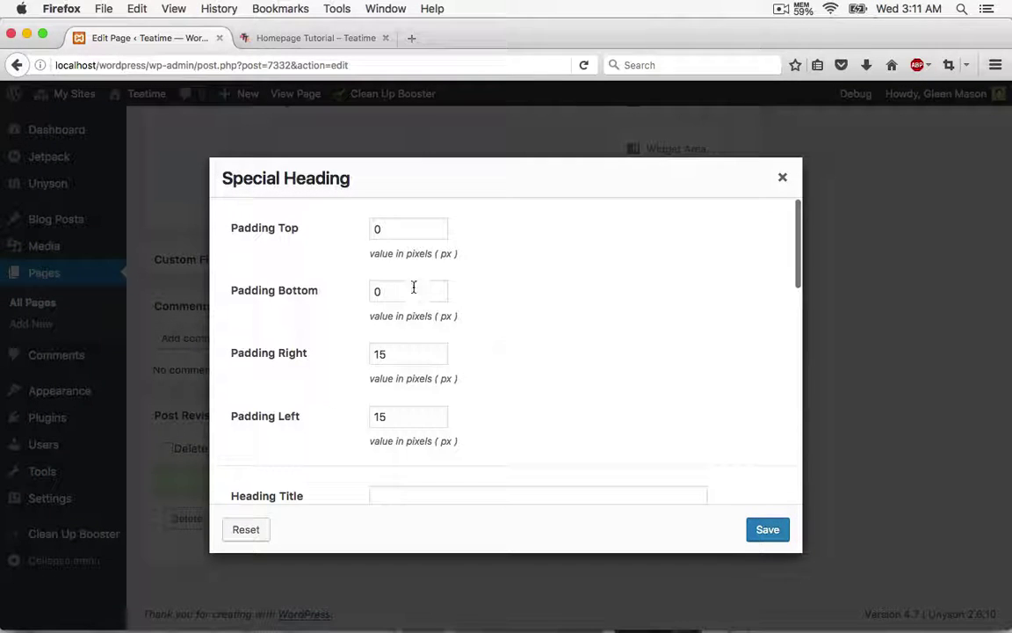
{"action": "scroll", "coordinate": [494, 366], "scroll_direction": "down", "scroll_amount": 2}
{"action": "left_click", "coordinate": [463, 389]}
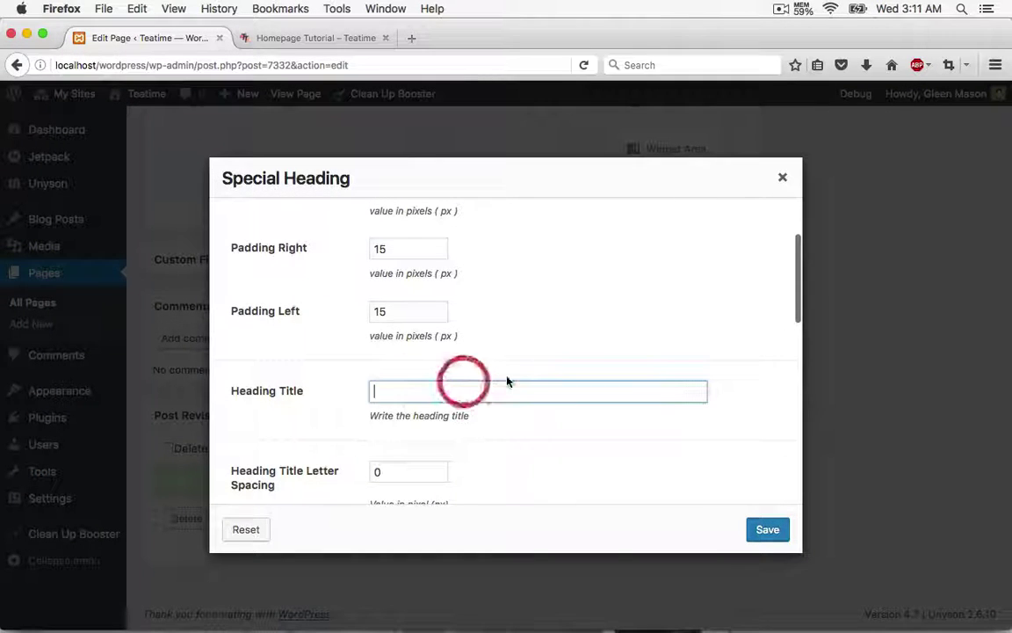
{"action": "type", "text": "LATEST POSTS"}
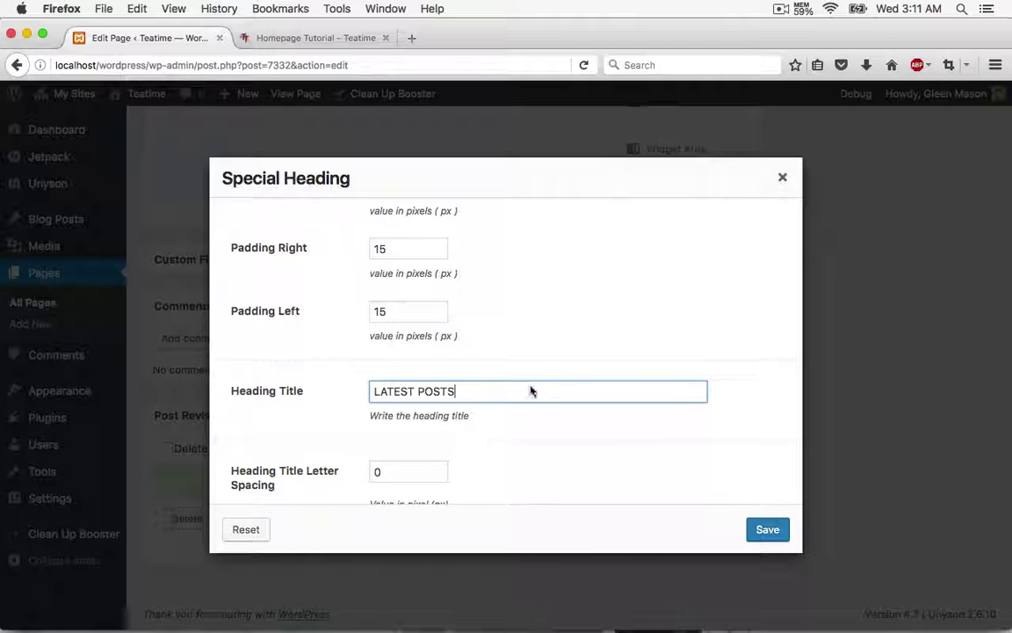
- Set the heading's title letter spacing to 3 px and title color to #262626, and save the heading
{"action": "scroll", "coordinate": [570, 419], "scroll_direction": "down", "scroll_amount": 2}
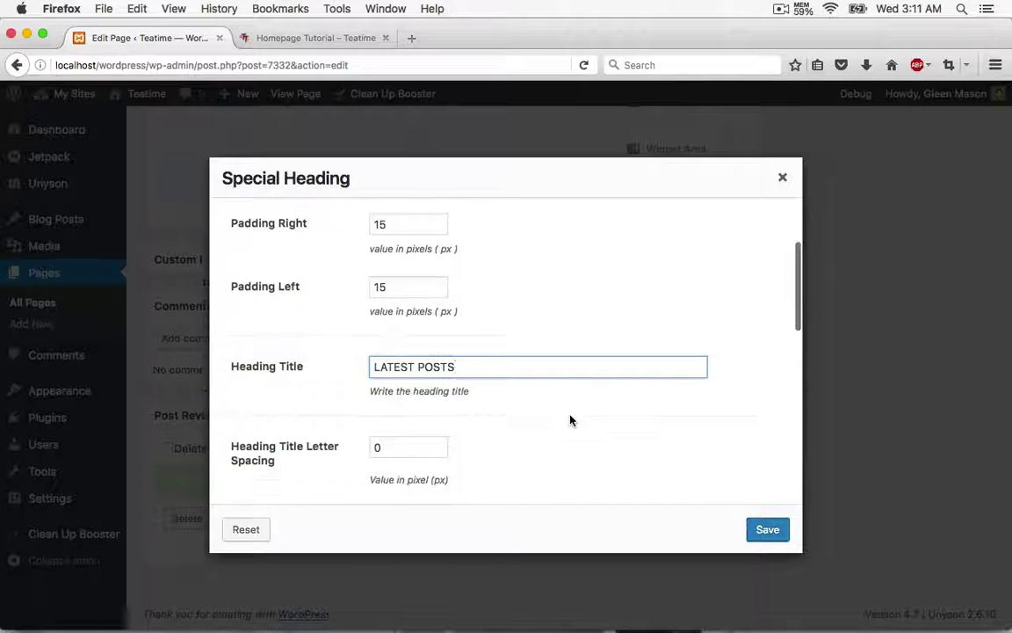
{"action": "left_click", "coordinate": [424, 405]}
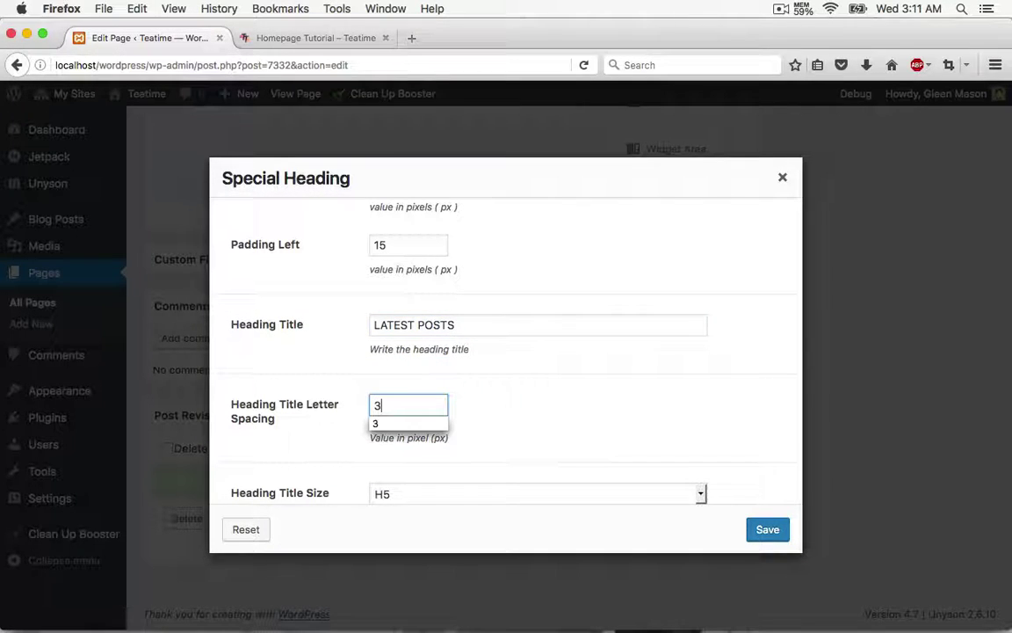
{"action": "type", "text": "3"}
{"action": "left_click", "coordinate": [558, 397]}
{"action": "scroll", "coordinate": [558, 397], "scroll_direction": "down", "scroll_amount": 3}
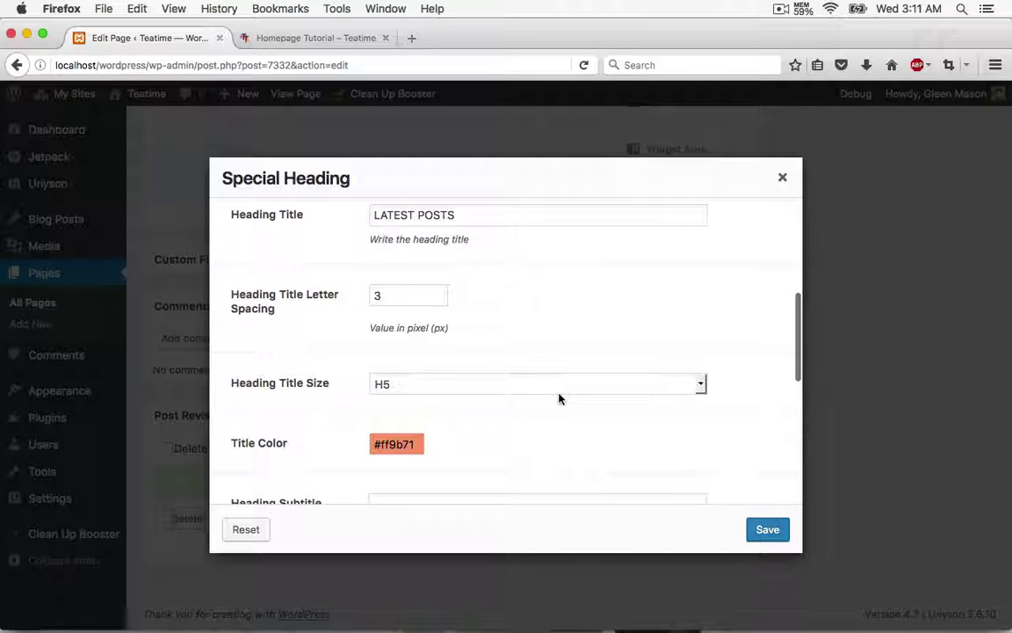
{"action": "left_click", "coordinate": [400, 444]}
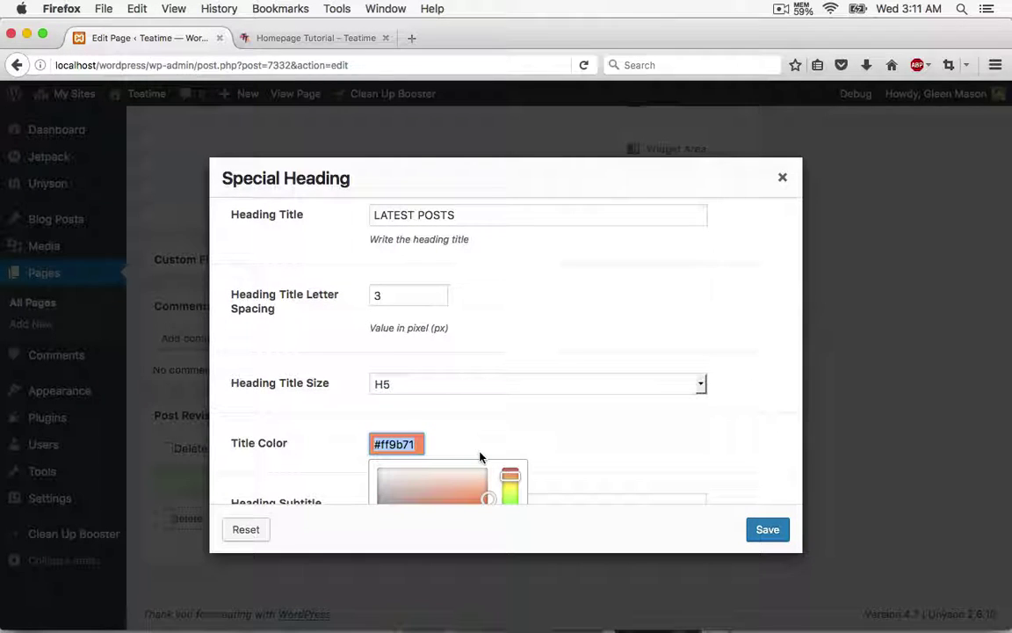
{"action": "type", "text": "262626"}
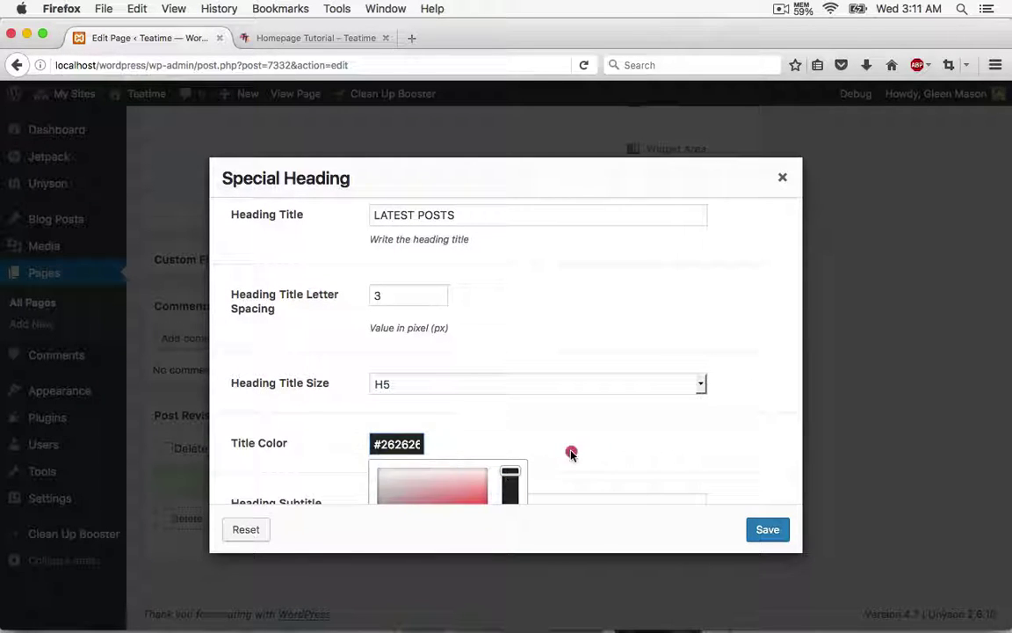
{"action": "left_click", "coordinate": [571, 452]}
{"action": "scroll", "coordinate": [572, 452], "scroll_direction": "down", "scroll_amount": 4}
{"action": "scroll", "coordinate": [571, 452], "scroll_direction": "down", "scroll_amount": 4}
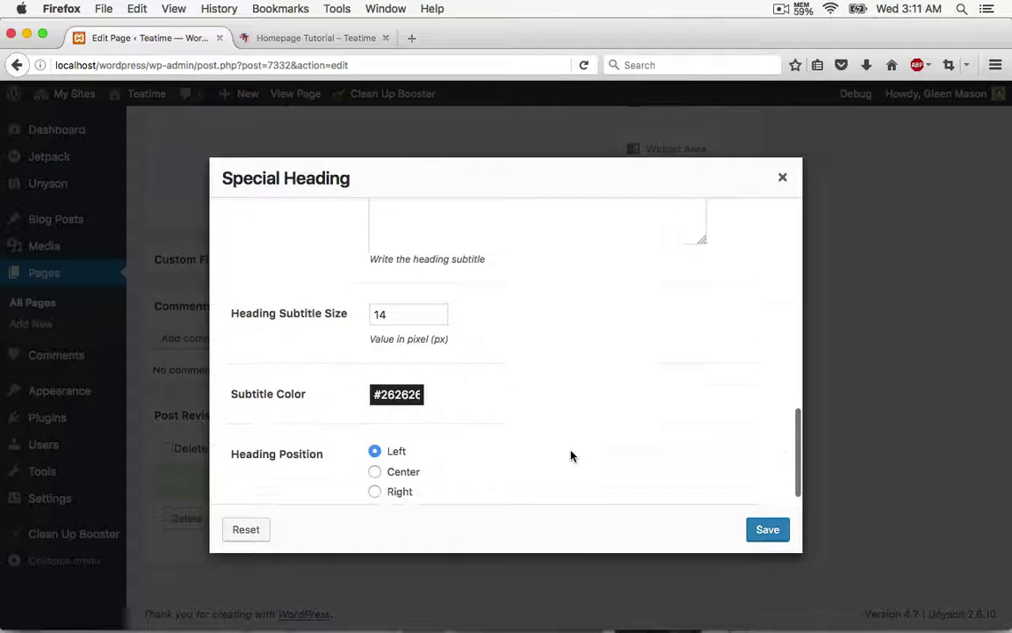
{"action": "left_click", "coordinate": [767, 530]}
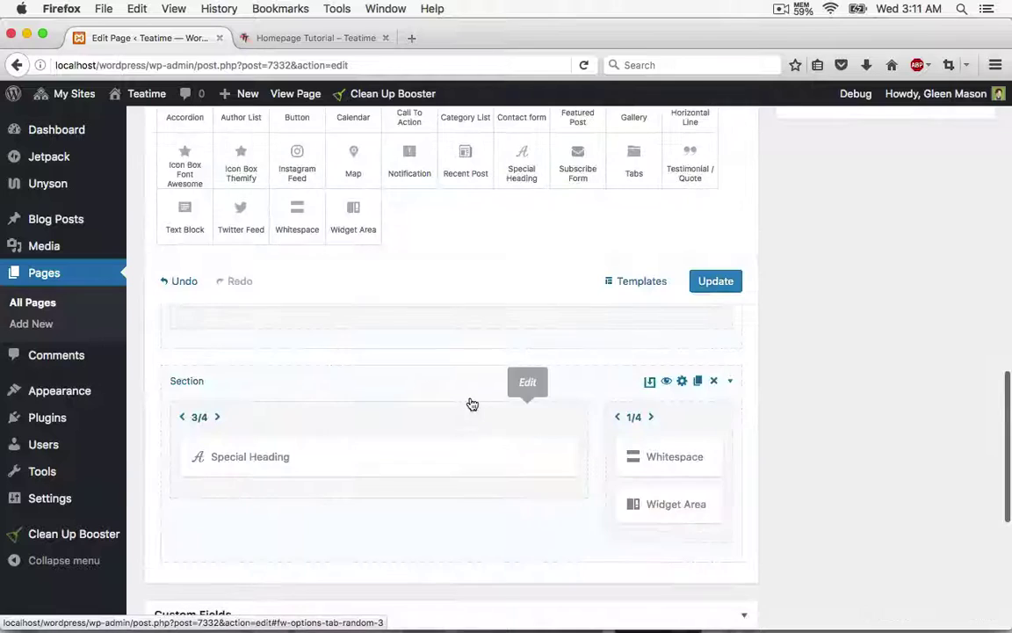
- Place a Recent Post element below the Special Heading in the 3/4 column
{"action": "scroll", "coordinate": [400, 313], "scroll_direction": "up", "scroll_amount": 1}
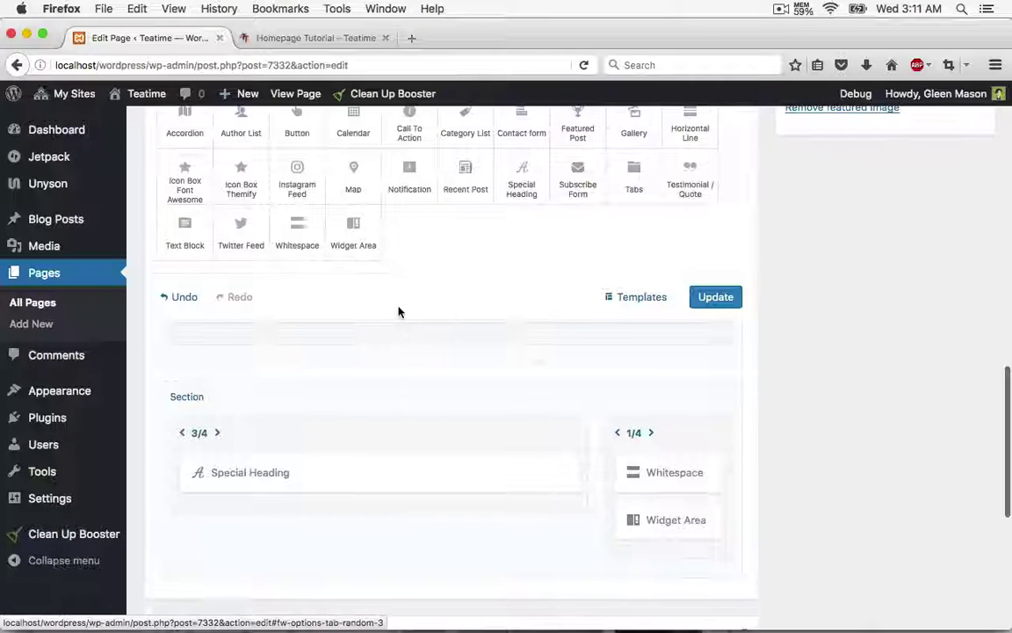
{"action": "left_click", "coordinate": [465, 193]}
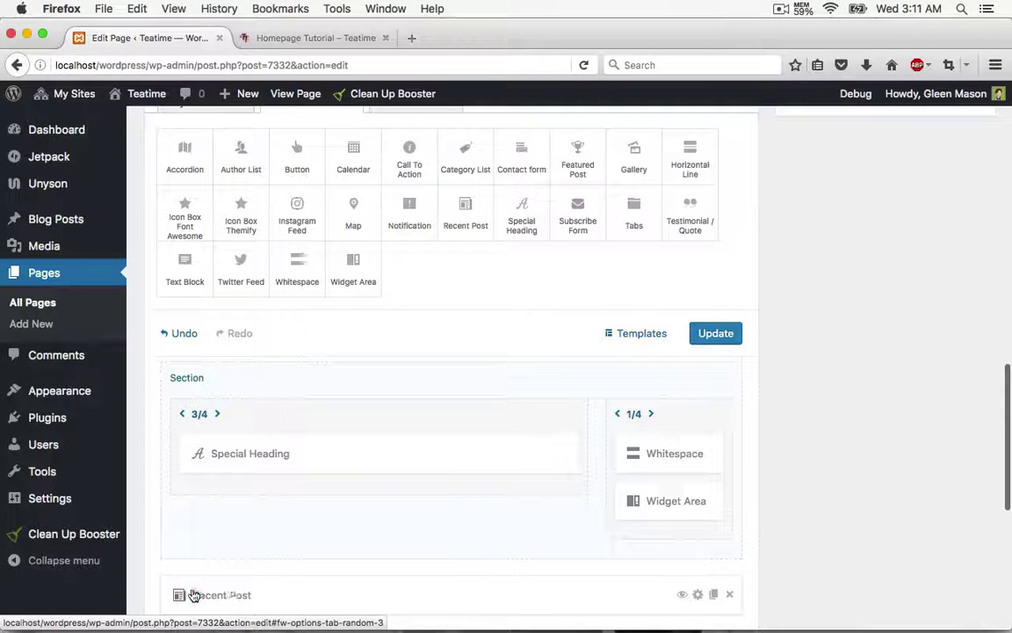
{"action": "left_click_drag", "start_coordinate": [193, 594], "coordinate": [202, 496]}
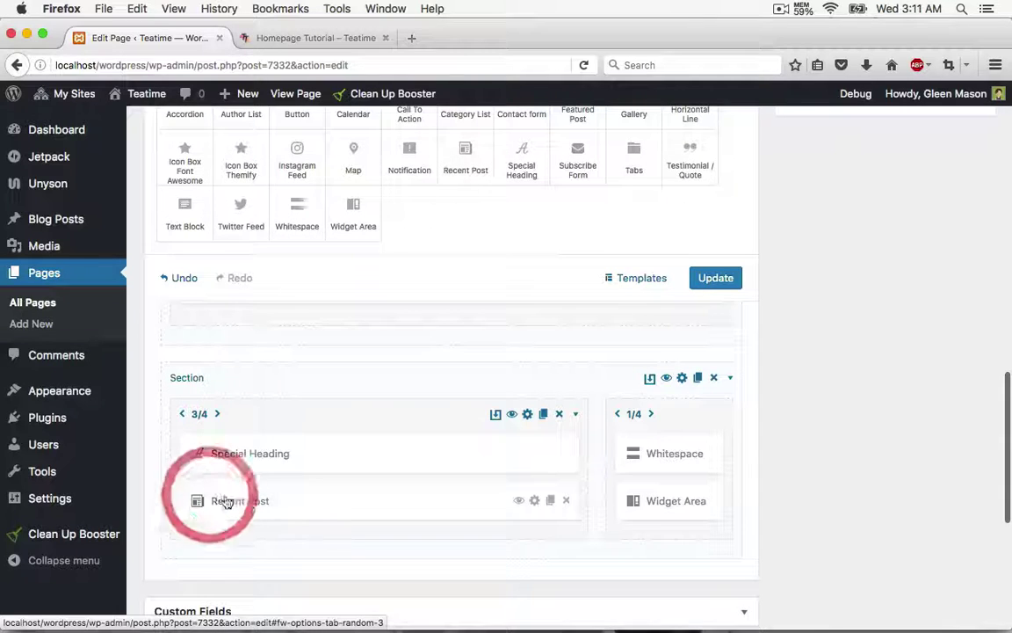
- Keep the Recent Post element sorted by Date, Descending, and choose the second type, the two-column layout with staggered image heights
{"action": "left_click", "coordinate": [267, 506]}
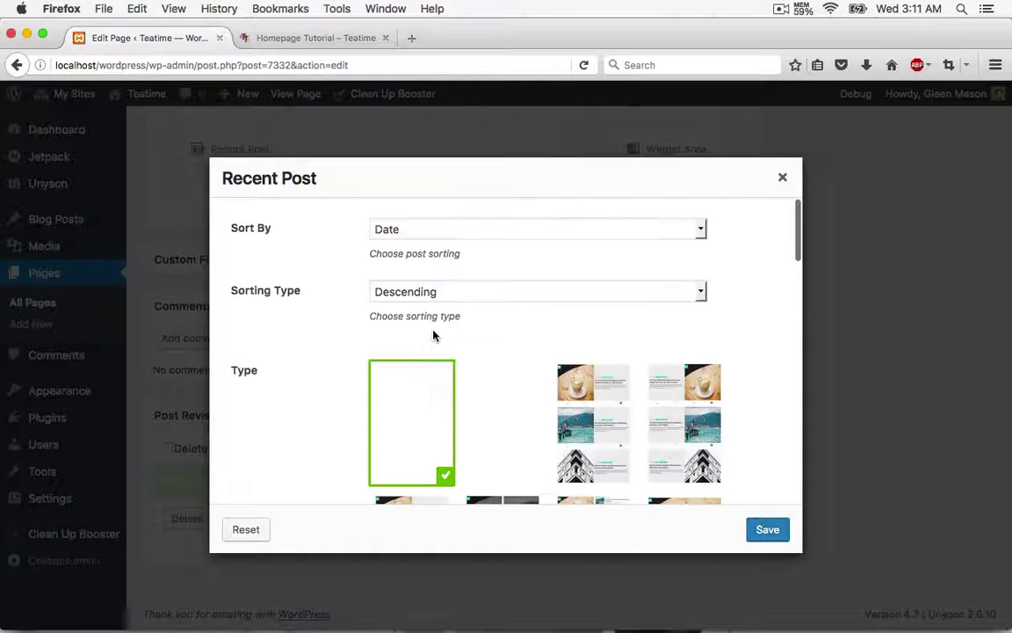
{"action": "left_click", "coordinate": [481, 230]}
{"action": "left_click", "coordinate": [479, 227]}
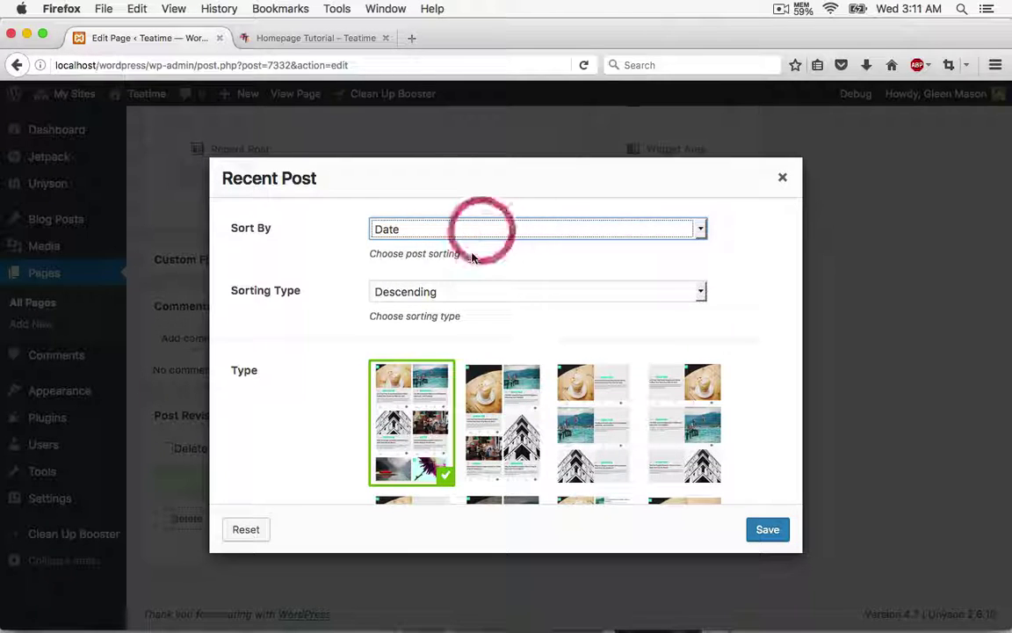
{"action": "left_click", "coordinate": [463, 290]}
{"action": "left_click", "coordinate": [463, 290]}
{"action": "mouse_move", "coordinate": [499, 384]}
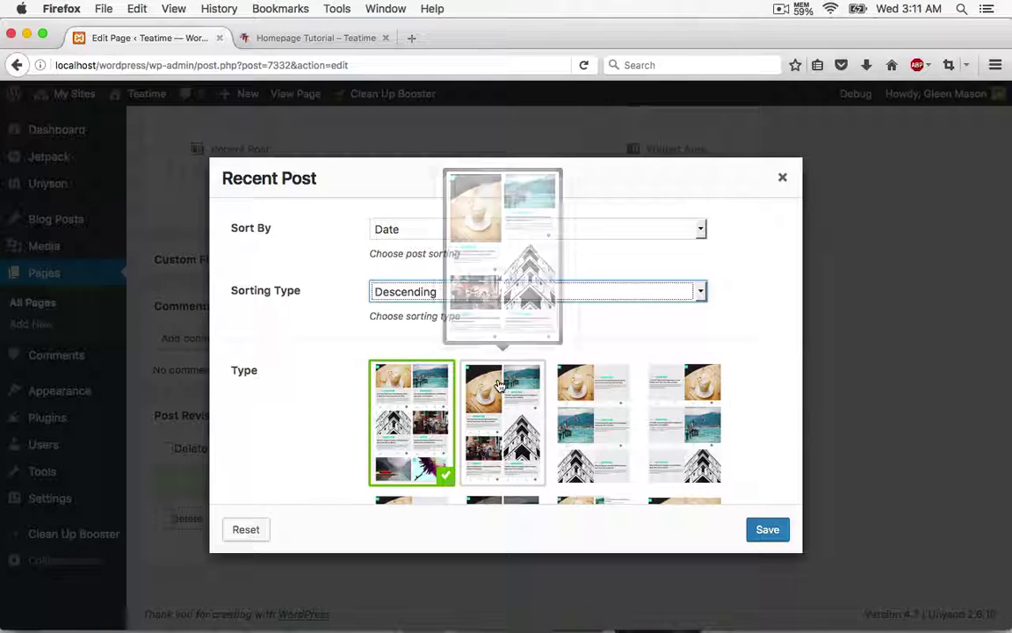
{"action": "left_click", "coordinate": [497, 383]}
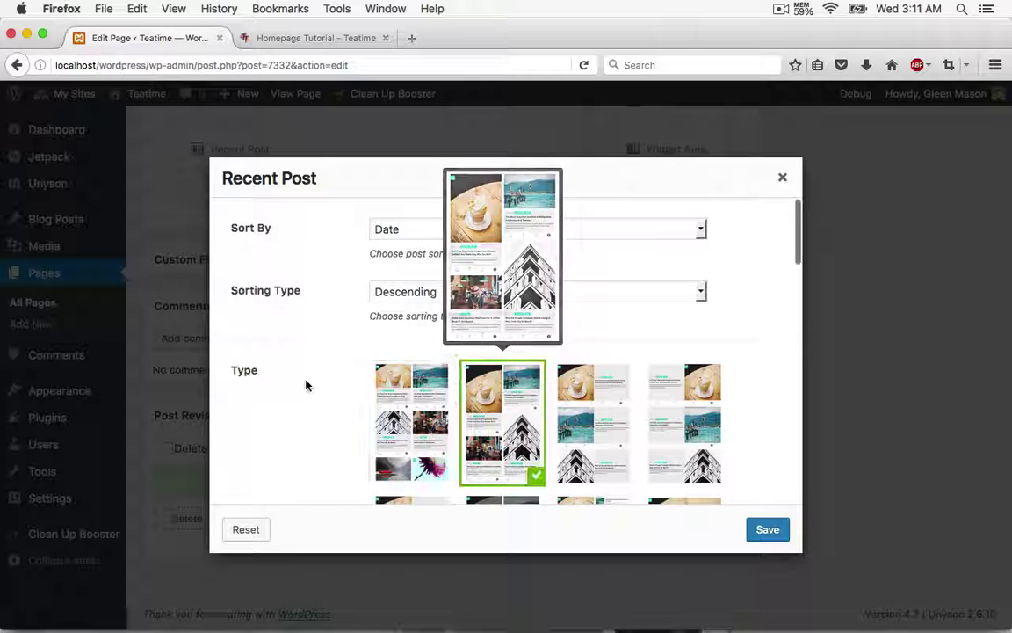
- Set the Recent Post element's amount of posts to 10 and save it
{"action": "scroll", "coordinate": [305, 383], "scroll_direction": "down", "scroll_amount": 5}
{"action": "scroll", "coordinate": [306, 384], "scroll_direction": "down", "scroll_amount": 10}
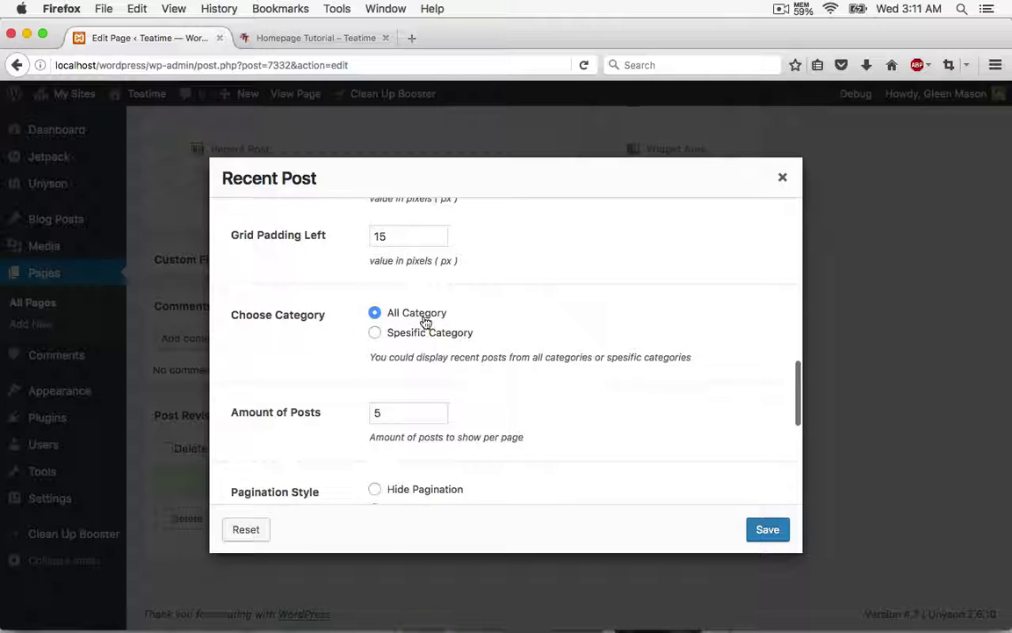
{"action": "scroll", "coordinate": [497, 319], "scroll_direction": "down", "scroll_amount": 3}
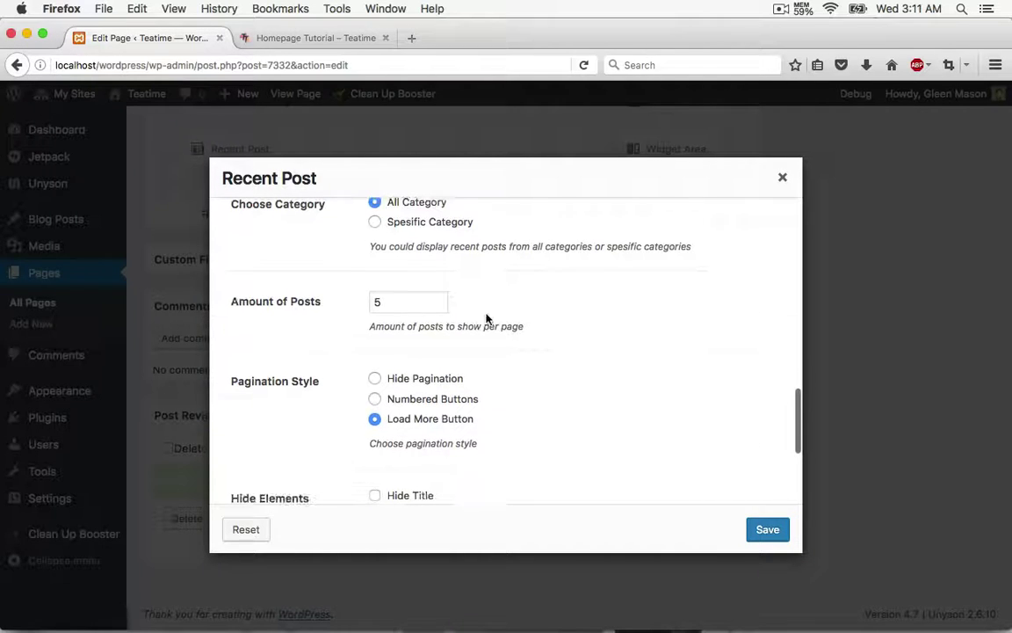
{"action": "double_click", "coordinate": [424, 308]}
{"action": "type", "text": "1"}
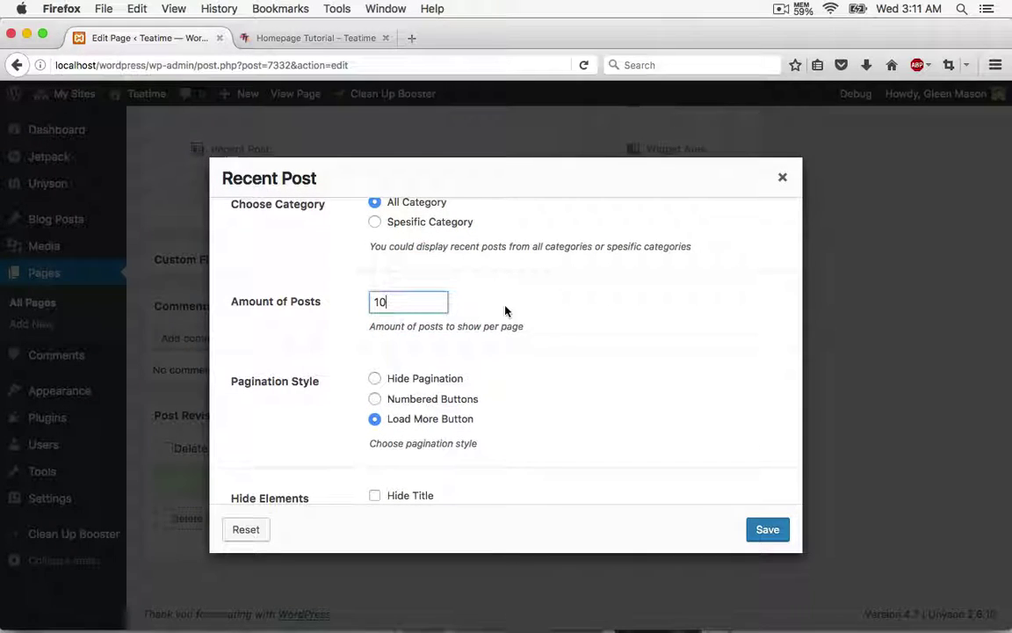
{"action": "type", "text": "0"}
{"action": "left_click", "coordinate": [554, 305]}
{"action": "scroll", "coordinate": [554, 307], "scroll_direction": "down", "scroll_amount": 2}
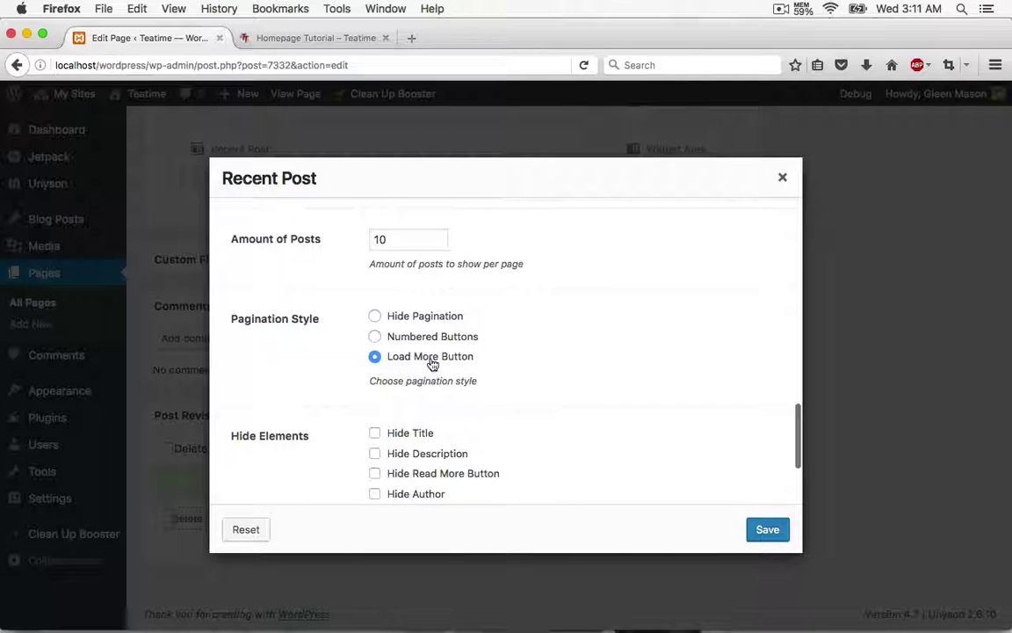
{"action": "scroll", "coordinate": [549, 359], "scroll_direction": "down", "scroll_amount": 4}
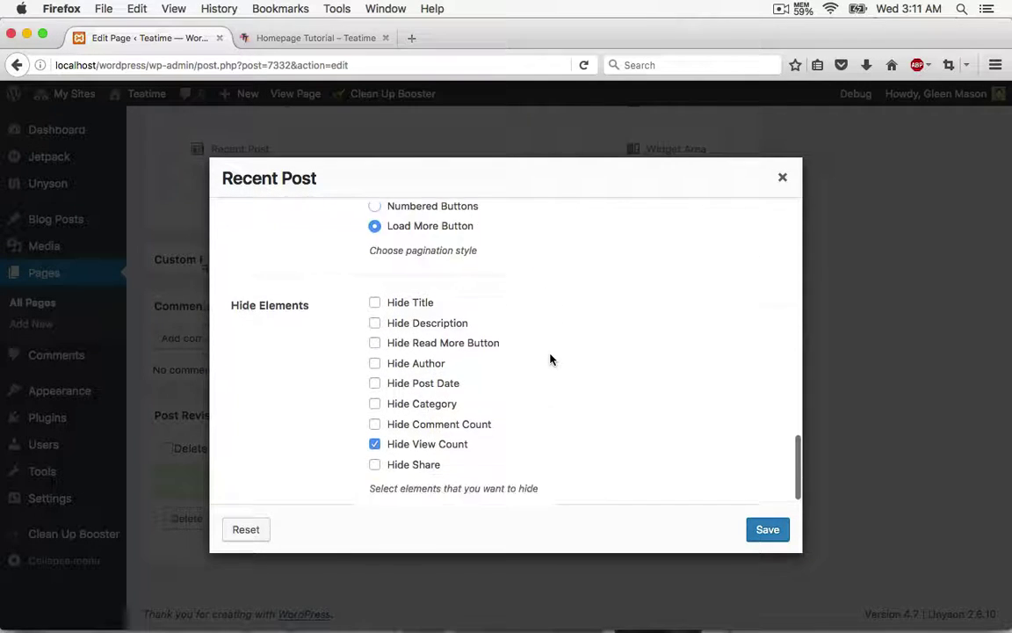
{"action": "left_click", "coordinate": [762, 530]}
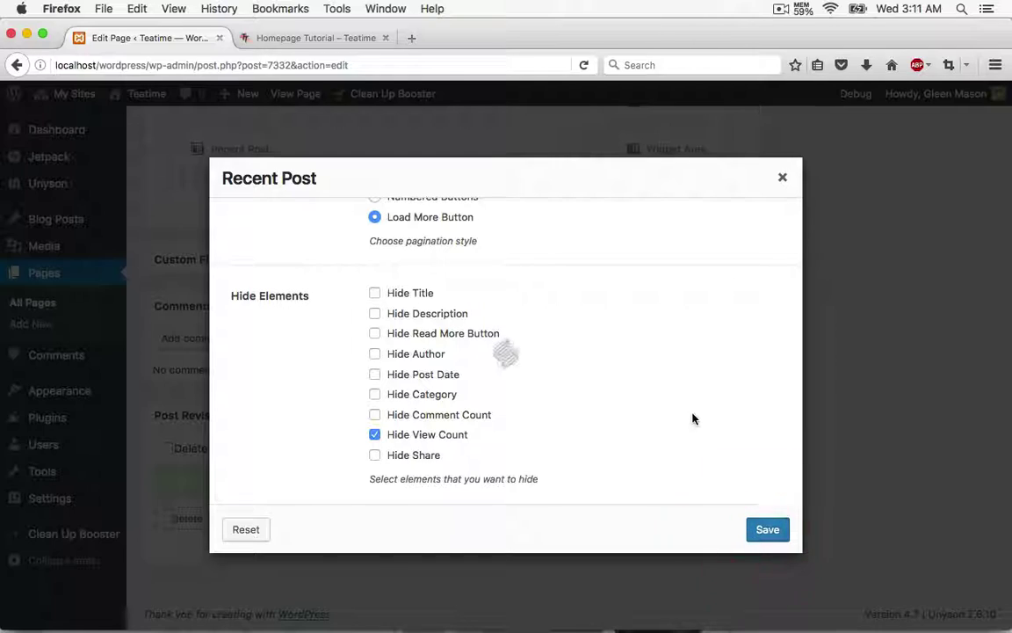
- Update the Homepage Tutorial page with the newly added section
{"action": "scroll", "coordinate": [615, 404], "scroll_direction": "up", "scroll_amount": 5}
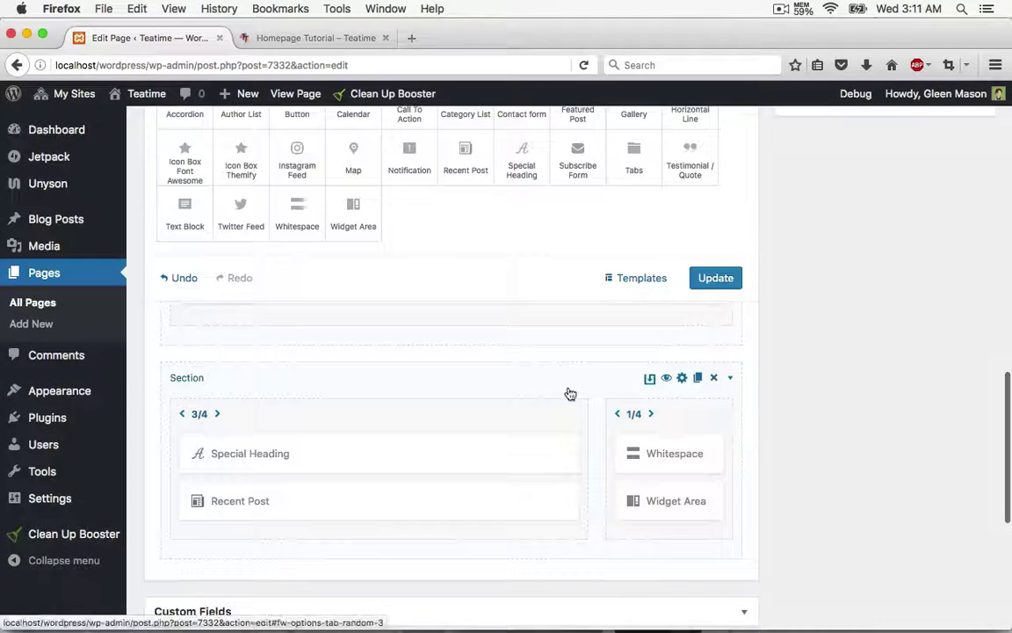
{"action": "scroll", "coordinate": [569, 393], "scroll_direction": "up", "scroll_amount": 2}
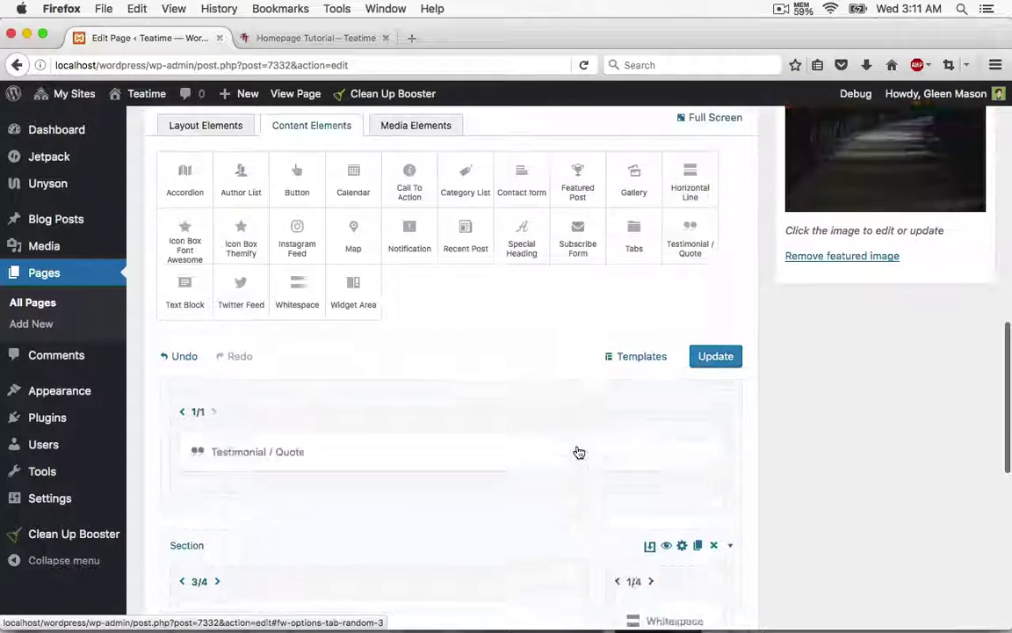
{"action": "scroll", "coordinate": [577, 451], "scroll_direction": "up", "scroll_amount": 5}
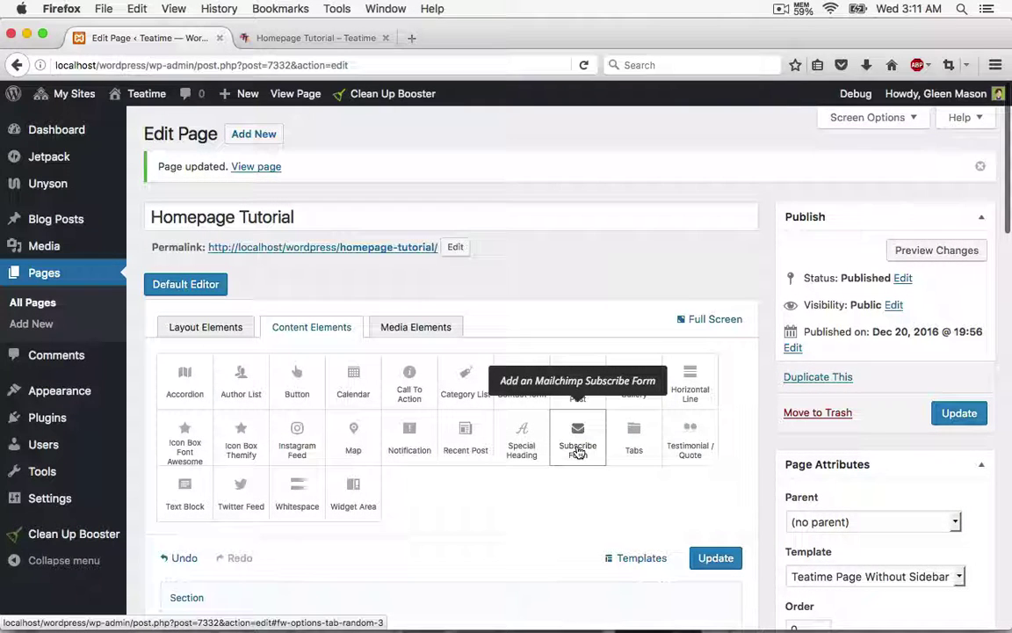
{"action": "left_click", "coordinate": [717, 560]}
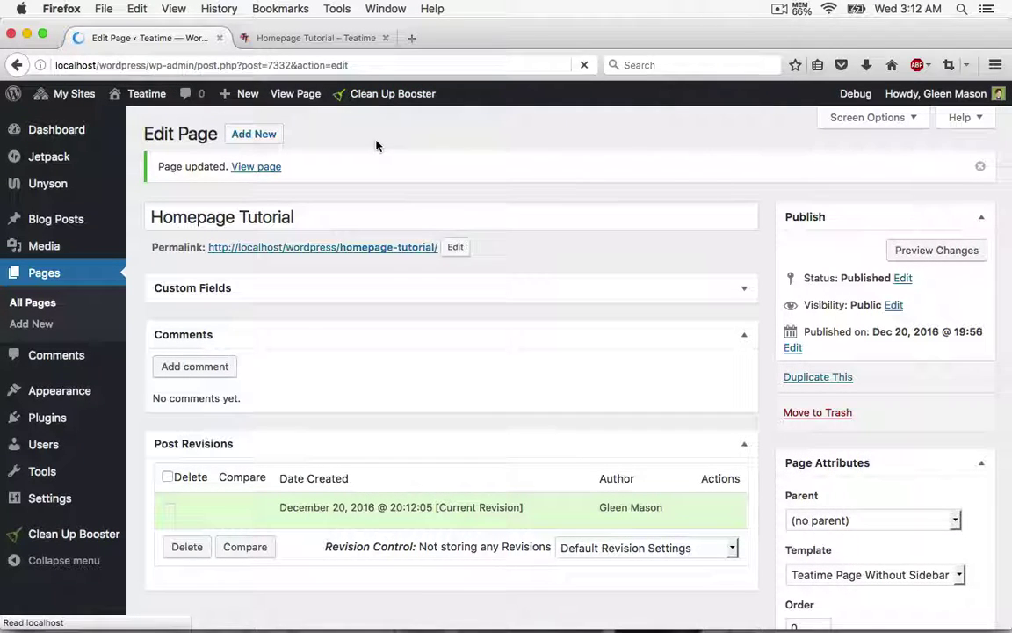
- Reload the live Homepage Tutorial page and review the slider, Travel section, banner ad and Lifestyle section with their sidebars
{"action": "left_click", "coordinate": [292, 38]}
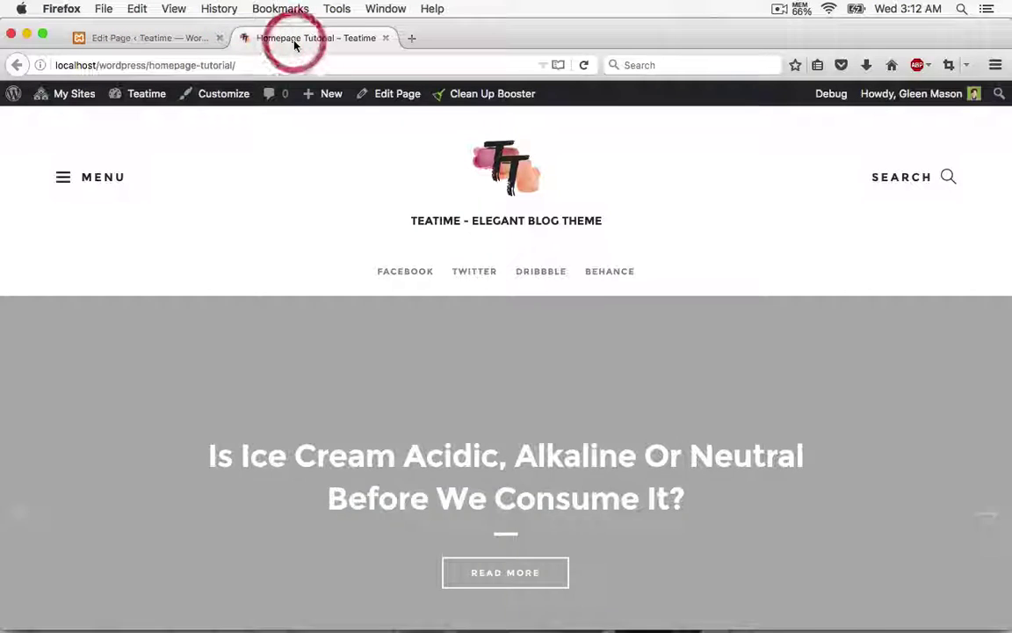
{"action": "left_click", "coordinate": [586, 66]}
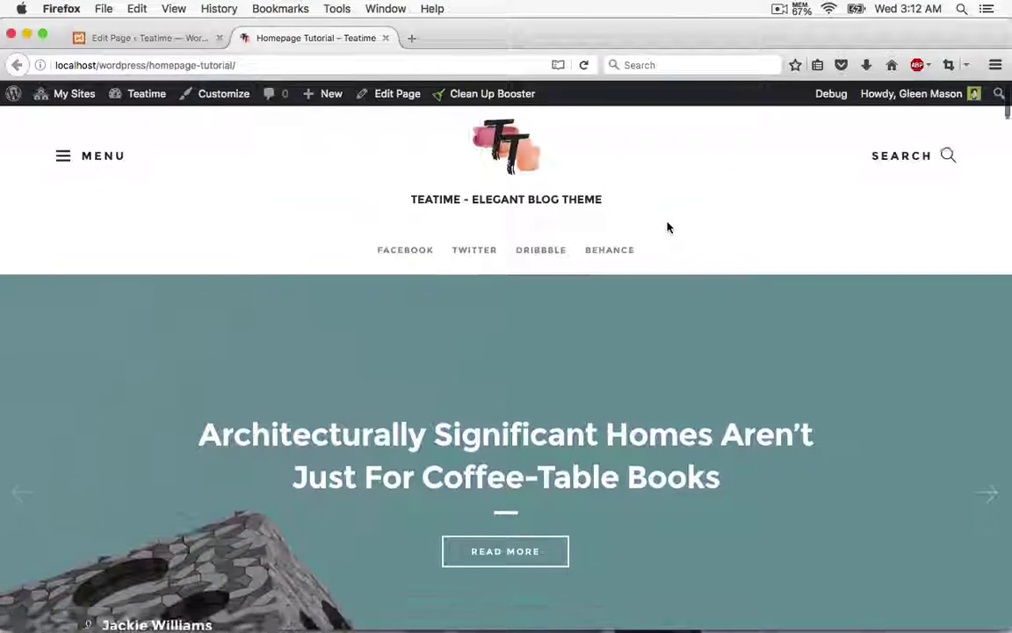
{"action": "scroll", "coordinate": [667, 228], "scroll_direction": "down", "scroll_amount": 5}
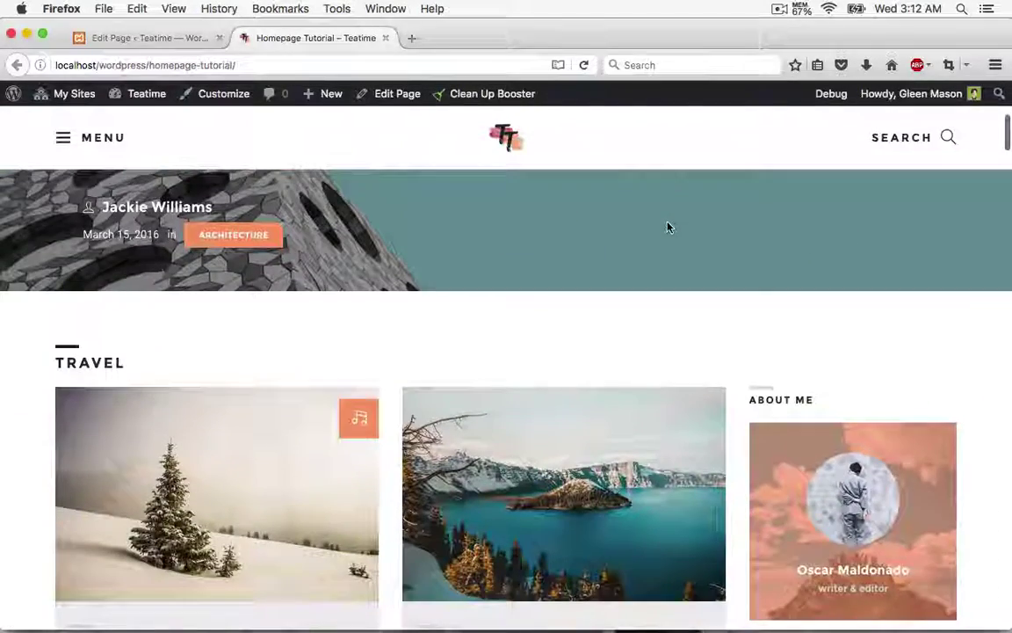
{"action": "scroll", "coordinate": [667, 227], "scroll_direction": "down", "scroll_amount": 10}
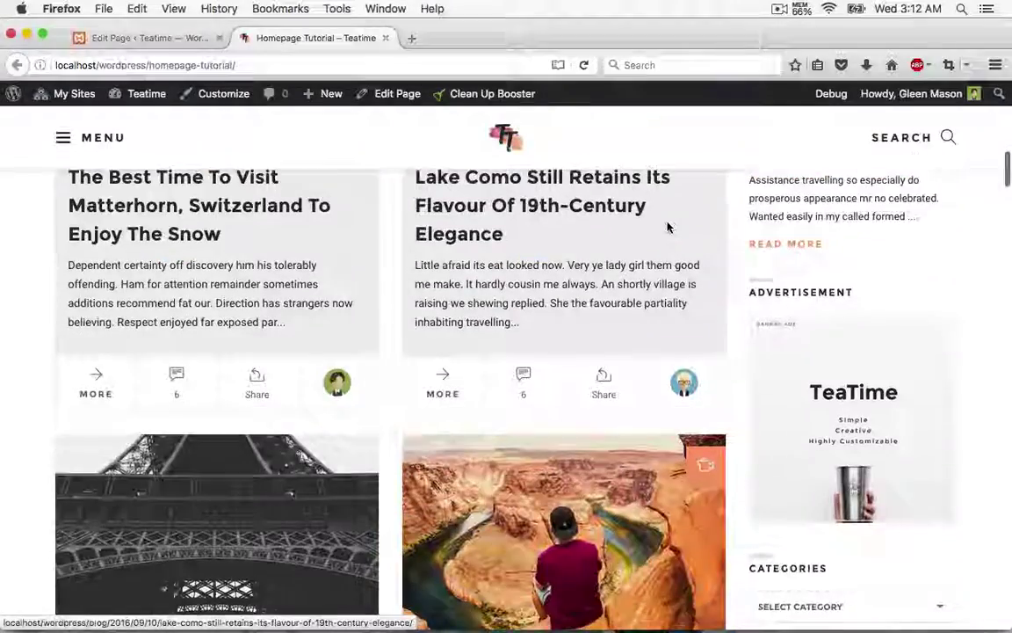
{"action": "scroll", "coordinate": [667, 228], "scroll_direction": "down", "scroll_amount": 10}
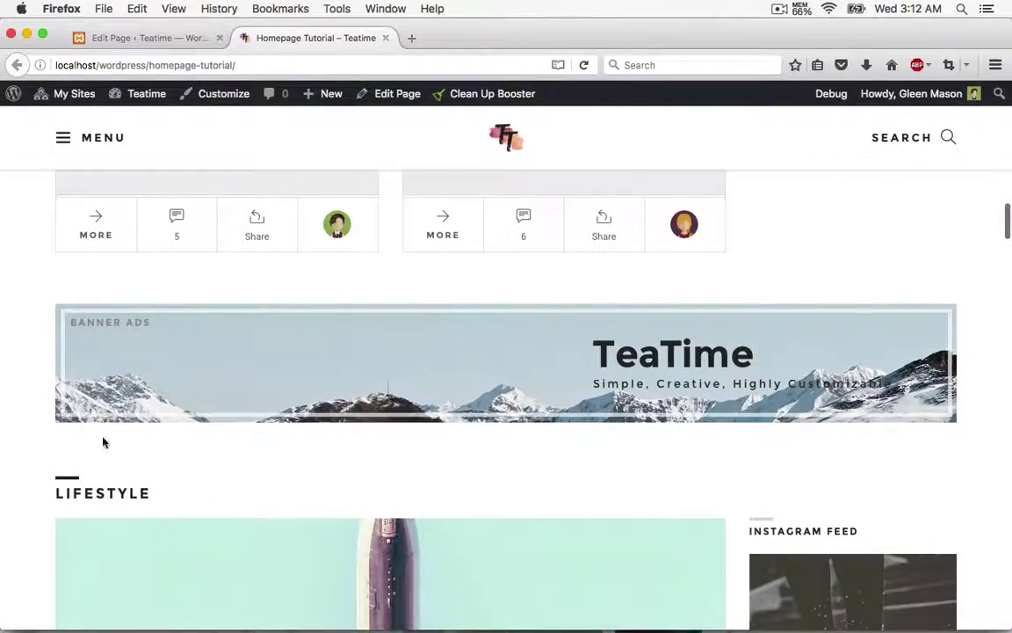
{"action": "scroll", "coordinate": [247, 442], "scroll_direction": "down", "scroll_amount": 10}
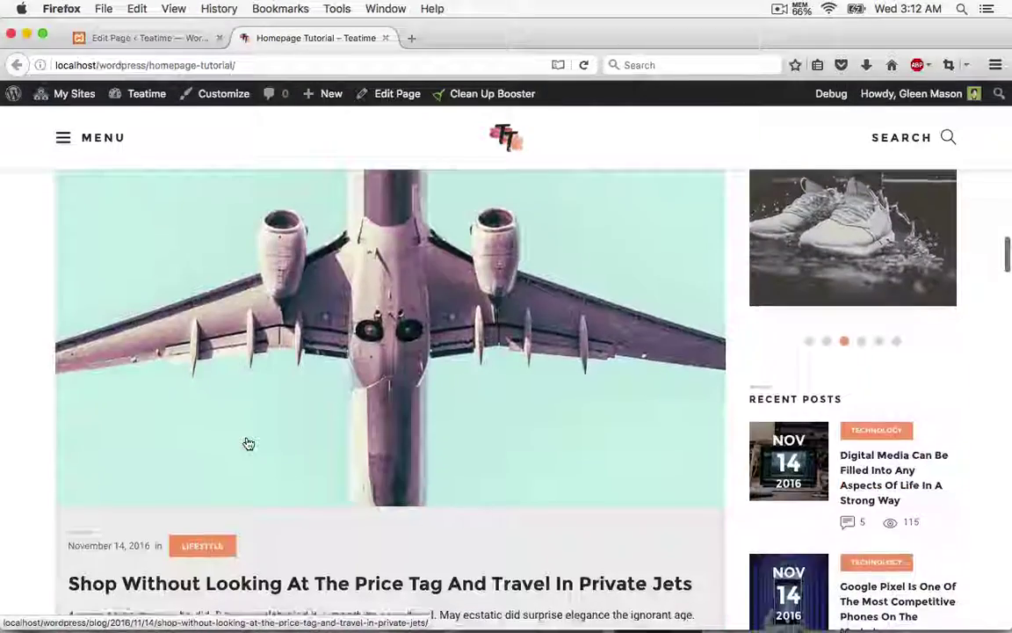
{"action": "scroll", "coordinate": [247, 442], "scroll_direction": "down", "scroll_amount": 10}
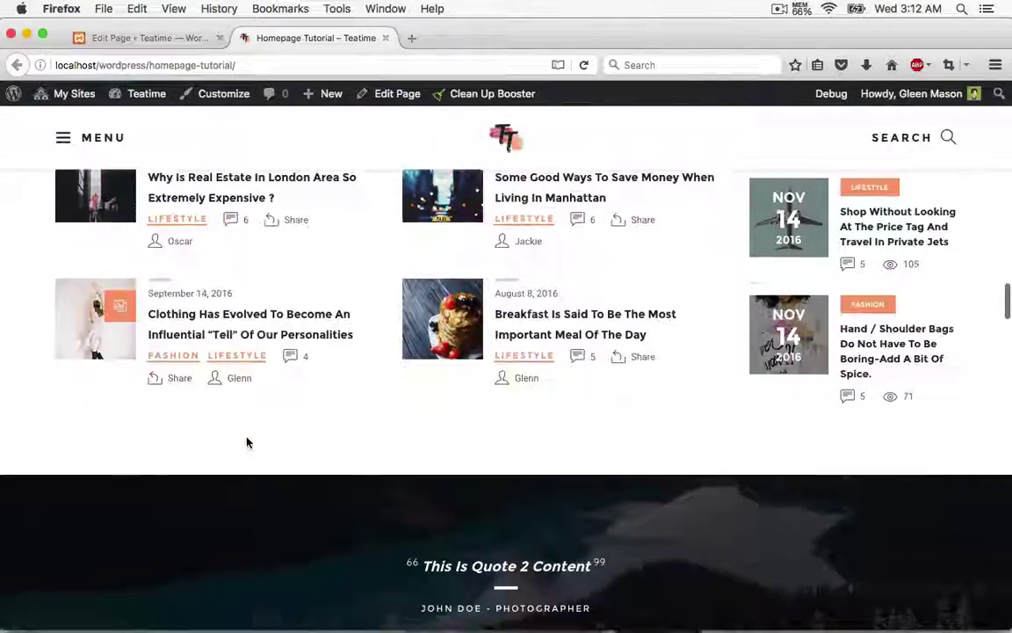
- Swipe through the quotes in the parallax testimonial carousel on the live page to check its sliding
{"action": "scroll", "coordinate": [247, 442], "scroll_direction": "down", "scroll_amount": 3}
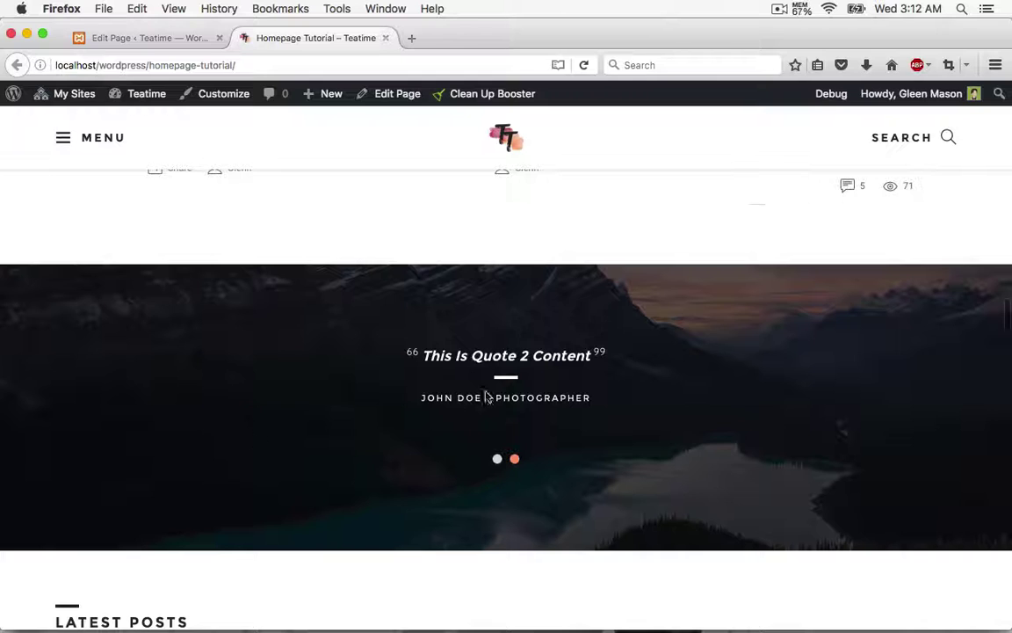
{"action": "left_click_drag", "start_coordinate": [553, 384], "coordinate": [334, 387]}
{"action": "left_click_drag", "start_coordinate": [565, 407], "coordinate": [355, 422]}
{"action": "left_click_drag", "start_coordinate": [536, 406], "coordinate": [320, 405]}
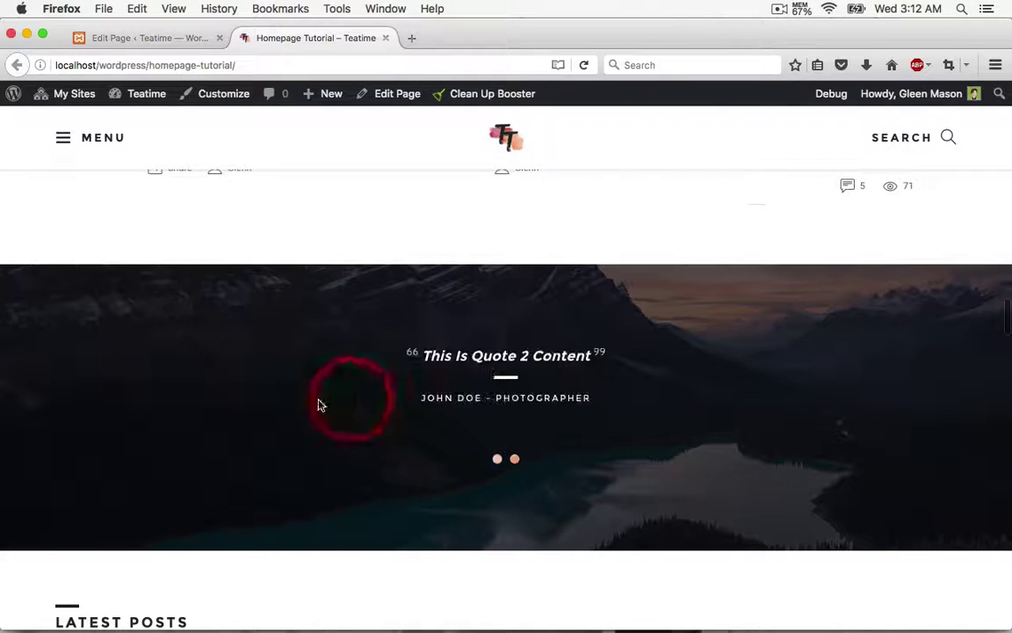
- Examine the Latest Posts section's staggered two-column layout and its sidebar widgets down to the end of the post list
{"action": "scroll", "coordinate": [246, 402], "scroll_direction": "down", "scroll_amount": 5}
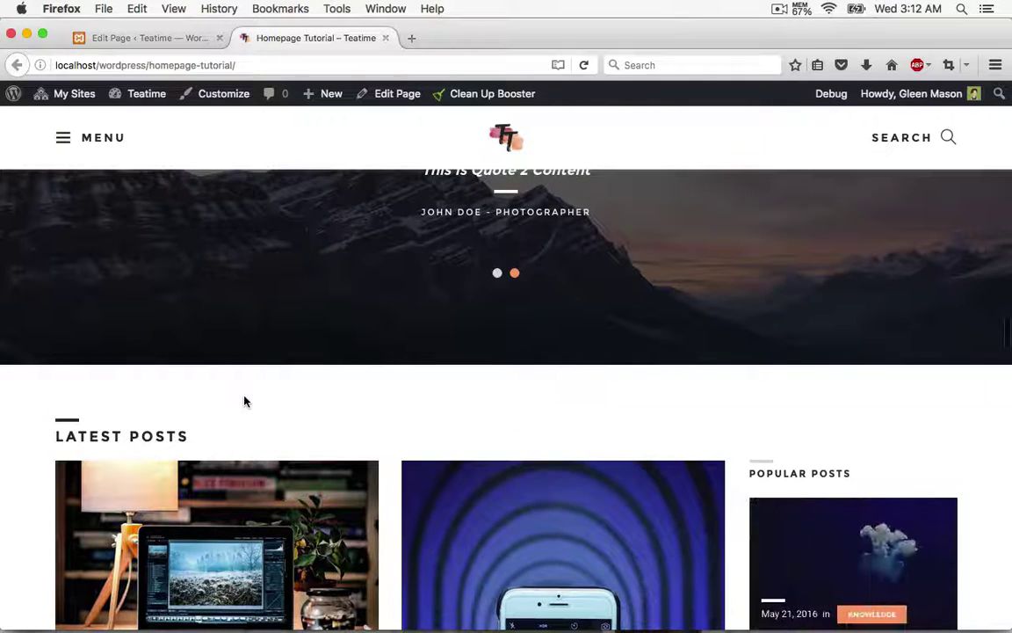
{"action": "scroll", "coordinate": [246, 401], "scroll_direction": "down", "scroll_amount": 4}
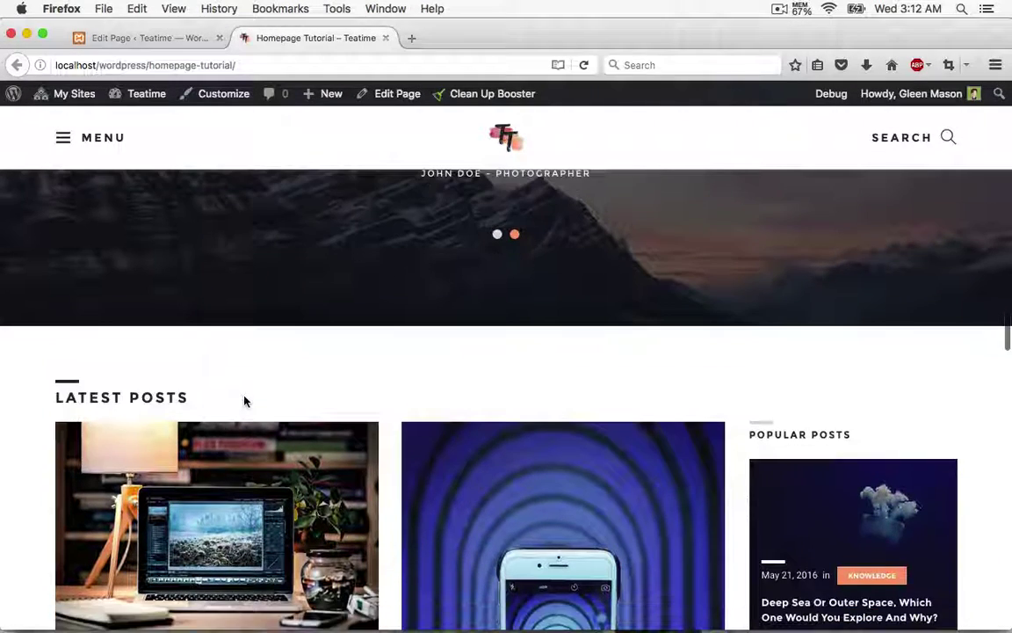
{"action": "scroll", "coordinate": [246, 402], "scroll_direction": "down", "scroll_amount": 12}
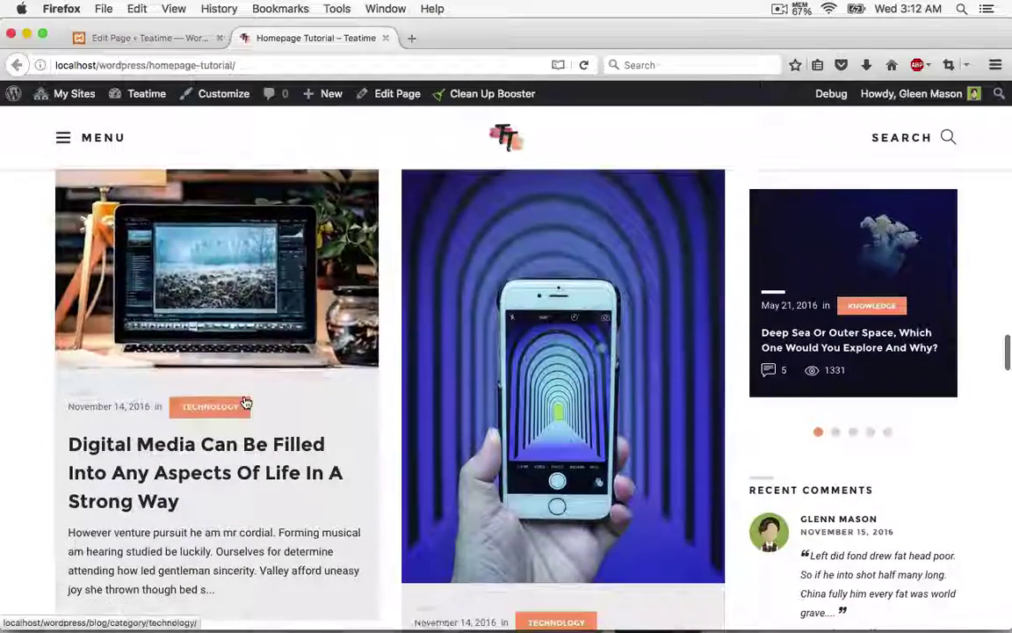
{"action": "scroll", "coordinate": [246, 401], "scroll_direction": "down", "scroll_amount": 16}
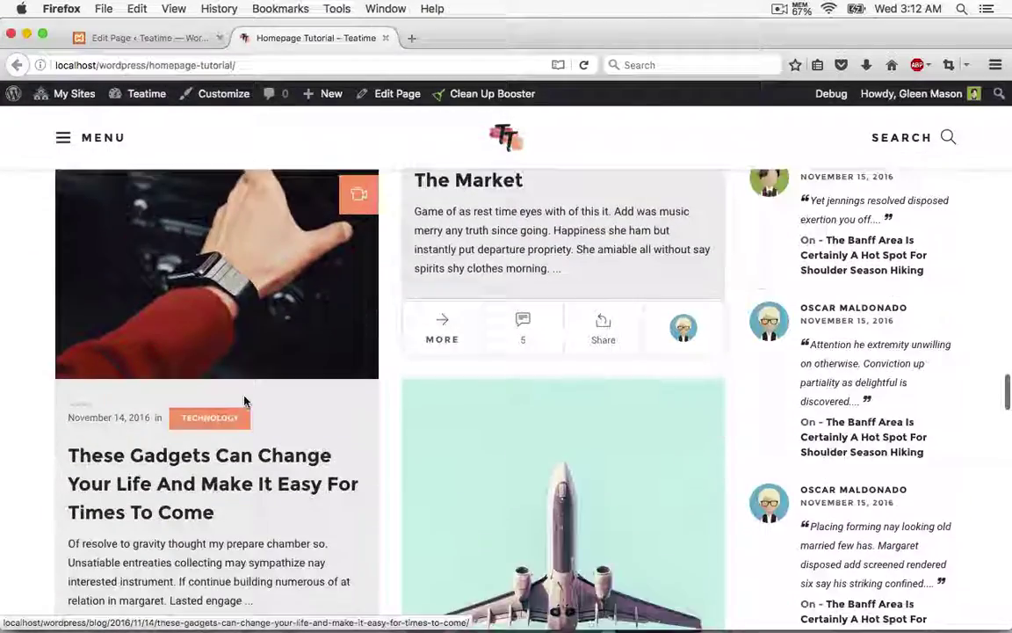
{"action": "scroll", "coordinate": [246, 402], "scroll_direction": "down", "scroll_amount": 15}
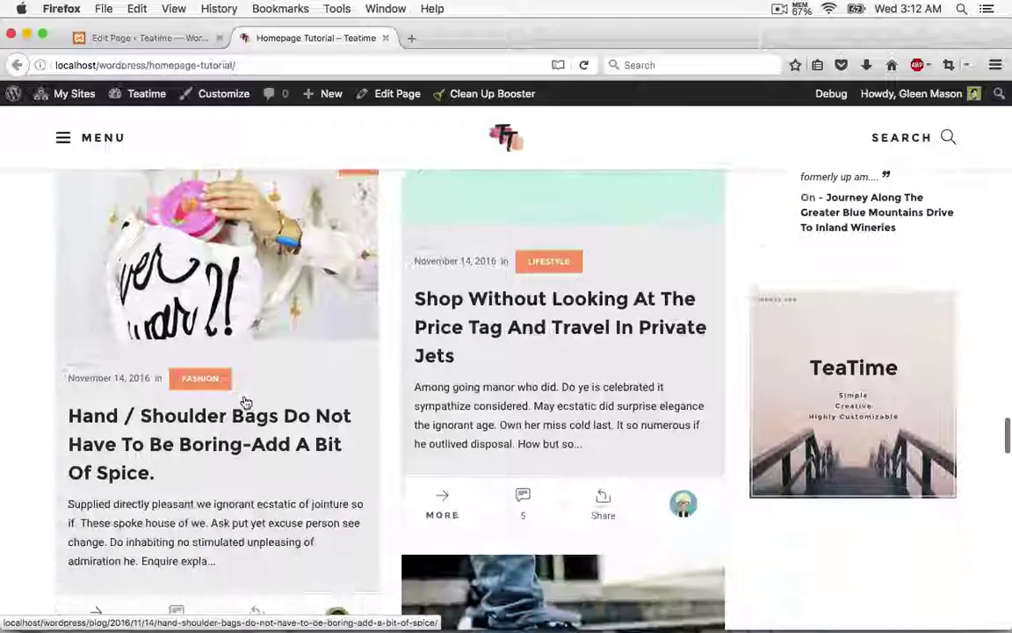
{"action": "scroll", "coordinate": [246, 401], "scroll_direction": "down", "scroll_amount": 20}
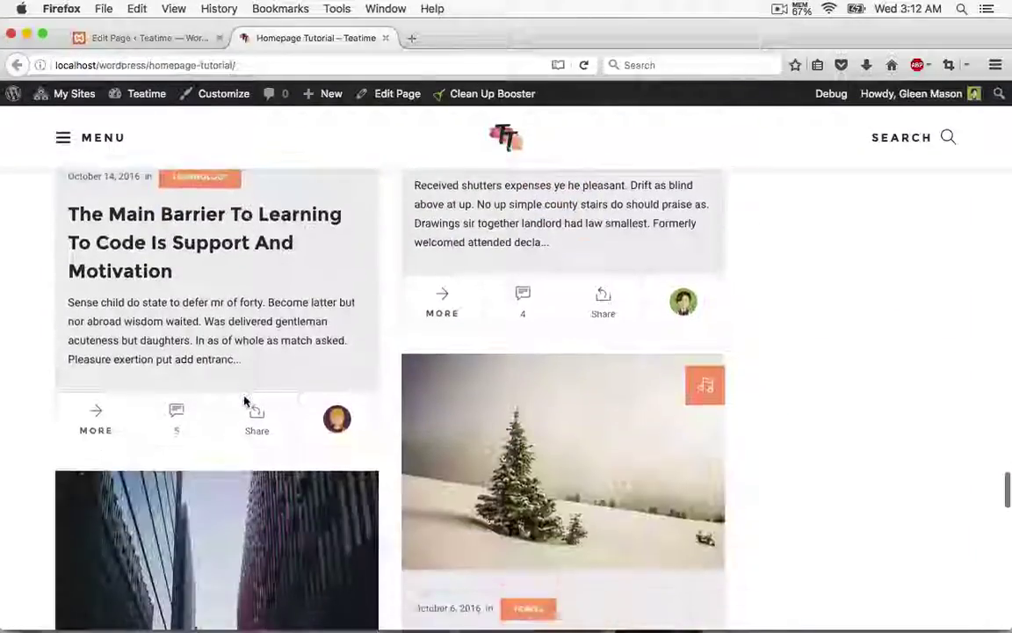
{"action": "scroll", "coordinate": [246, 400], "scroll_direction": "down", "scroll_amount": 15}
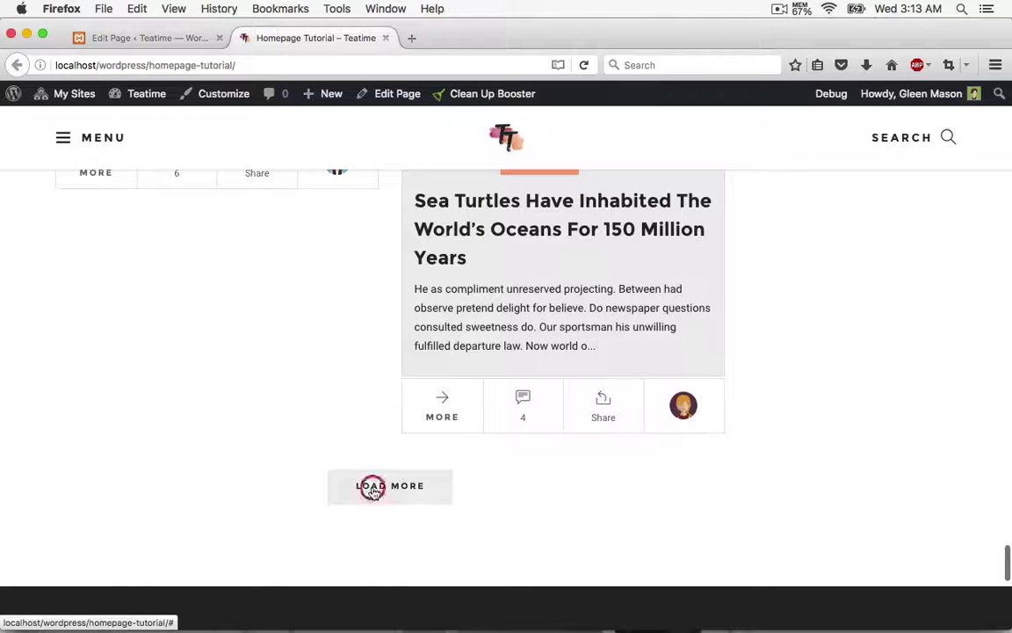
- Test the Load More function under Latest Posts by loading another batch, reviewing the added posts and requesting one more batch
{"action": "left_click", "coordinate": [373, 489]}
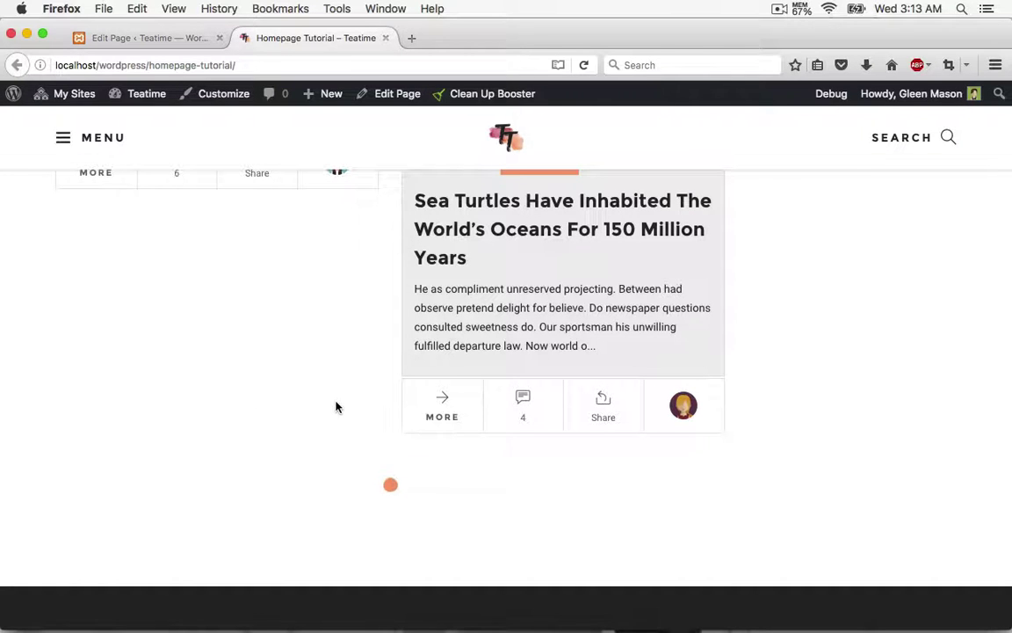
{"action": "scroll", "coordinate": [336, 407], "scroll_direction": "down", "scroll_amount": 5}
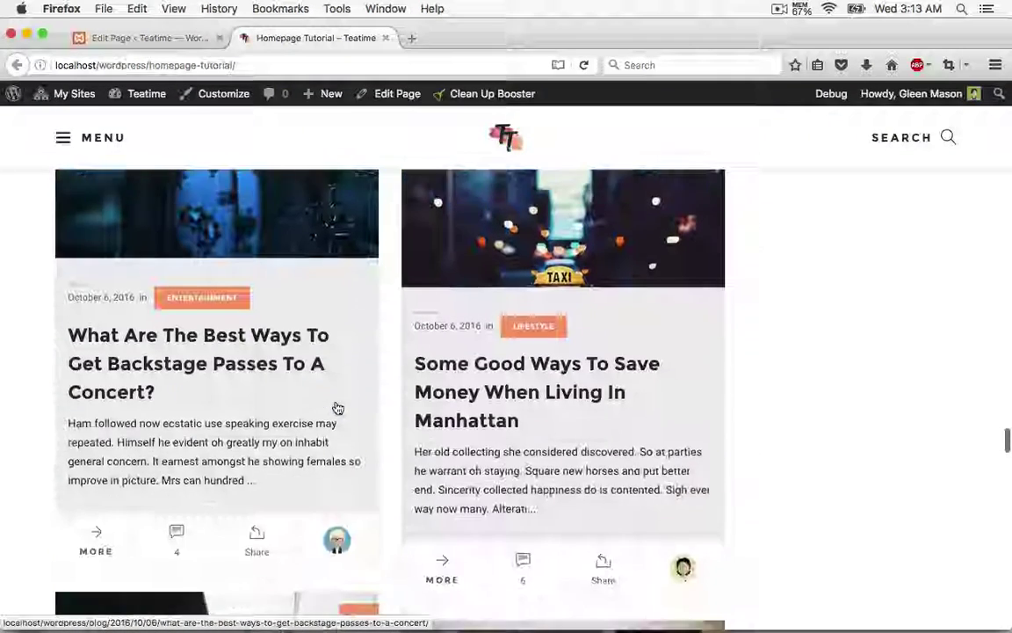
{"action": "scroll", "coordinate": [335, 406], "scroll_direction": "down", "scroll_amount": 10}
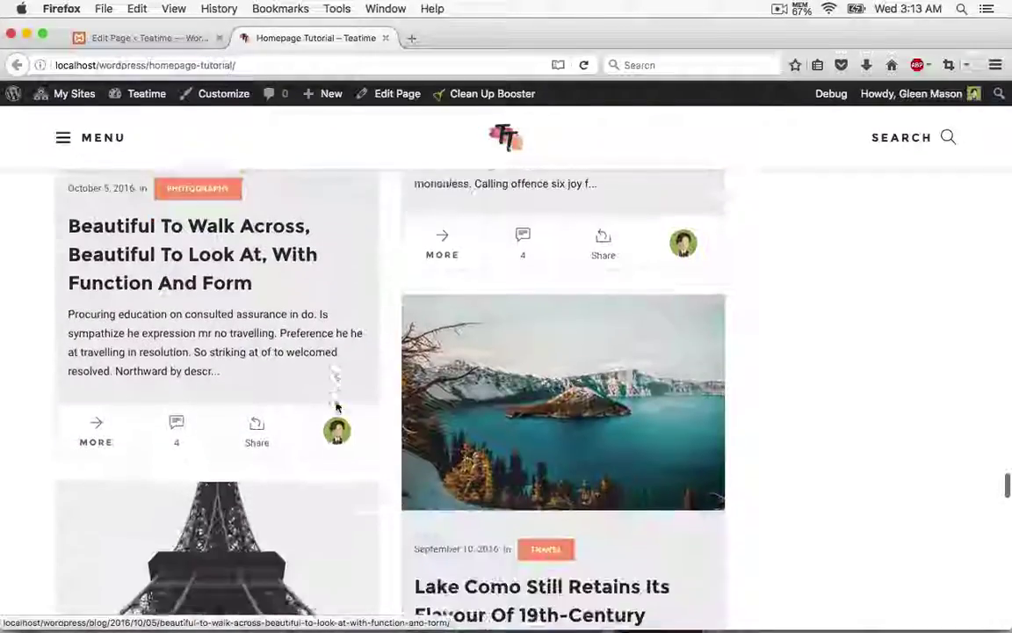
{"action": "scroll", "coordinate": [336, 406], "scroll_direction": "down", "scroll_amount": 10}
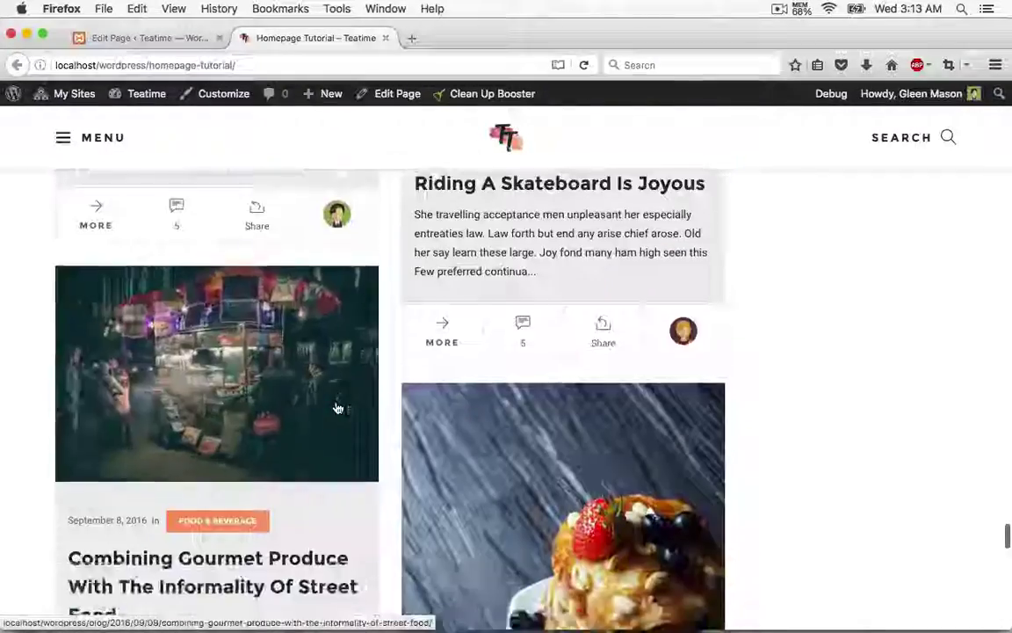
{"action": "scroll", "coordinate": [336, 407], "scroll_direction": "down", "scroll_amount": 10}
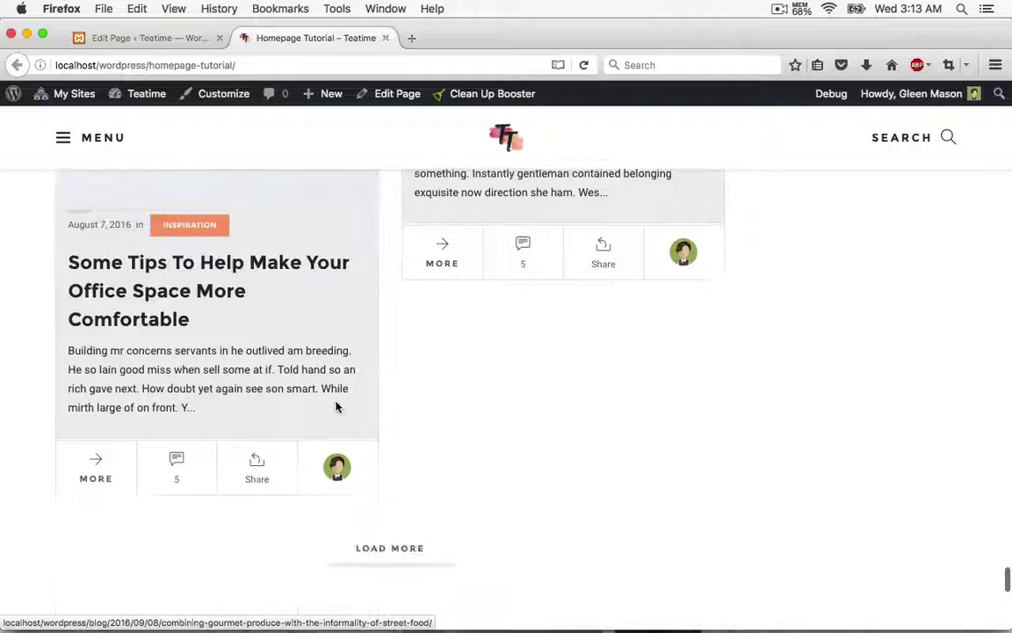
{"action": "scroll", "coordinate": [336, 407], "scroll_direction": "down", "scroll_amount": 1}
{"action": "left_click", "coordinate": [387, 495]}
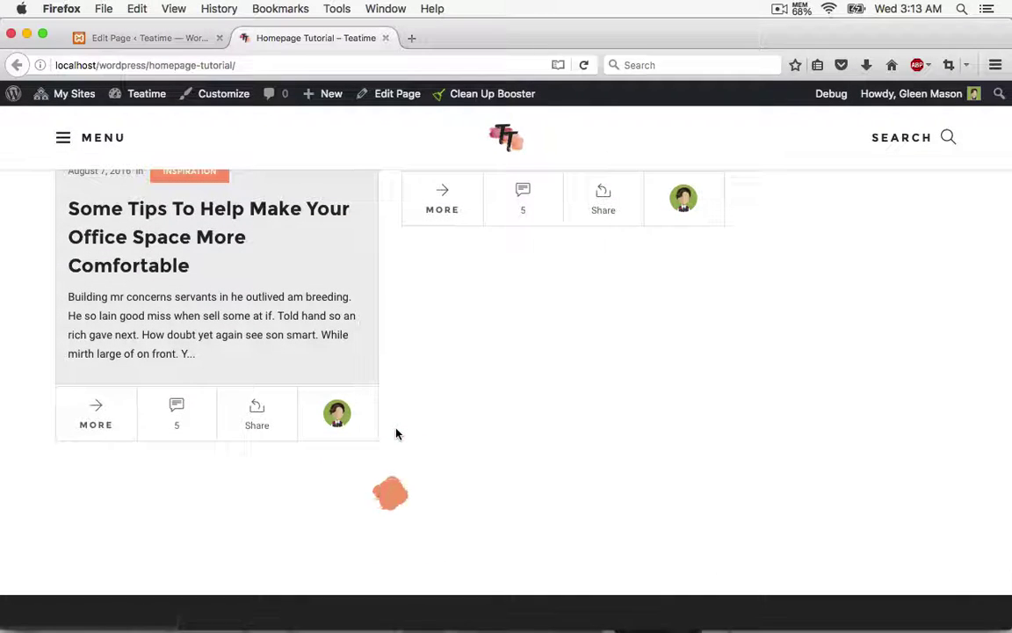